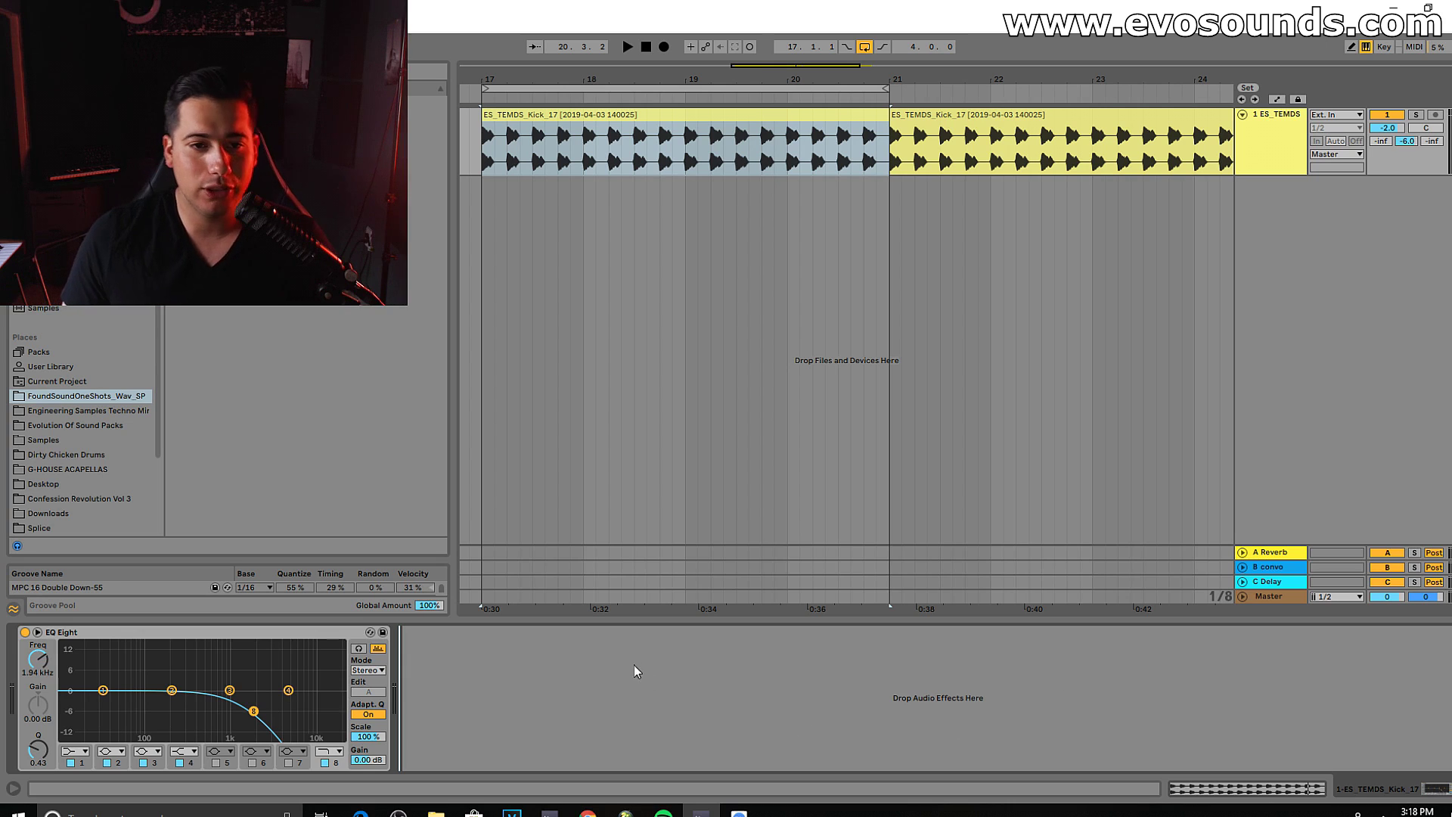
# Step: Play back the looped kick clip starting at bar 17, then stop playback
pyautogui.click(97, 392)
pyautogui.click(265, 103)
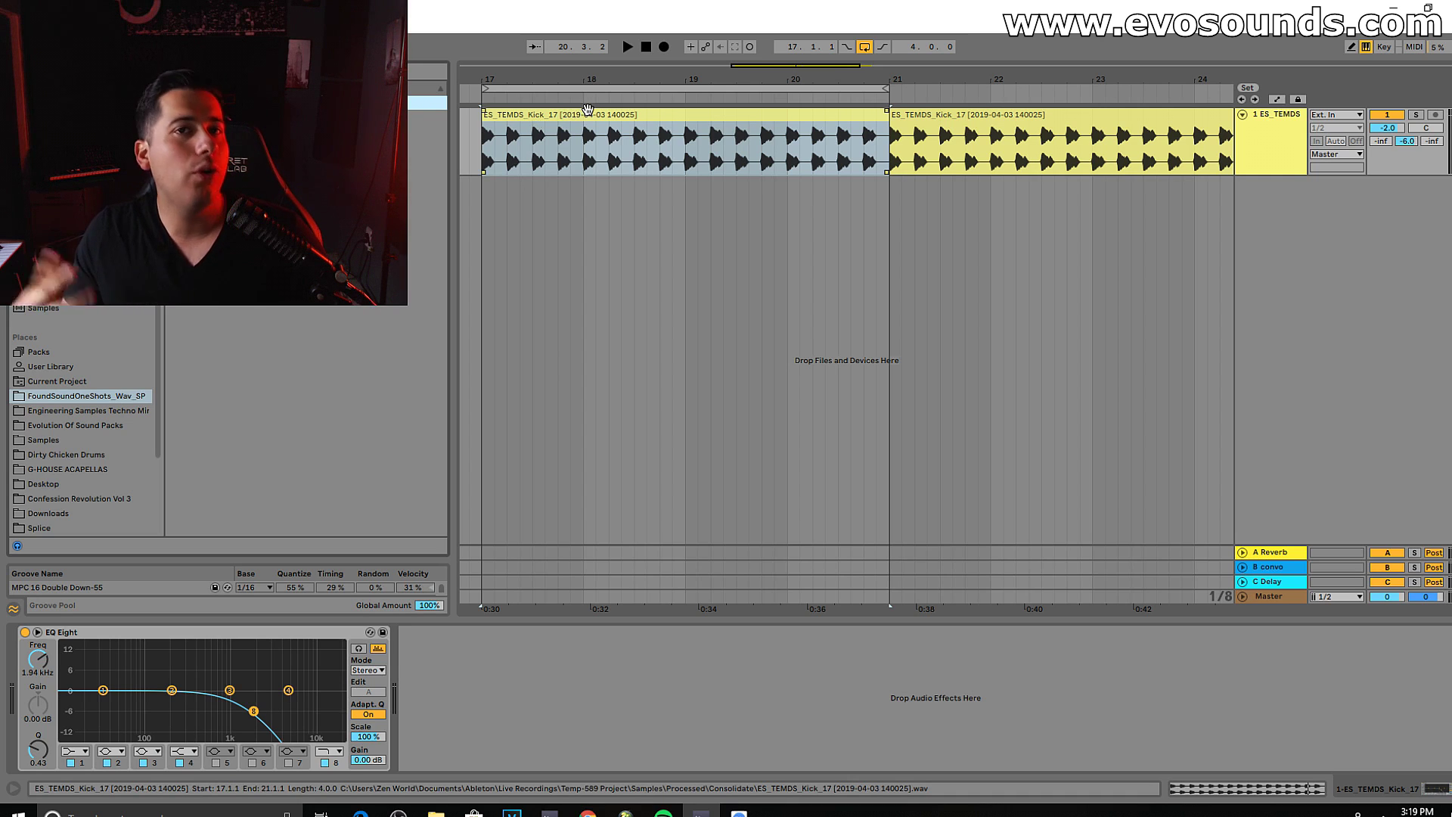
pyautogui.press('space')
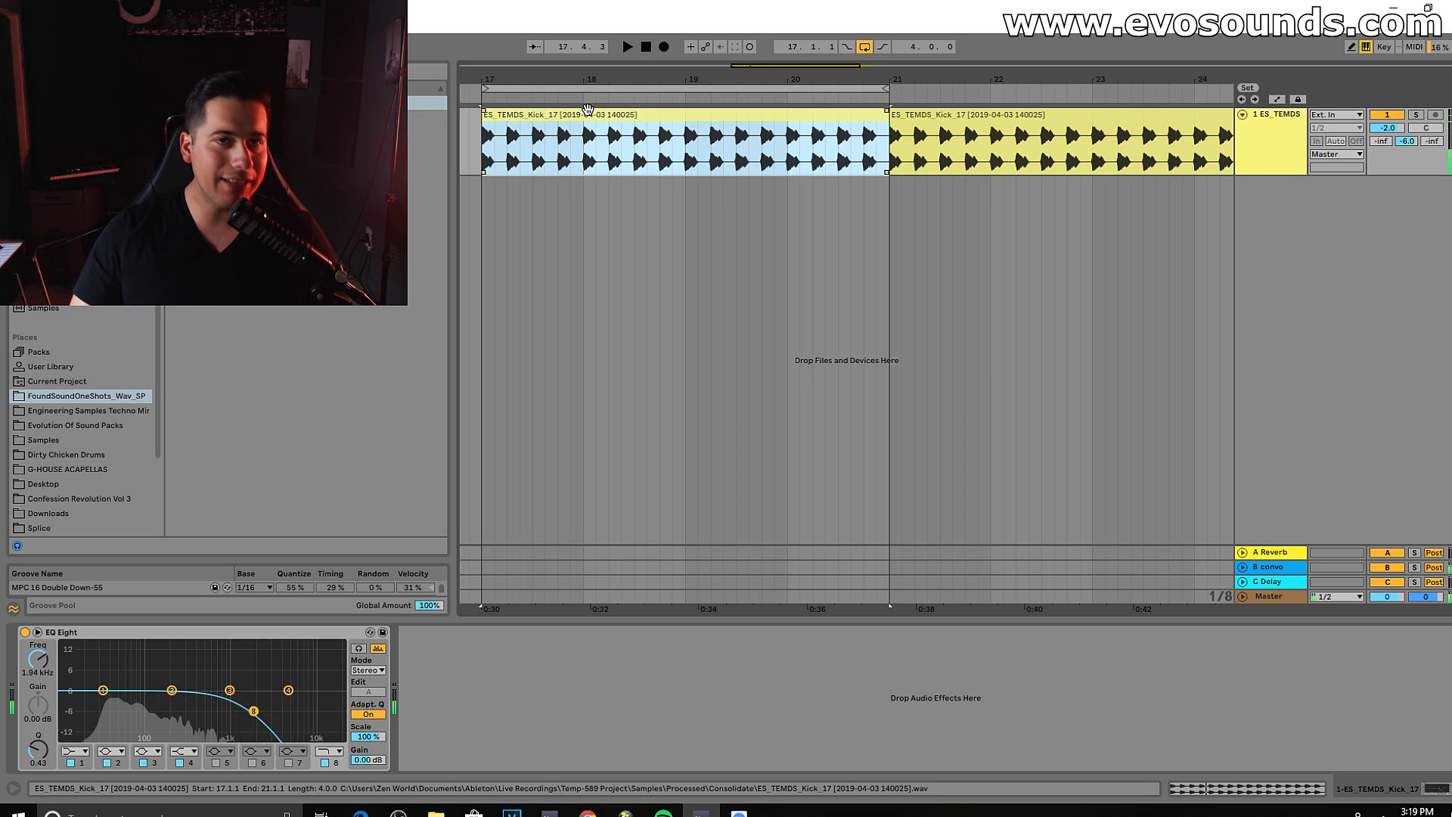
pyautogui.press('space')
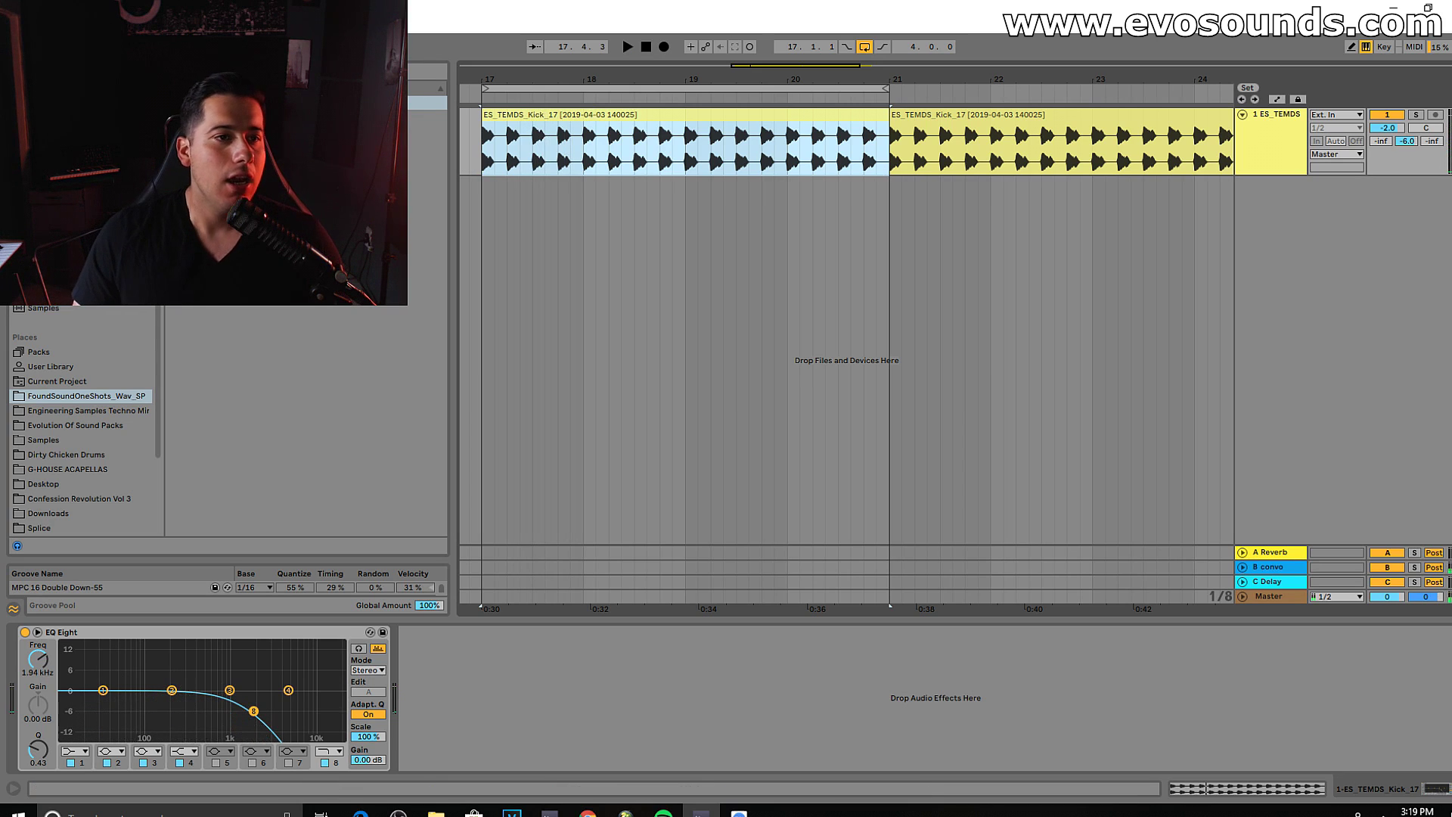
# Step: Open the Engineering Samples Techno Minds folder, widen the browser, and audition several of its hi-hat samples
pyautogui.click(83, 410)
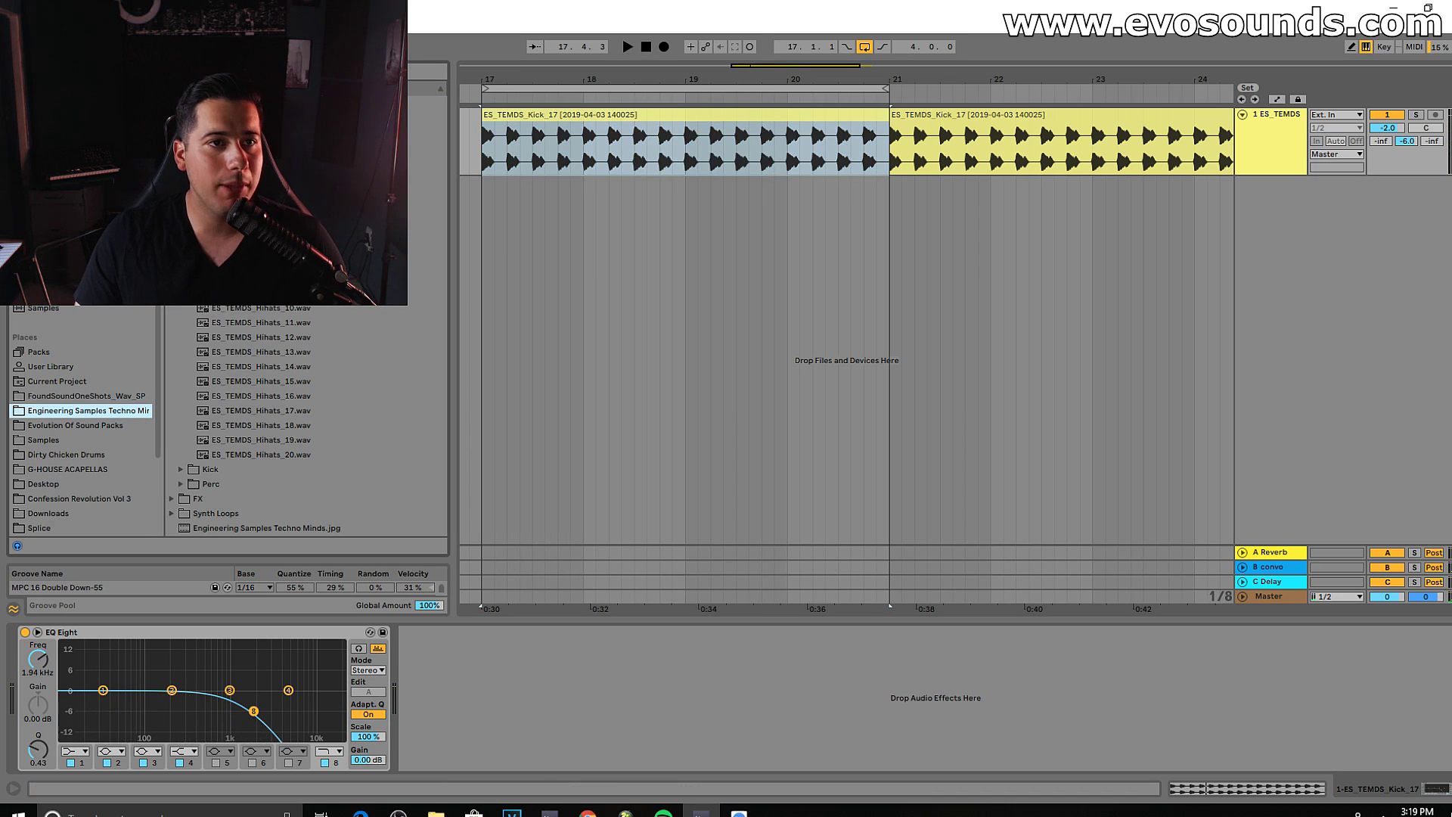
pyautogui.moveTo(454, 292); pyautogui.dragTo(562, 289)
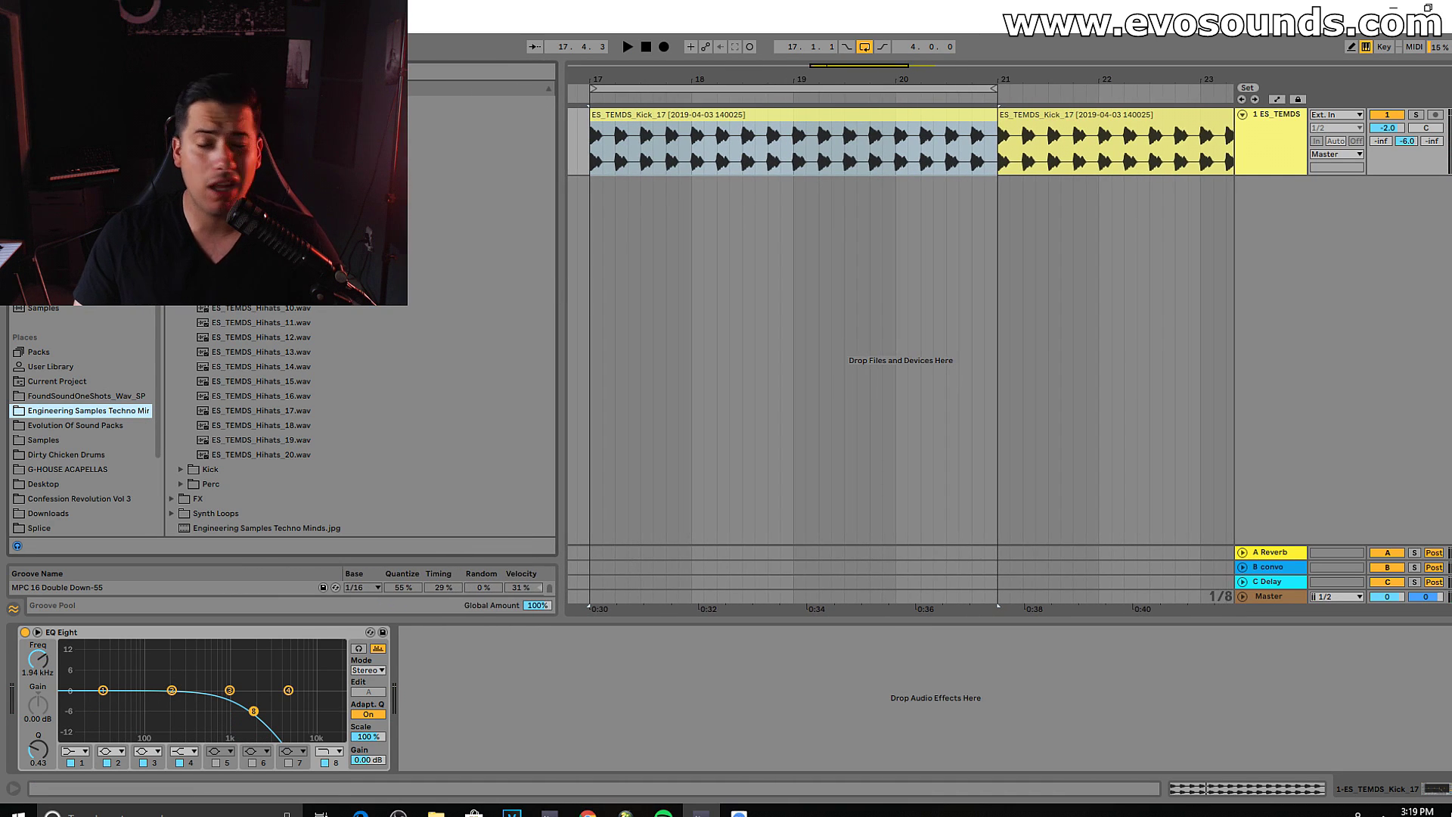
pyautogui.click(288, 310)
pyautogui.click(277, 322)
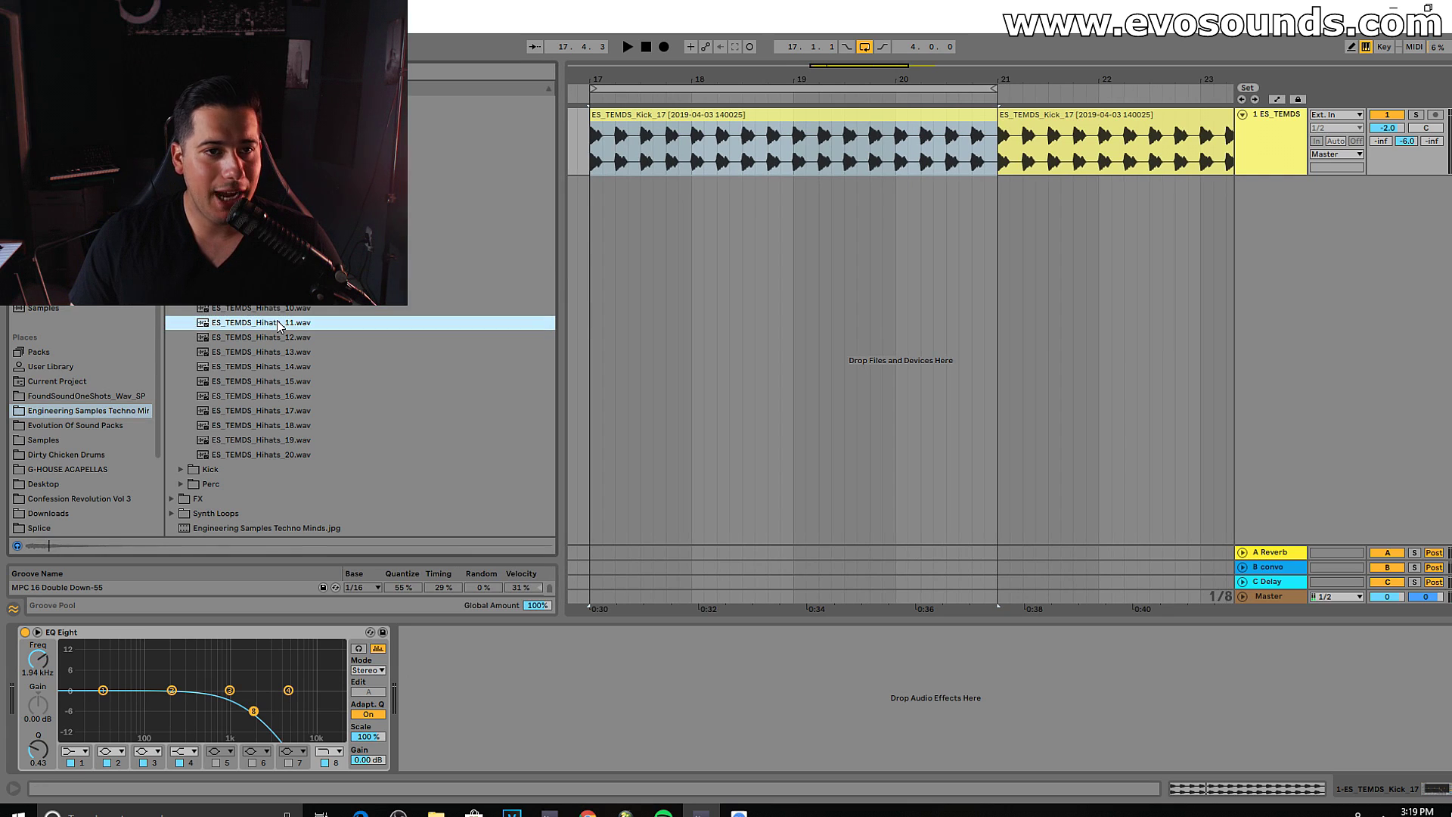
pyautogui.click(279, 336)
pyautogui.click(286, 364)
pyautogui.click(285, 235)
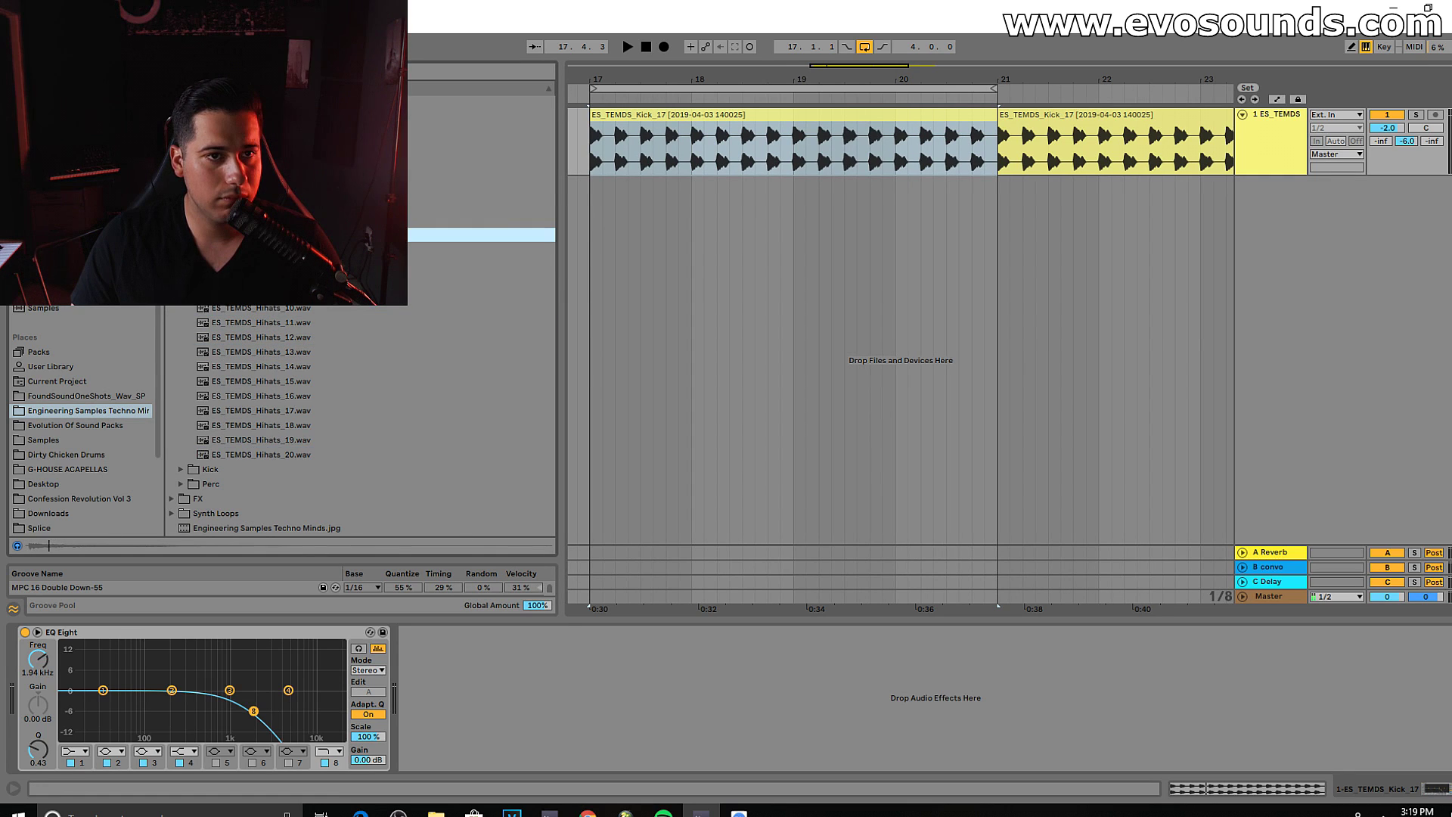
# Step: Place ES_TEMDS_Hihats_05 on a new audio track at 17.1.3 and set that track's volume to -5.9 dB
pyautogui.moveTo(830, 71); pyautogui.dragTo(806, 71)
pyautogui.moveTo(282, 235); pyautogui.dragTo(670, 197)
pyautogui.press('space')
pyautogui.press('Tab')
pyautogui.press('space')
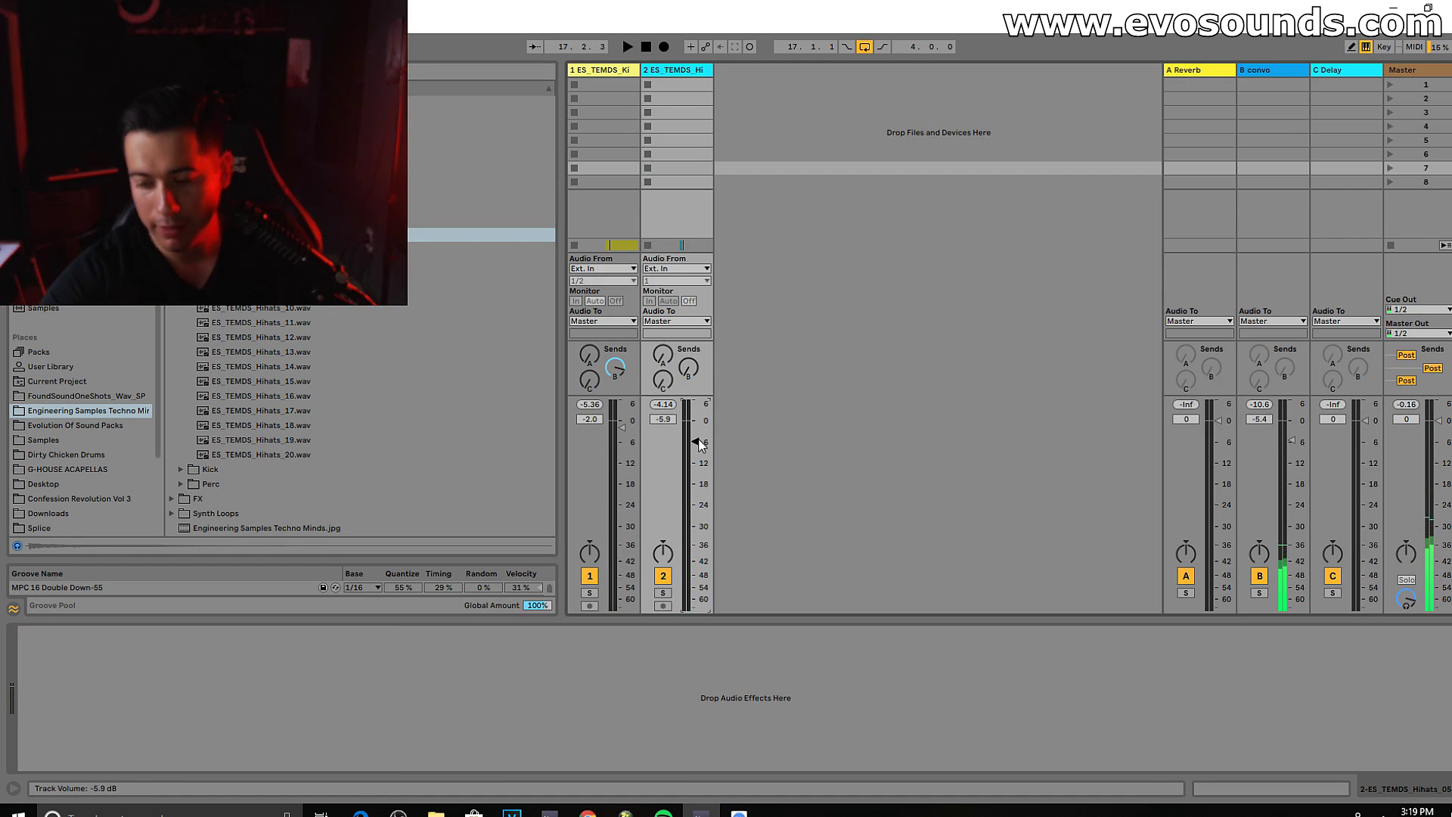
pyautogui.press('space')
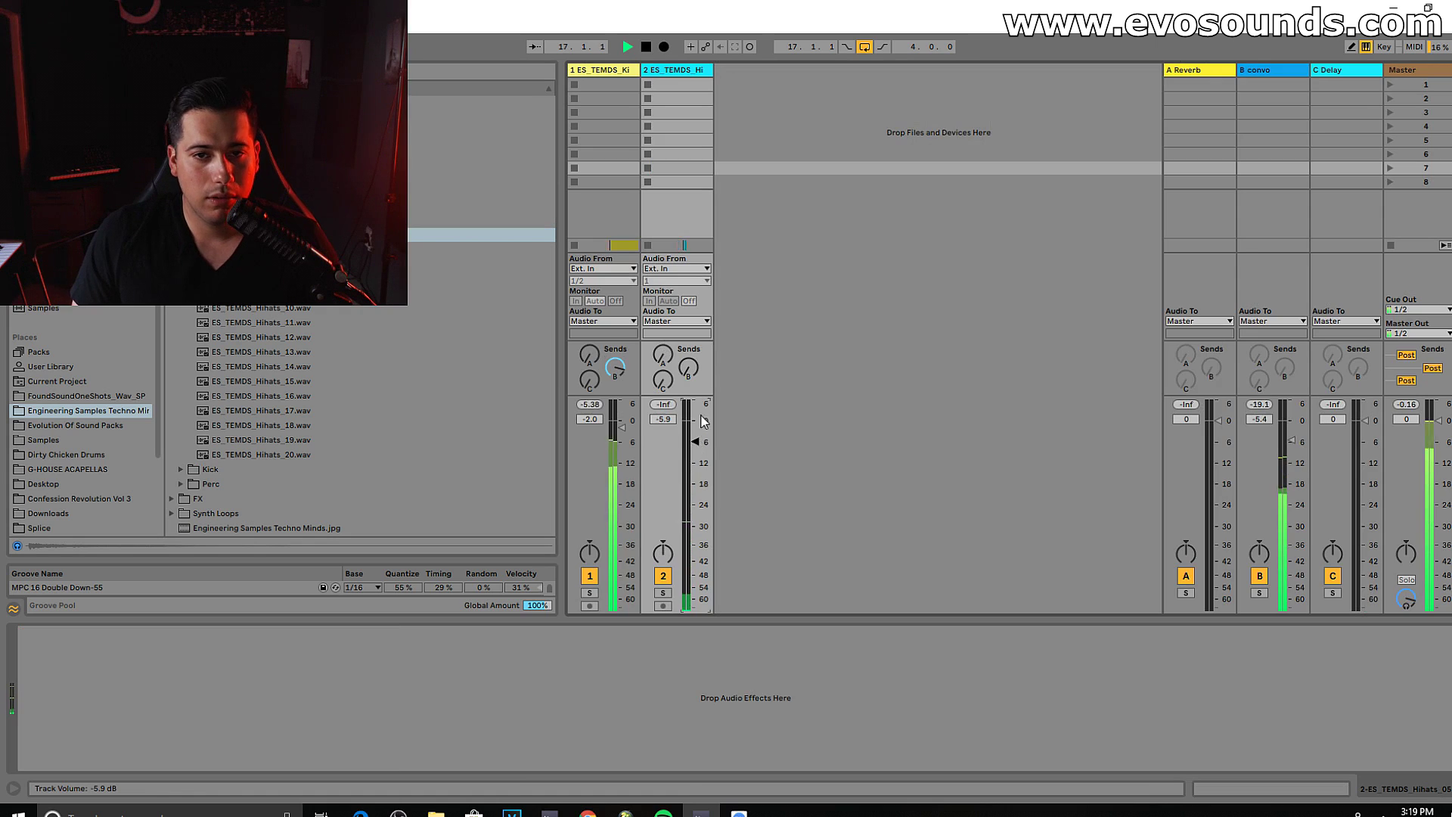
# Step: Trim the hi-hat clip to end at 17.2.1 and repeat it on every offbeat up to bar 19
pyautogui.press('Tab')
pyautogui.moveTo(718, 195); pyautogui.dragTo(691, 195)
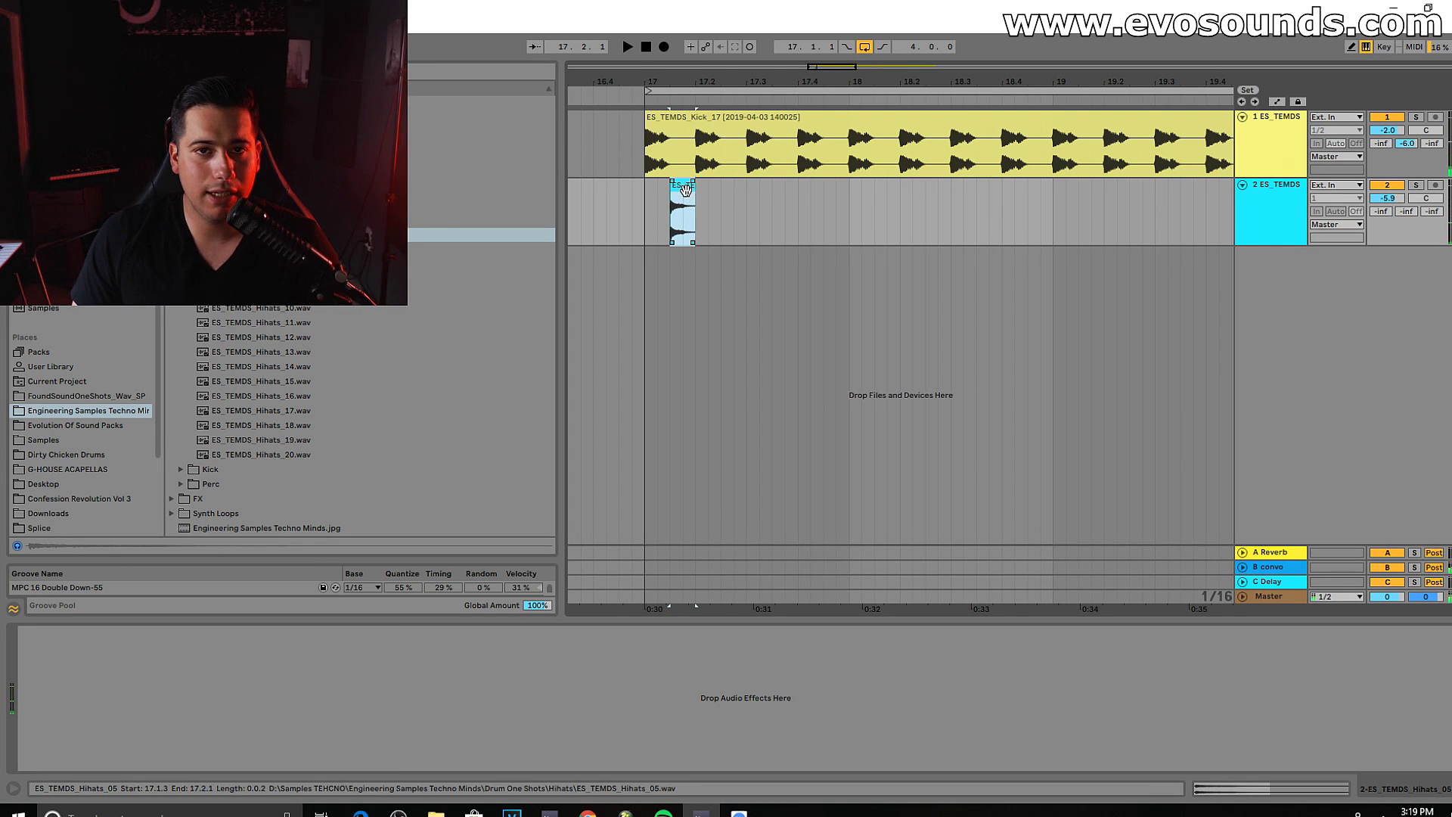
pyautogui.hotkey('ctrl', 'd')
pyautogui.hotkey('ctrl', 'd')
pyautogui.hotkey('ctrl', 'd')
pyautogui.hotkey('ctrl', 'd')
pyautogui.hotkey('ctrl', 'd')
pyautogui.hotkey('ctrl', 'd')
pyautogui.hotkey('ctrl', 'd')
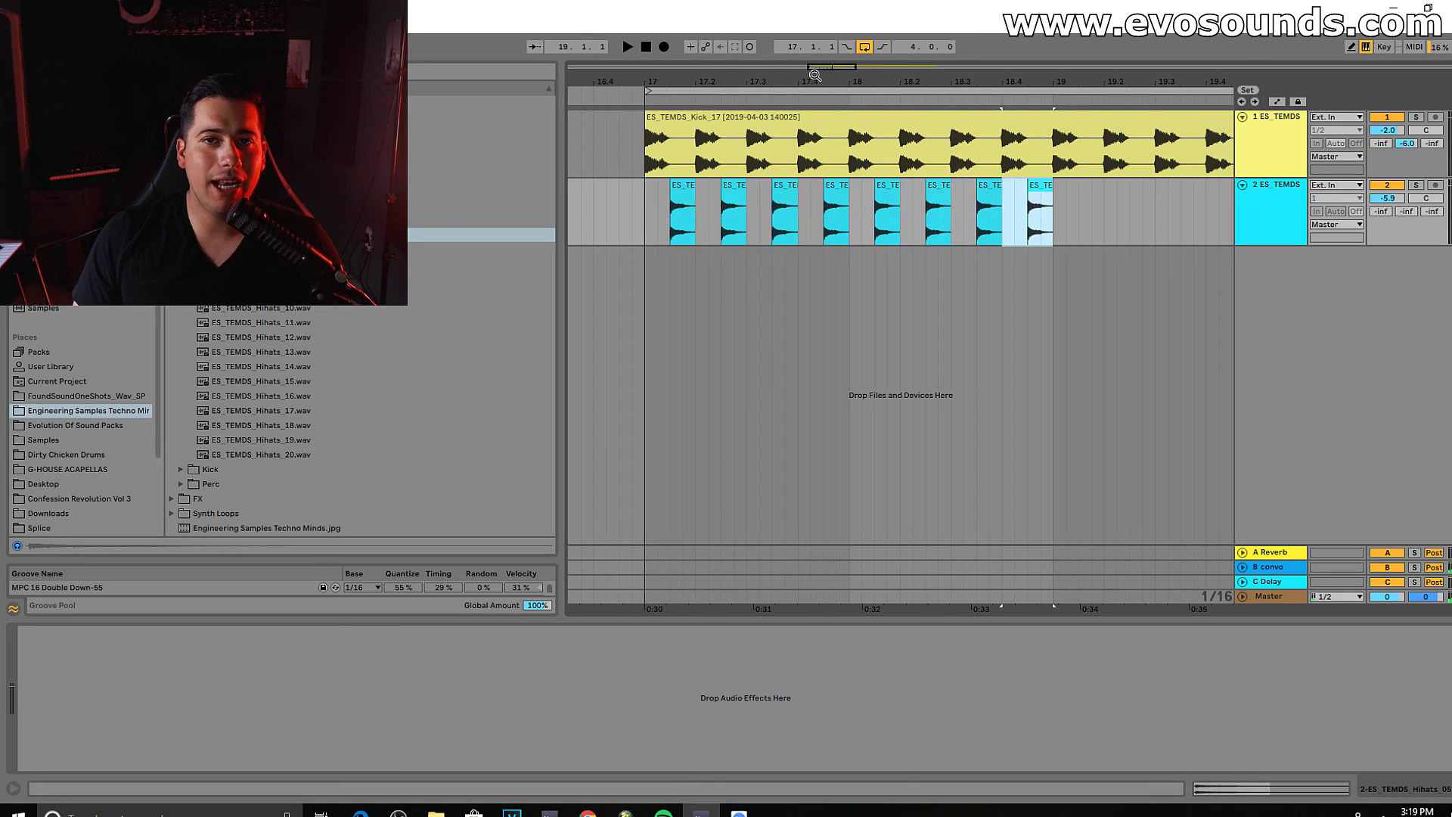
# Step: Duplicate the two-bar hi-hat pattern so it fills the loop up to bar 21
pyautogui.press('-')
pyautogui.press('-')
pyautogui.moveTo(870, 226); pyautogui.dragTo(662, 220)
pyautogui.hotkey('ctrl', 'd')
# Step: Play the loop from bar 17 and set the hi-hat track's volume to -5.0 dB
pyautogui.click(662, 220)
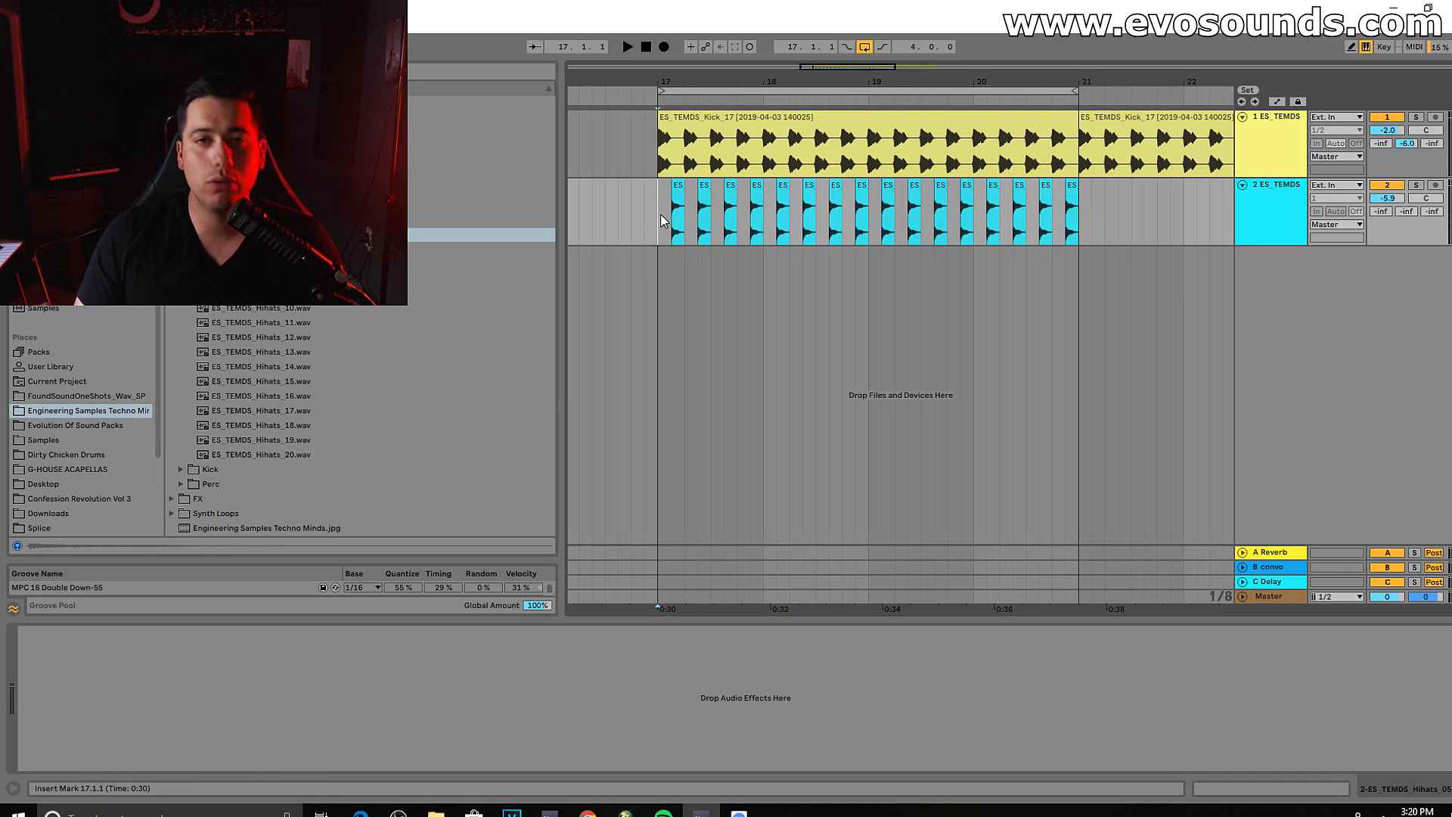
pyautogui.press('space')
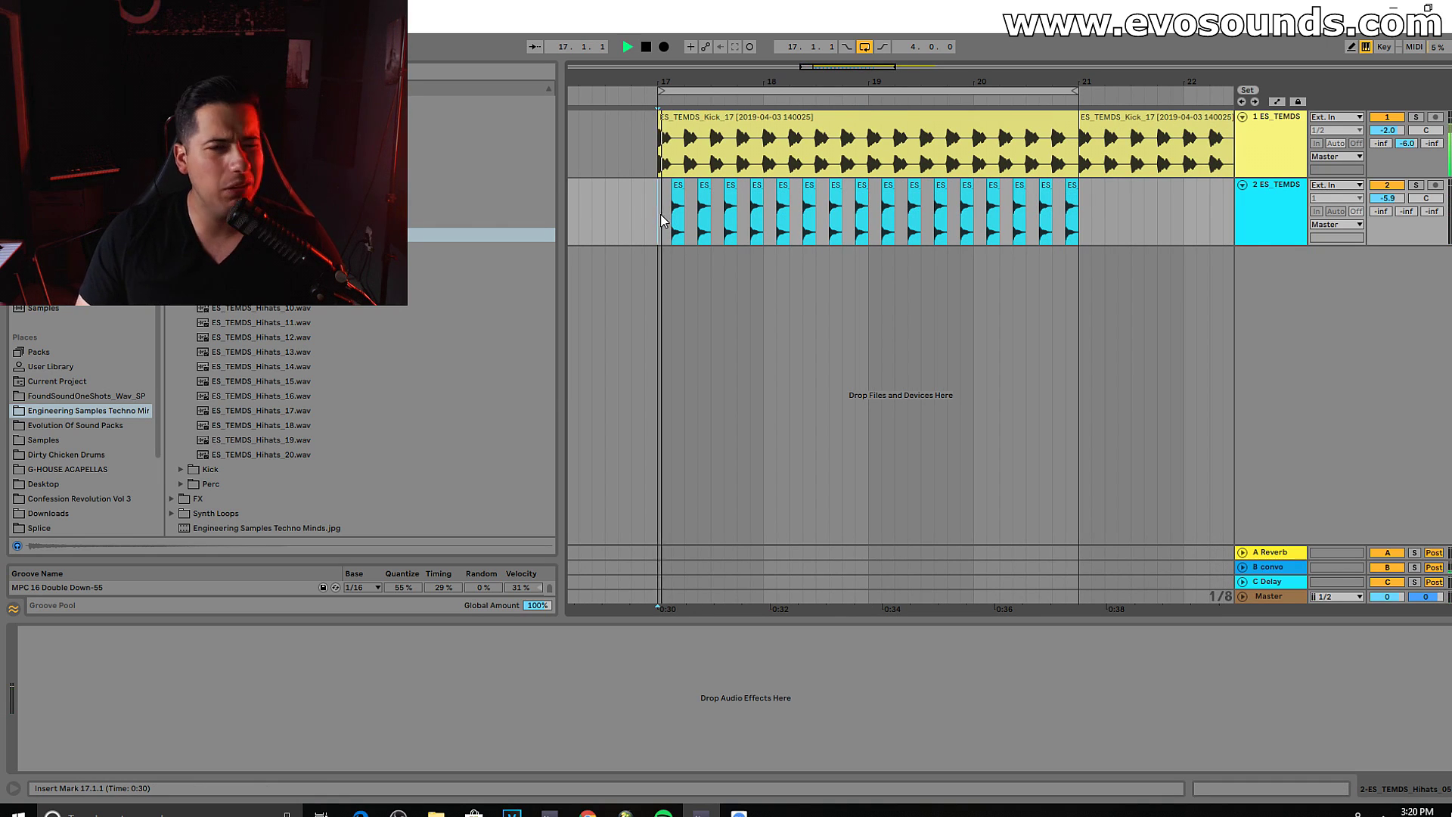
pyautogui.press('Tab')
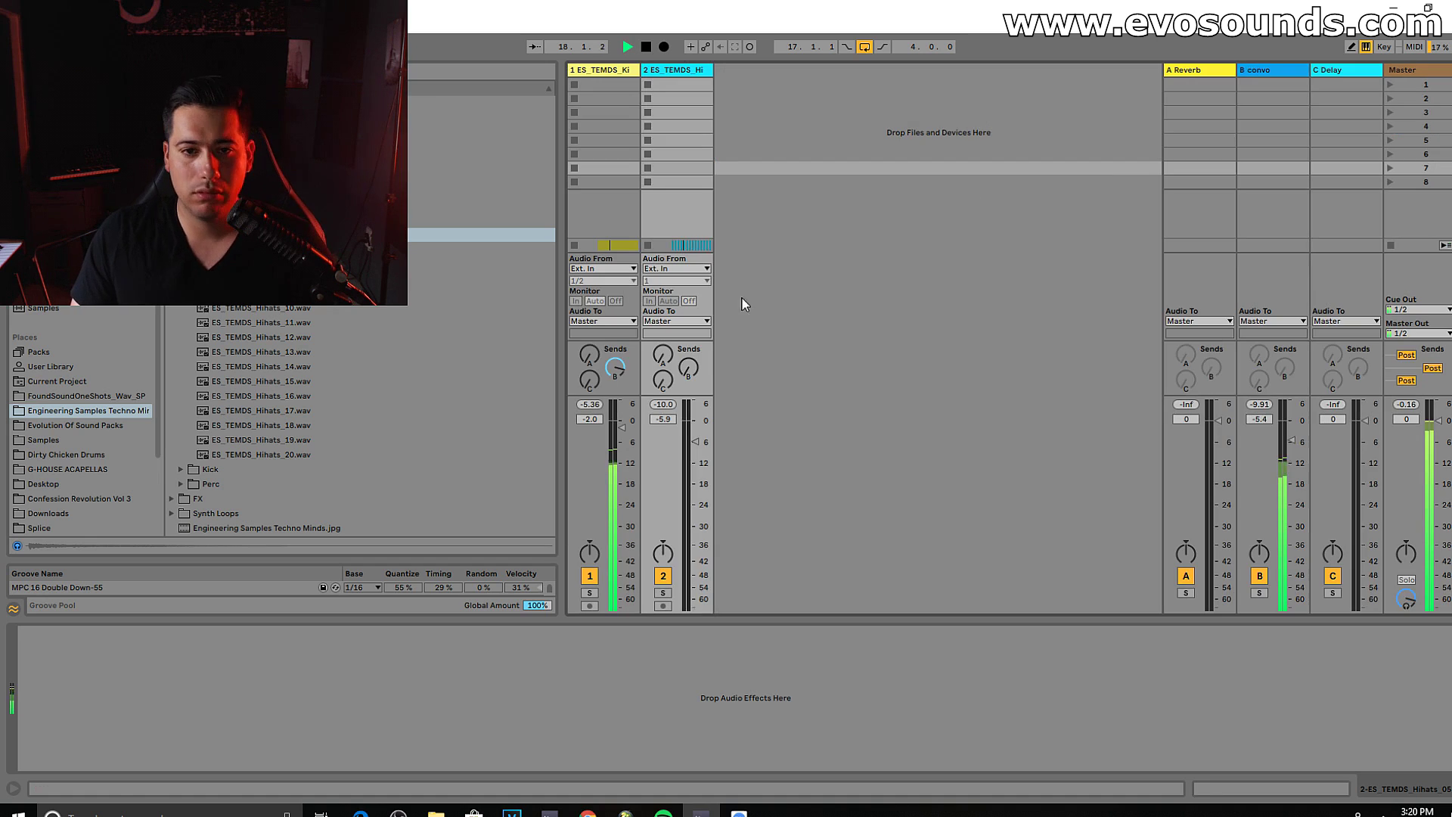
pyautogui.click(674, 68)
pyautogui.press('space')
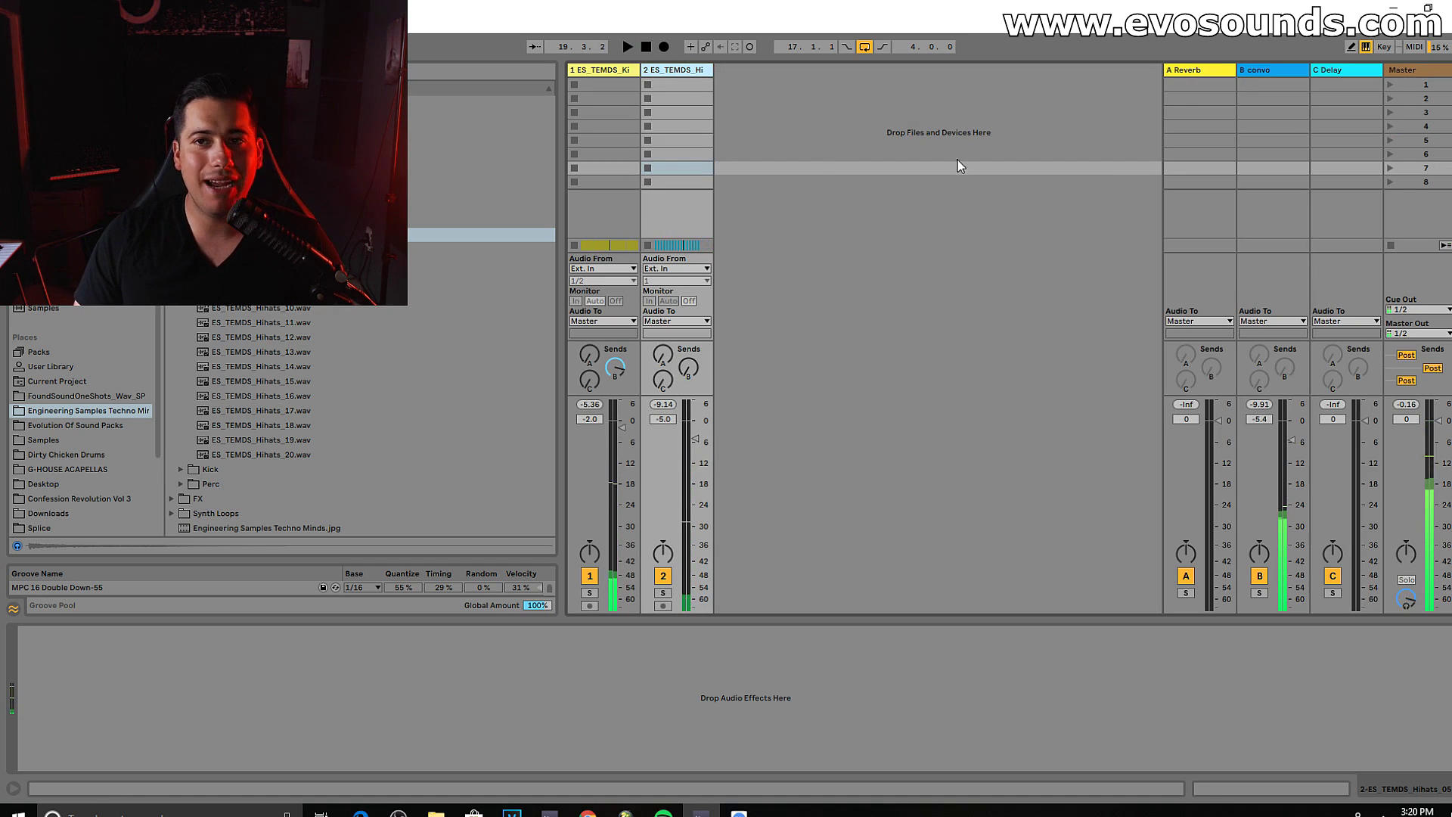
pyautogui.press('Tab')
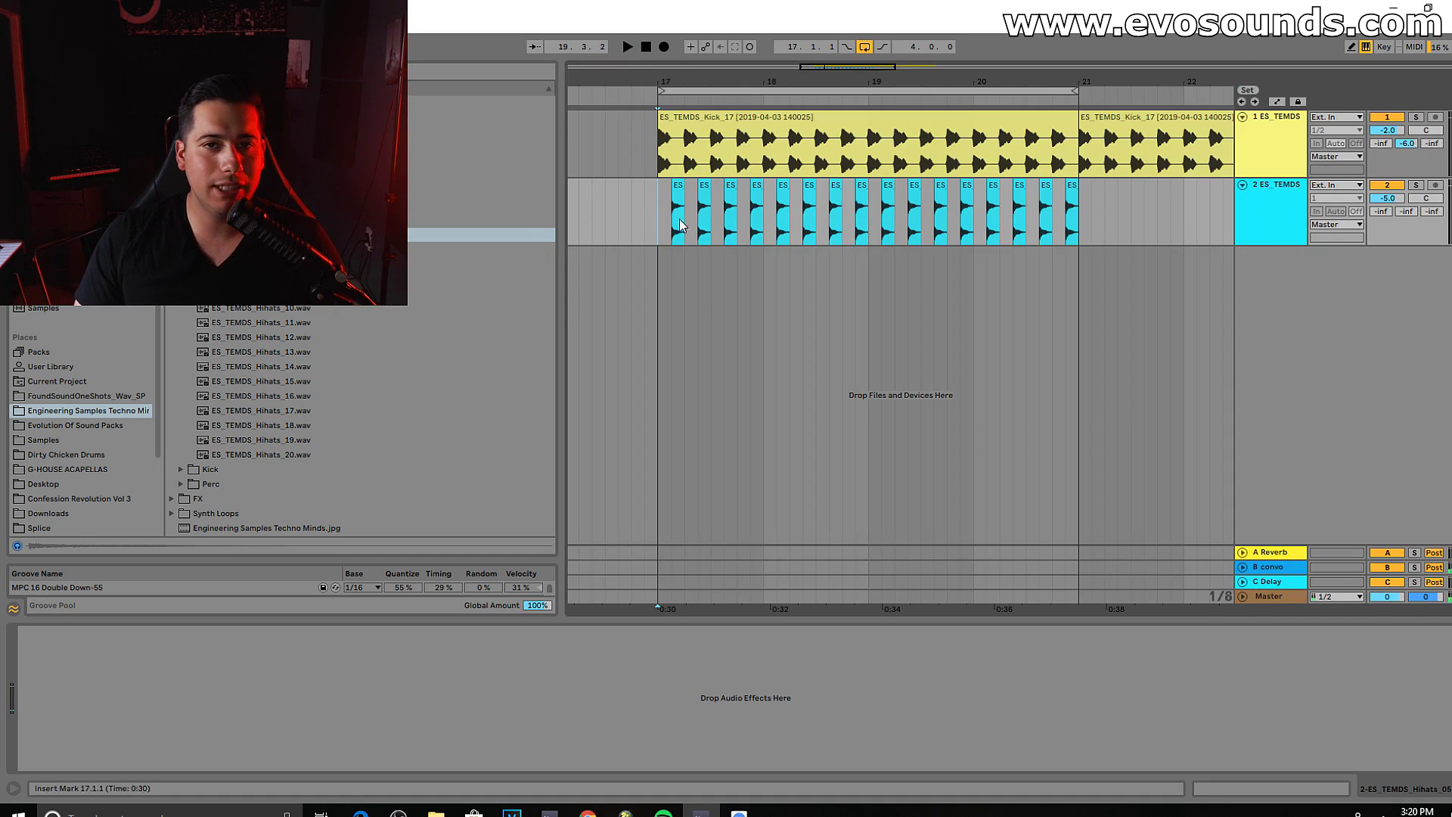
# Step: Browse the FoundSoundOneShots hat samples and place Rattle_01_SP.wav on a new audio track at 17.1.1
pyautogui.click(46, 395)
pyautogui.click(173, 131)
pyautogui.click(242, 146)
pyautogui.click(245, 367)
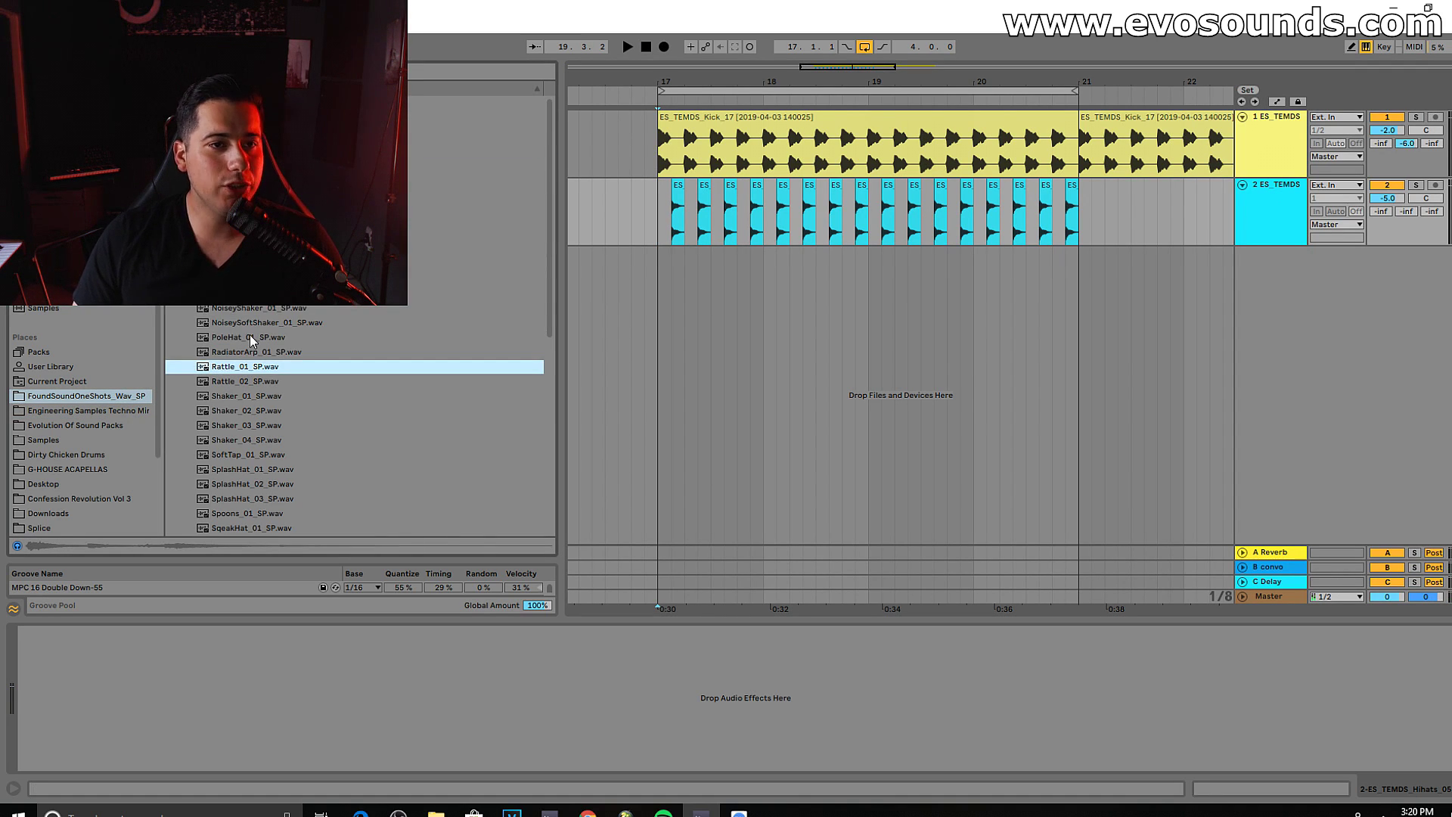
pyautogui.moveTo(250, 363); pyautogui.dragTo(664, 280)
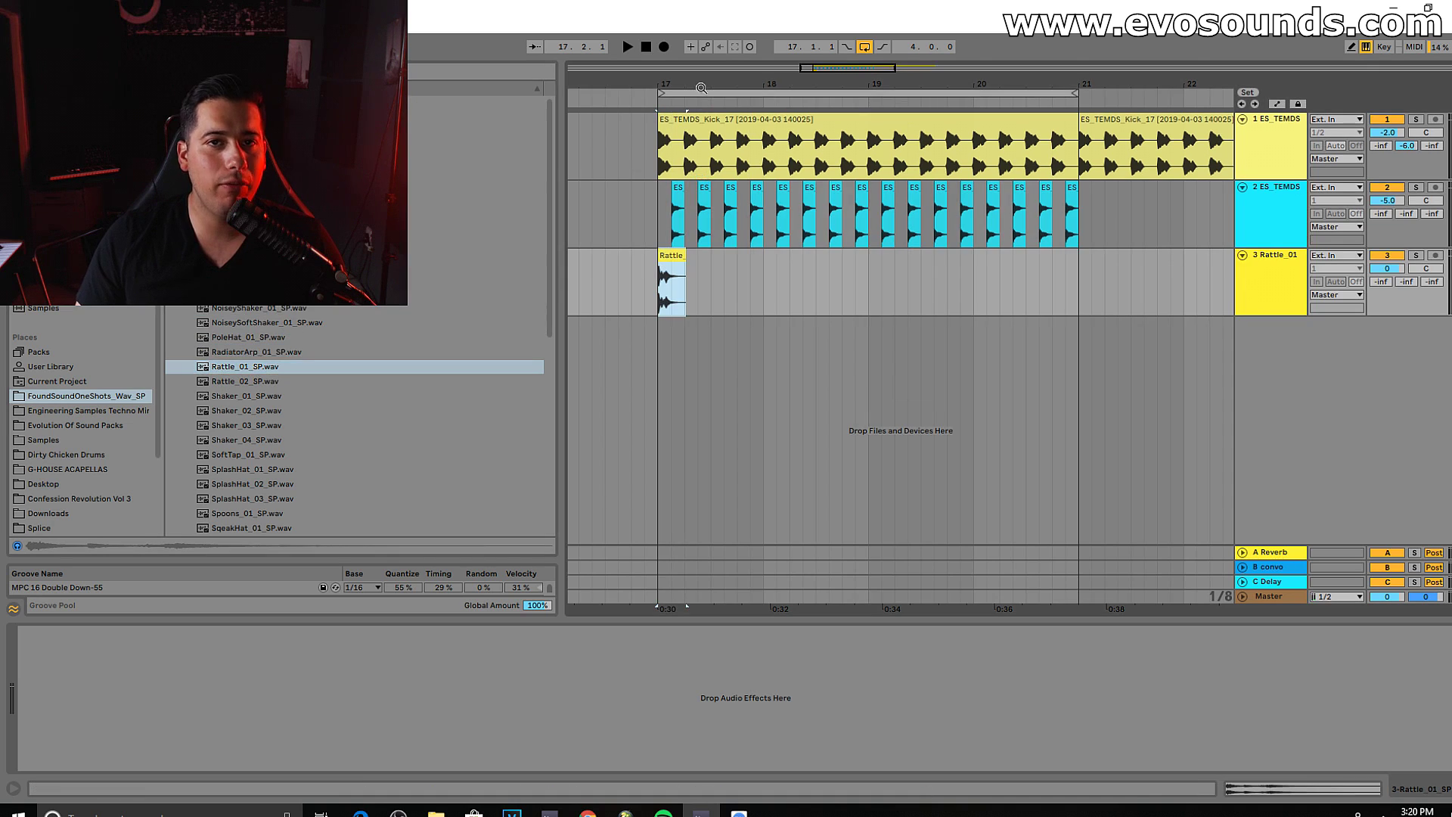
# Step: Set the Rattle track's volume to -8.6 dB and select its clip
pyautogui.moveTo(670, 81); pyautogui.dragTo(835, 266)
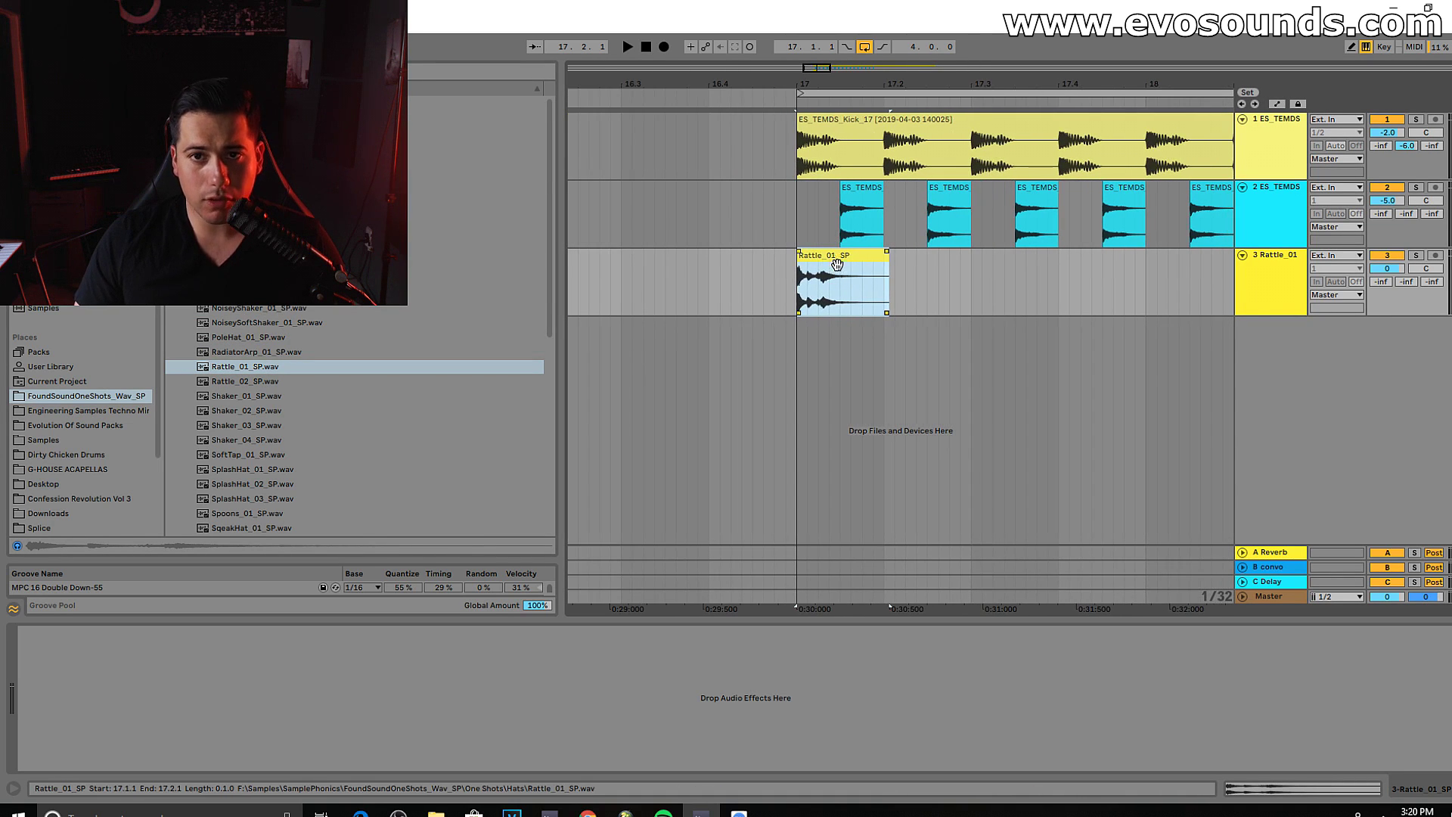
pyautogui.moveTo(824, 74); pyautogui.dragTo(824, 79)
pyautogui.moveTo(1387, 268); pyautogui.dragTo(1387, 302)
pyautogui.click(711, 287)
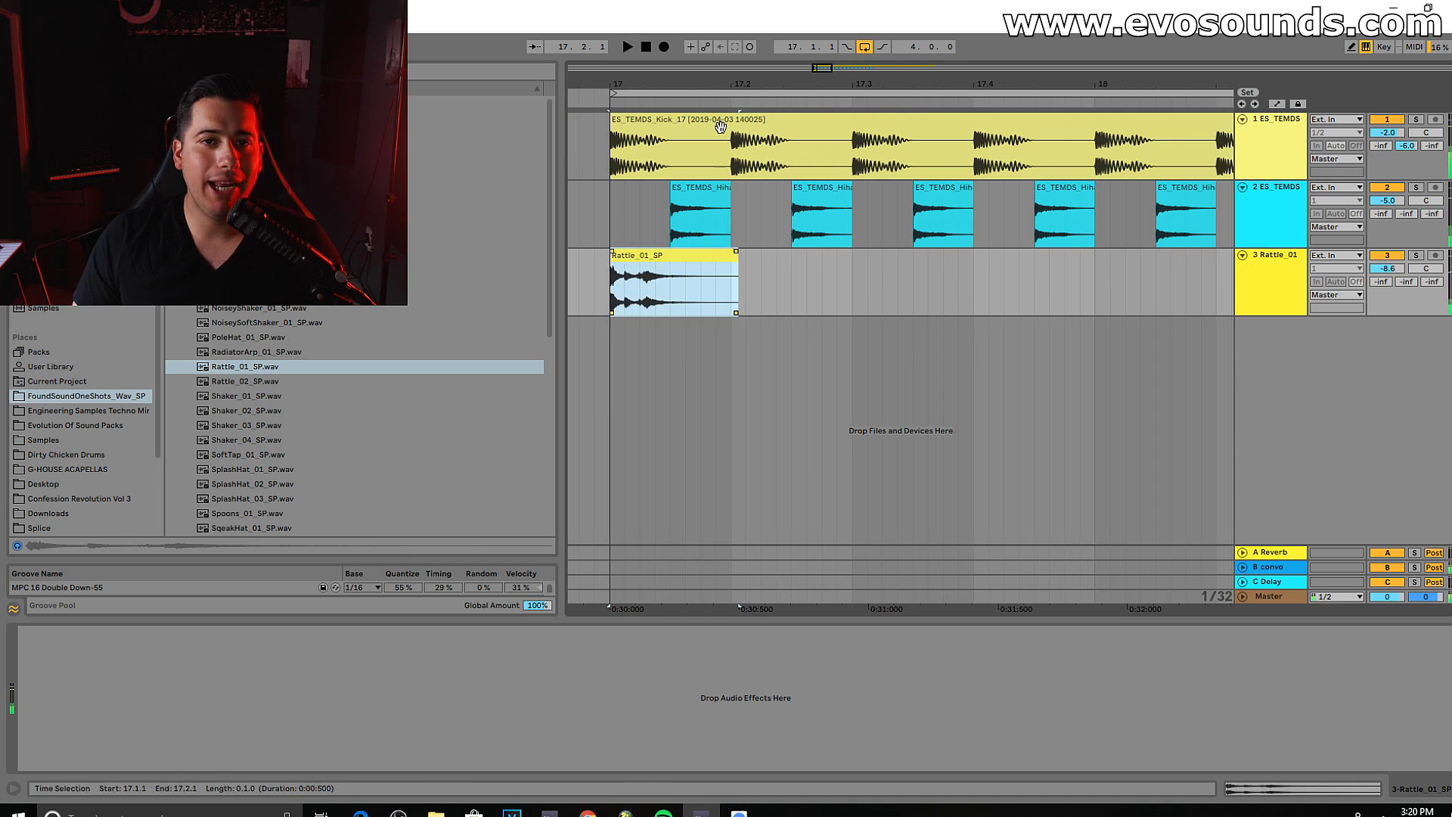
# Step: Cut the opening off the Rattle clip and shorten it to a single 1/32-note hit starting at 17.1.1
pyautogui.moveTo(815, 72); pyautogui.dragTo(818, 76)
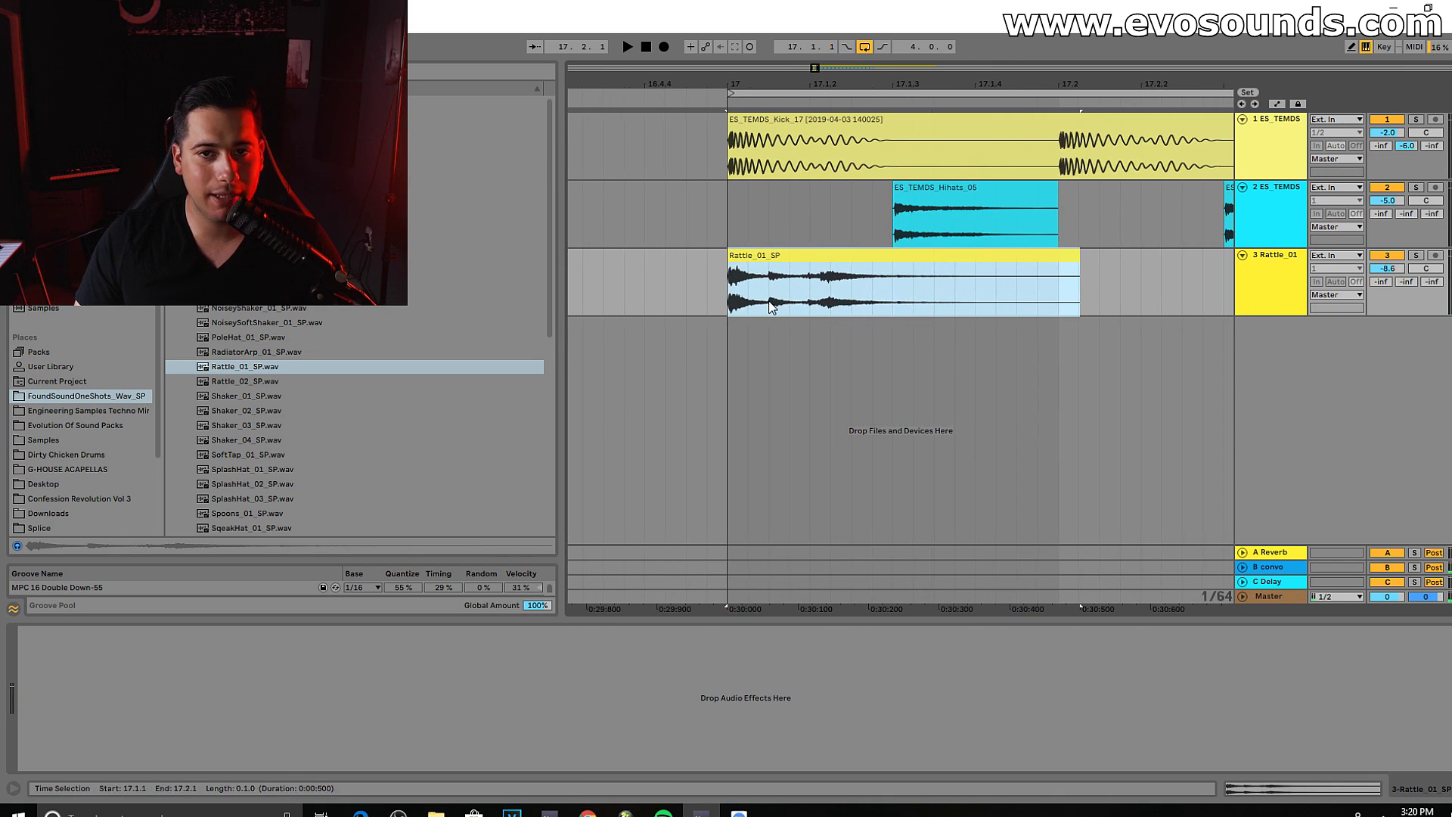
pyautogui.click(821, 302)
pyautogui.moveTo(730, 256); pyautogui.dragTo(833, 259)
pyautogui.press('space')
pyautogui.press('space')
pyautogui.moveTo(1021, 258); pyautogui.dragTo(769, 282)
pyautogui.click(733, 273)
# Step: Try repeating the short Rattle hit three more times back to back, then delete the copies
pyautogui.hotkey('ctrl', 'd')
pyautogui.hotkey('ctrl', 'd')
pyautogui.hotkey('ctrl', 'd')
pyautogui.click(794, 261)
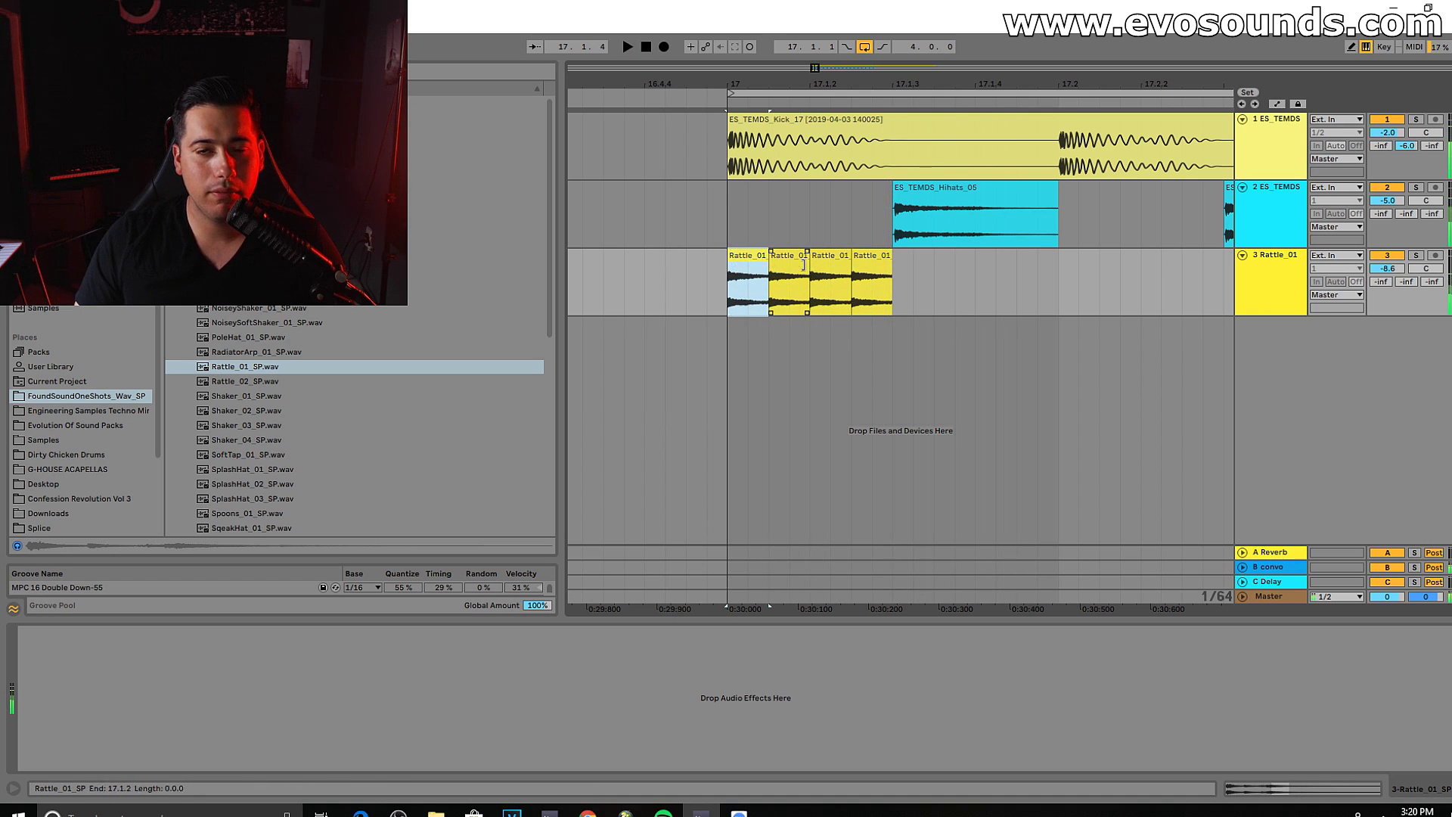
pyautogui.press('Delete')
# Step: Lengthen the Rattle hit to end at 17.1.2 and duplicate it into four sixteenth-note hits filling the first beat
pyautogui.moveTo(768, 257); pyautogui.dragTo(809, 257)
pyautogui.hotkey('ctrl', 'd')
pyautogui.click(777, 257)
pyautogui.press('space')
pyautogui.click(855, 266)
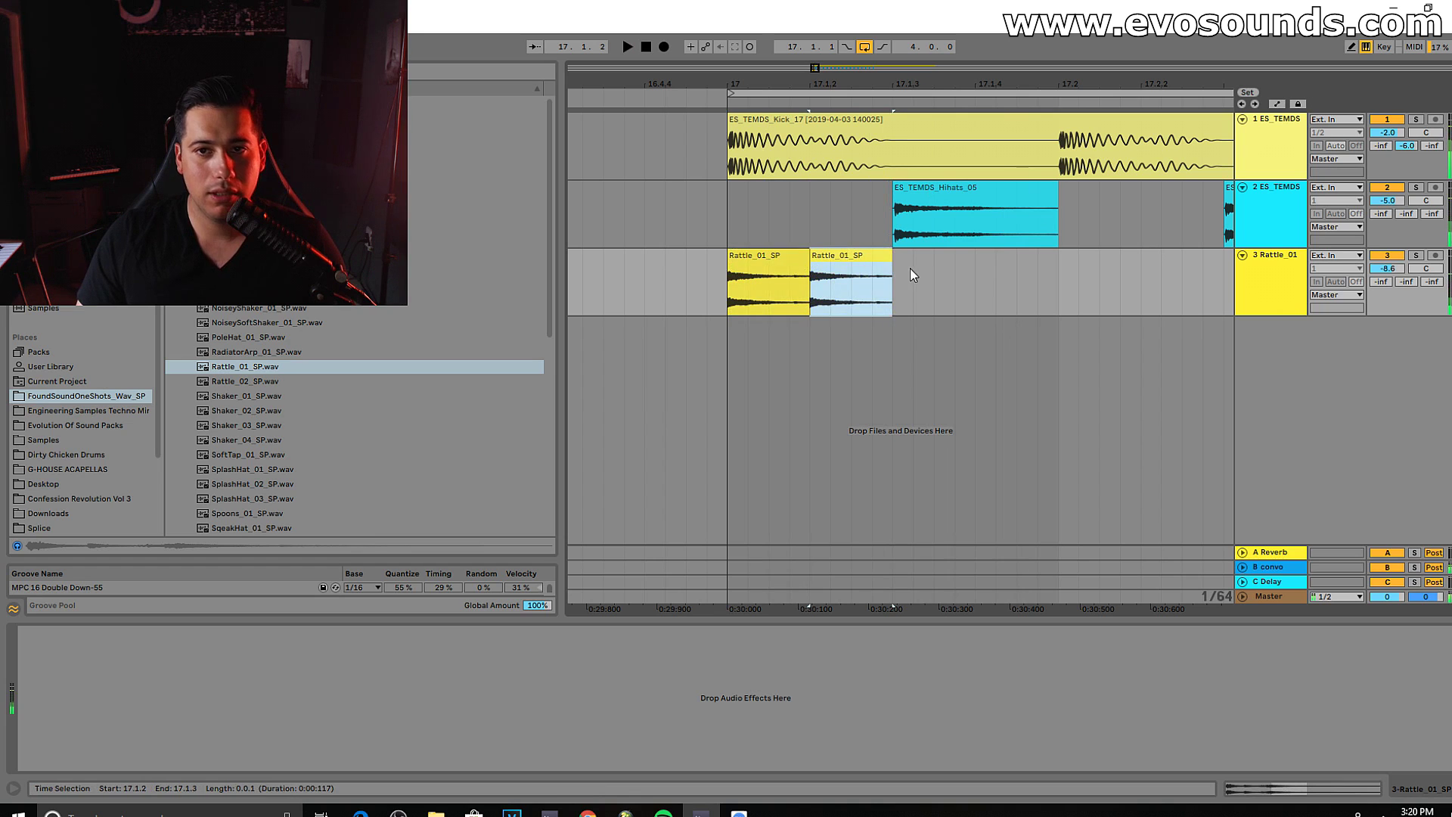
pyautogui.hotkey('ctrl', 'd')
pyautogui.hotkey('ctrl', 'd')
# Step: Duplicate the one-beat group of Rattle hits repeatedly until it fills the loop up to bar 21
pyautogui.moveTo(1050, 295); pyautogui.dragTo(732, 276)
pyautogui.hotkey('ctrl', 'd')
pyautogui.hotkey('ctrl', 'd')
pyautogui.moveTo(828, 73); pyautogui.dragTo(870, 17)
pyautogui.hotkey('ctrl', 'd')
pyautogui.hotkey('ctrl', 'd')
pyautogui.hotkey('ctrl', 'd')
pyautogui.hotkey('ctrl', 'd')
pyautogui.hotkey('ctrl', 'd')
pyautogui.hotkey('ctrl', 'd')
pyautogui.hotkey('ctrl', 'd')
pyautogui.hotkey('ctrl', 'd')
pyautogui.hotkey('ctrl', 'd')
pyautogui.hotkey('ctrl', 'd')
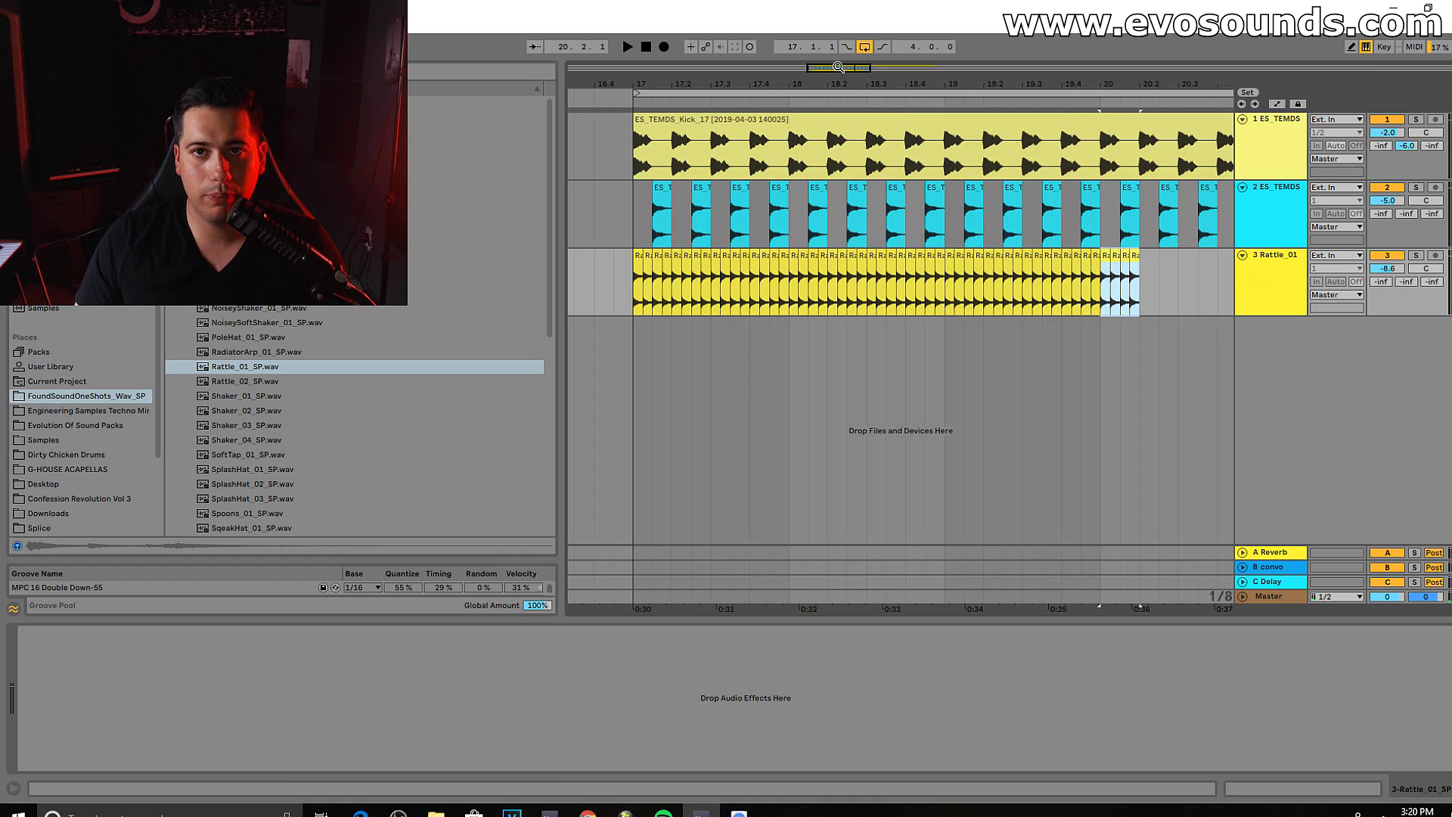
pyautogui.press('-')
pyautogui.press('-')
pyautogui.hotkey('ctrl', 'd')
pyautogui.hotkey('ctrl', 'd')
pyautogui.hotkey('ctrl', 'd')
# Step: Play the loop from bar 17 and set the Rattle track's volume to -13.5 dB
pyautogui.click(761, 232)
pyautogui.press('space')
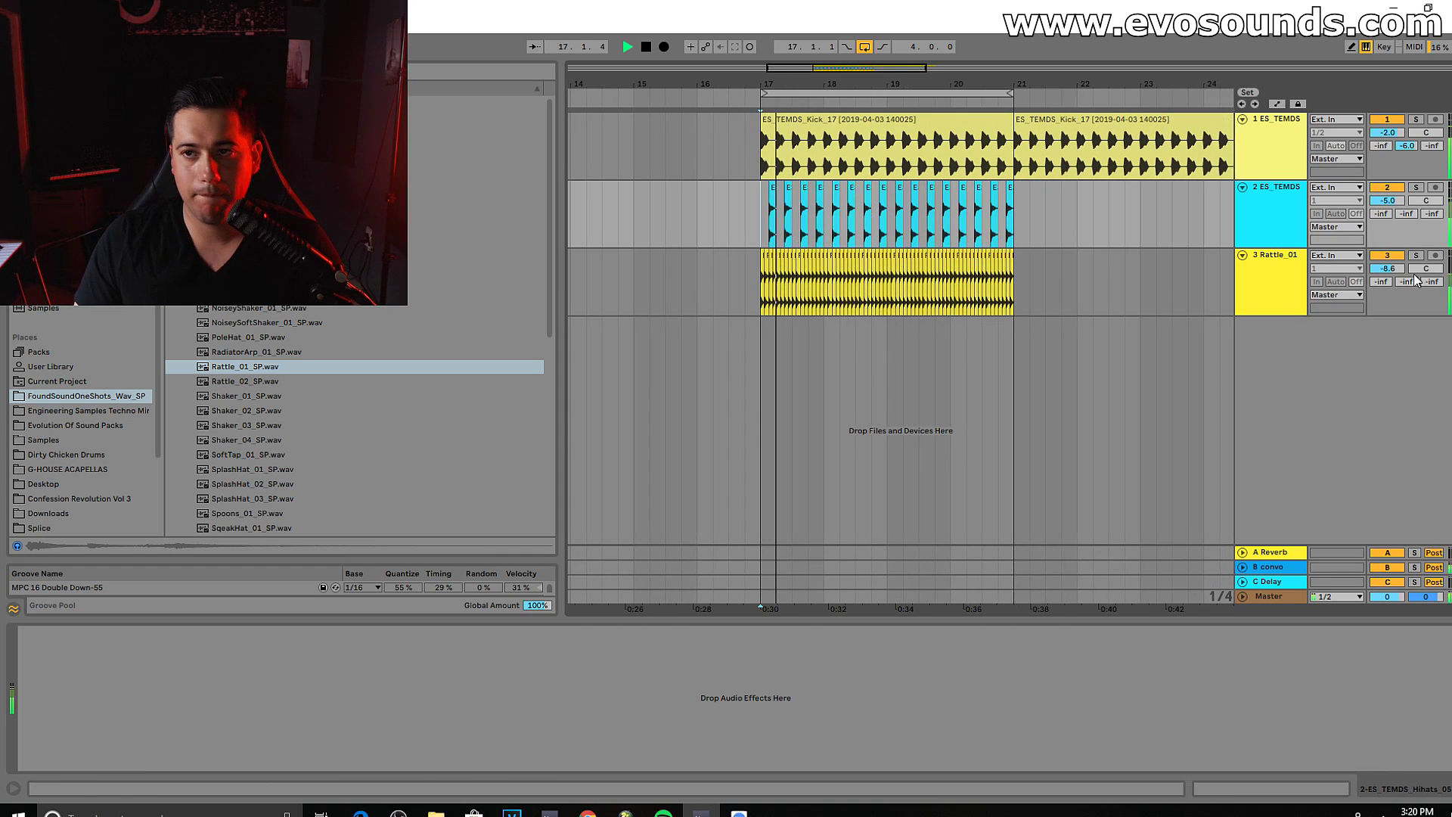
pyautogui.click(1278, 275)
pyautogui.moveTo(1387, 269); pyautogui.dragTo(1386, 282)
pyautogui.press('space')
# Step: Search the browser for an EQ and add EQ Eight to the Rattle track in place of EQ Three
pyautogui.hotkey('ctrl', 'f')
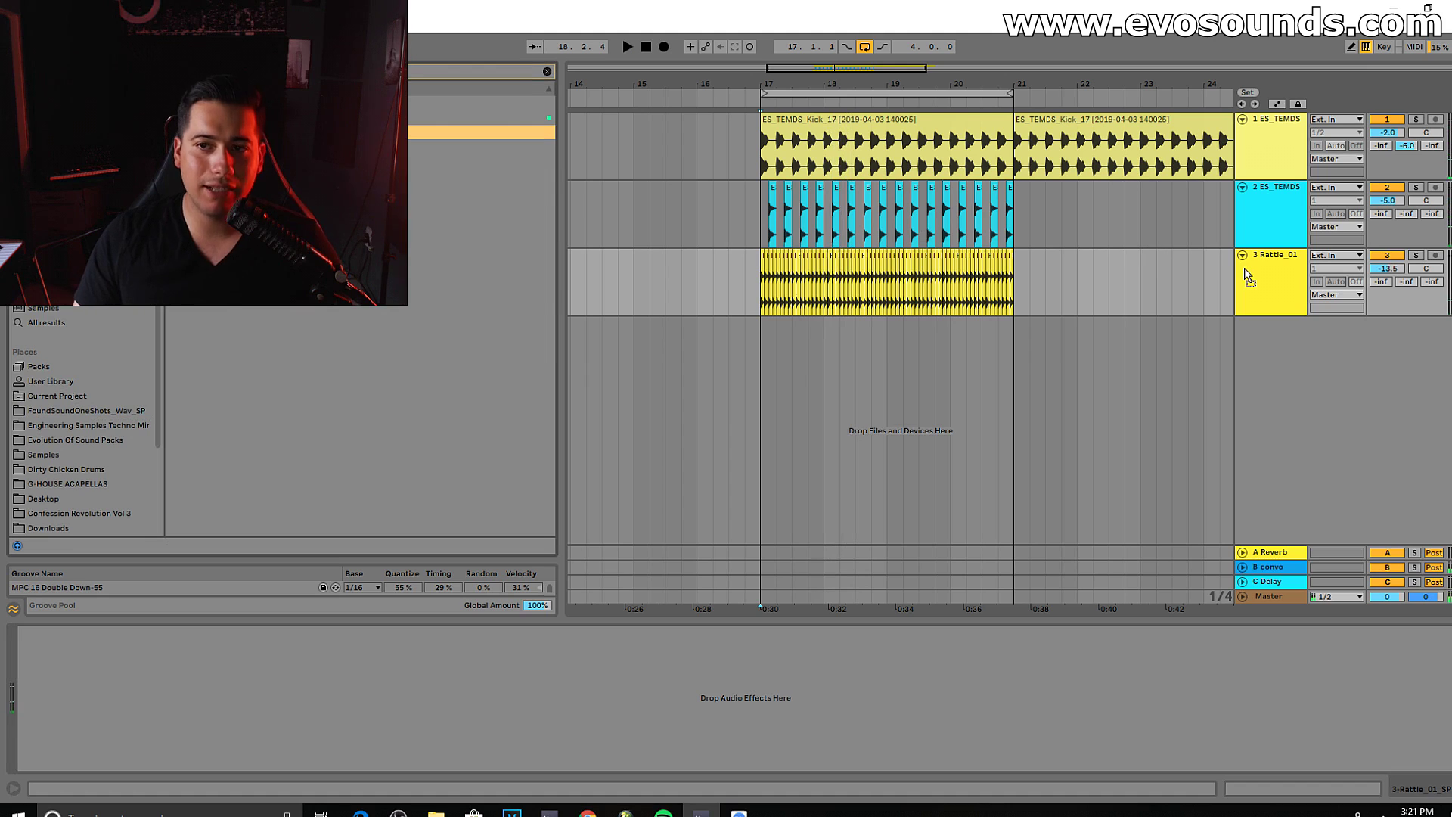
pyautogui.click(72, 639)
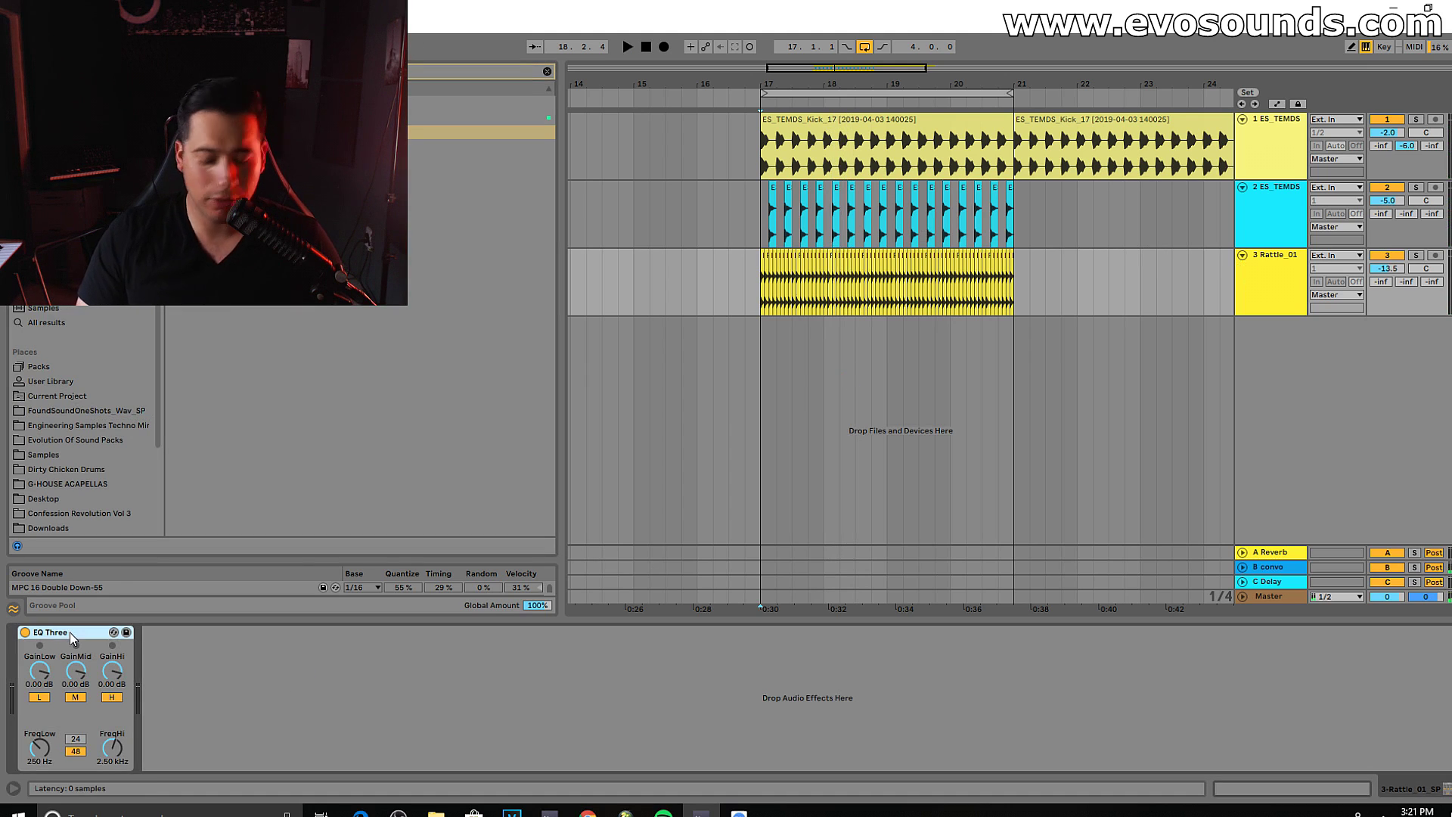
pyautogui.press('Delete')
pyautogui.moveTo(212, 117); pyautogui.dragTo(179, 734)
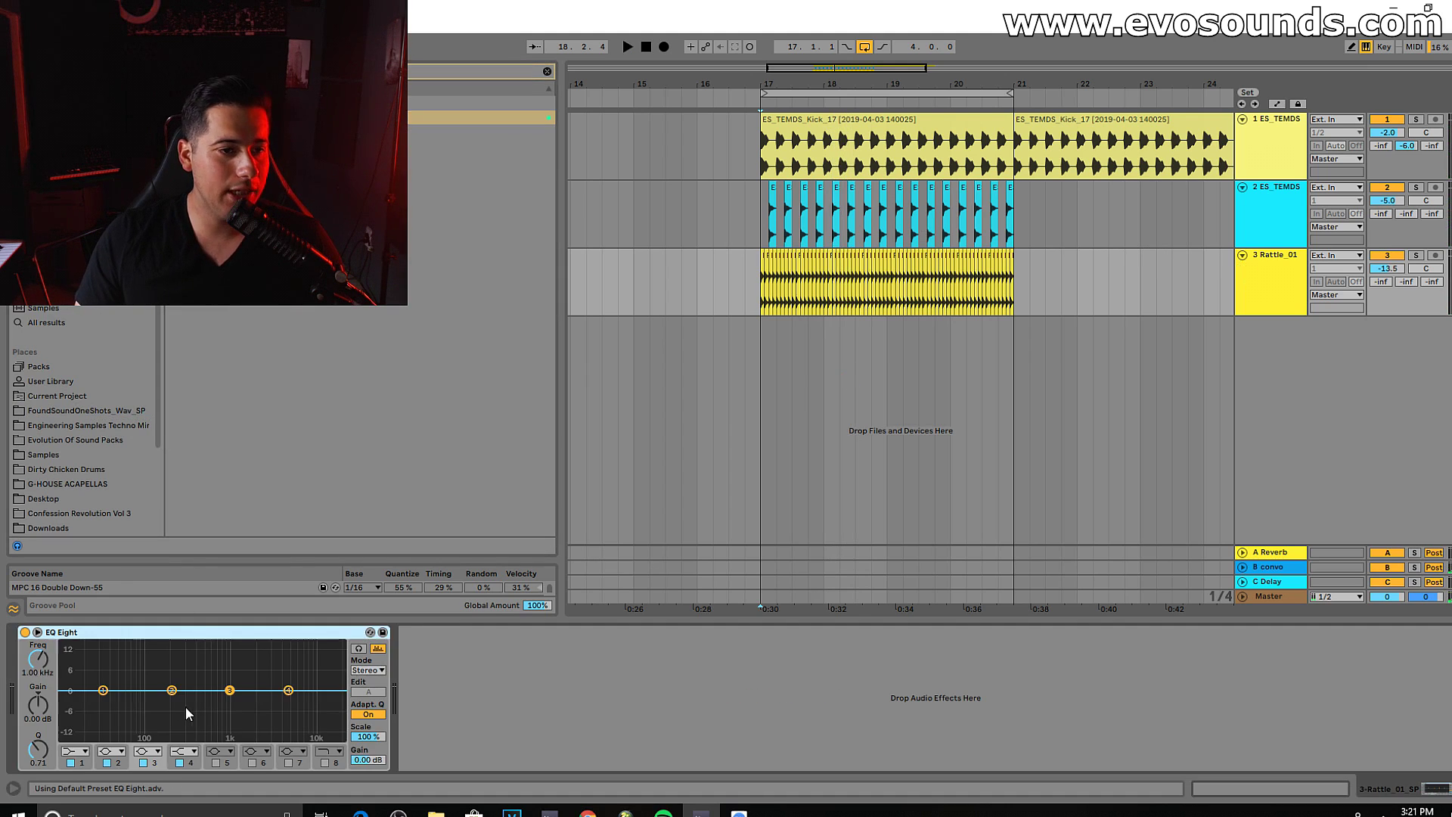
# Step: Make EQ Eight's band 3 a low-cut filter and set its frequency to about 3.67 kHz while the loop plays
pyautogui.click(231, 691)
pyautogui.click(153, 751)
pyautogui.click(145, 672)
pyautogui.press('space')
pyautogui.moveTo(232, 701); pyautogui.dragTo(277, 702)
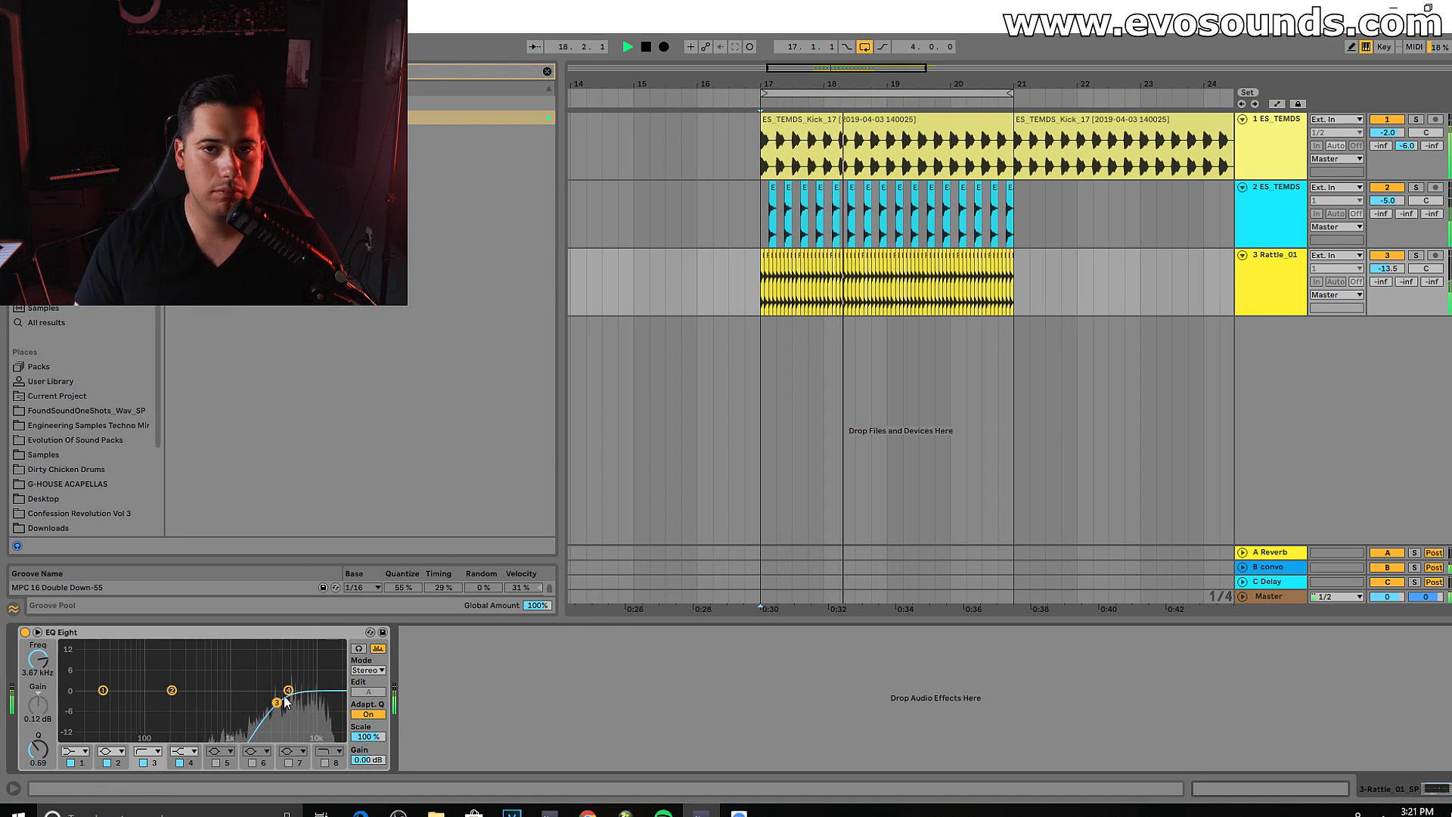
pyautogui.press('space')
# Step: Consolidate the Rattle hits from bar 17 to 21 into one clip and transpose it down 2 semitones
pyautogui.moveTo(1013, 292); pyautogui.dragTo(759, 283)
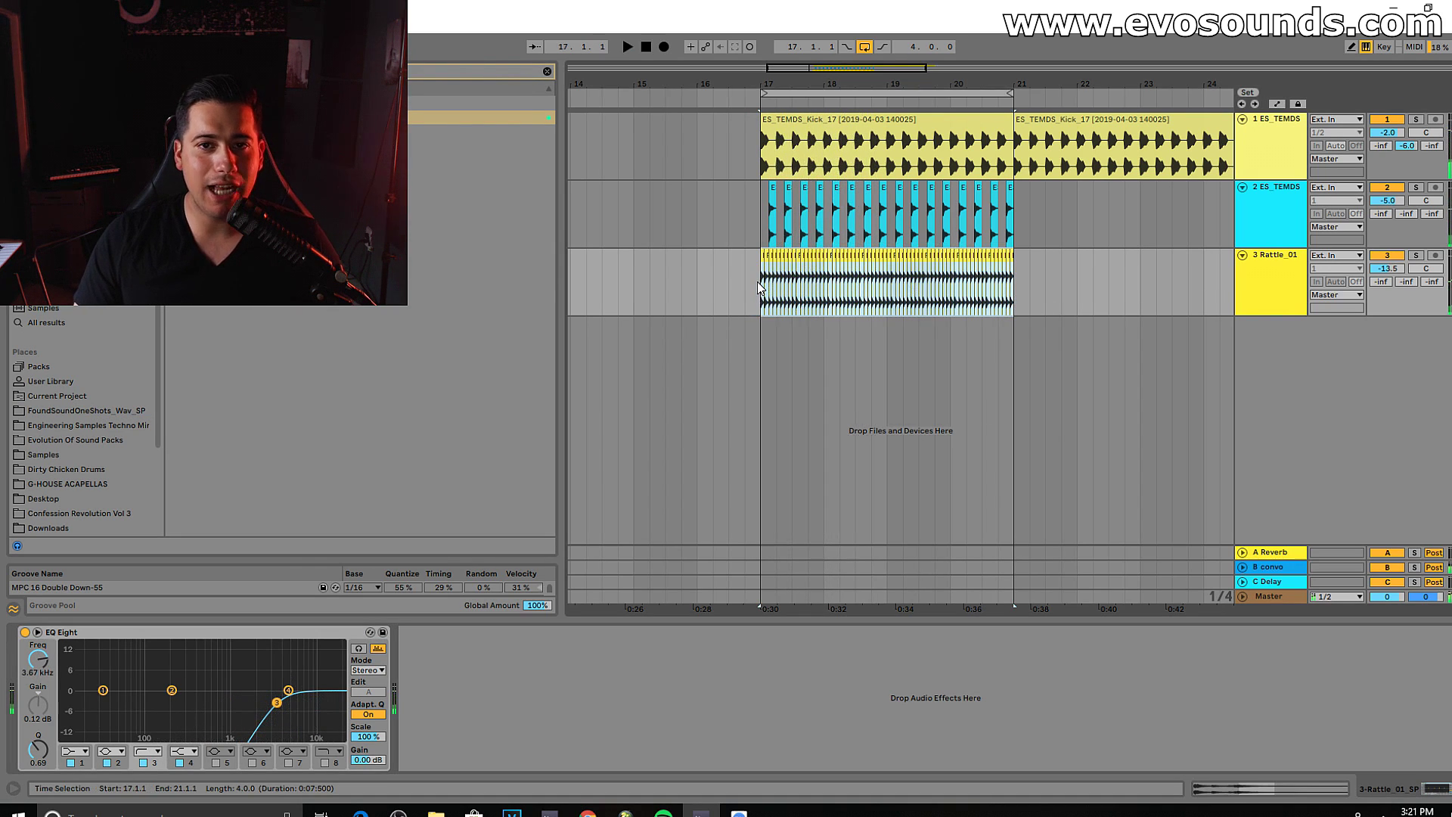
pyautogui.hotkey('ctrl', 'j')
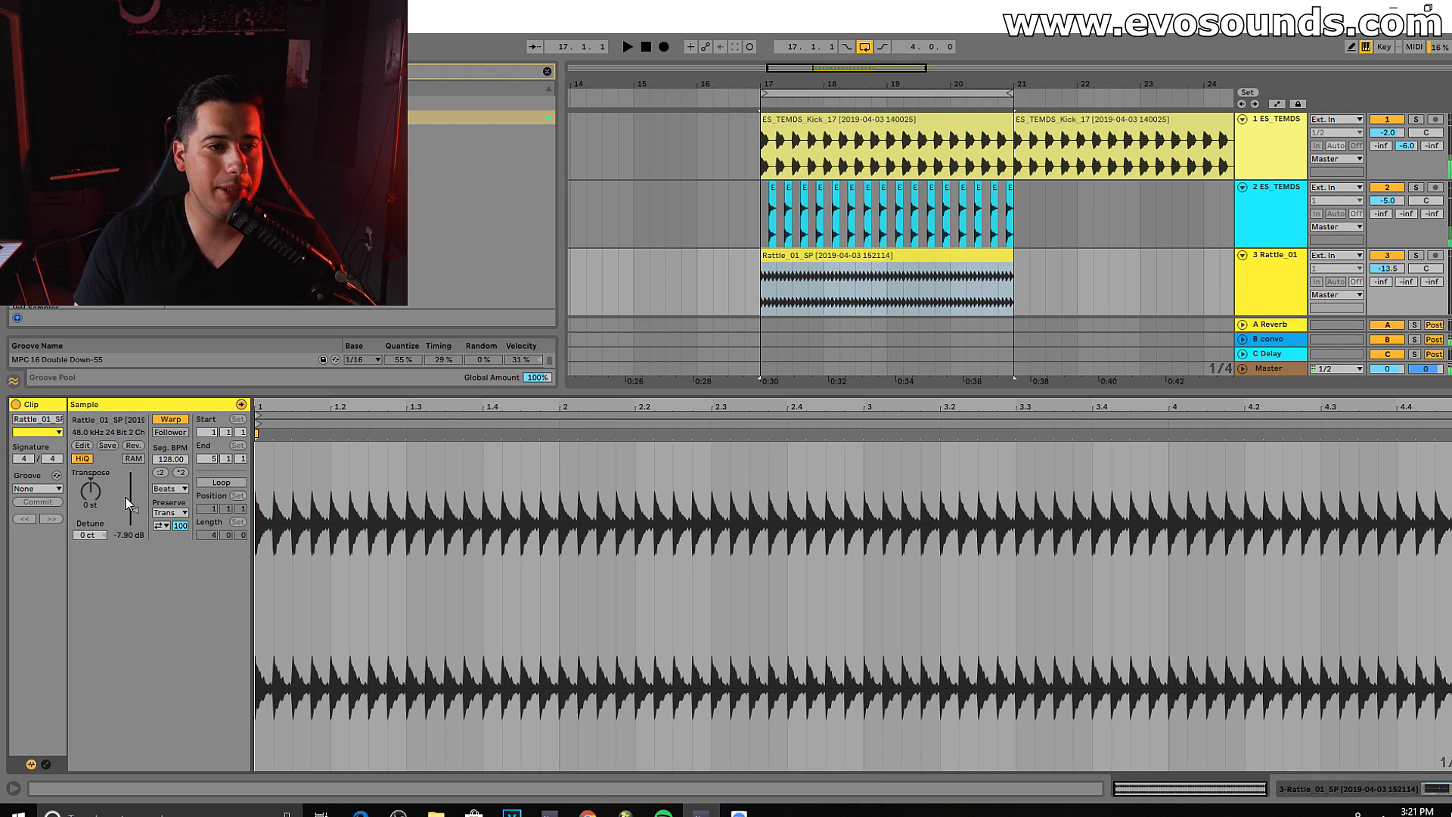
pyautogui.moveTo(96, 495); pyautogui.dragTo(96, 500)
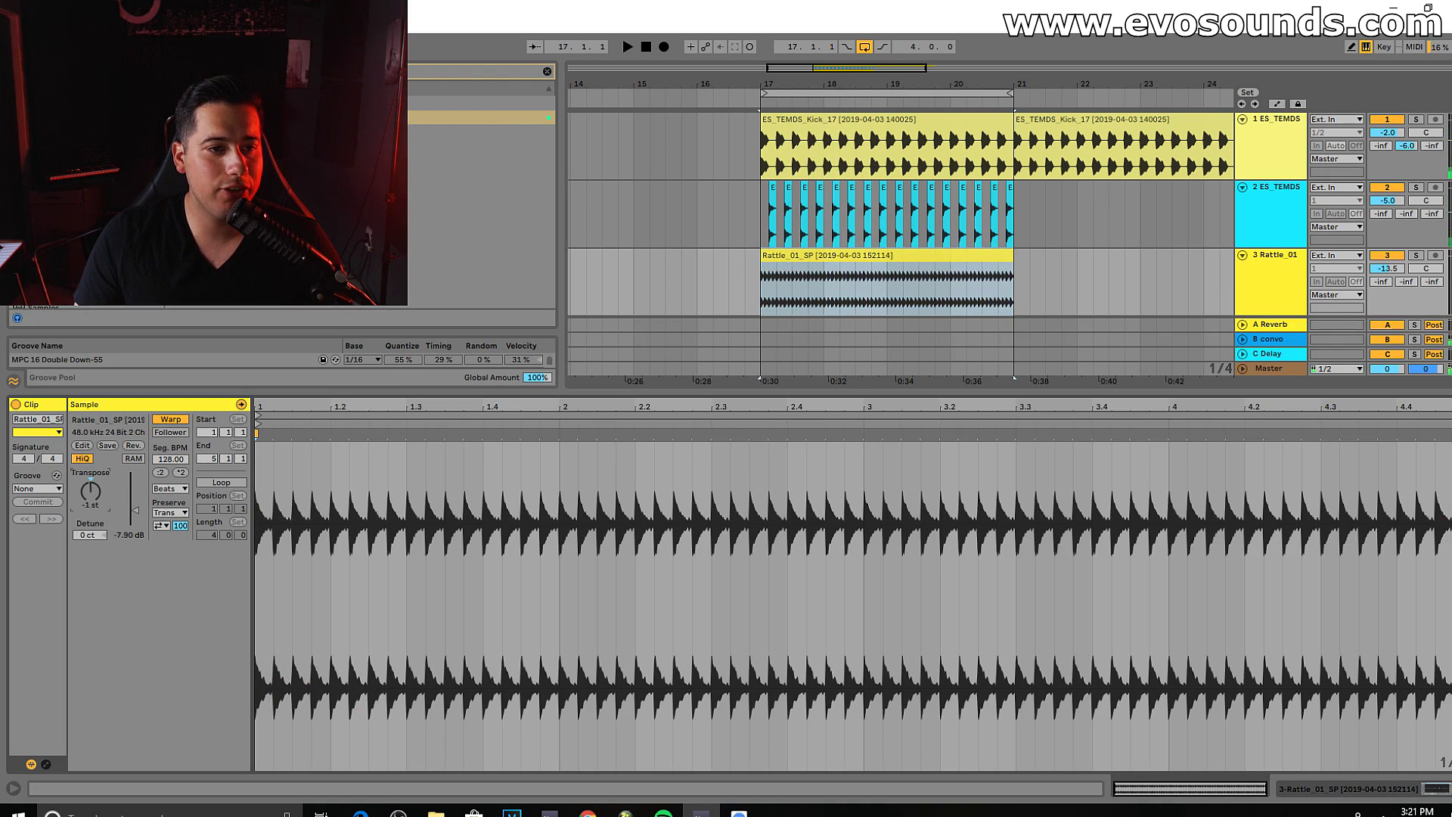
# Step: Play the loop and set the Rattle track's volume to -13.3 dB
pyautogui.press('space')
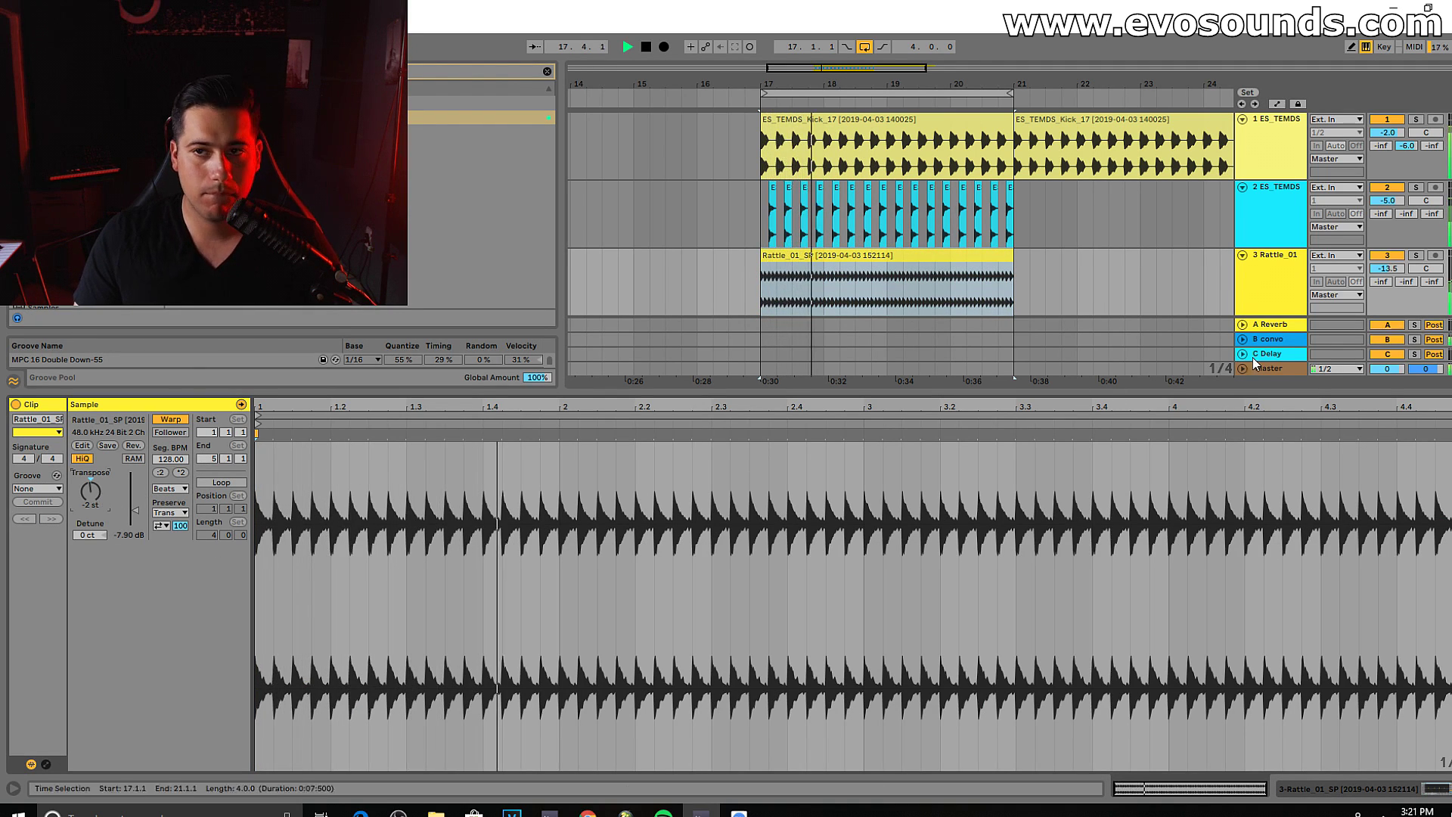
pyautogui.click(1270, 284)
pyautogui.moveTo(1378, 278); pyautogui.dragTo(1376, 276)
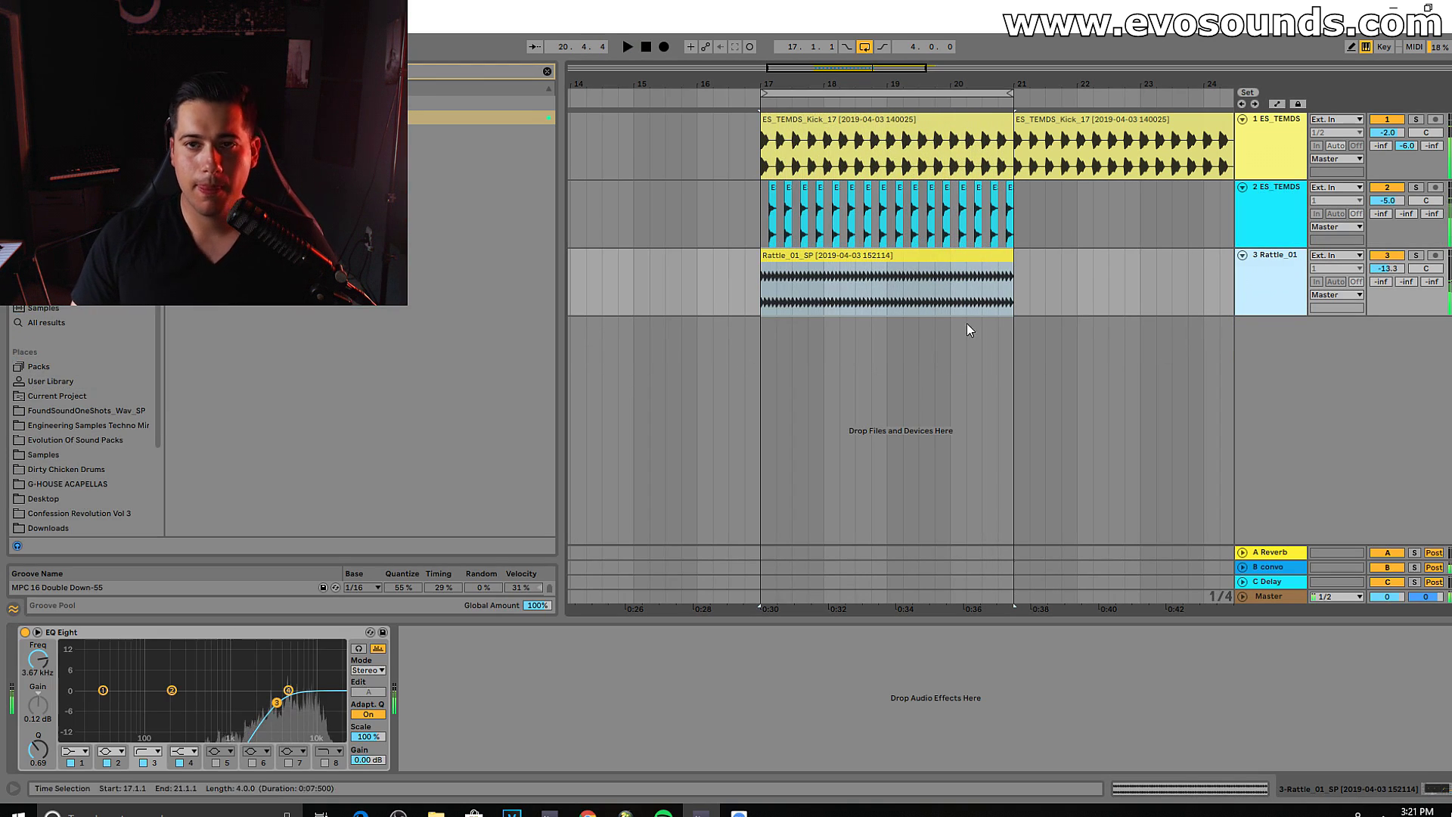
# Step: Find the kHs Haas effect in the browser and add it after EQ Eight on the Rattle track
pyautogui.click(546, 69)
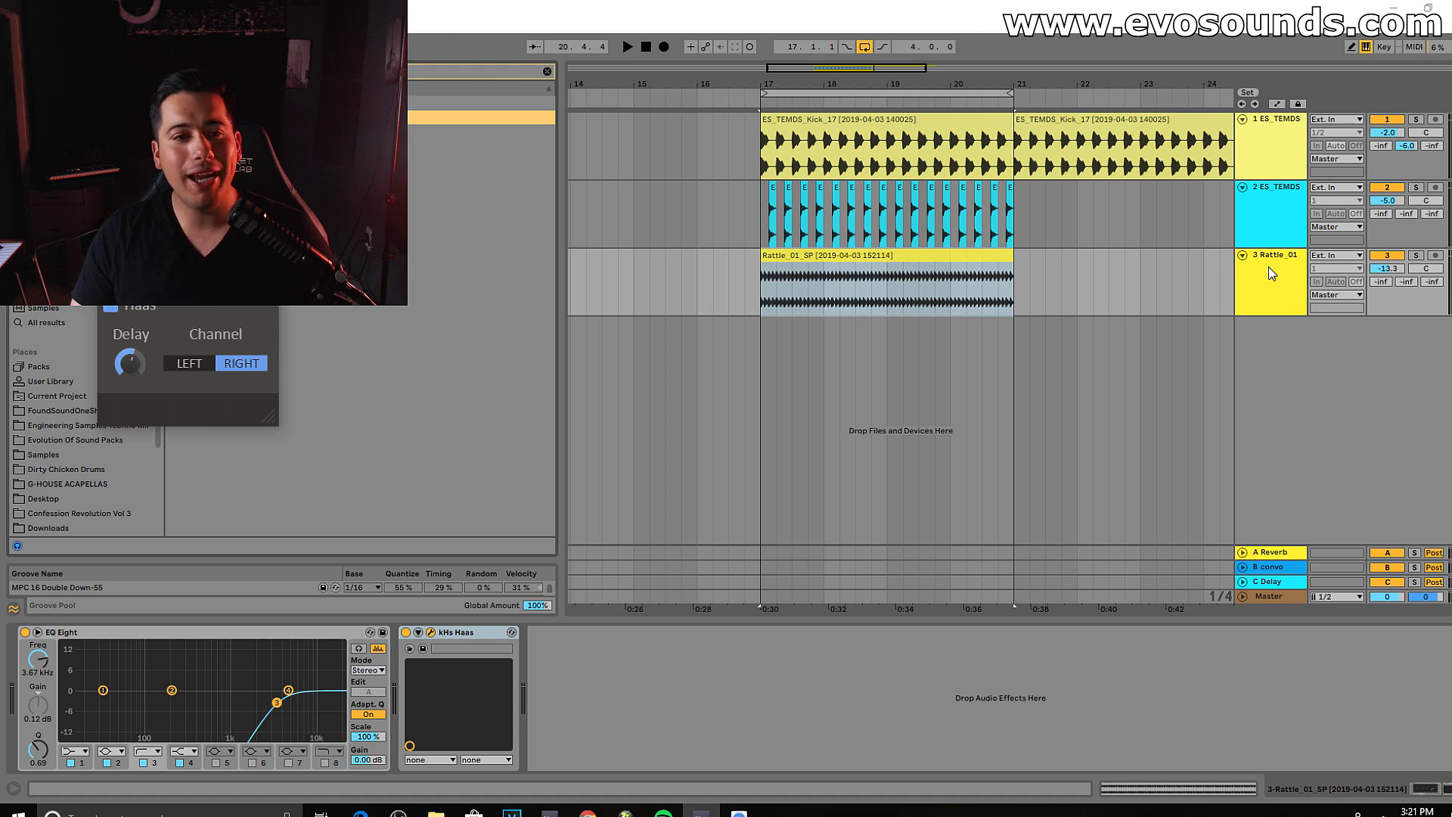
# Step: Play the loop, close the kHs Haas window and lower the Rattle track's volume to -17.2 dB
pyautogui.press('space')
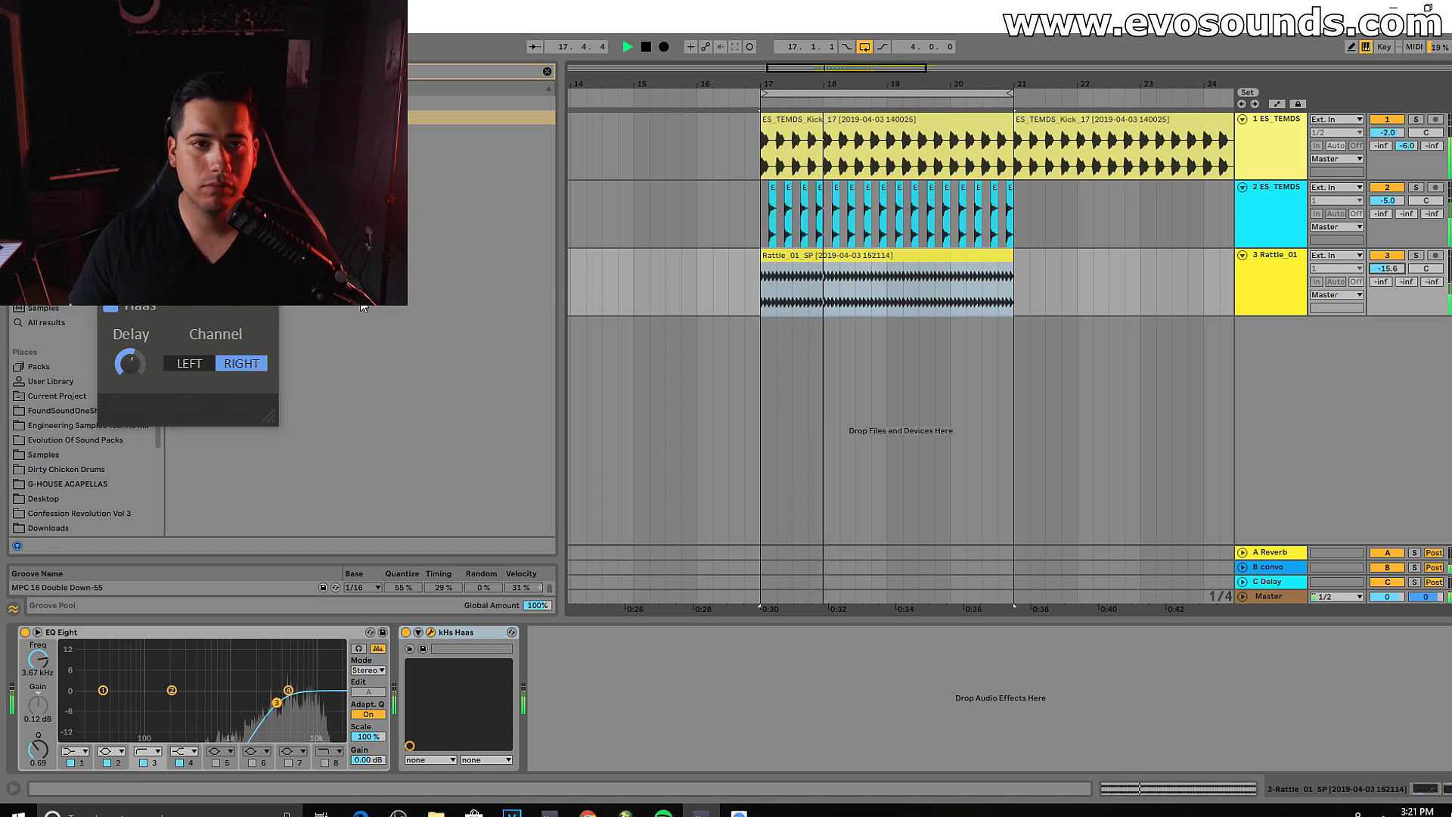
pyautogui.click(265, 282)
pyautogui.moveTo(1386, 268); pyautogui.dragTo(1386, 275)
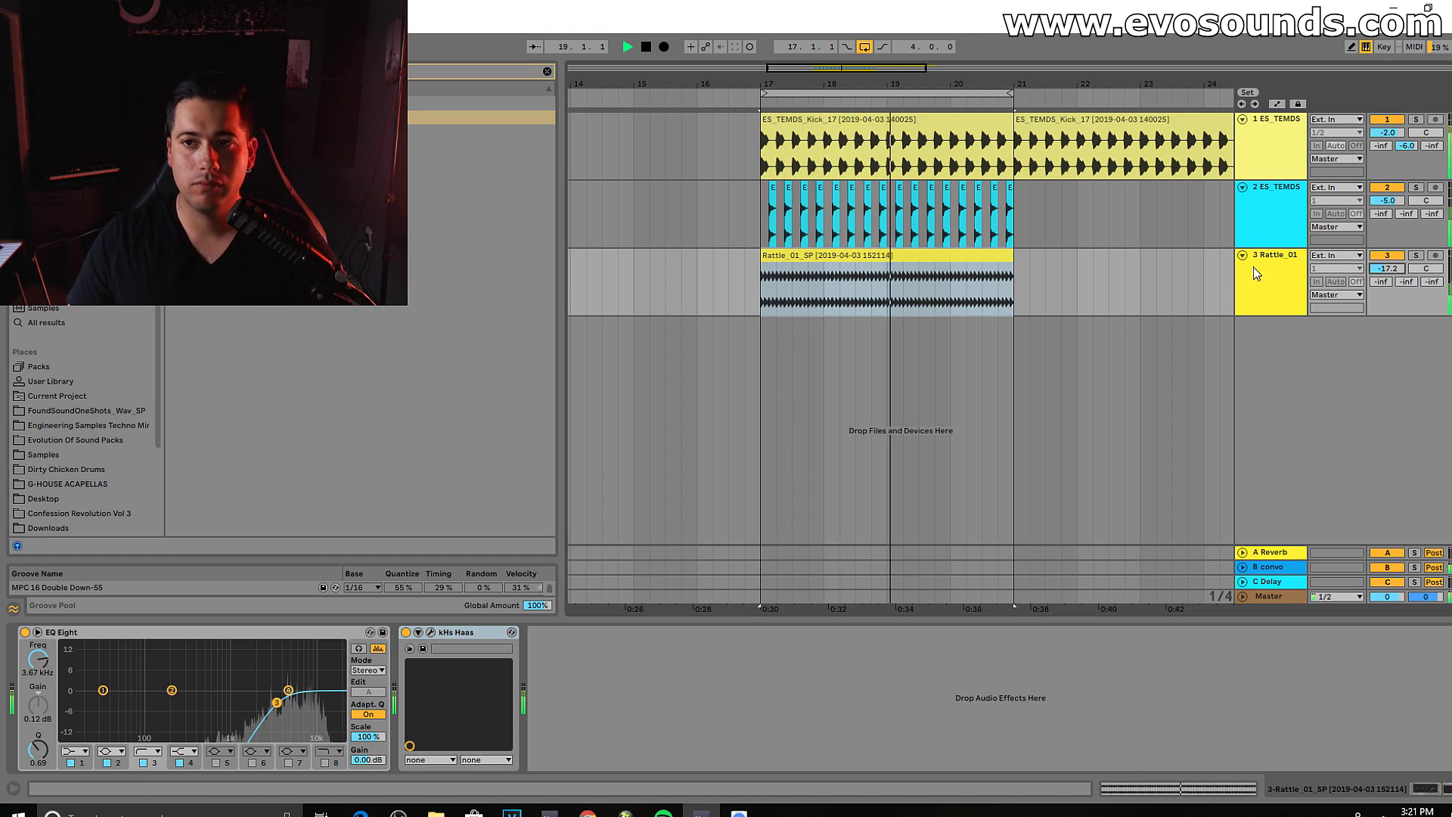
# Step: Enable EQ Eight's band 8 on the Rattle track as a high-cut filter at about 5.27 kHz, playing the loop to check
pyautogui.click(327, 763)
pyautogui.press('space')
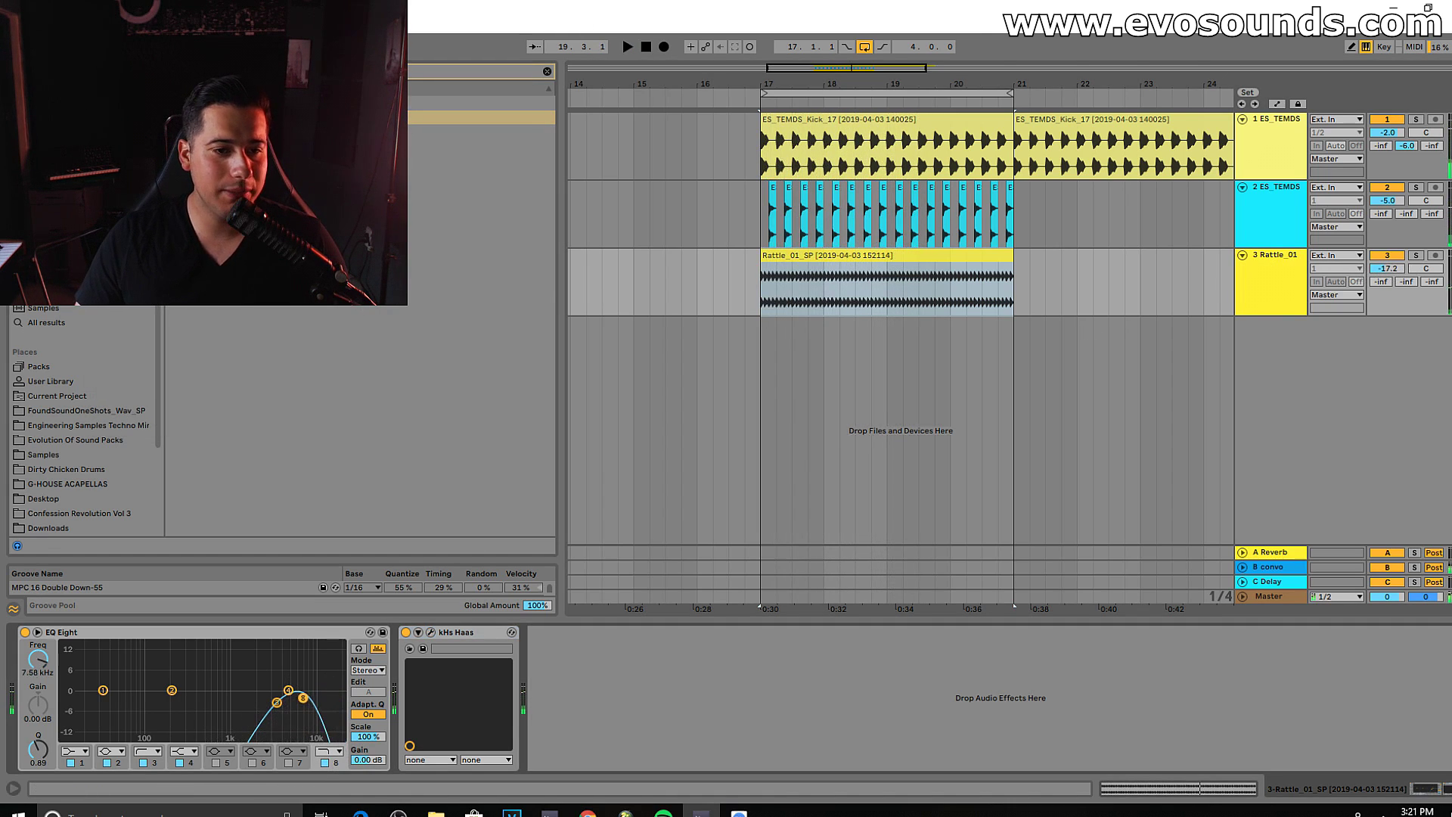
pyautogui.press('space')
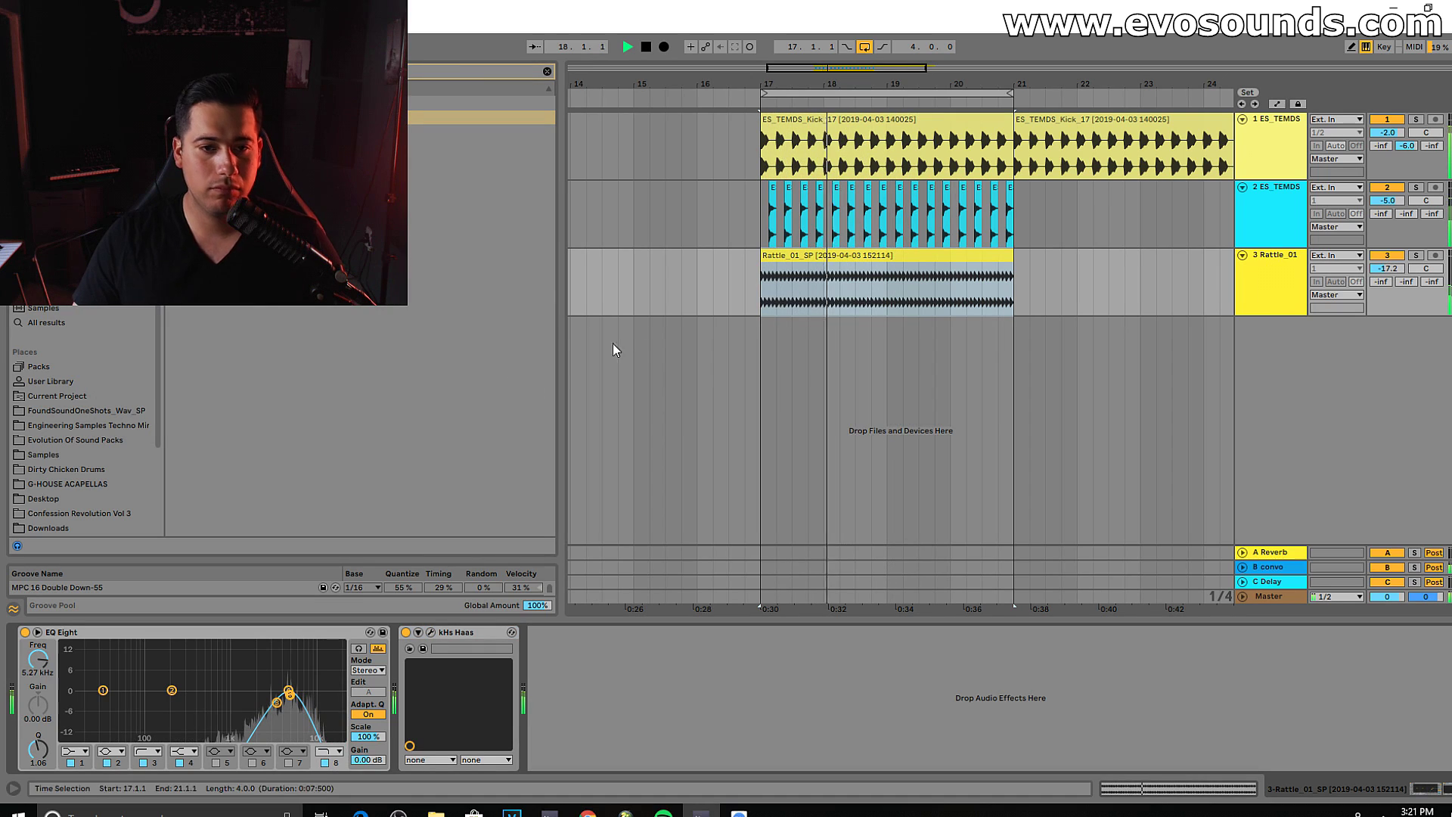
pyautogui.press('space')
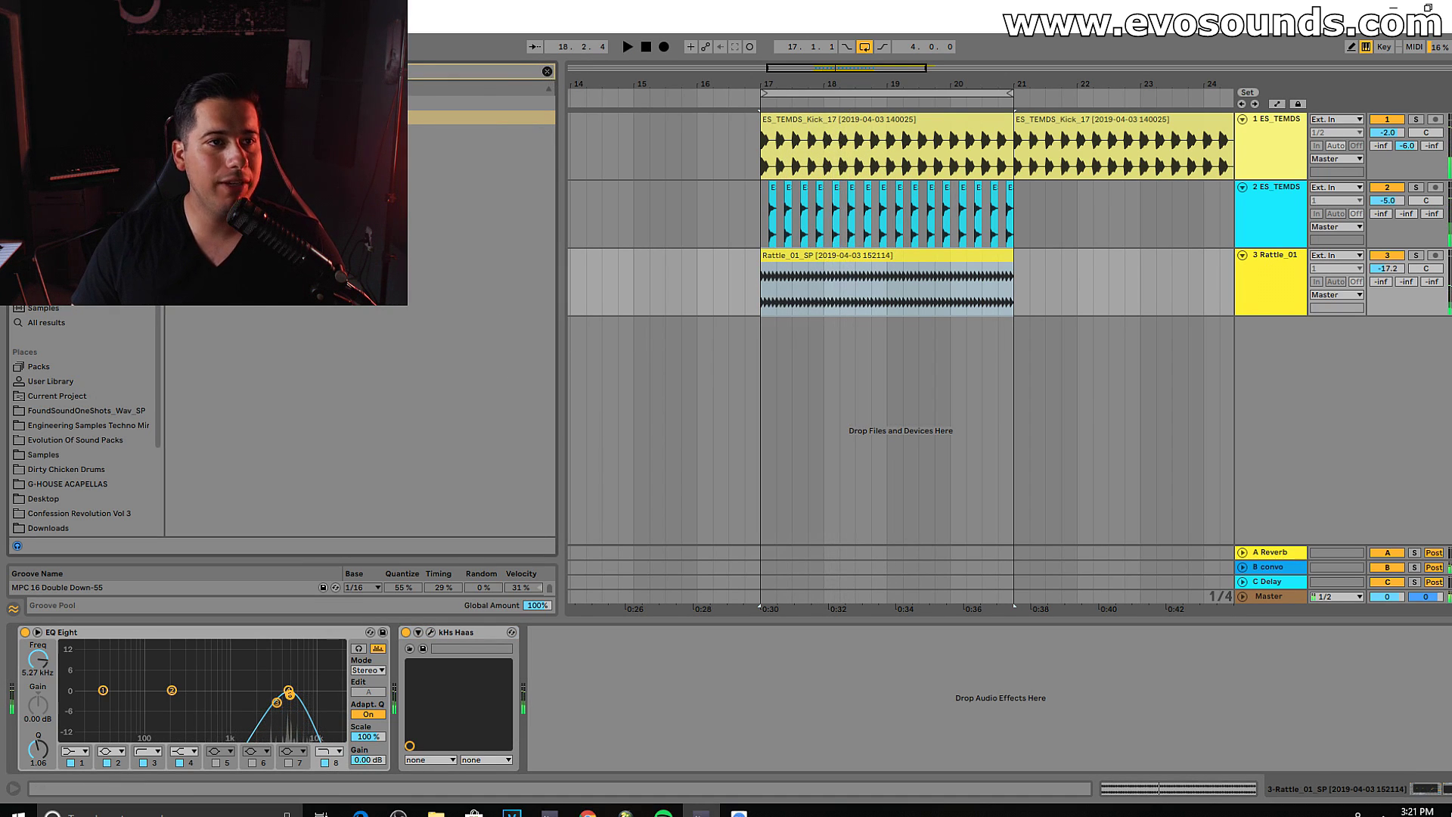
# Step: Add a Reverb to the Rattle track, then group the hi-hat track and move the Rattle track into that group
pyautogui.click(546, 71)
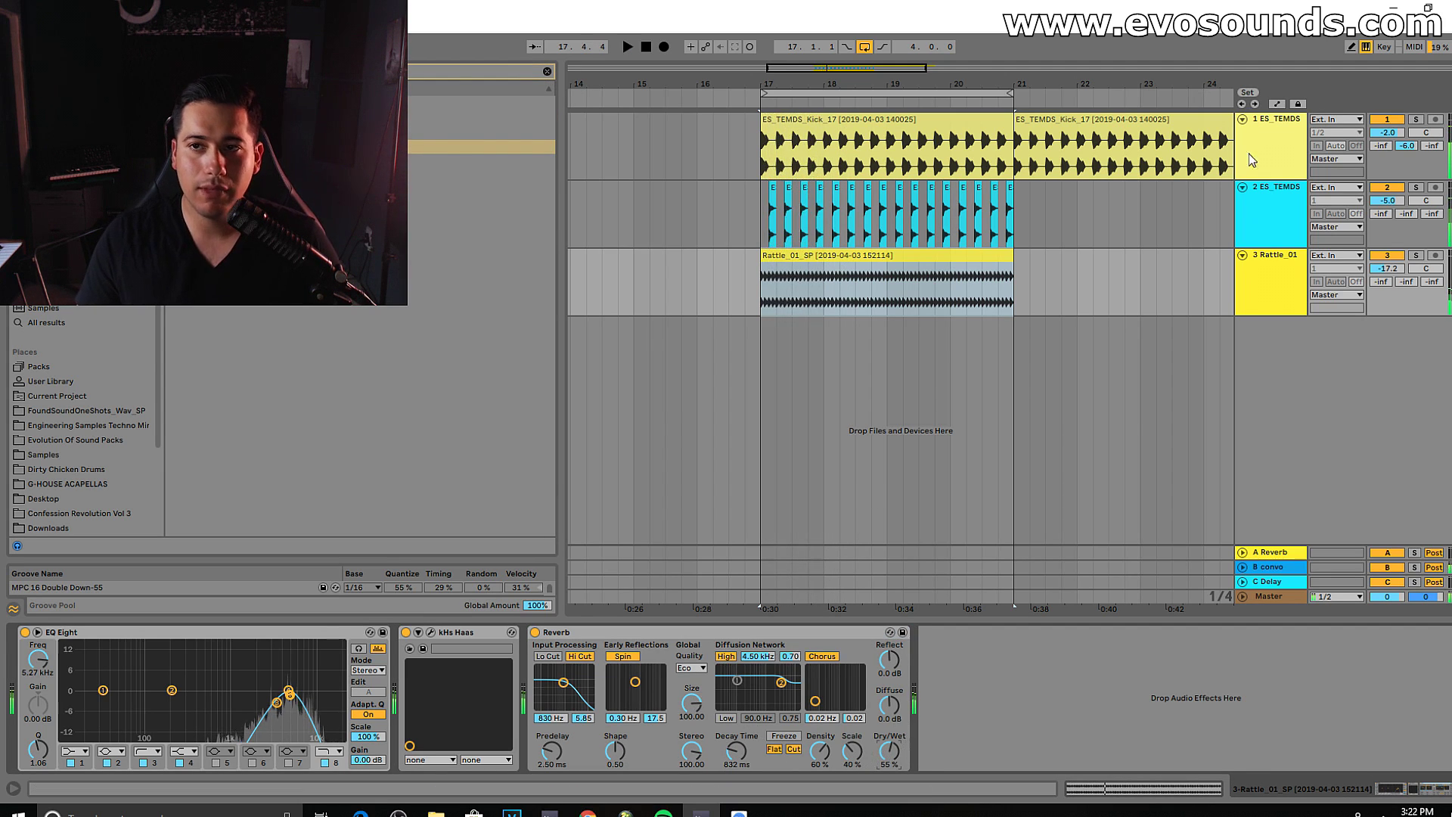
pyautogui.click(1287, 231)
pyautogui.hotkey('ctrl', 'g')
pyautogui.moveTo(1278, 324); pyautogui.dragTo(1273, 297)
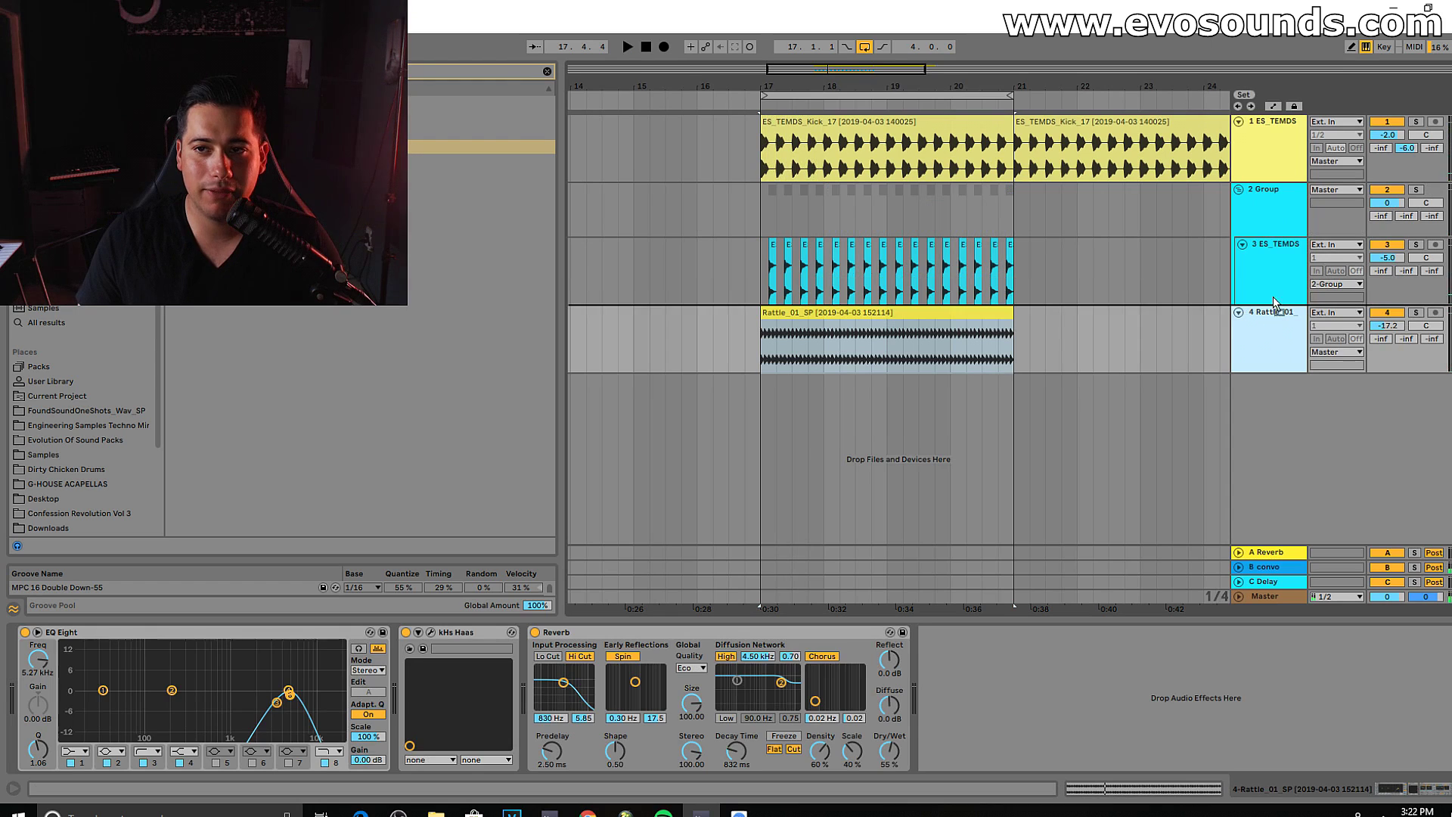
# Step: Move the Reverb from the Rattle track to the group and set its Dry/Wet to 44% during playback
pyautogui.click(1151, 316)
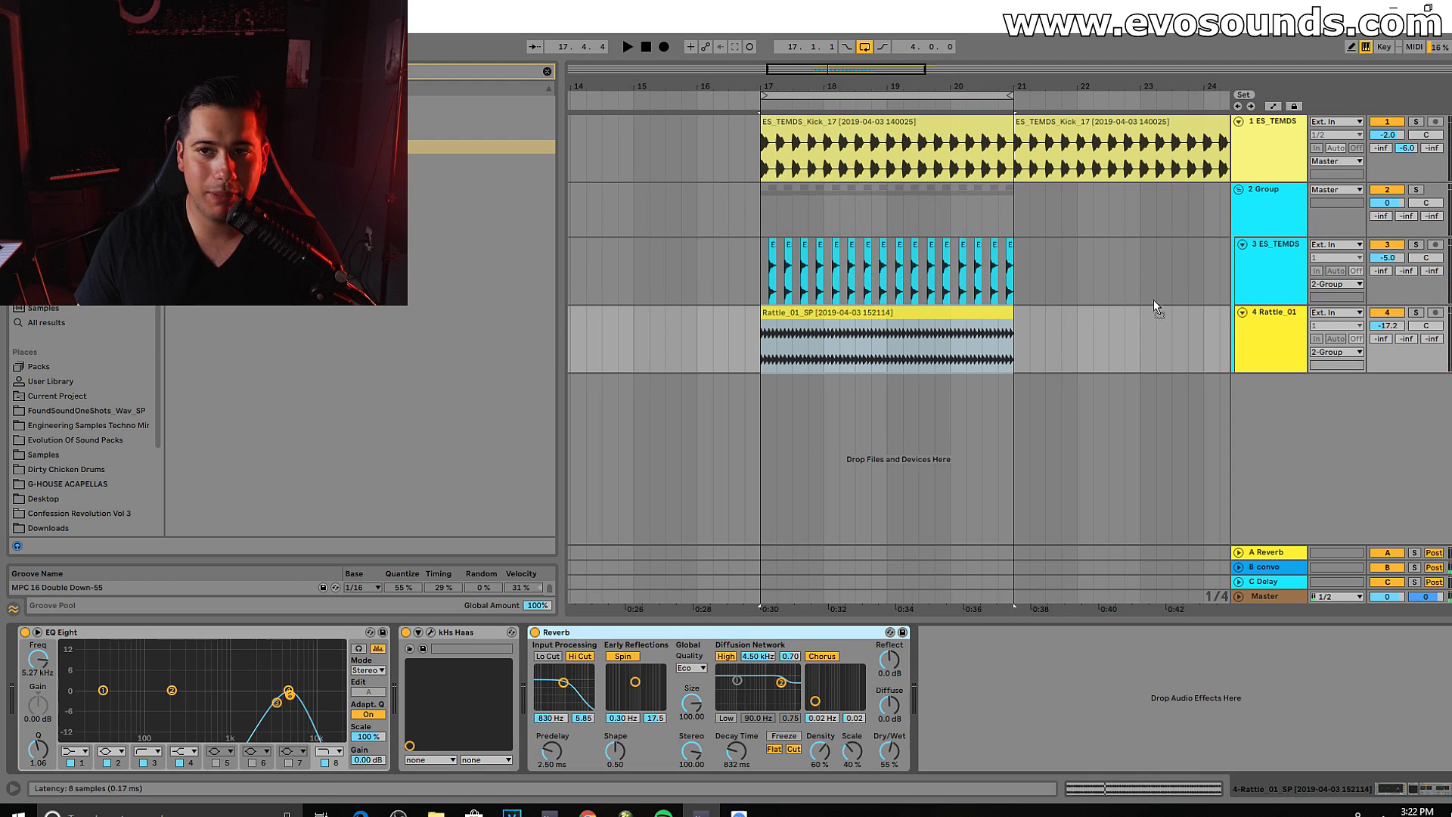
pyautogui.press('space')
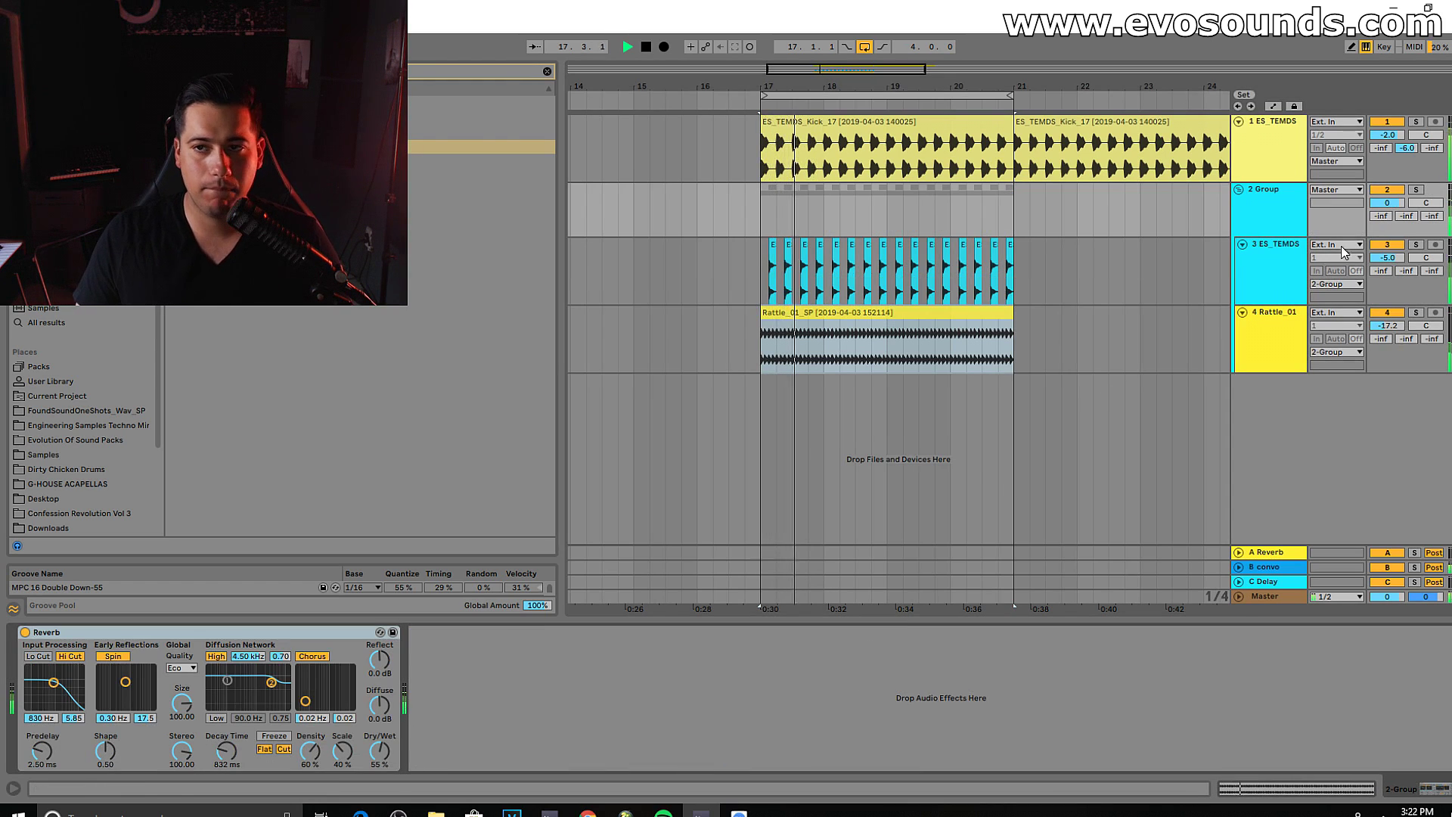
pyautogui.moveTo(380, 751); pyautogui.dragTo(380, 764)
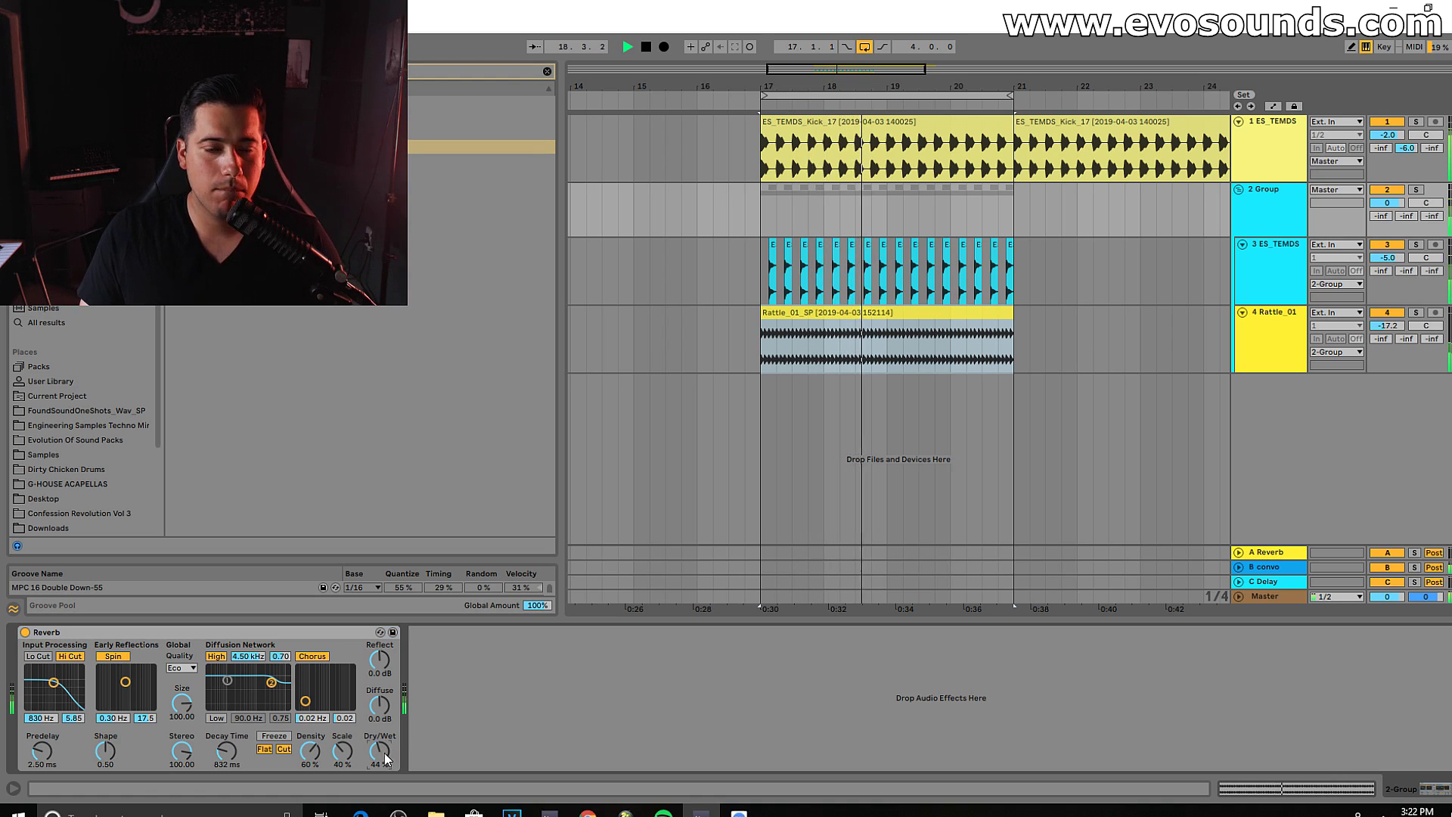
pyautogui.press('space')
# Step: Open the Rattle clip and set its transposition to 9 semitones while the loop plays
pyautogui.doubleClick(884, 348)
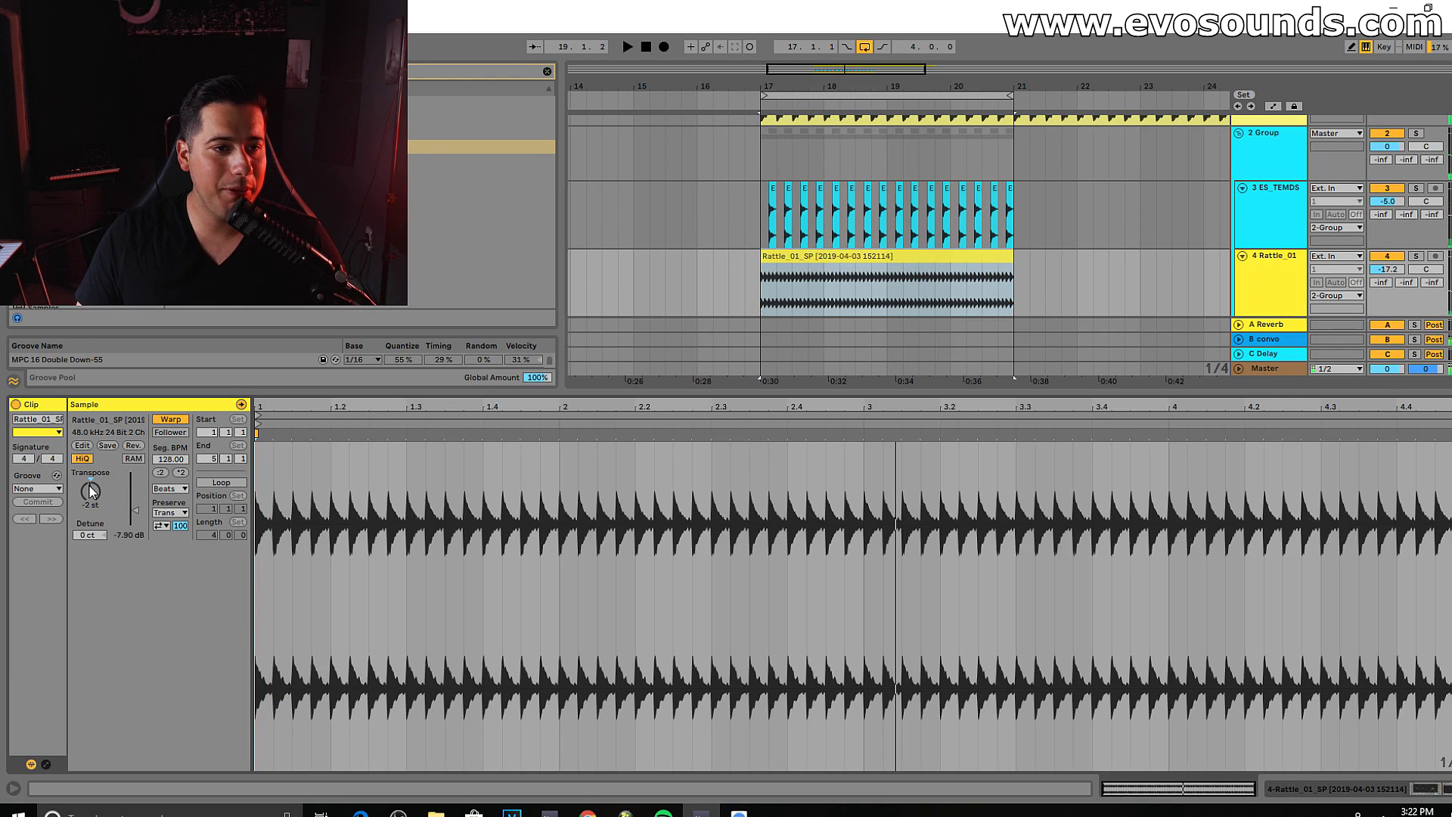
pyautogui.press('space')
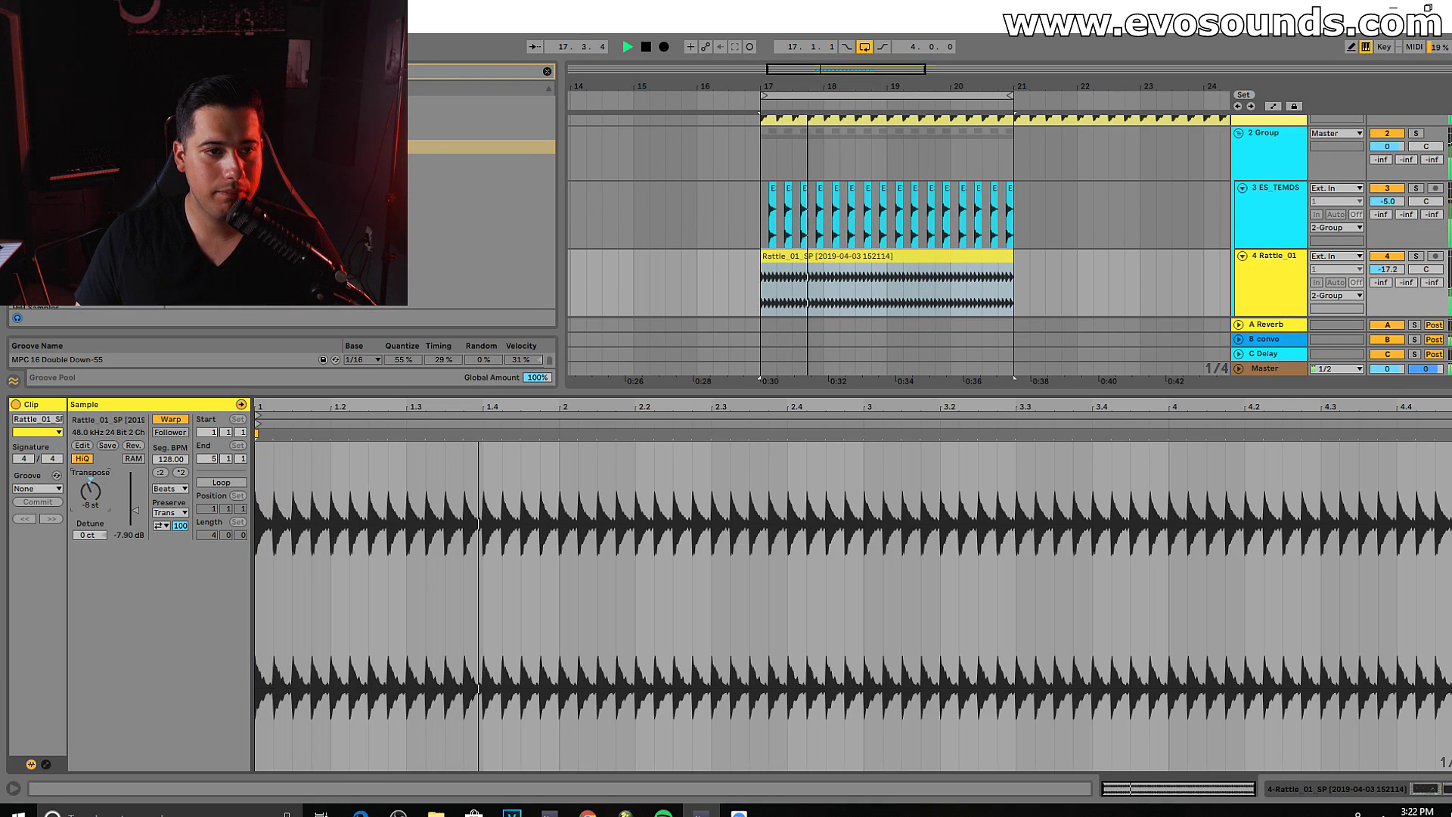
pyautogui.moveTo(91, 491); pyautogui.dragTo(91, 454)
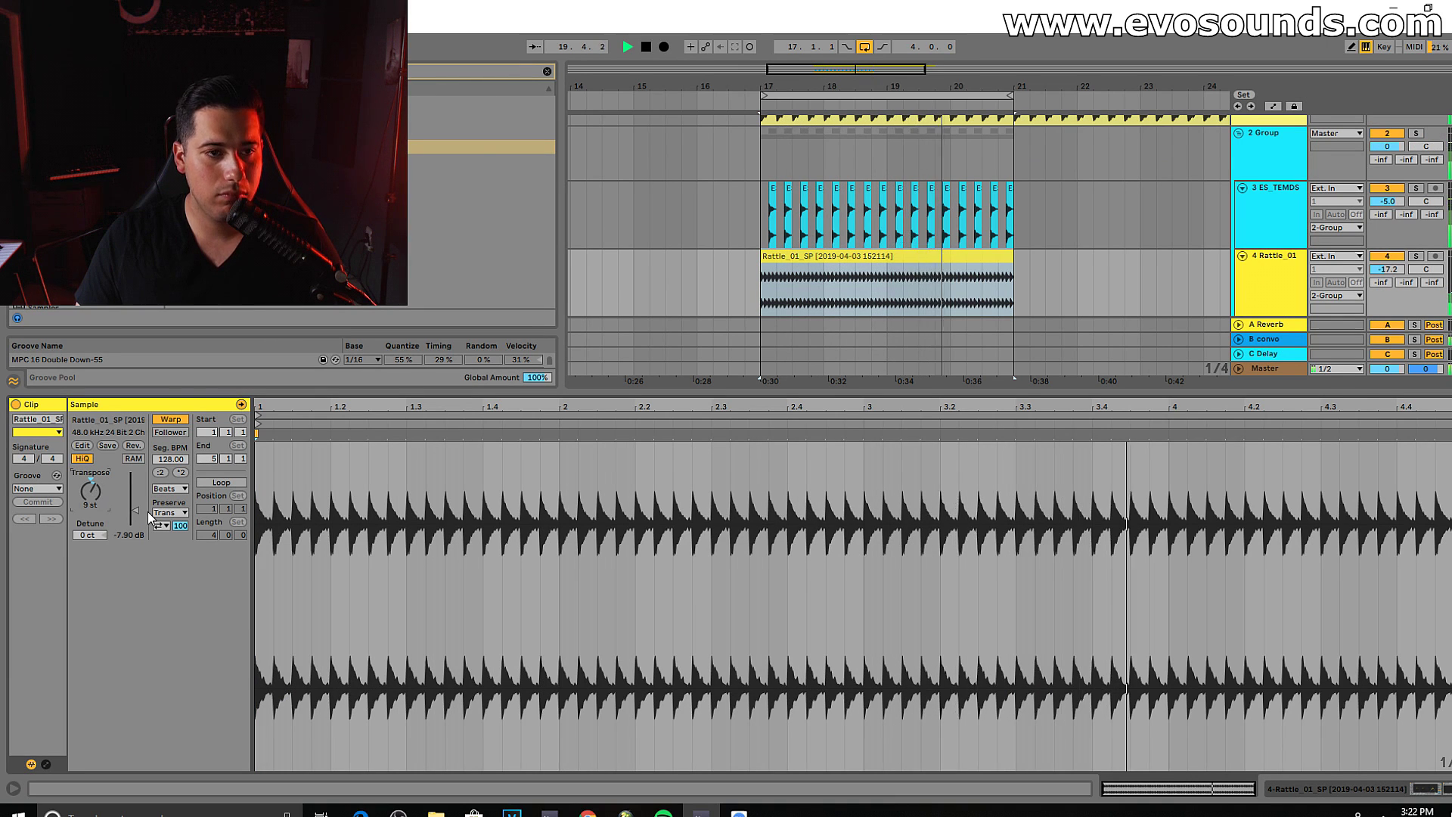
# Step: Turn off transient looping in the Rattle clip's Beats warp settings and set the transient envelope to 78
pyautogui.click(165, 525)
pyautogui.click(165, 536)
pyautogui.moveTo(180, 525); pyautogui.dragTo(180, 542)
pyautogui.press('space')
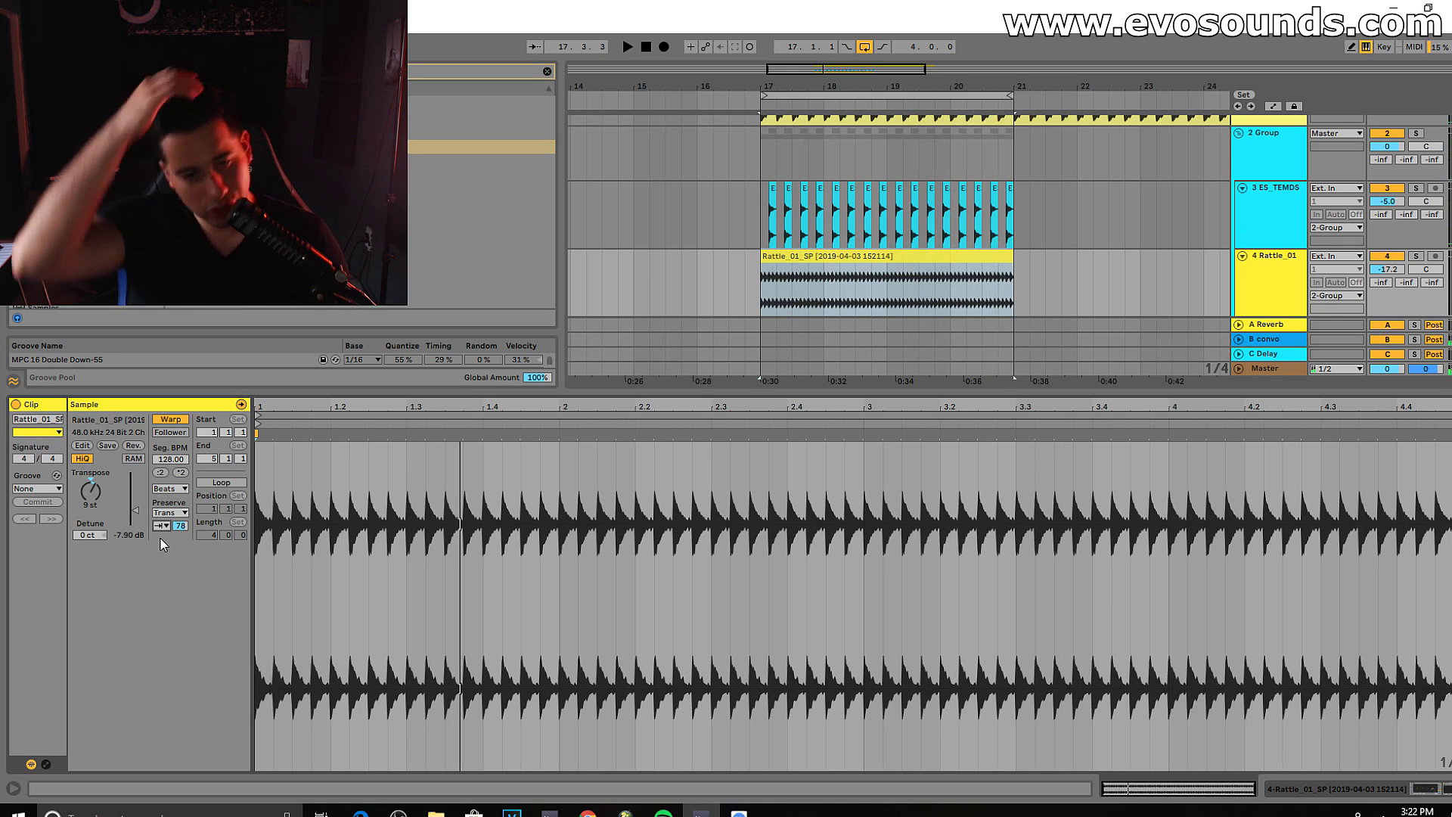
pyautogui.moveTo(277, 409); pyautogui.dragTo(300, 454)
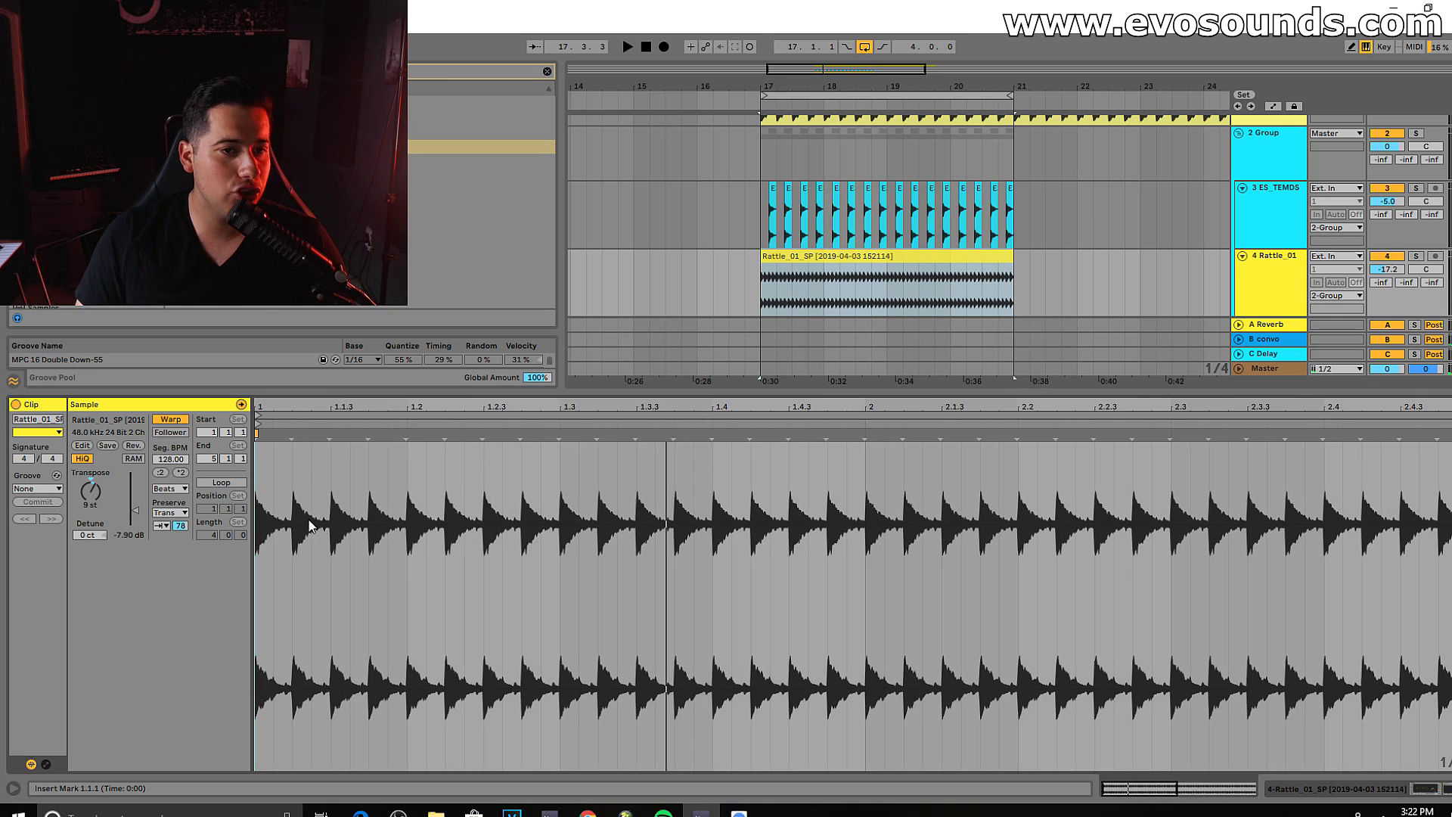
# Step: While the loop plays, set the Rattle track's volume to -3.5 dB and lower EQ Eight's high-cut frequency to 4.64 kHz
pyautogui.press('space')
pyautogui.moveTo(1387, 269); pyautogui.dragTo(1387, 223)
pyautogui.doubleClick(1276, 281)
pyautogui.moveTo(290, 697)
pyautogui.mouseDown()
pyautogui.moveTo(319, 696)
pyautogui.moveTo(285, 691)
pyautogui.mouseUp()
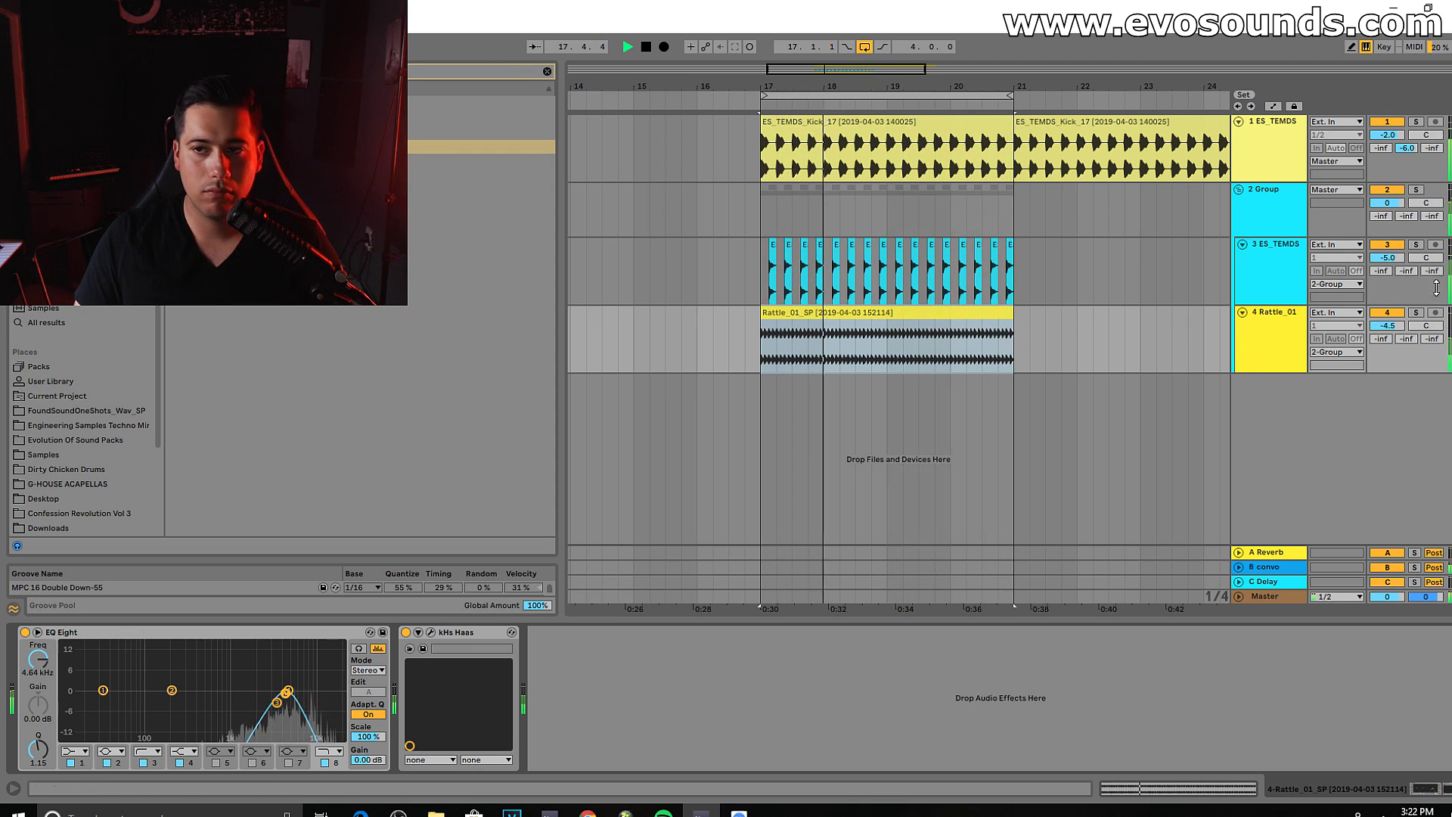
pyautogui.moveTo(1388, 326); pyautogui.dragTo(1388, 325)
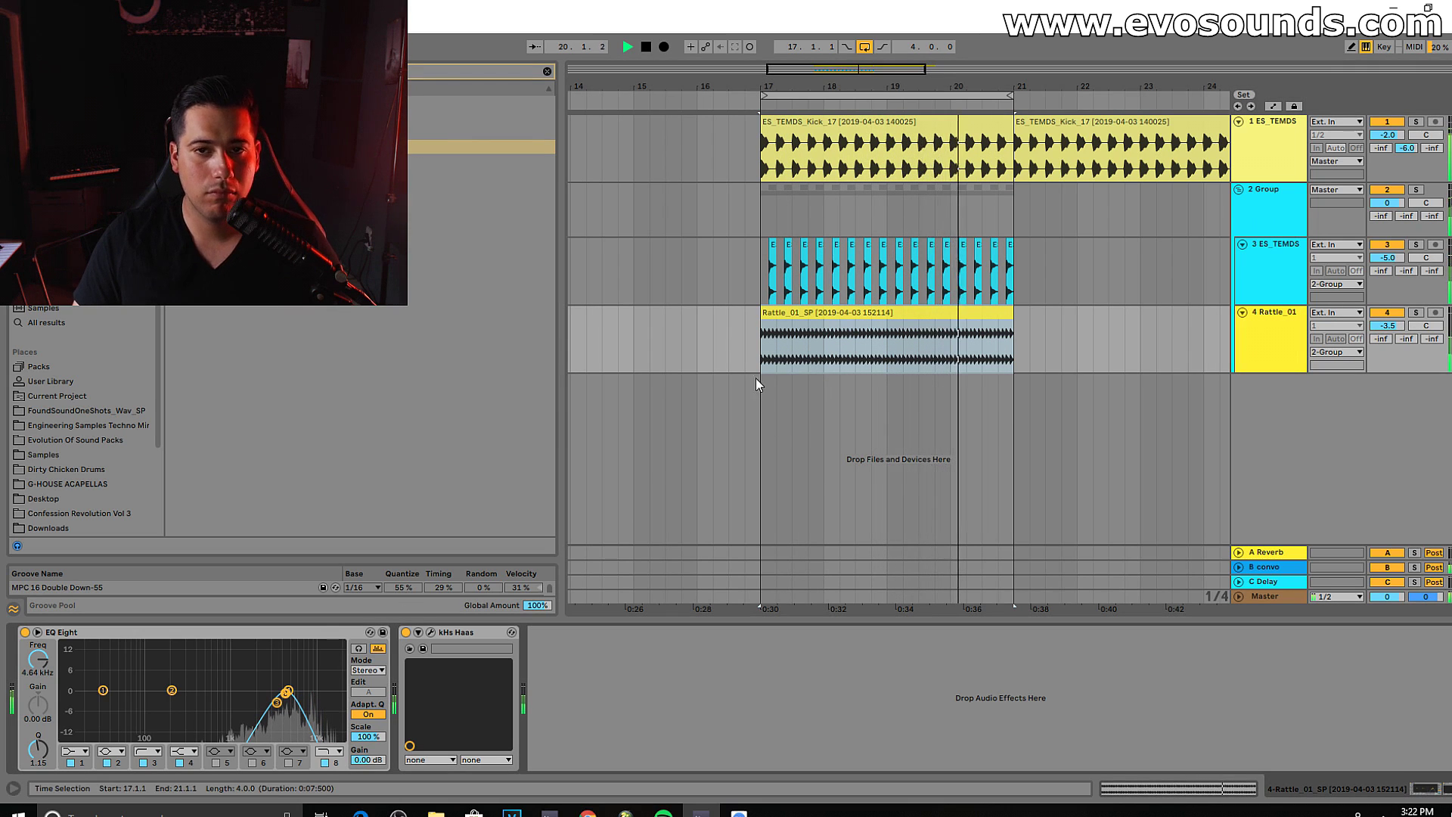
# Step: Reopen the Rattle clip and shorten its hits by setting the transient envelope to 28
pyautogui.doubleClick(814, 313)
pyautogui.press('space')
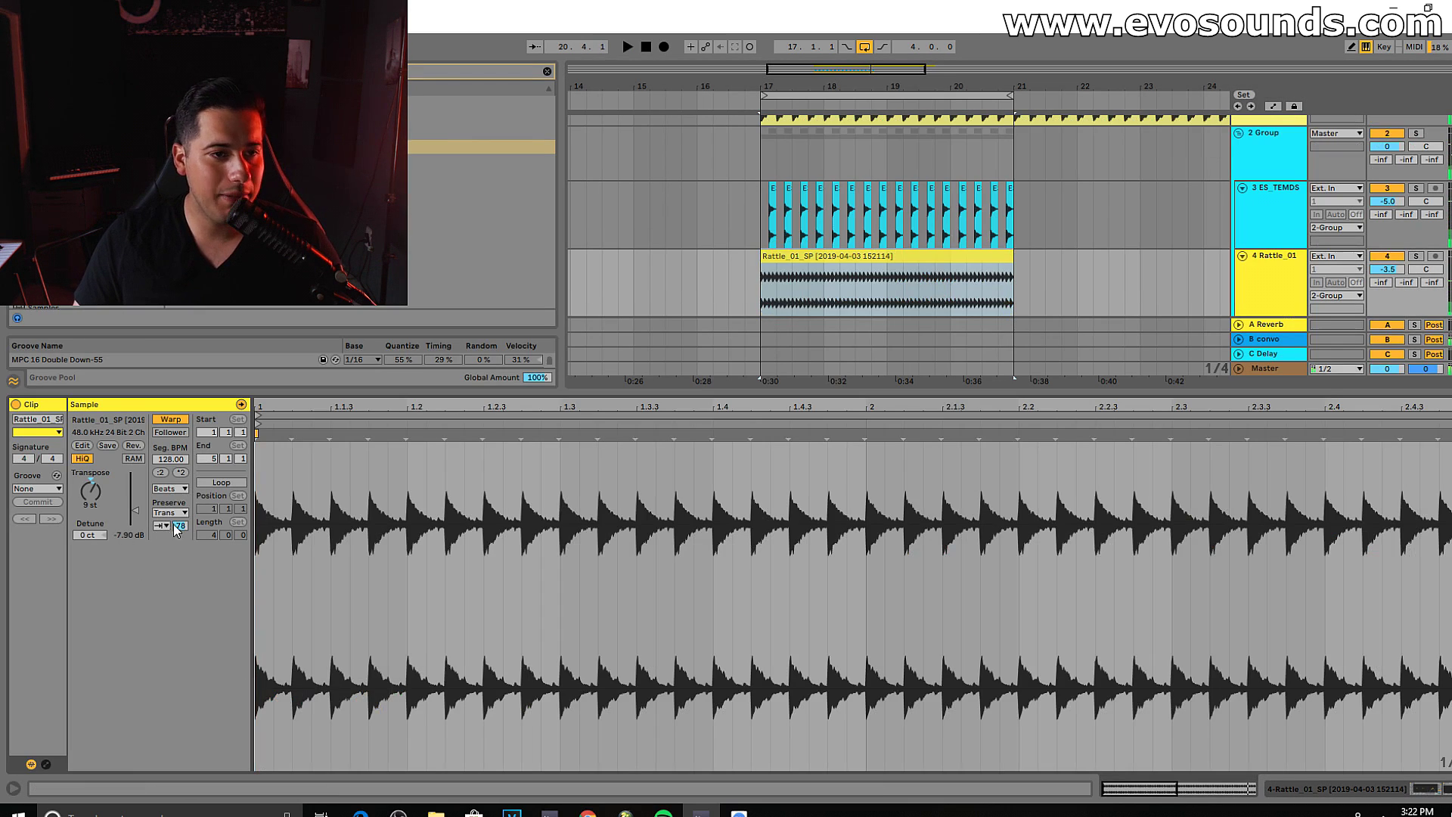
pyautogui.moveTo(180, 526); pyautogui.dragTo(179, 542)
# Step: Assign the MPC 16 Double Down-55 groove to the Rattle clip and set its Quantize to 13% and Timing to 7%
pyautogui.click(43, 489)
pyautogui.click(54, 513)
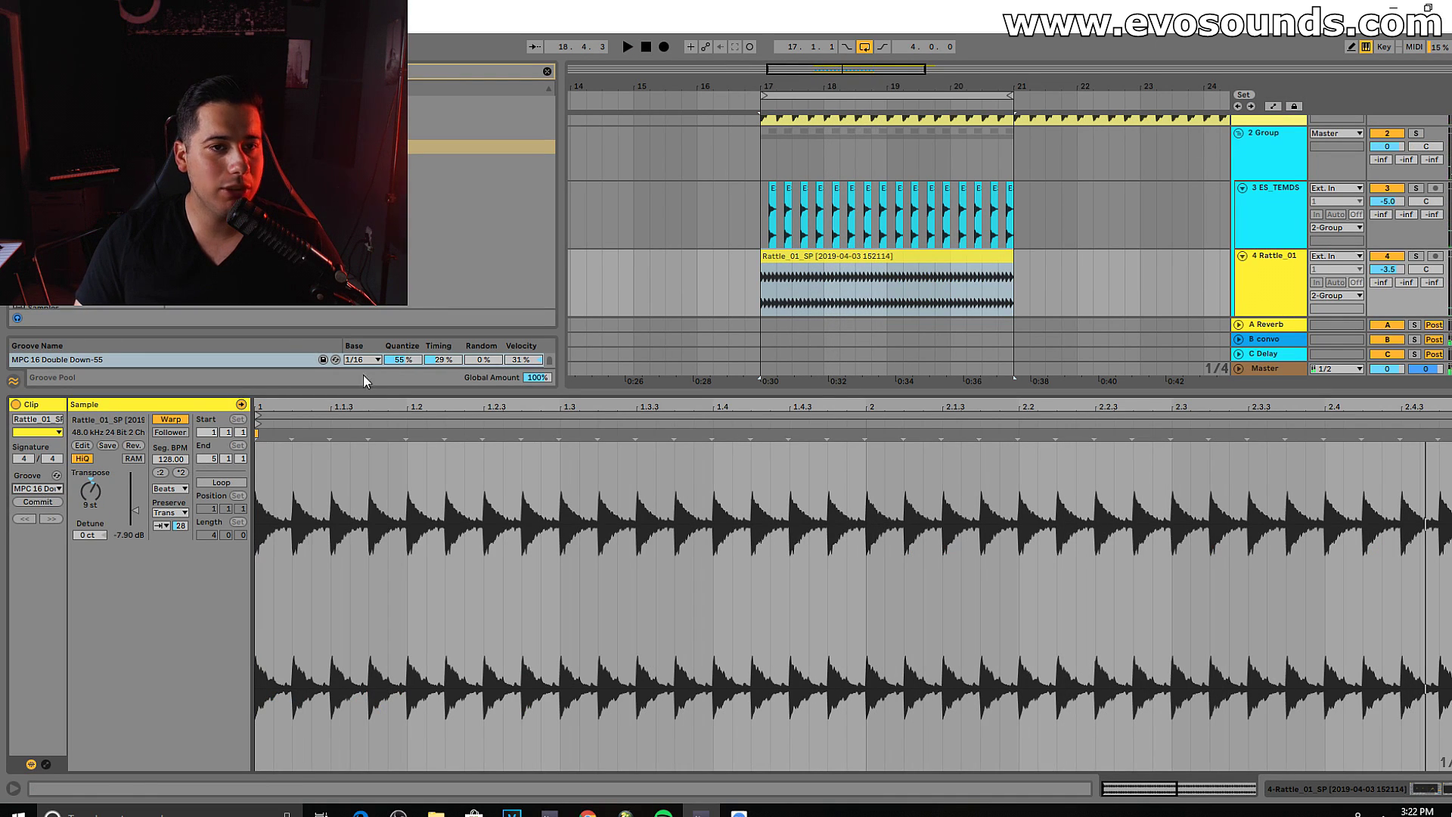
pyautogui.moveTo(403, 360); pyautogui.dragTo(403, 400)
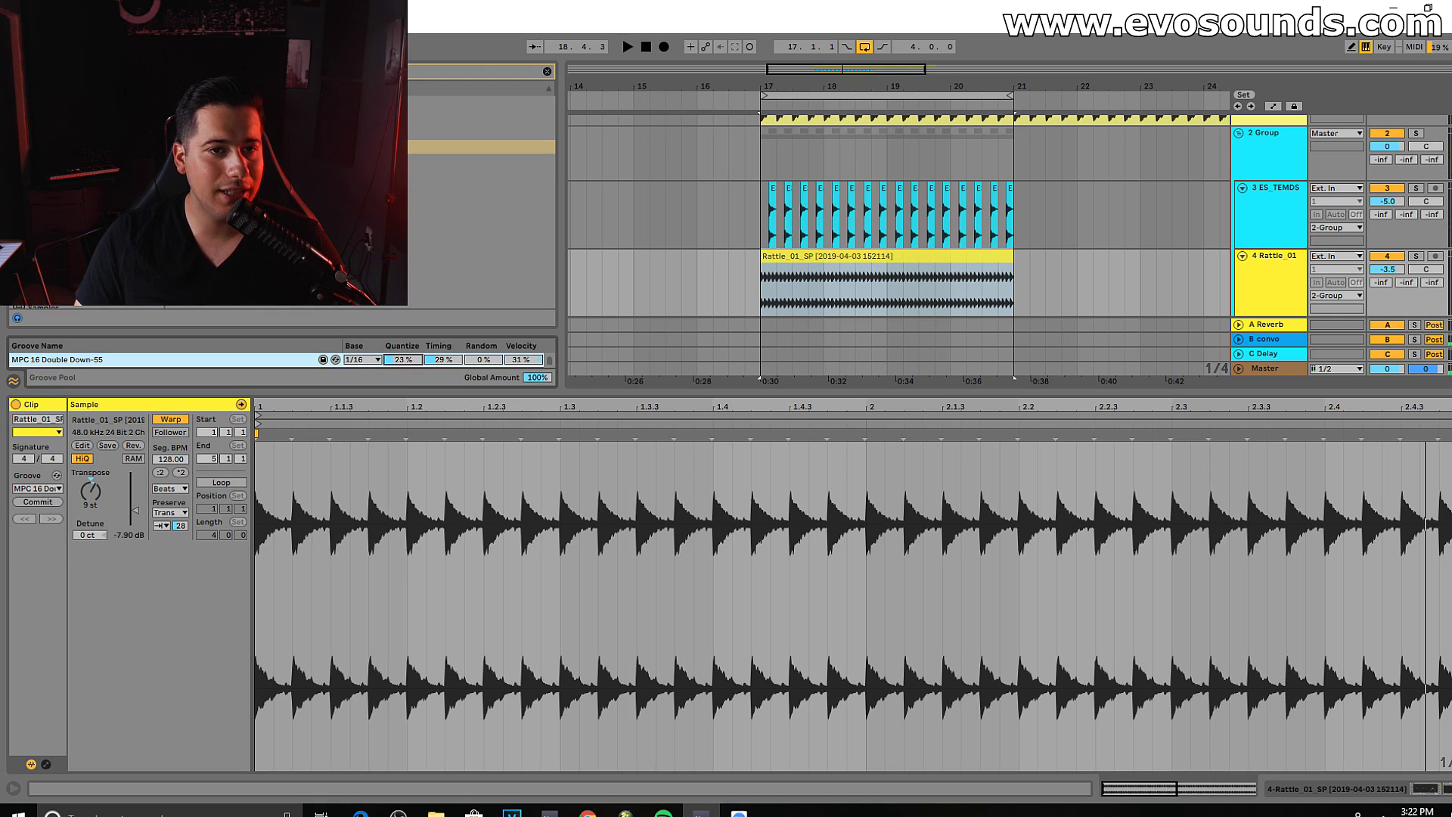
pyautogui.moveTo(403, 360); pyautogui.dragTo(442, 375)
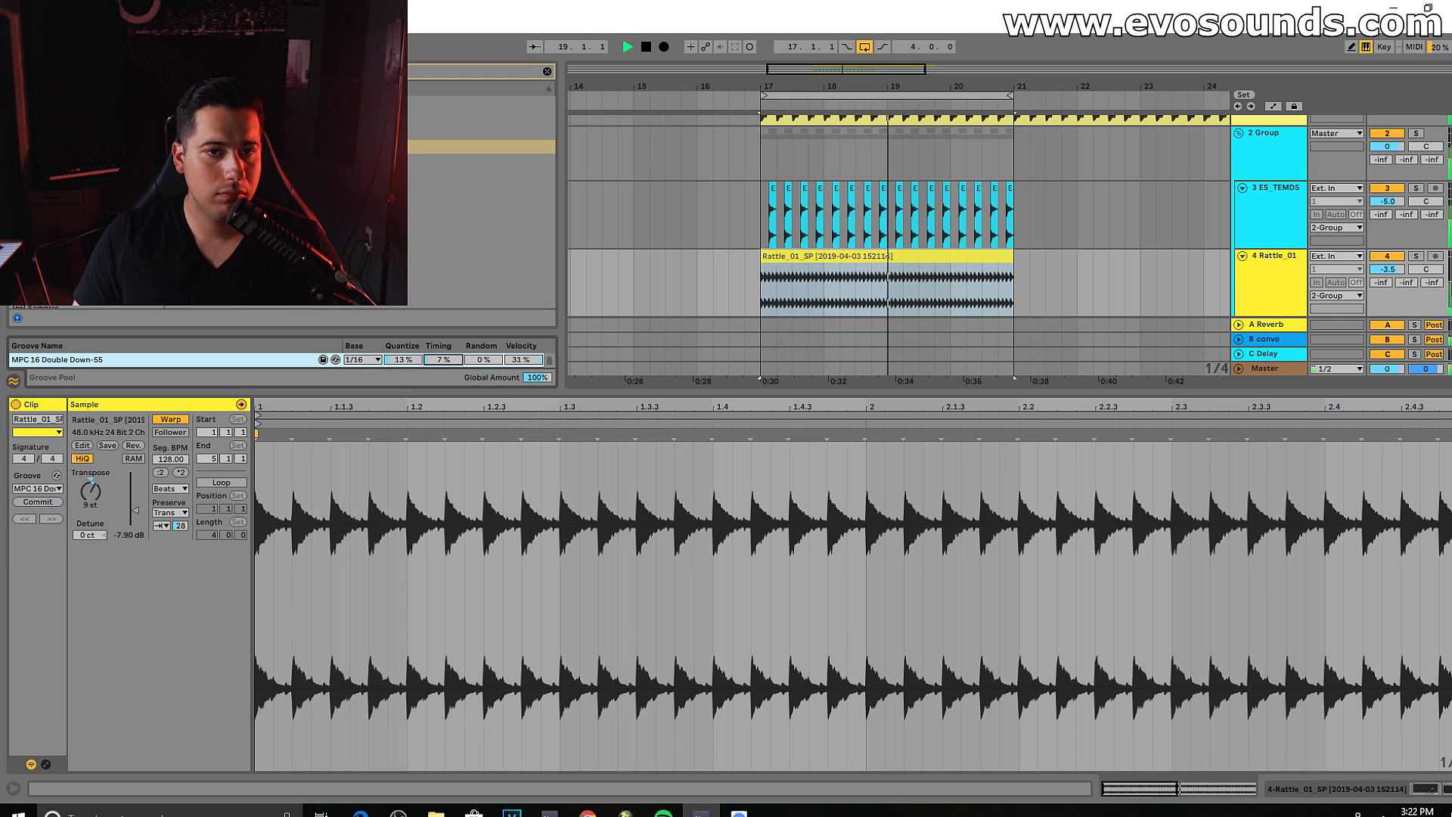
# Step: Compare the Rattle clip's groove set to None against MPC 16 Double Down-55 while the loop plays
pyautogui.click(44, 490)
pyautogui.click(41, 499)
pyautogui.click(43, 490)
pyautogui.click(47, 513)
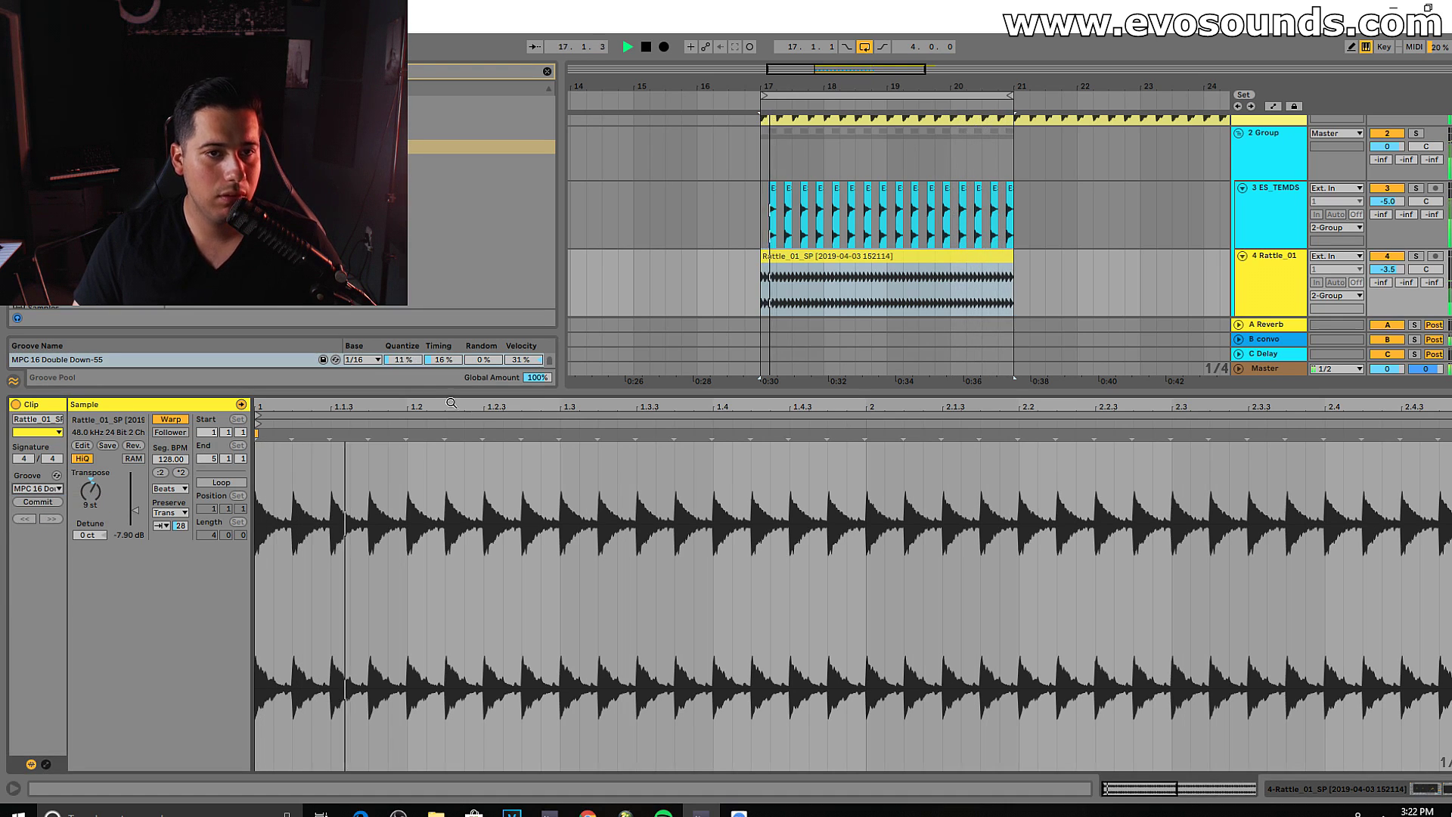
# Step: Set the MPC 16 Double Down-55 groove's Timing to 6% and Velocity to 9%
pyautogui.moveTo(443, 360); pyautogui.dragTo(520, 355)
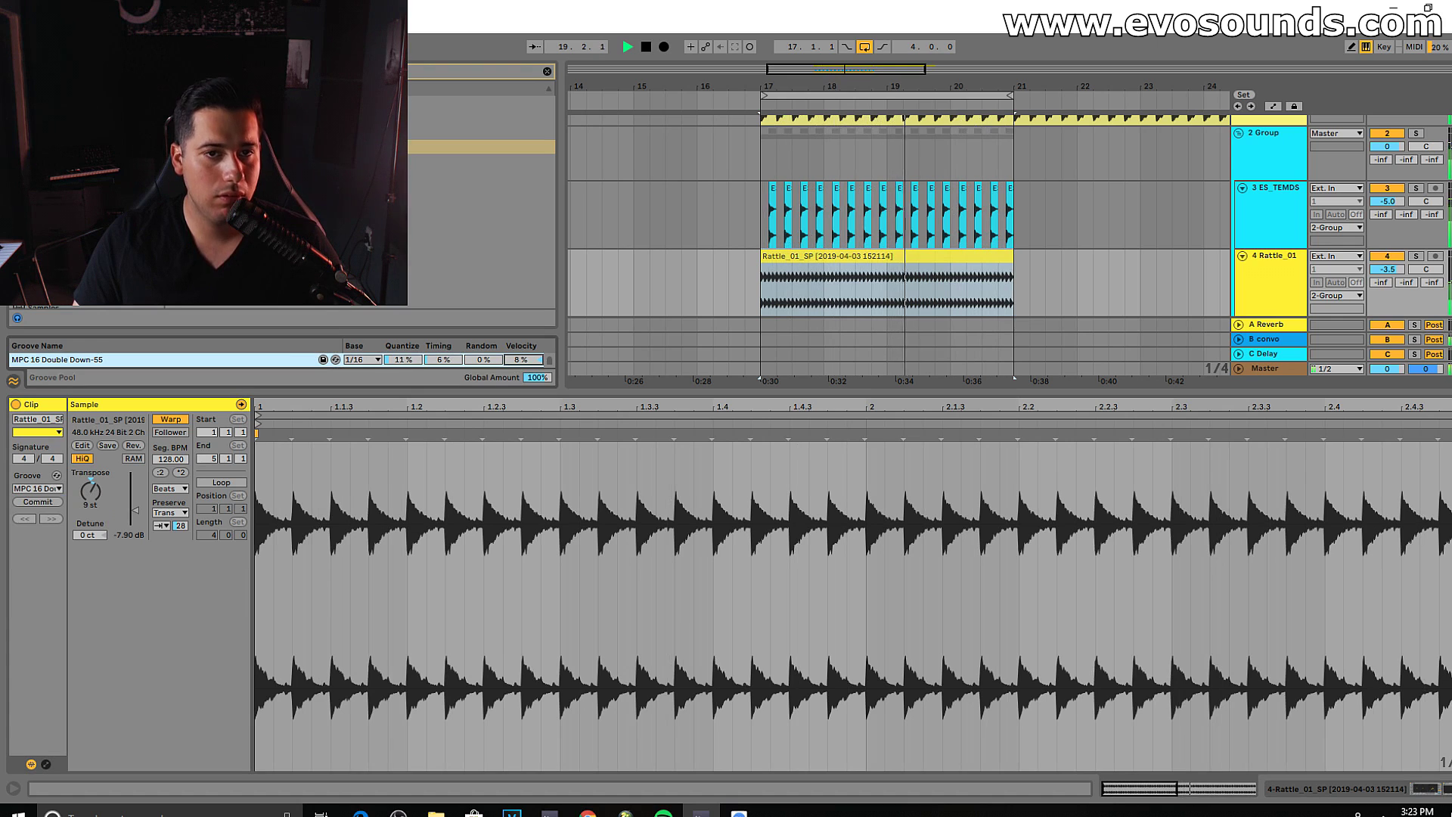
pyautogui.press('space')
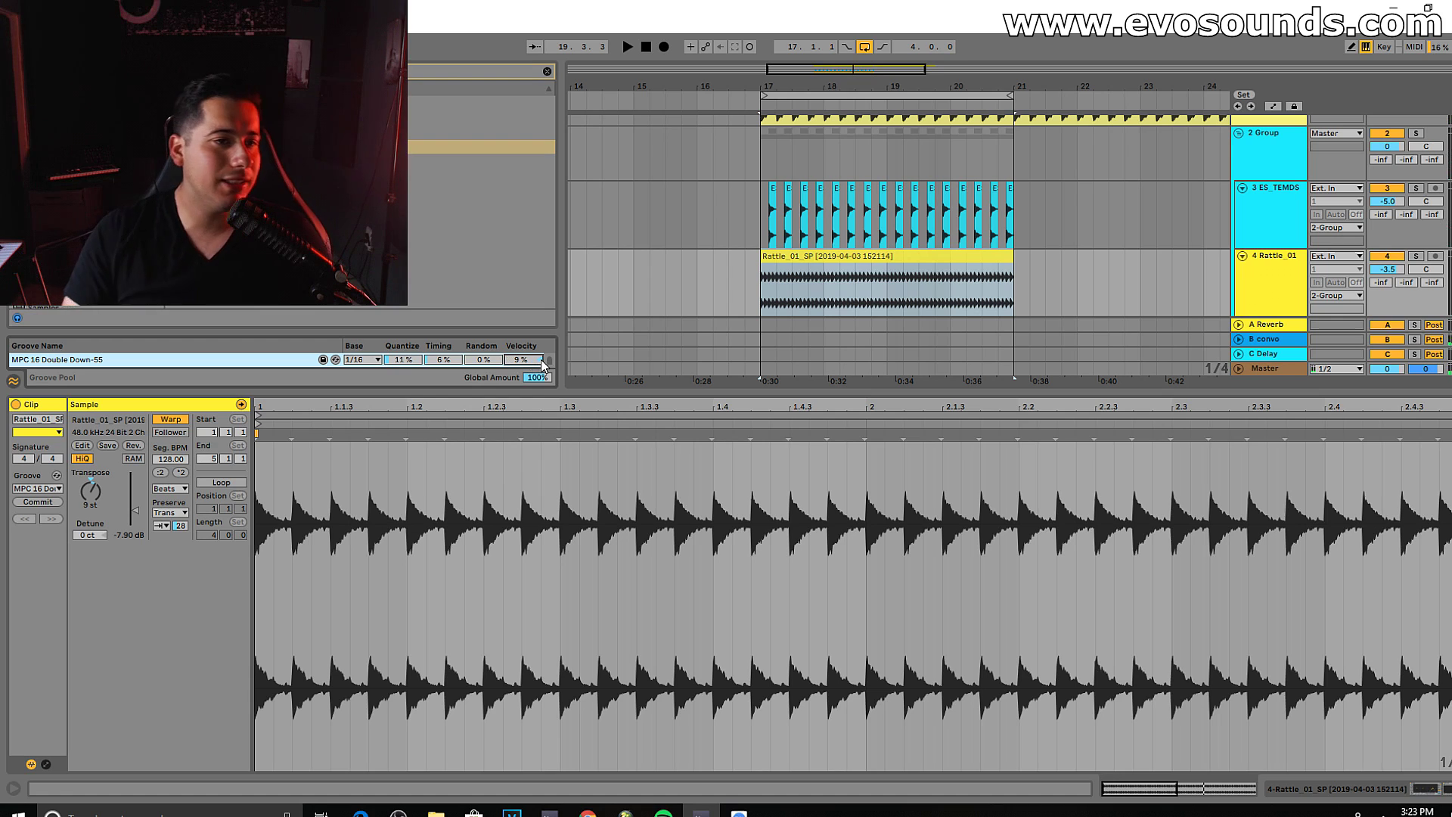
pyautogui.click(38, 488)
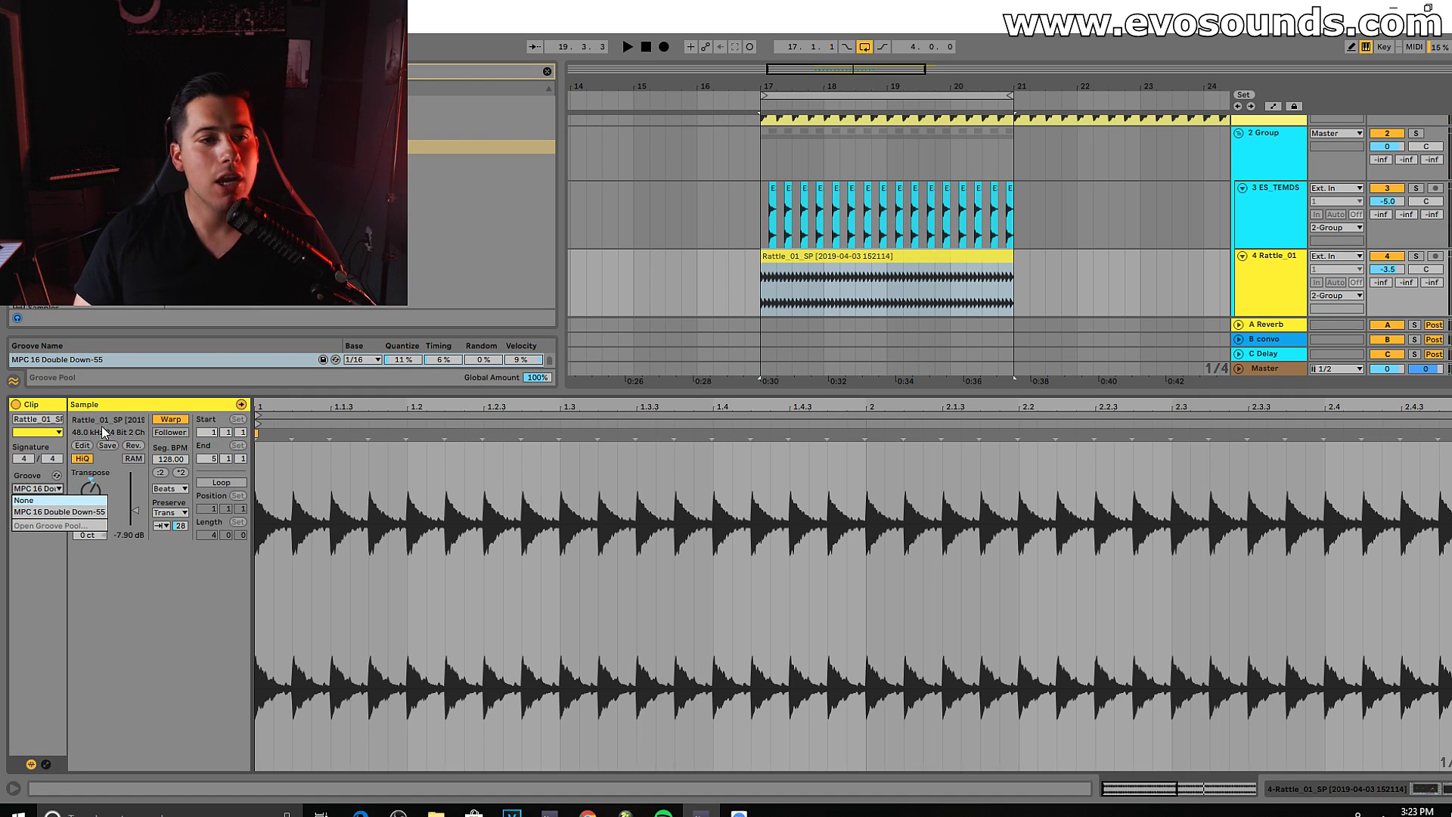
pyautogui.click(114, 405)
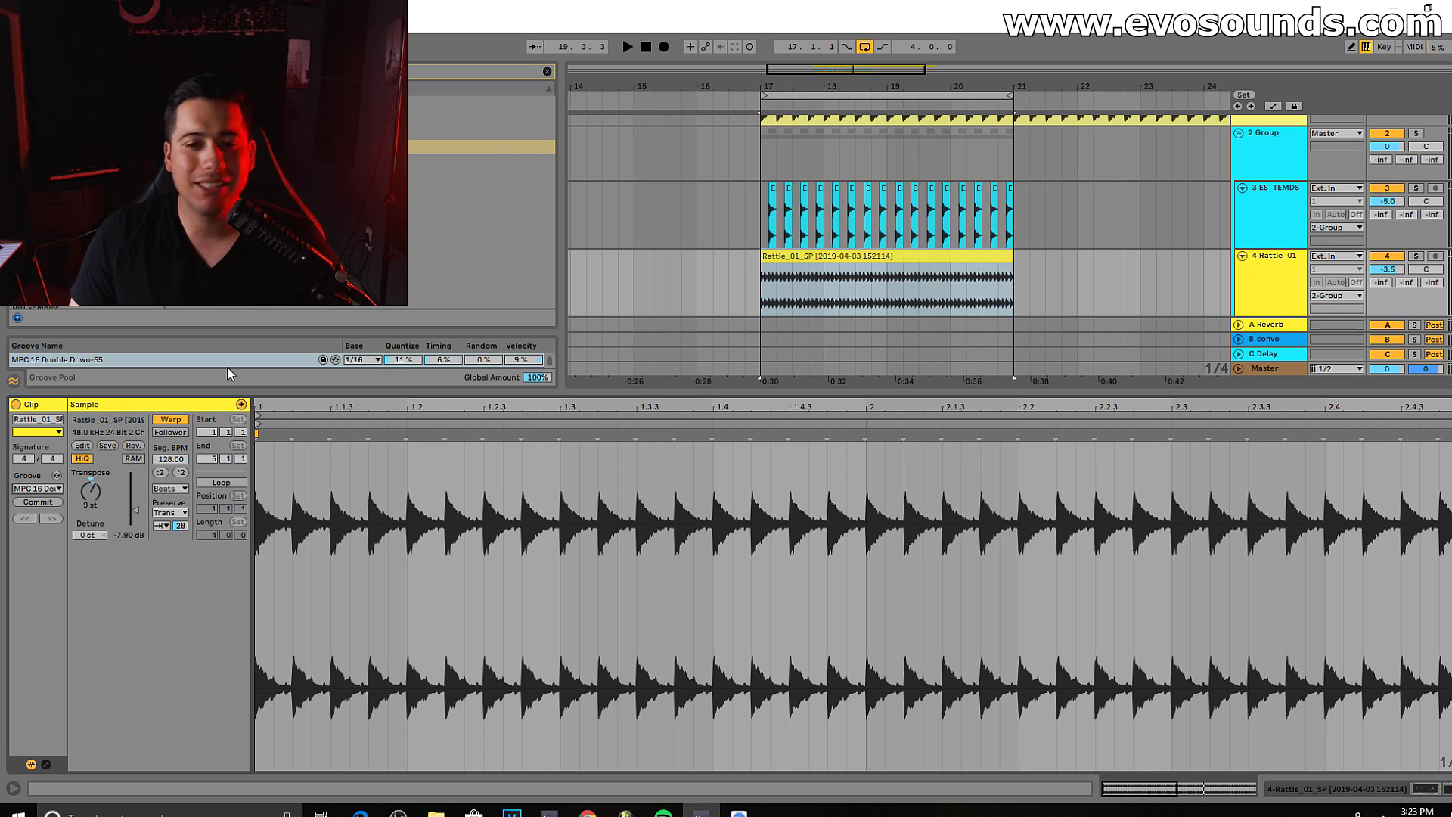
# Step: Insert a Saturator between EQ Eight and kHs Haas on the Rattle track and set its Drive to 5.71 dB
pyautogui.press('space')
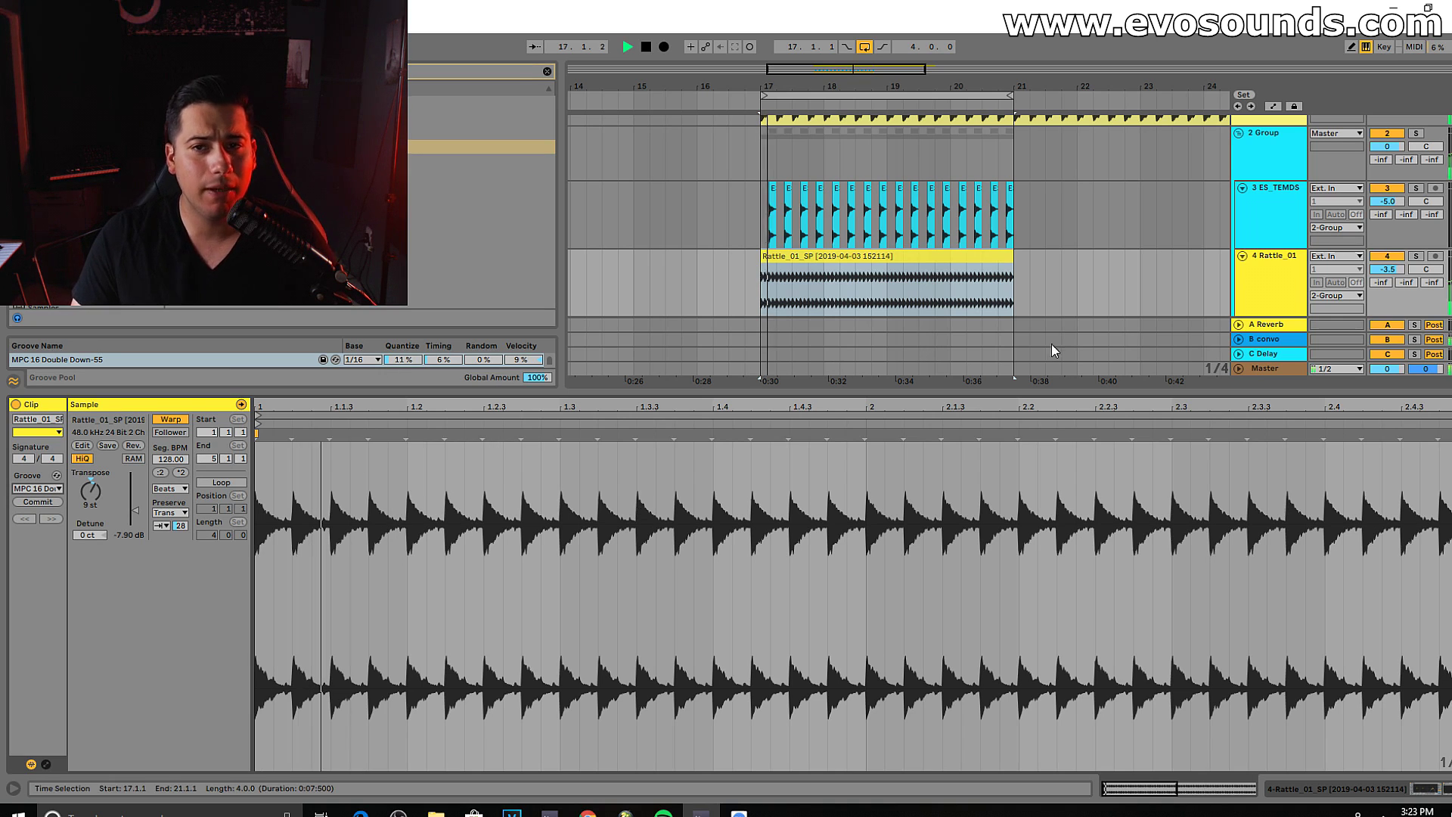
pyautogui.doubleClick(1268, 275)
pyautogui.write('utility')
pyautogui.click(801, 313)
pyautogui.press('space')
pyautogui.click(257, 117)
pyautogui.moveTo(257, 117); pyautogui.dragTo(430, 665)
pyautogui.press('space')
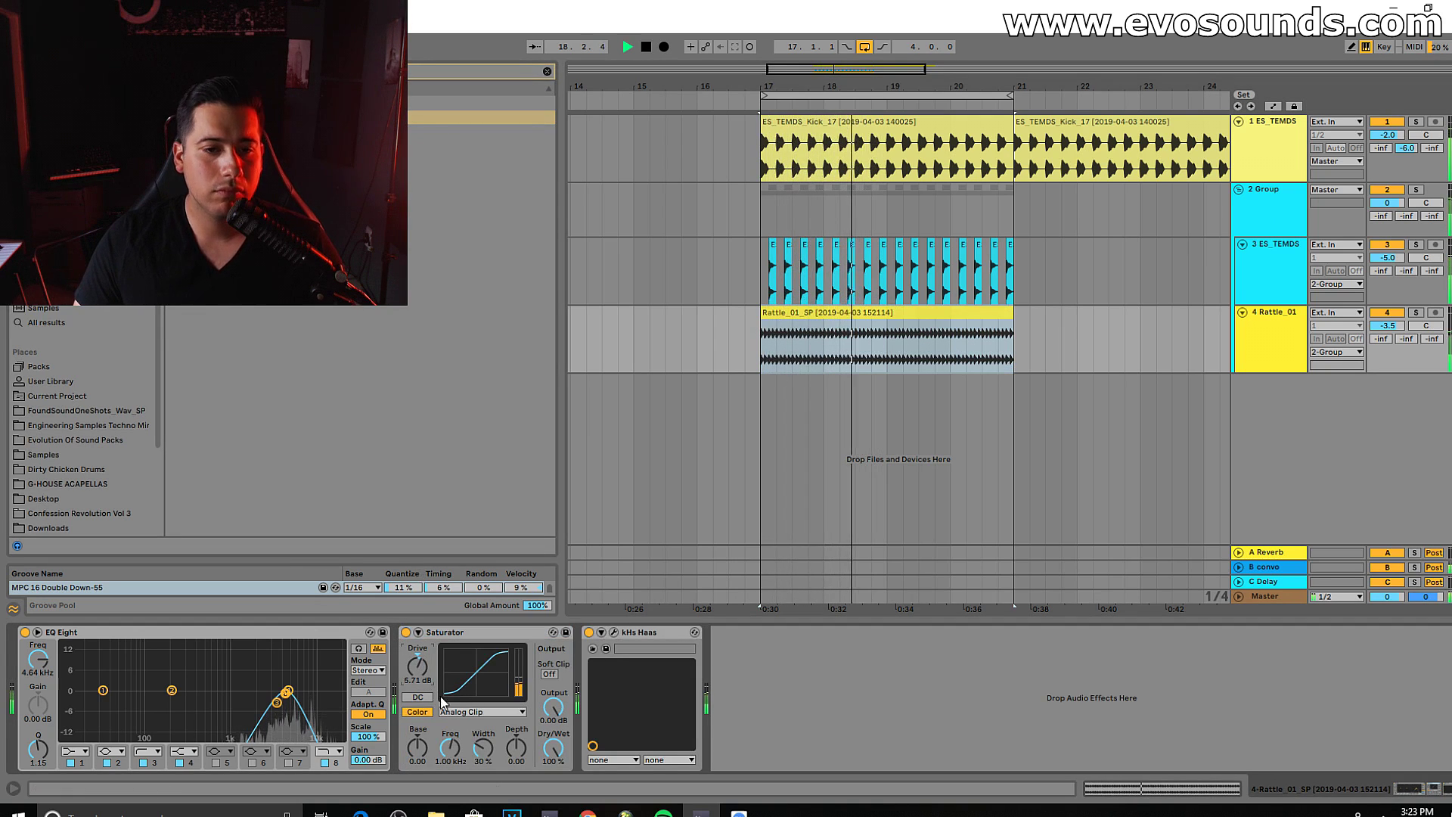
# Step: Find LFOTool_x64 in the browser and add it after kHs Haas on the Rattle track
pyautogui.click(547, 72)
pyautogui.write('a')
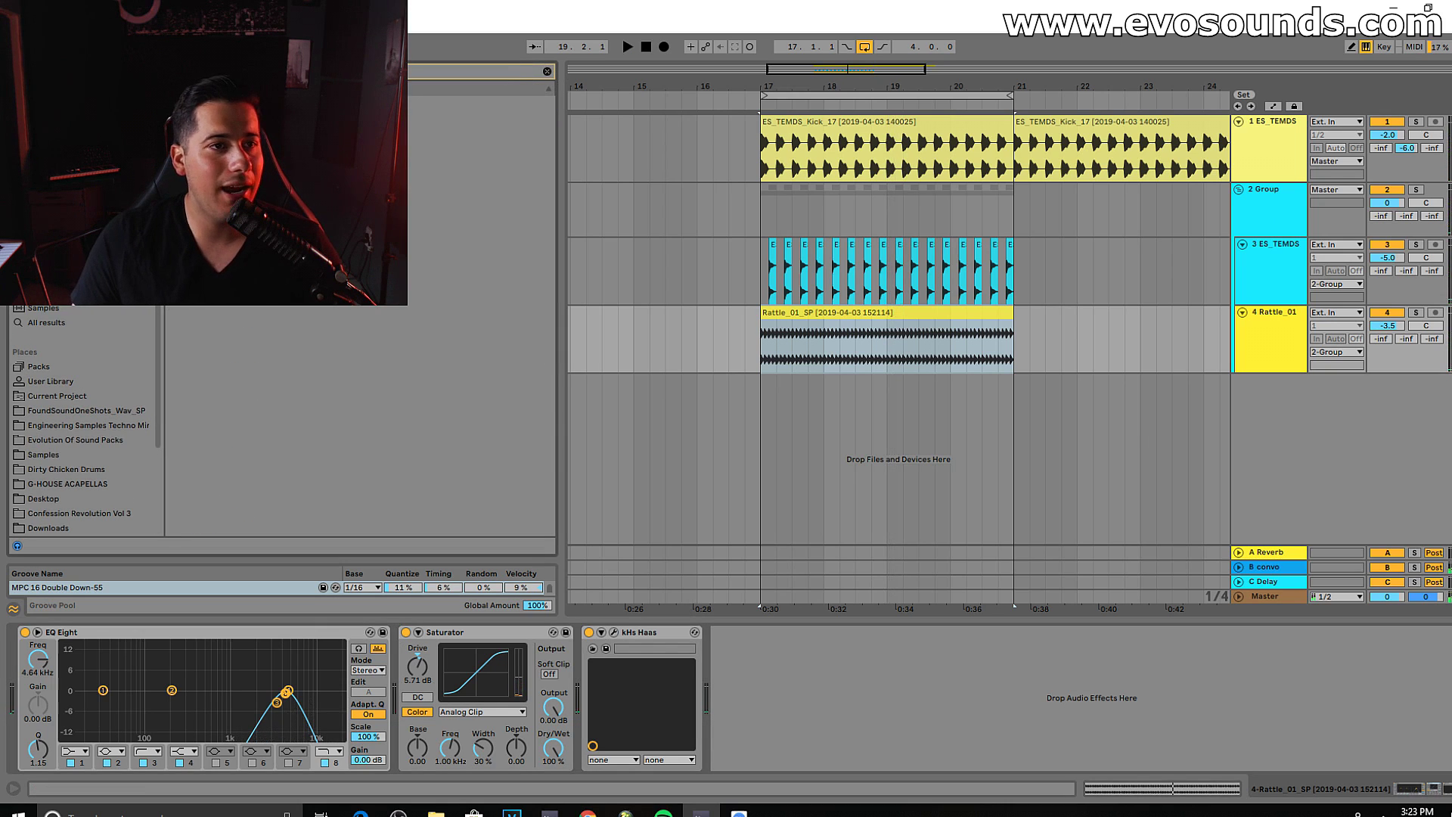
pyautogui.moveTo(227, 117); pyautogui.dragTo(605, 680)
# Step: Shape LFOTool's volume curve to rise from a low start to full level near mid-cycle, check it in playback and close its window
pyautogui.moveTo(730, 698); pyautogui.dragTo(731, 696)
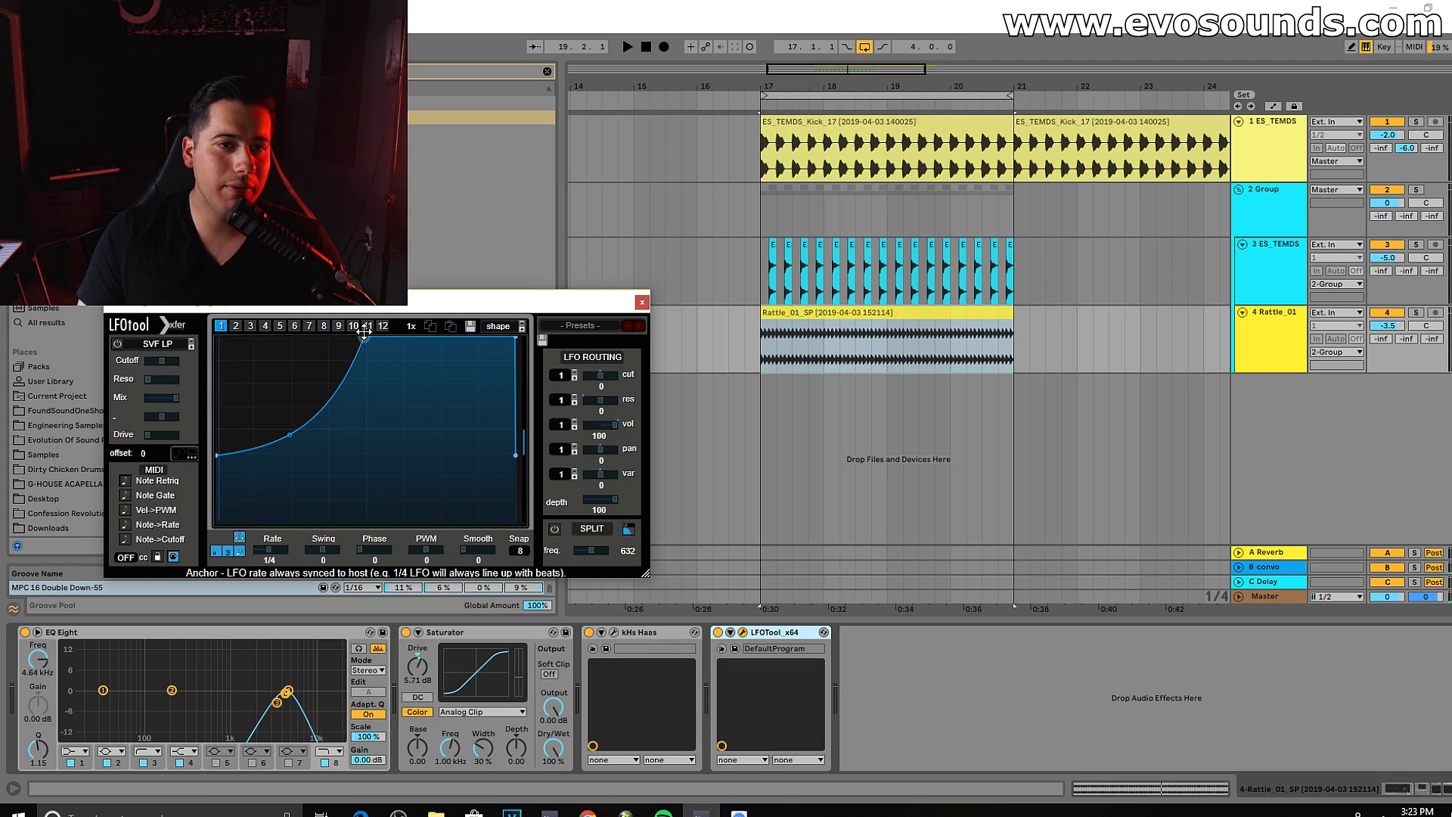
pyautogui.press('space')
pyautogui.moveTo(217, 455)
pyautogui.mouseDown()
pyautogui.moveTo(217, 550)
pyautogui.moveTo(218, 457)
pyautogui.mouseUp()
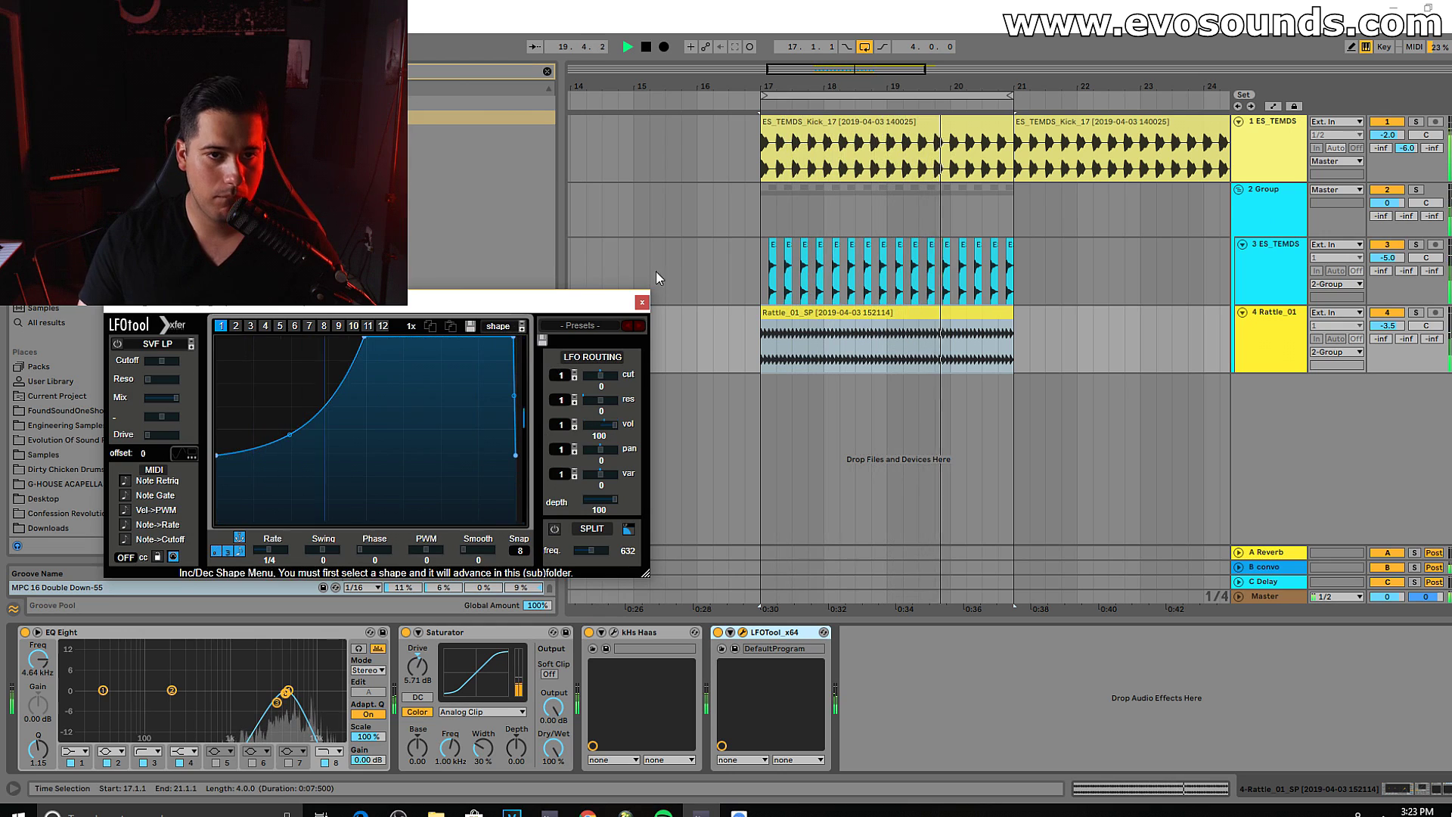
pyautogui.click(642, 303)
# Step: Check the track levels in the mixer and set the hi-hat track's volume to -4.5 dB
pyautogui.click(1260, 272)
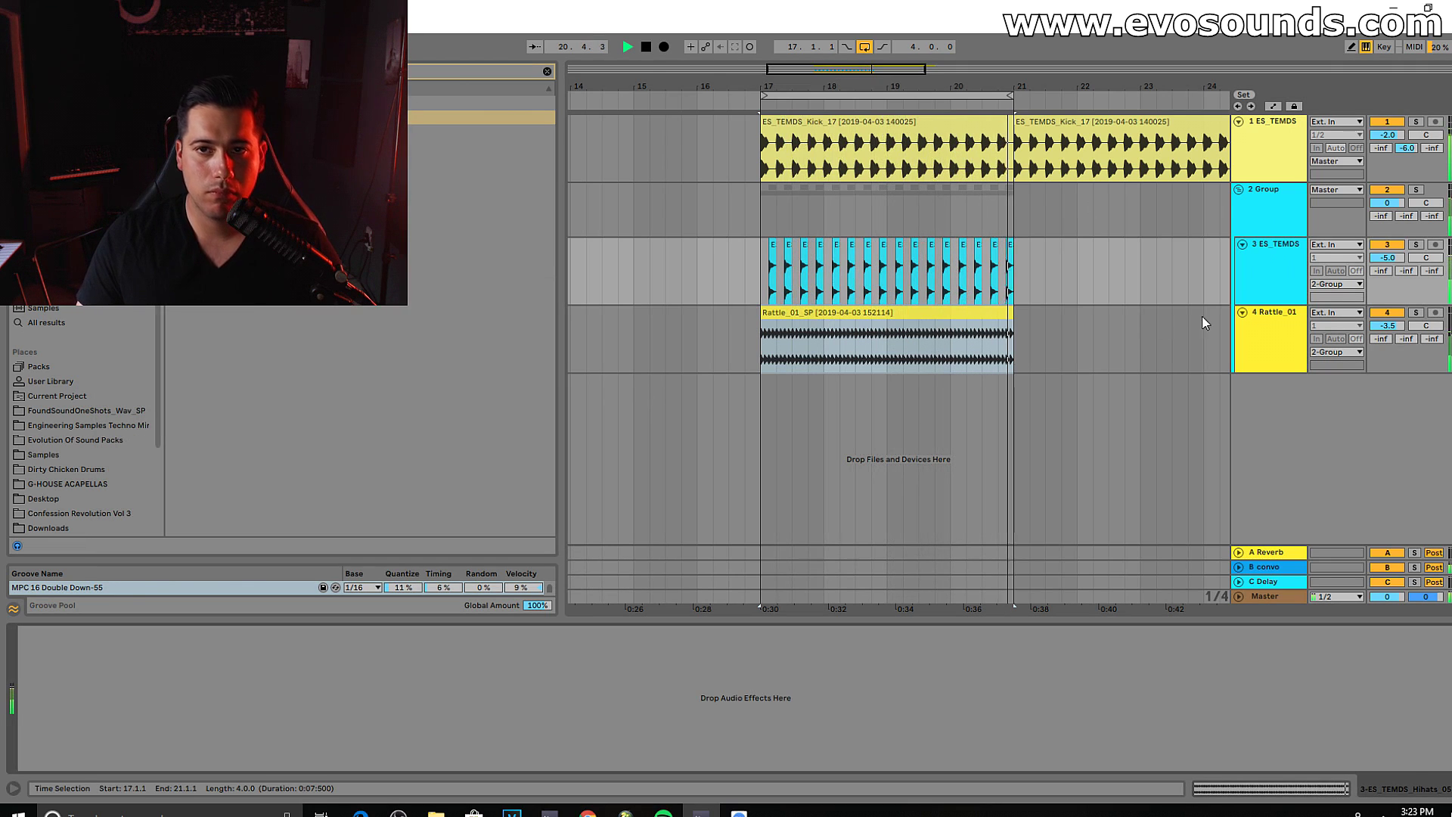
pyautogui.press('Tab')
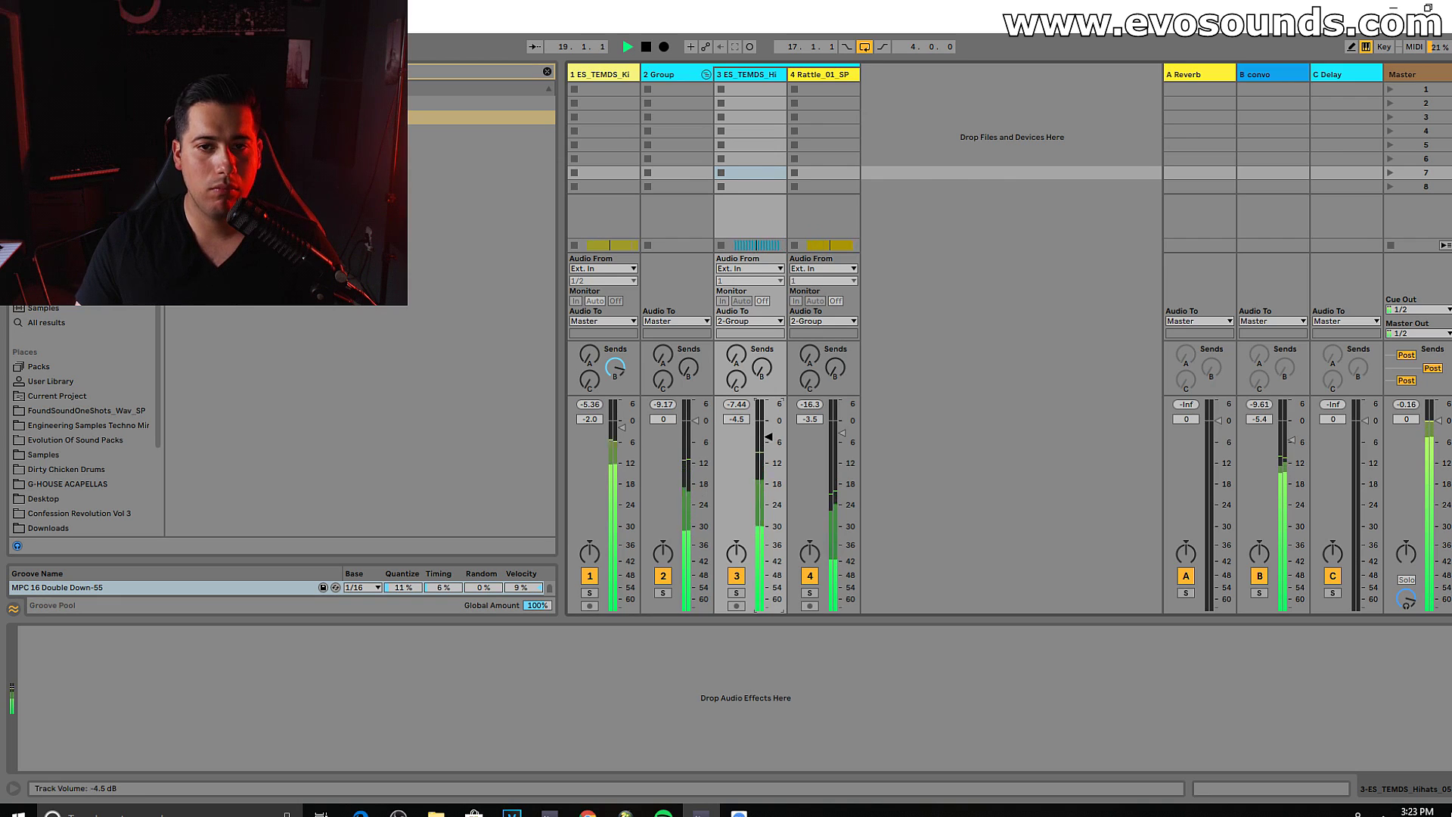
pyautogui.press('Tab')
# Step: Rename the group holding the hi-hat and Rattle tracks "hats" and collapse it
pyautogui.click(1291, 329)
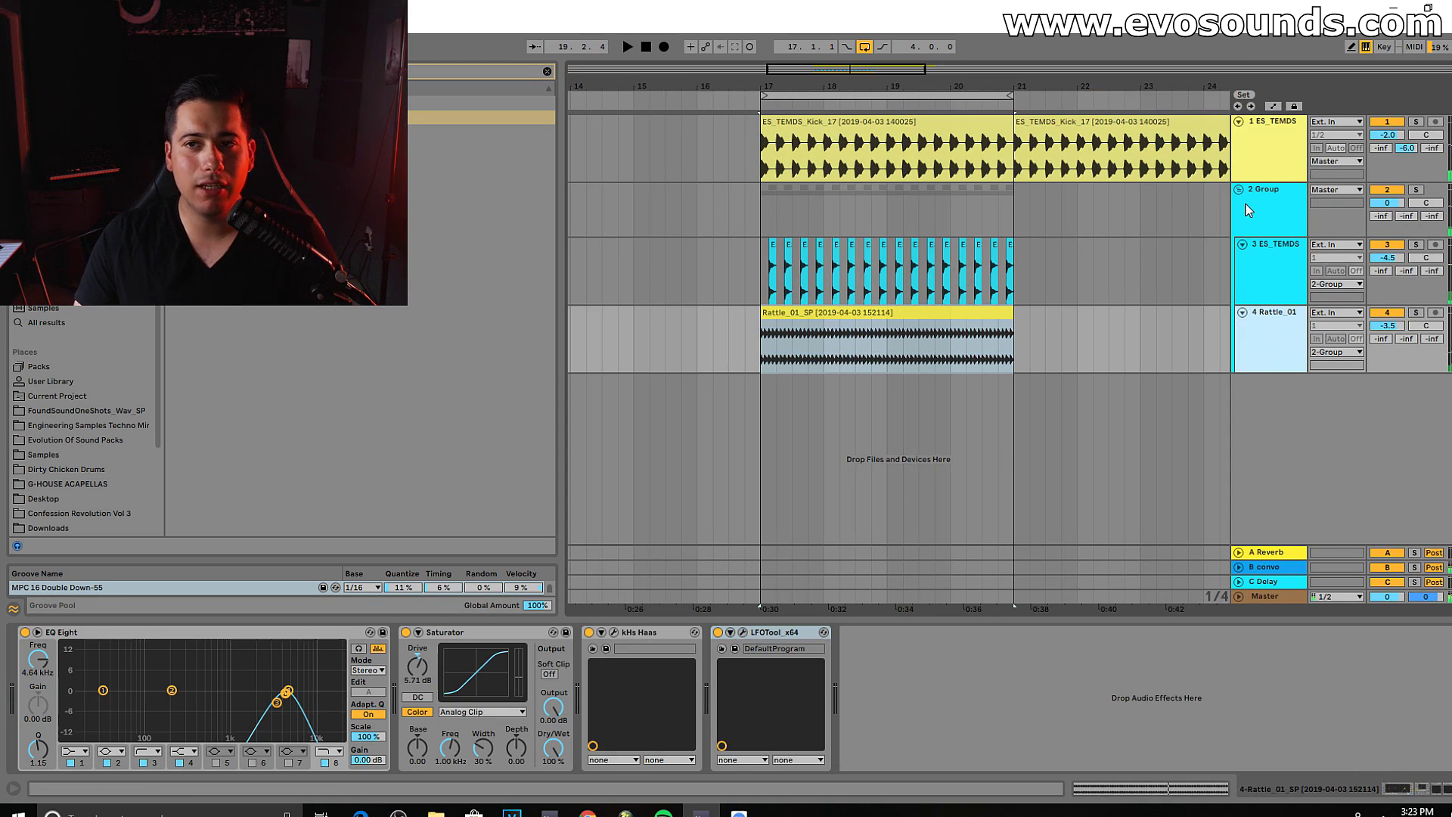
pyautogui.click(1259, 196)
pyautogui.write('hats')
pyautogui.press('Return')
pyautogui.press('Left')
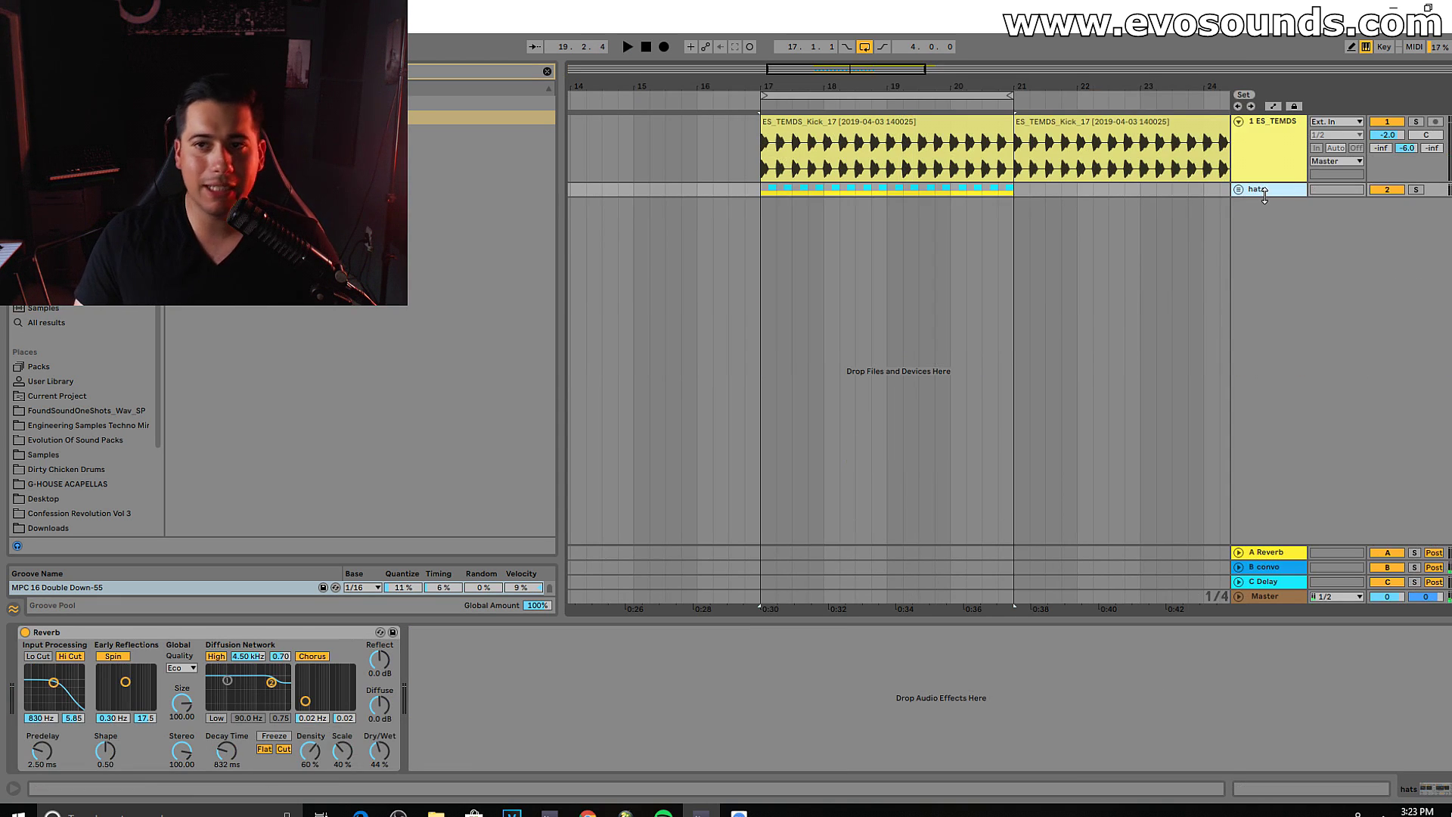
# Step: Browse the FoundSoundOneShots_Wav_SP folder and audition its tonal one-shot samples for a new percussion layer
pyautogui.click(115, 410)
pyautogui.click(545, 72)
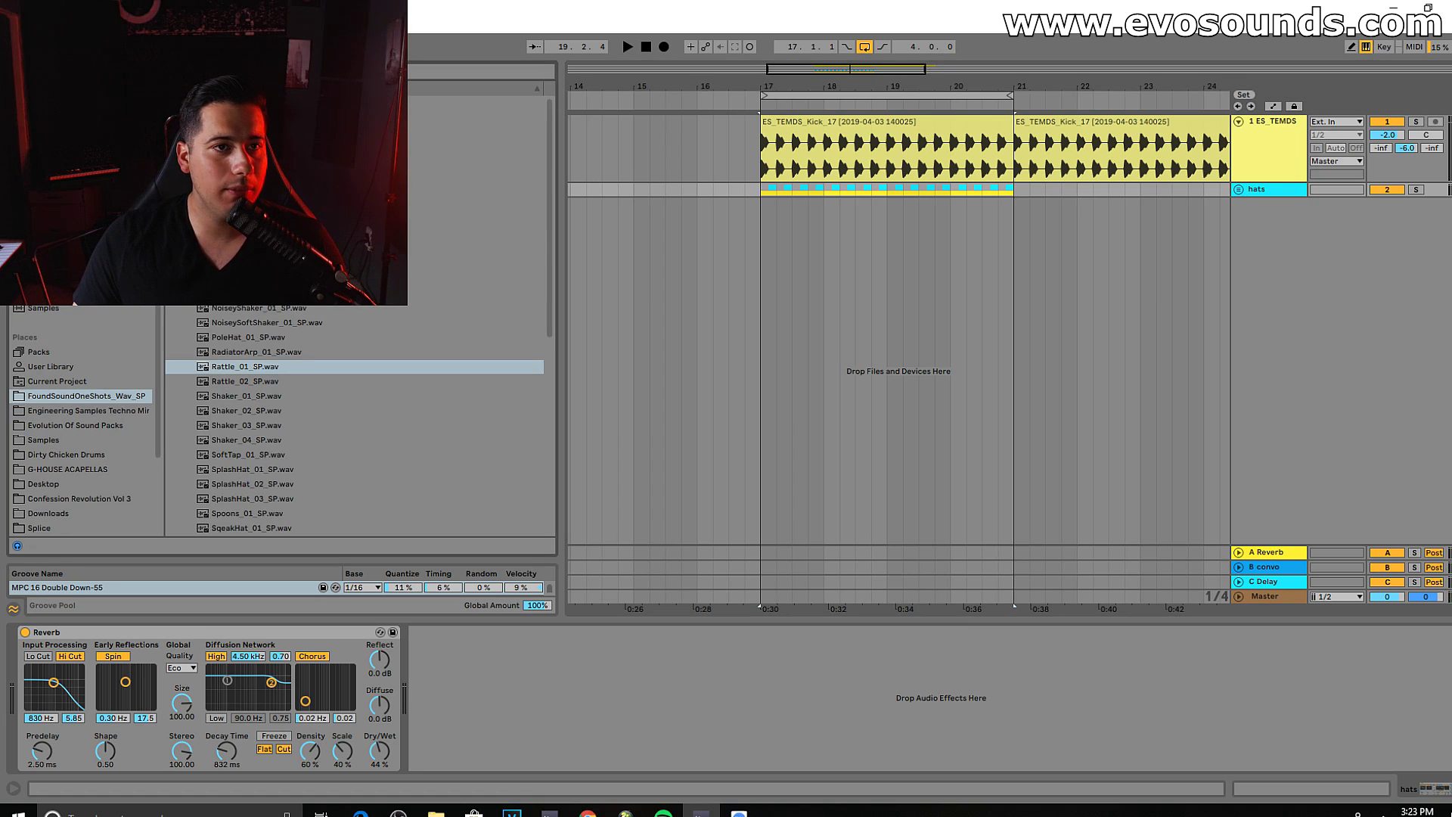
pyautogui.click(174, 132)
pyautogui.click(180, 221)
pyautogui.click(250, 279)
pyautogui.click(253, 293)
pyautogui.click(250, 264)
pyautogui.press('Down')
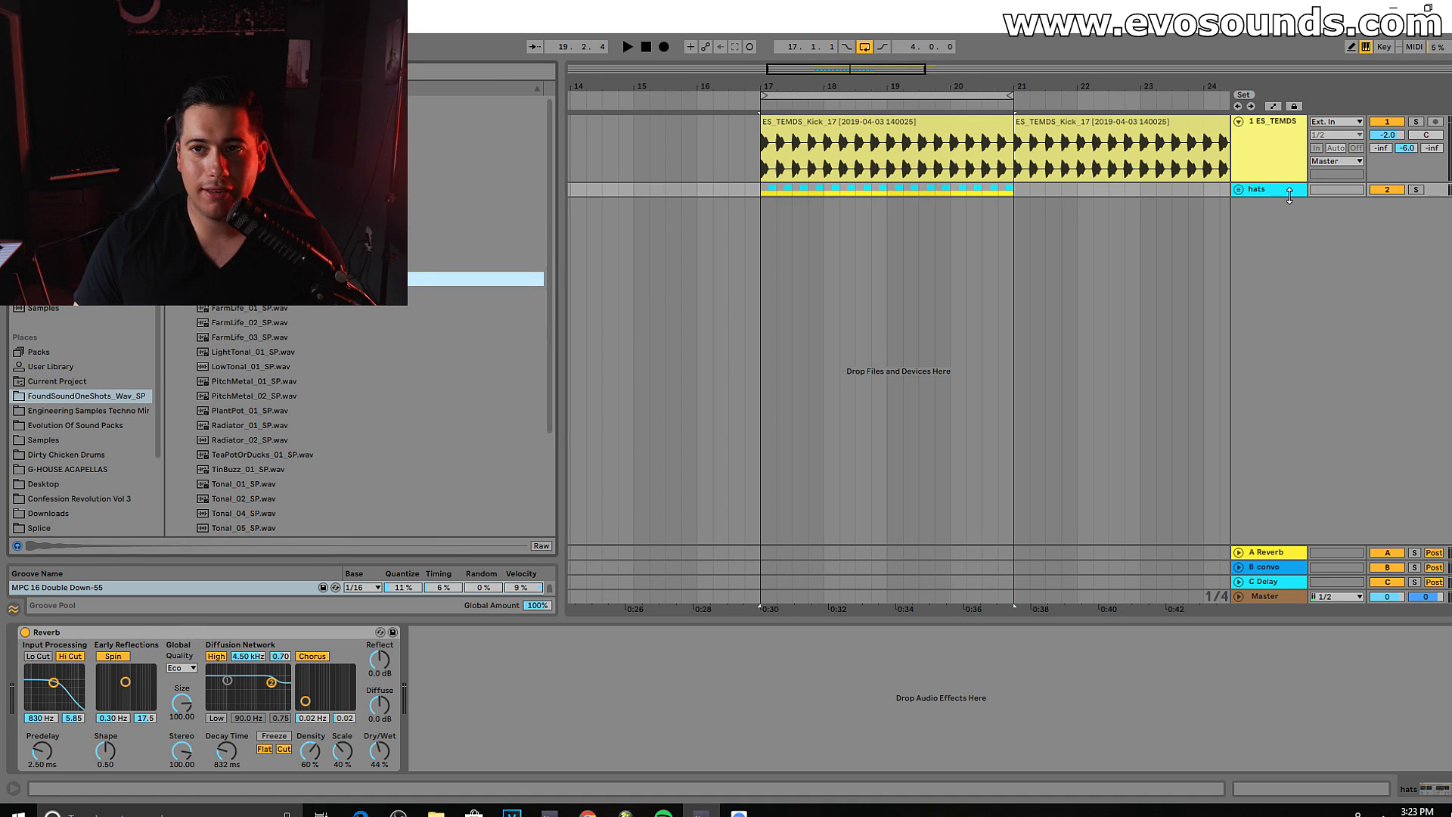
# Step: Add a new MIDI track below the hats group and load Sampler onto it
pyautogui.hotkey('ctrl', 'shift', 't')
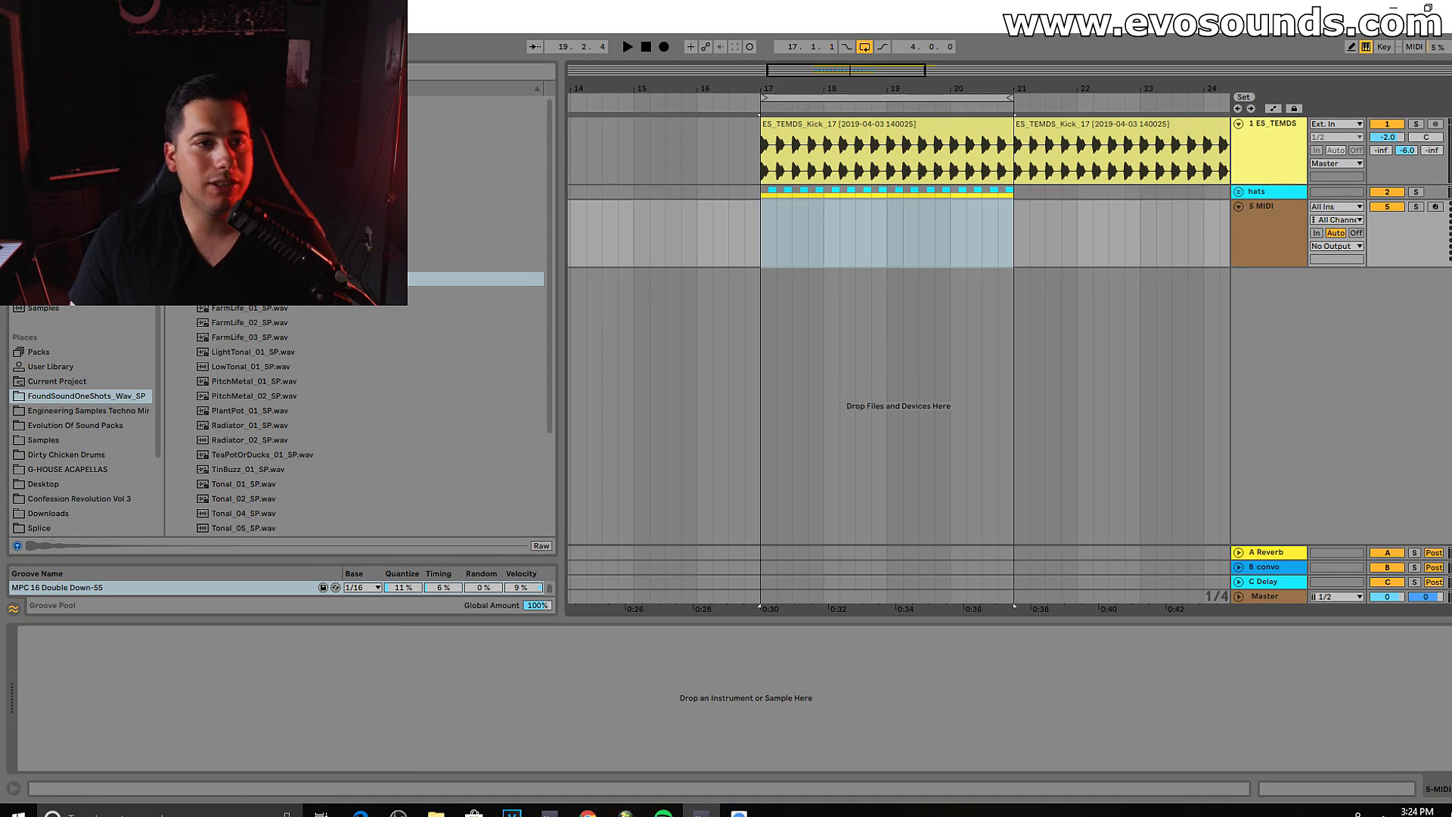
pyautogui.click(50, 220)
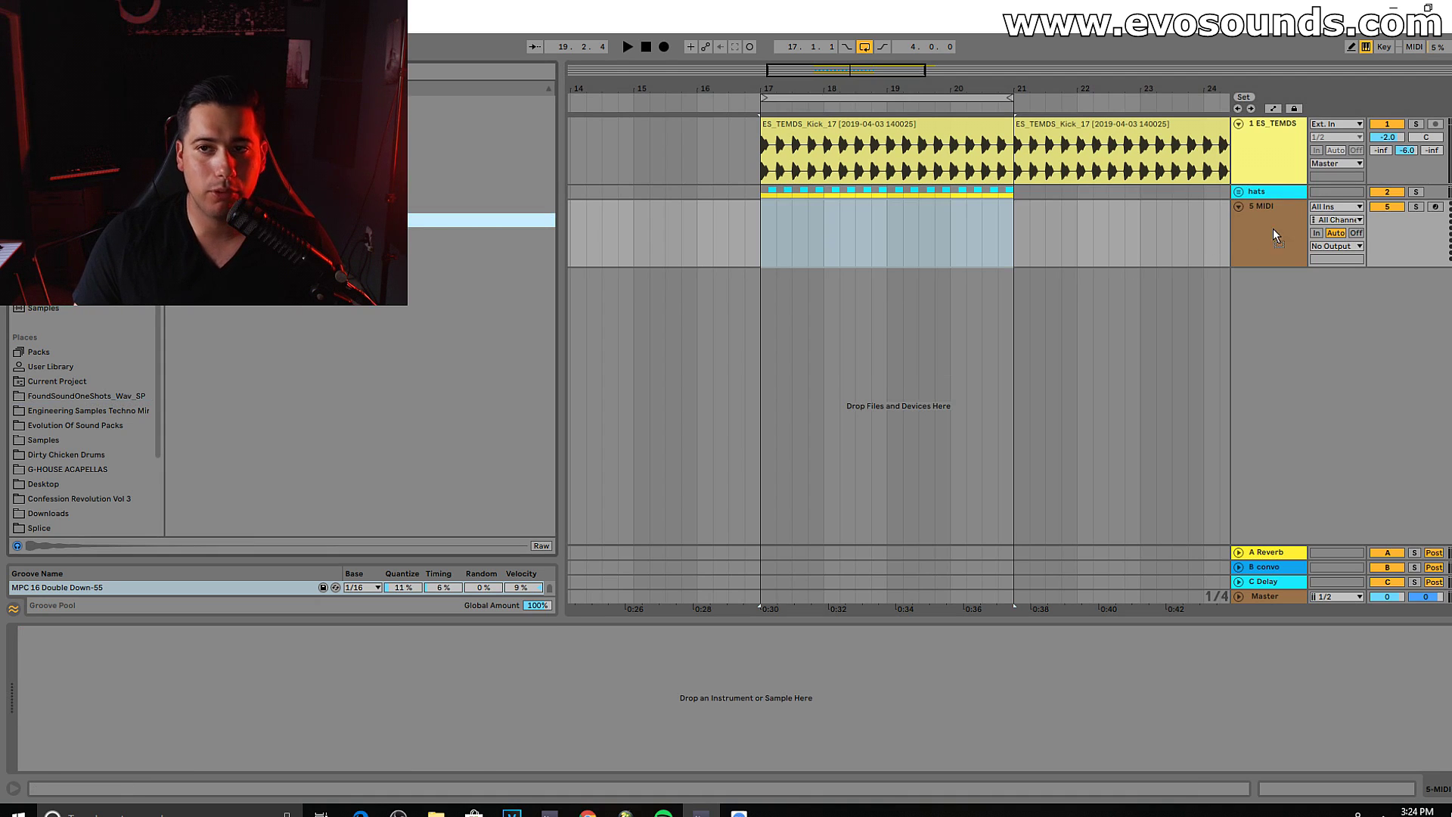
pyautogui.press('Return')
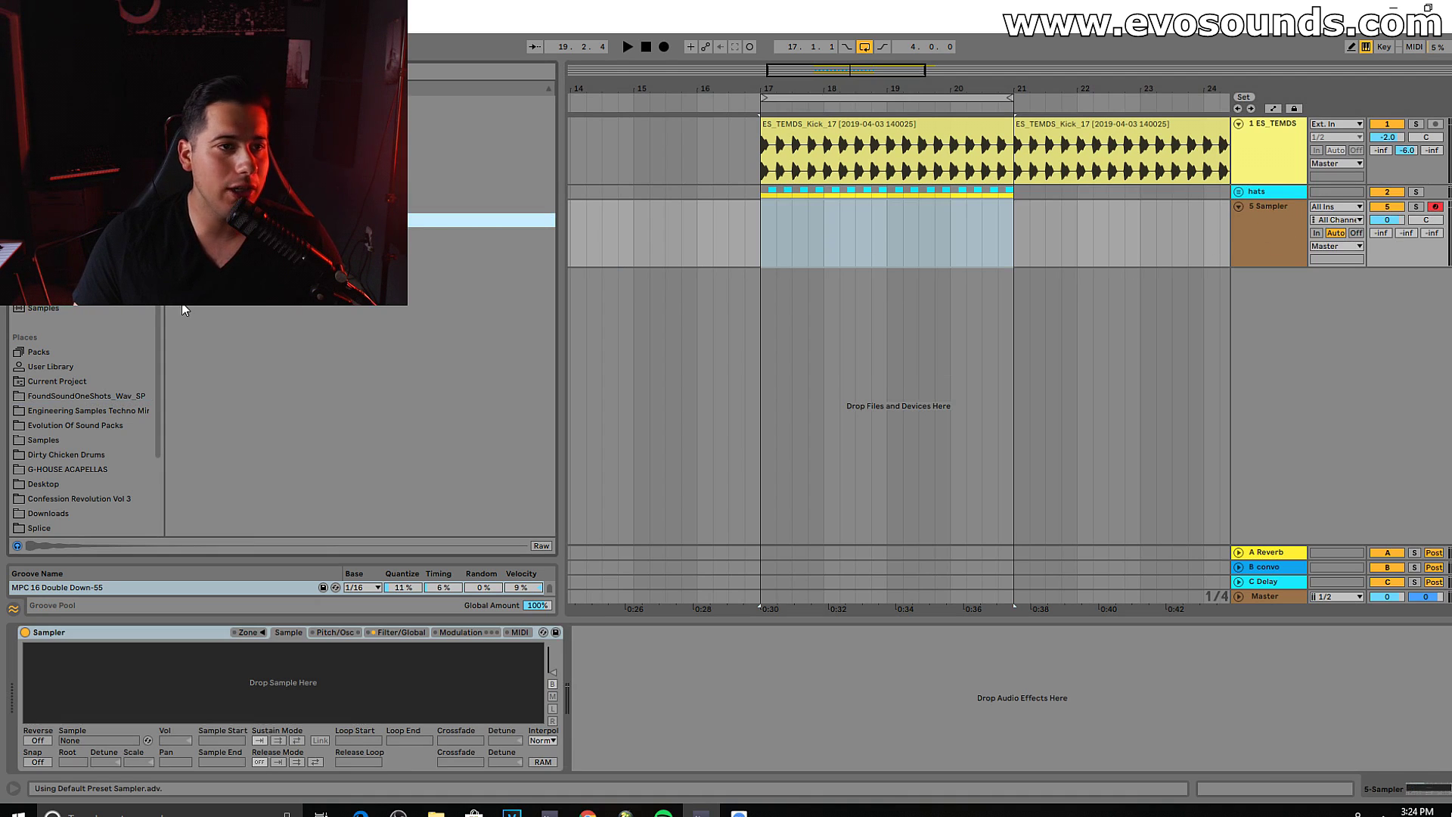
# Step: Load the Dinggggg_01_SP sample into Sampler and set its volume envelope to -inf dB sustain and 631 ms decay
pyautogui.click(81, 397)
pyautogui.moveTo(260, 279); pyautogui.dragTo(227, 680)
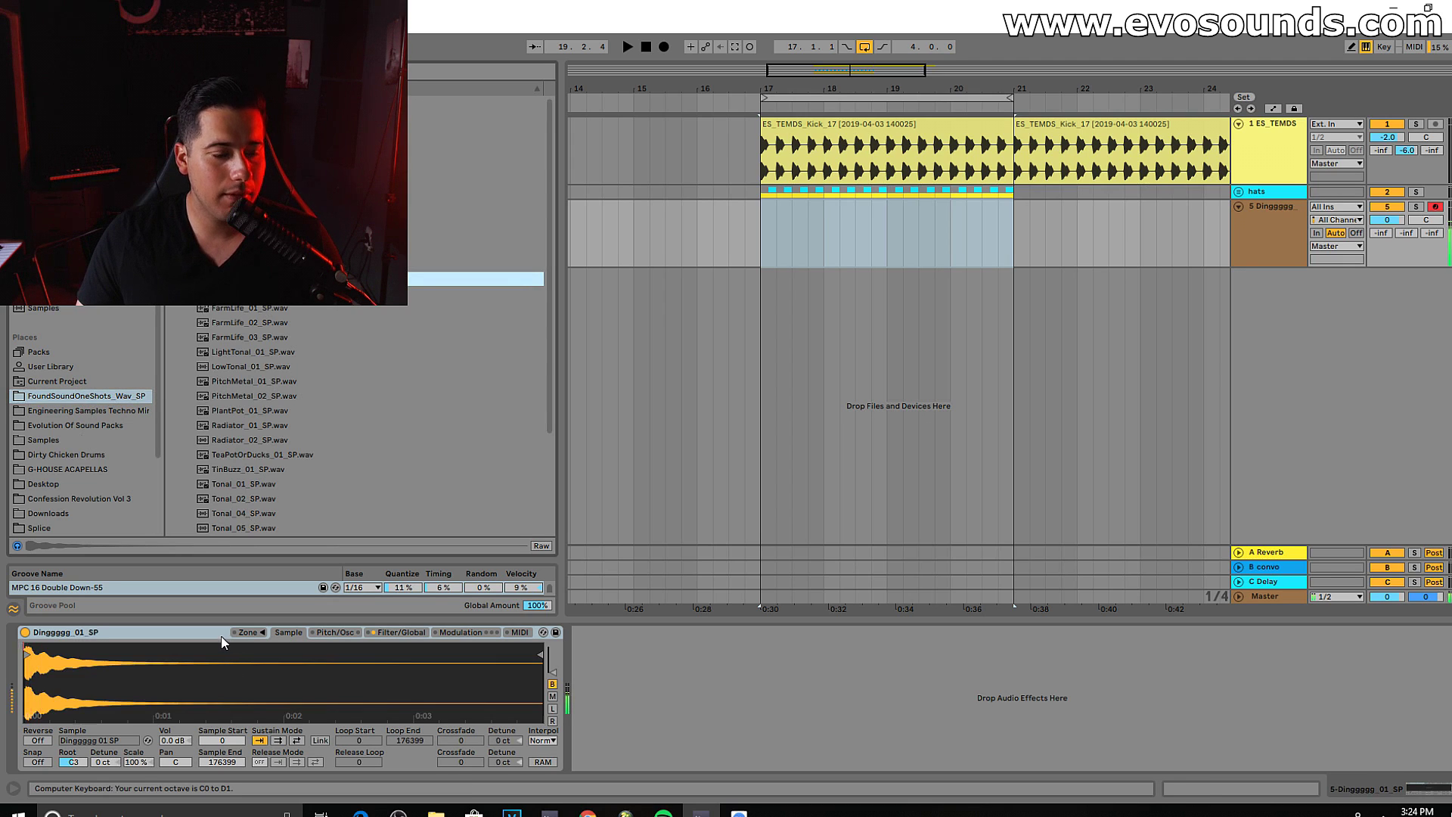
pyautogui.click(408, 634)
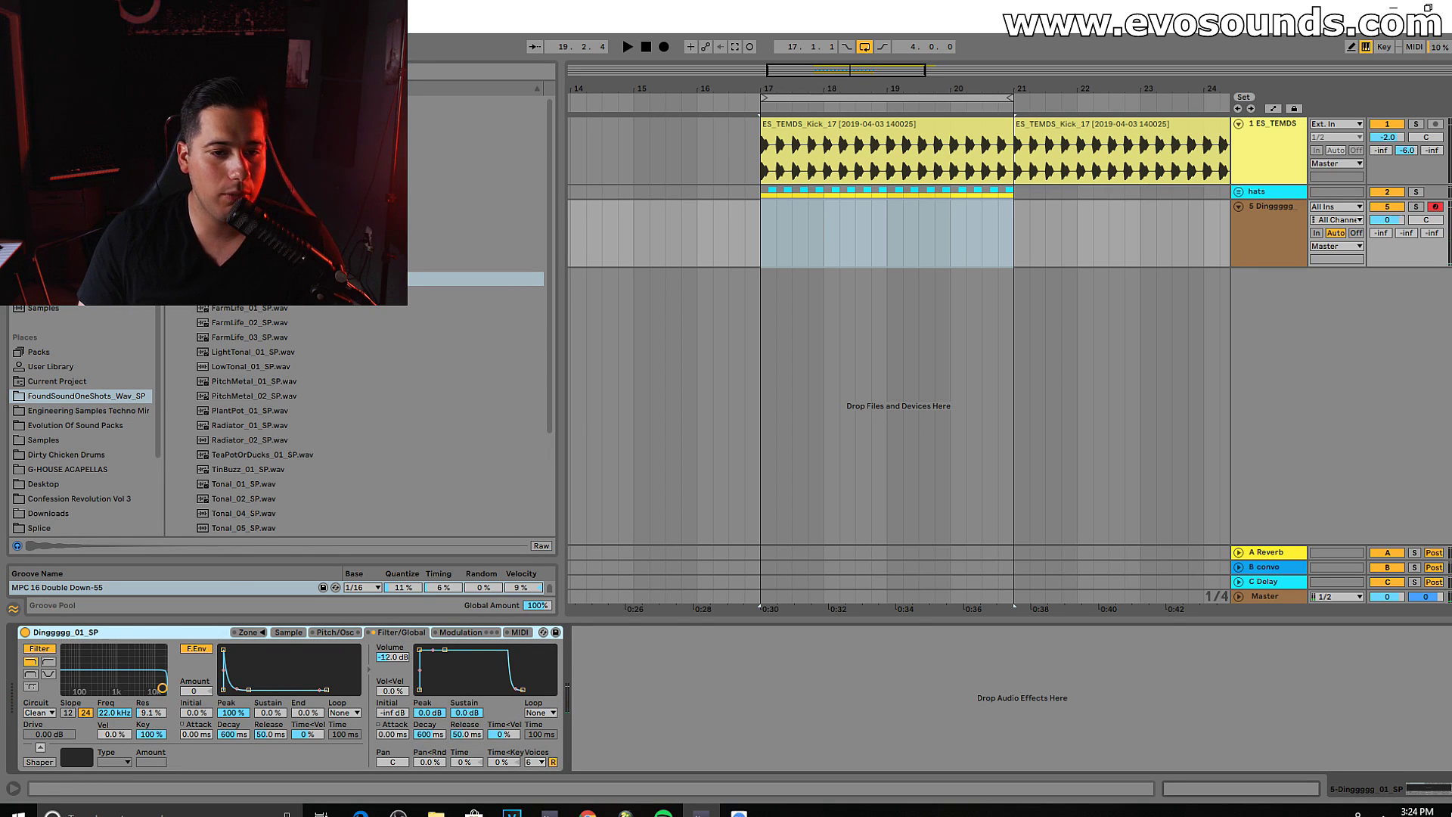
pyautogui.moveTo(466, 715); pyautogui.dragTo(466, 786)
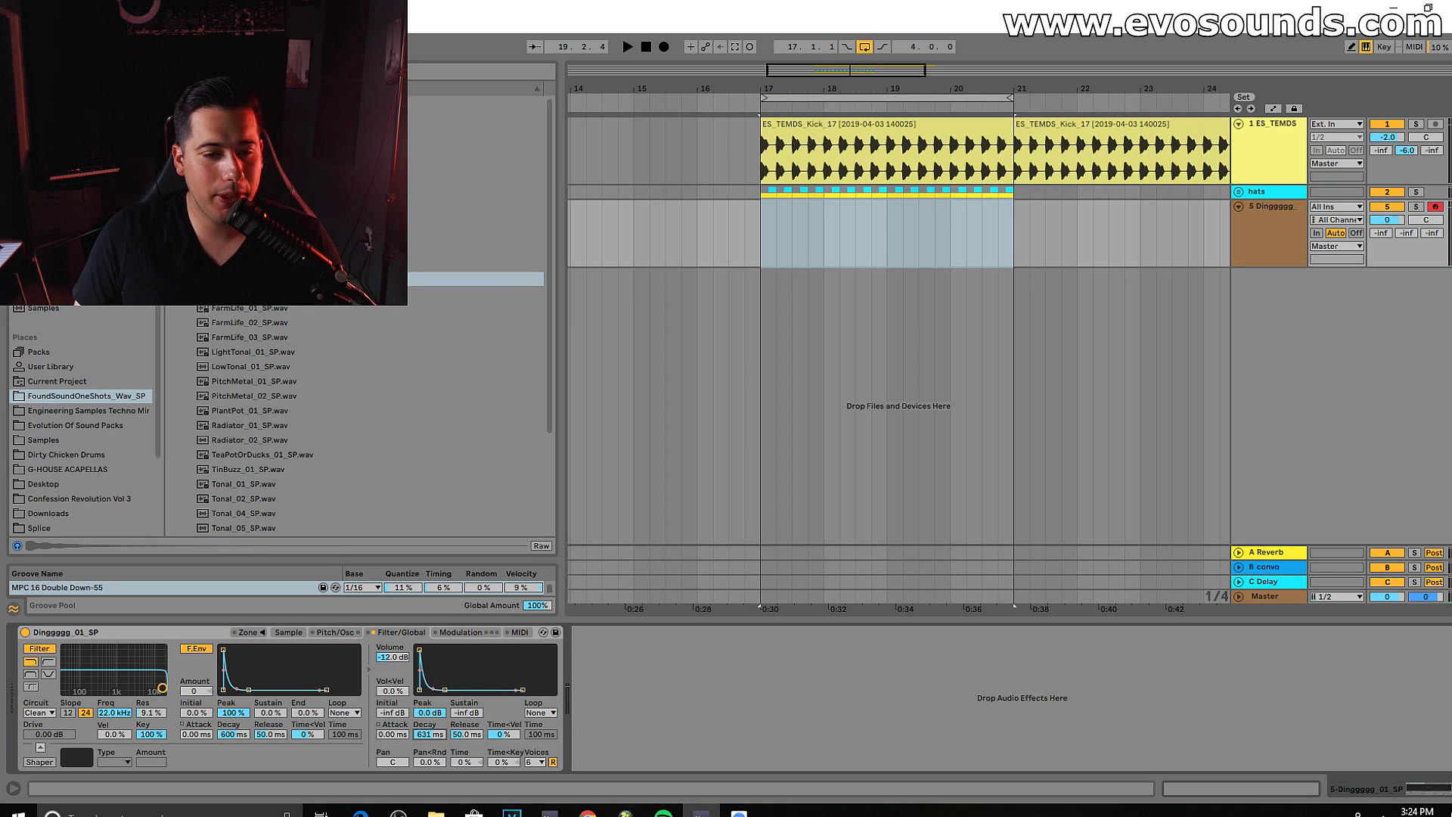
# Step: Create an empty four-bar MIDI clip from bar 17 to 21 on the Dinggggg track and audition low notes in the C0 octave
pyautogui.moveTo(1002, 231); pyautogui.dragTo(770, 246)
pyautogui.hotkey('ctrl', 'shift', 'm')
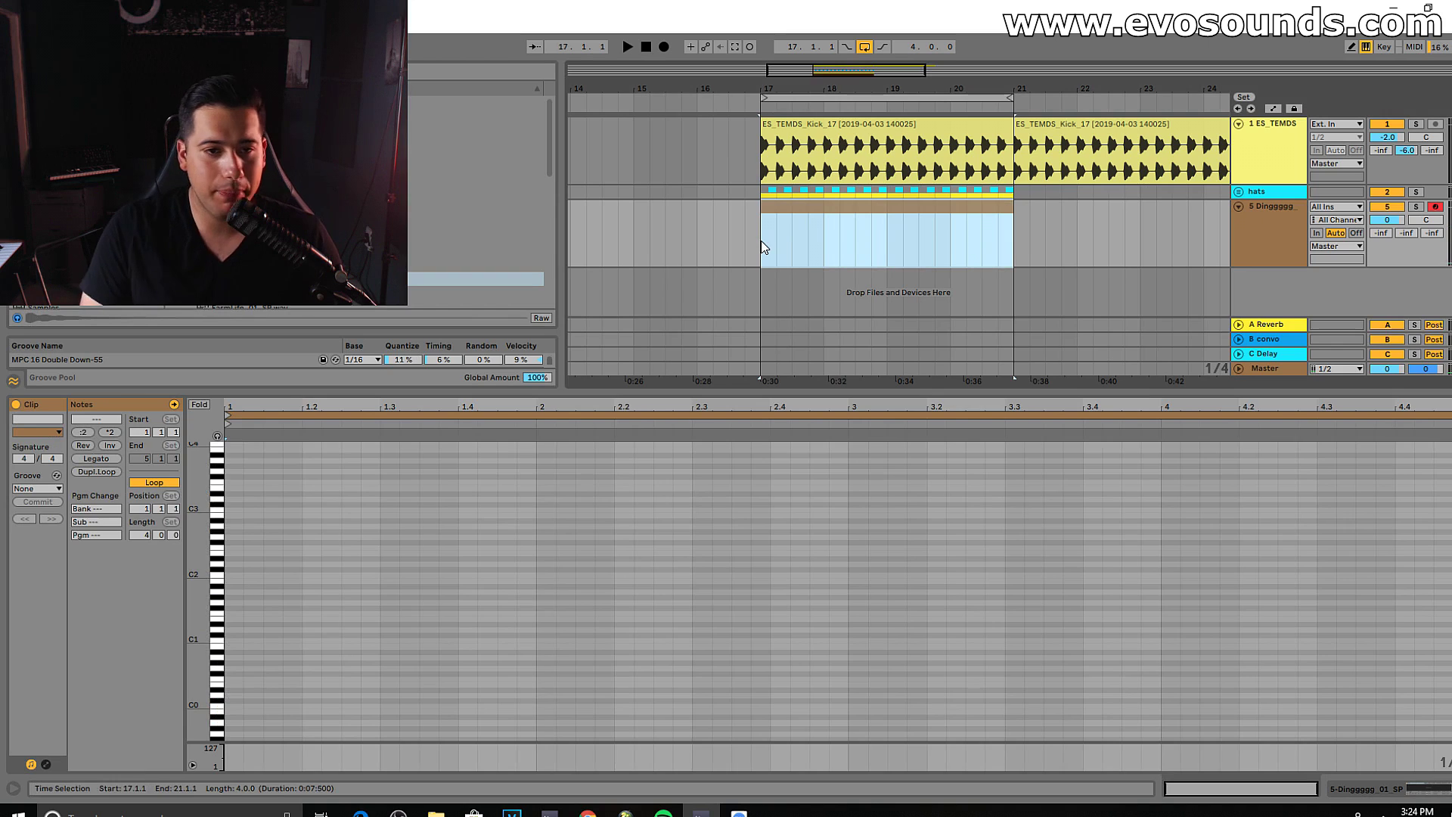
pyautogui.press('z')
pyautogui.press('z')
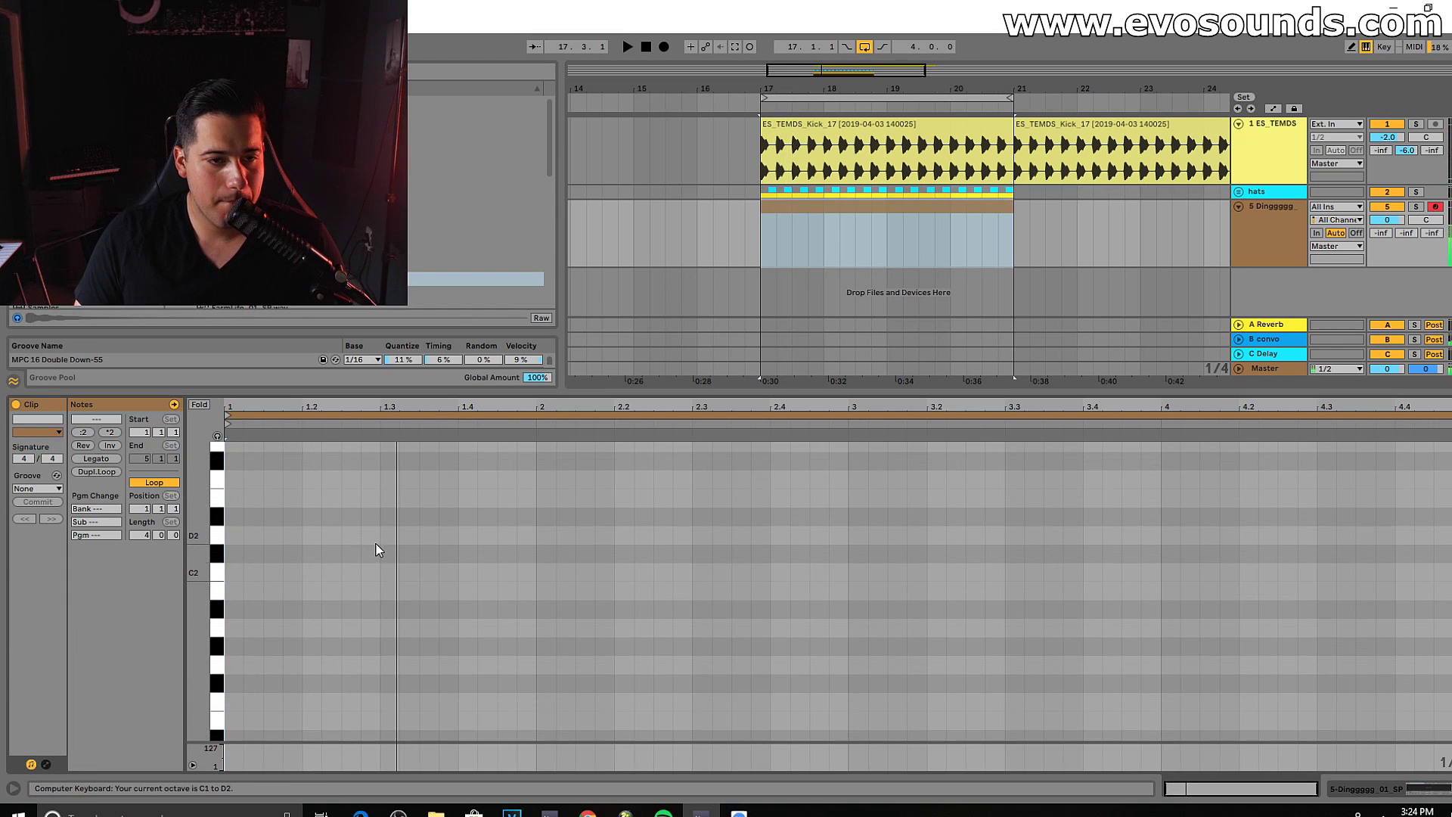
pyautogui.press('z')
pyautogui.press('s')
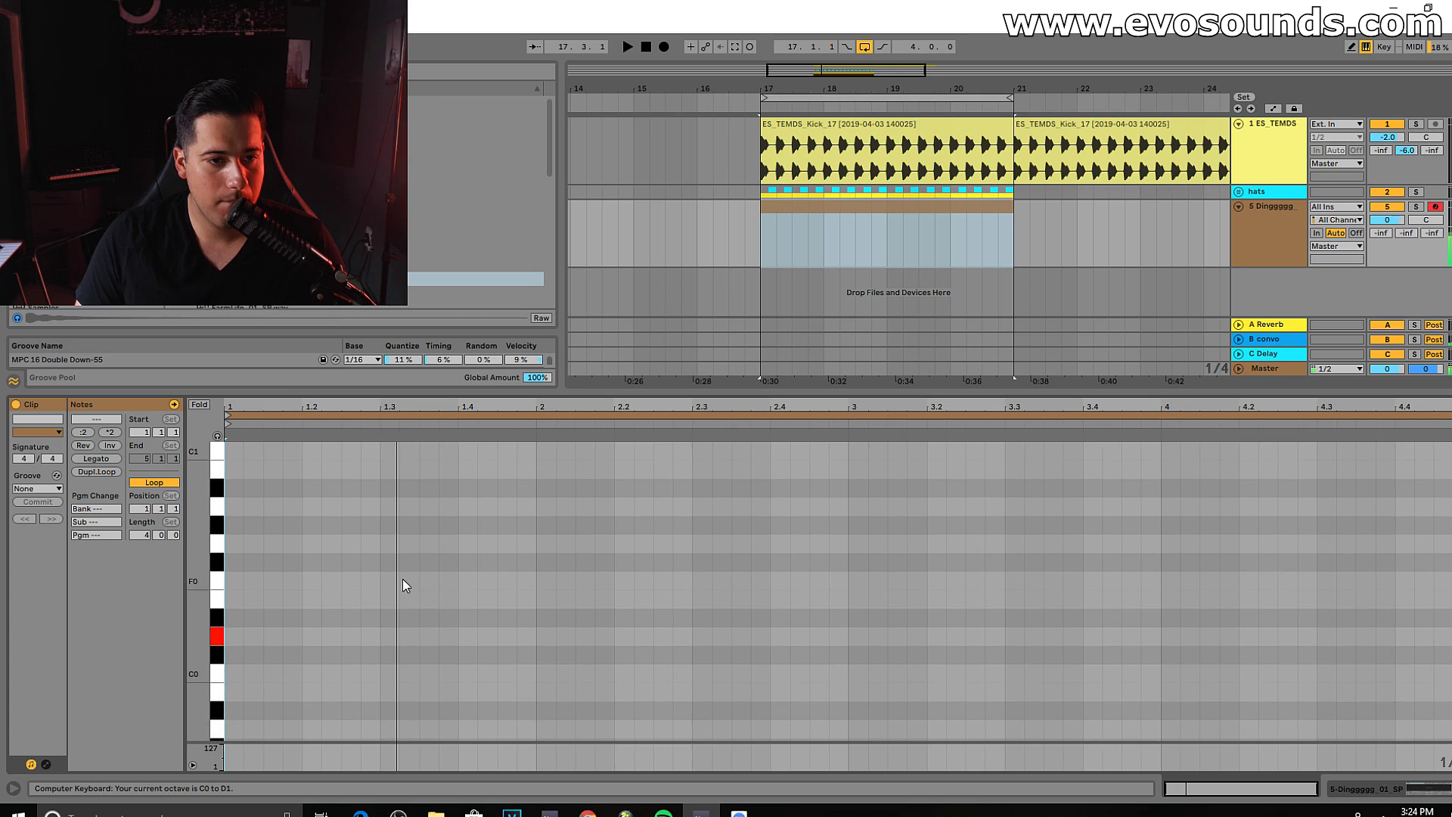
# Step: Place D0 notes at 1.1.3 and 1.3.4 of the clip and duplicate that bar through all four bars
pyautogui.doubleClick(272, 636)
pyautogui.press('space')
pyautogui.press('space')
pyautogui.press('space')
pyautogui.moveTo(281, 636); pyautogui.dragTo(230, 538)
pyautogui.hotkey('ctrl', 'd')
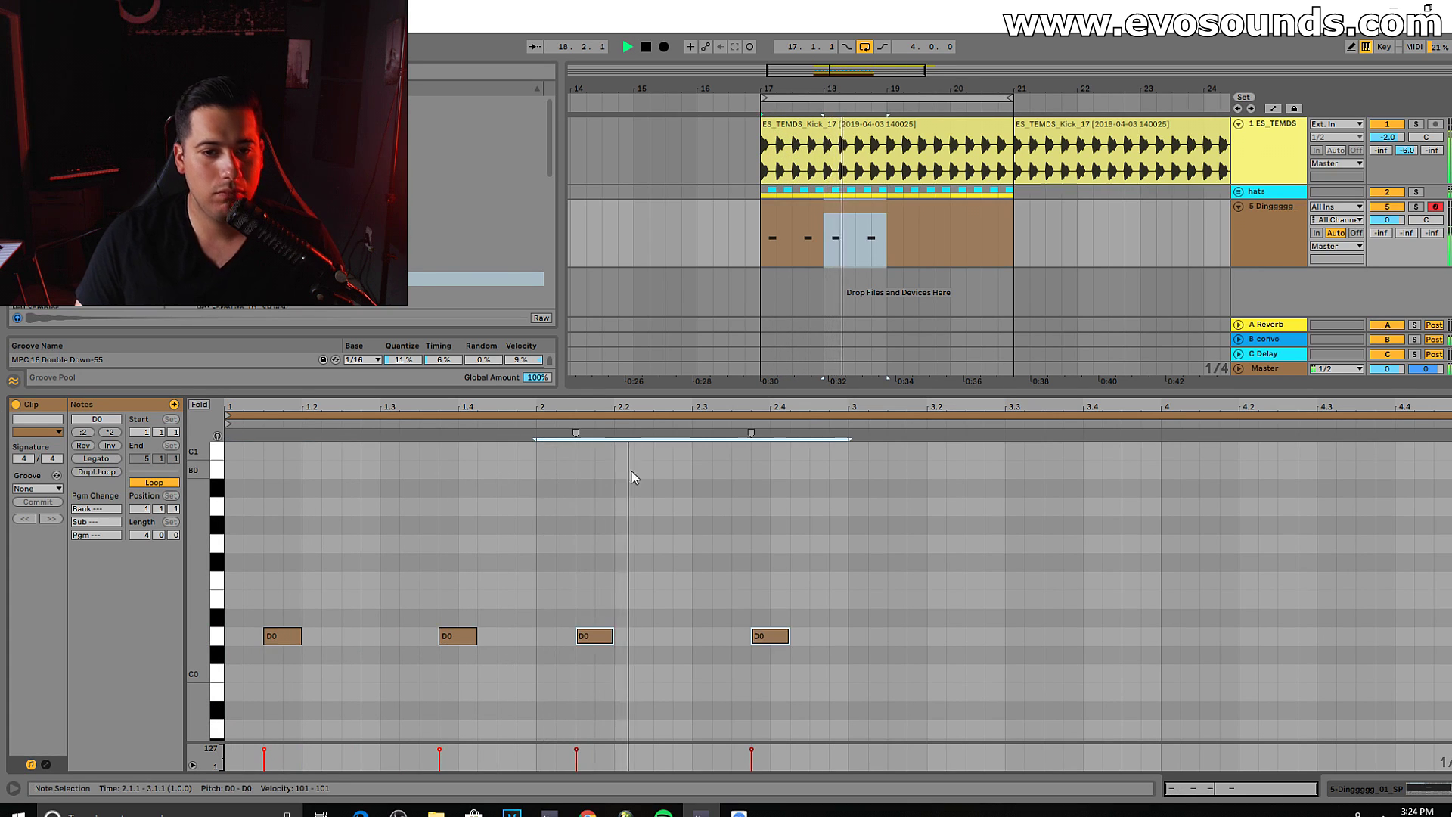
pyautogui.hotkey('ctrl', 'd')
pyautogui.hotkey('ctrl', 'd')
# Step: Solo the Dinggggg track, set Sampler's volume envelope decay to 1.06 s and enable its Soft Shaper with an amount of 51
pyautogui.doubleClick(1265, 211)
pyautogui.click(1415, 206)
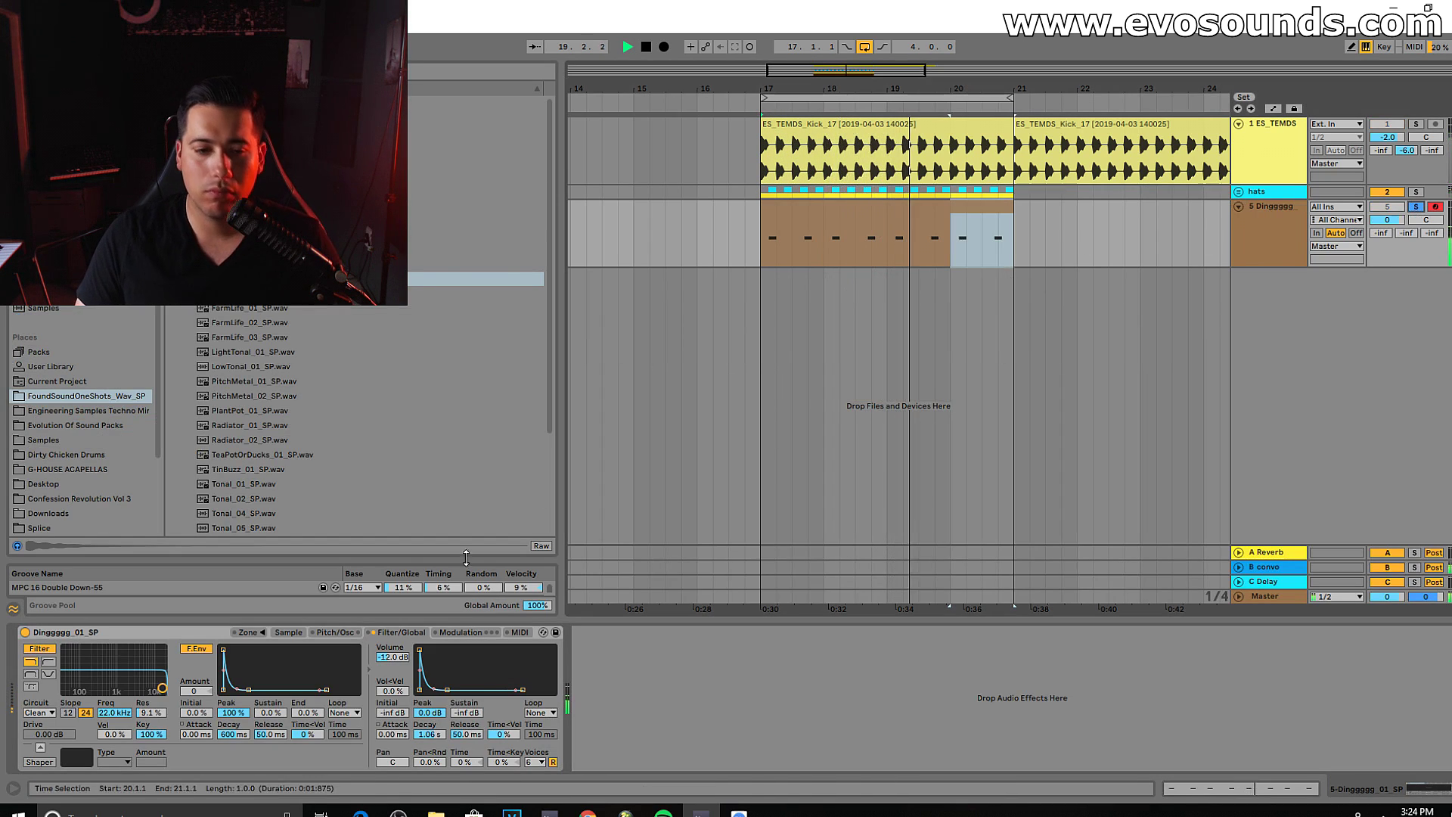
pyautogui.click(40, 761)
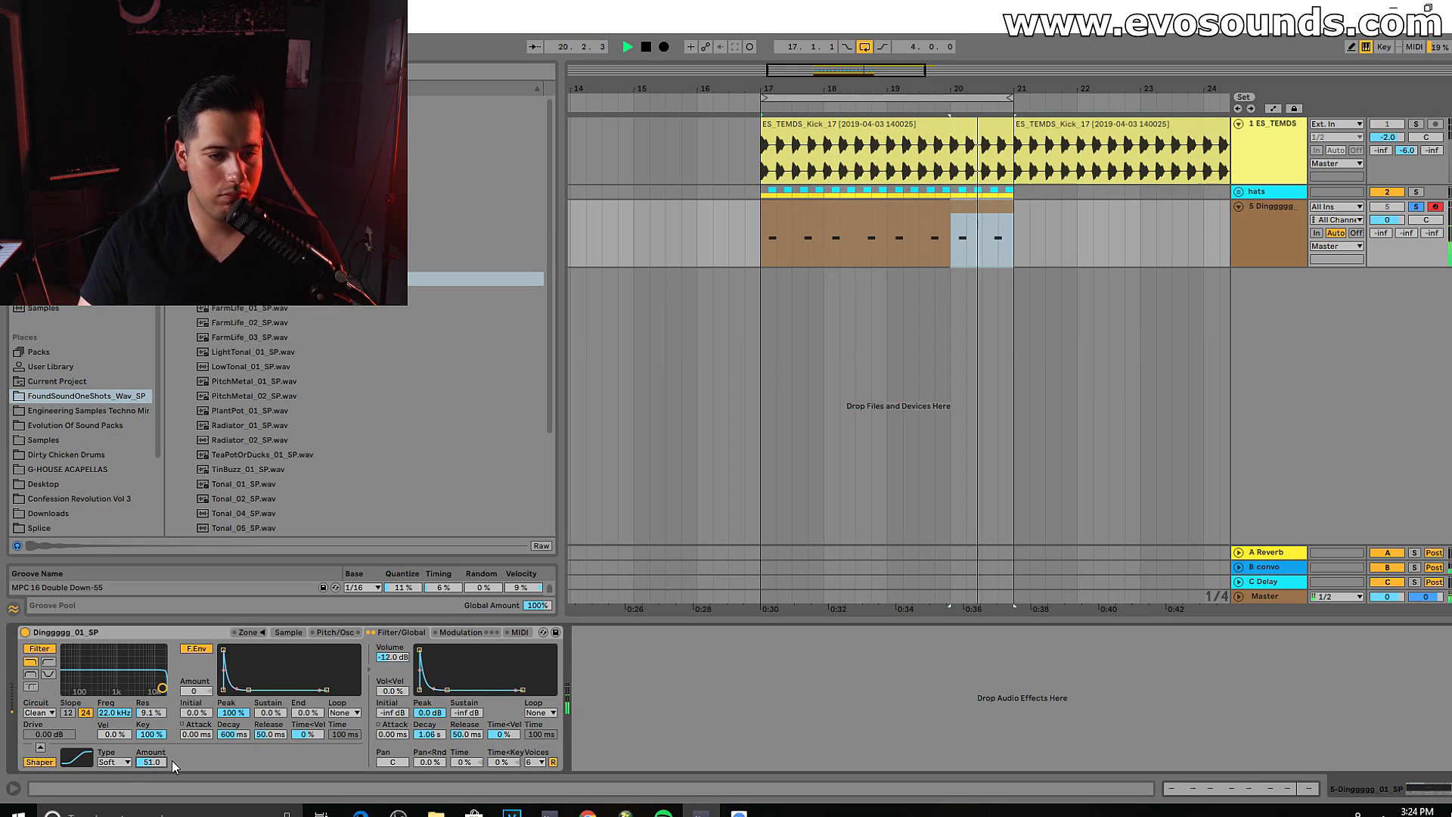
# Step: Set Sampler's filter to 213 Hz with envelope amount 54 and decay 1.37 s, and change the Shaper to Hard at 56
pyautogui.press('space')
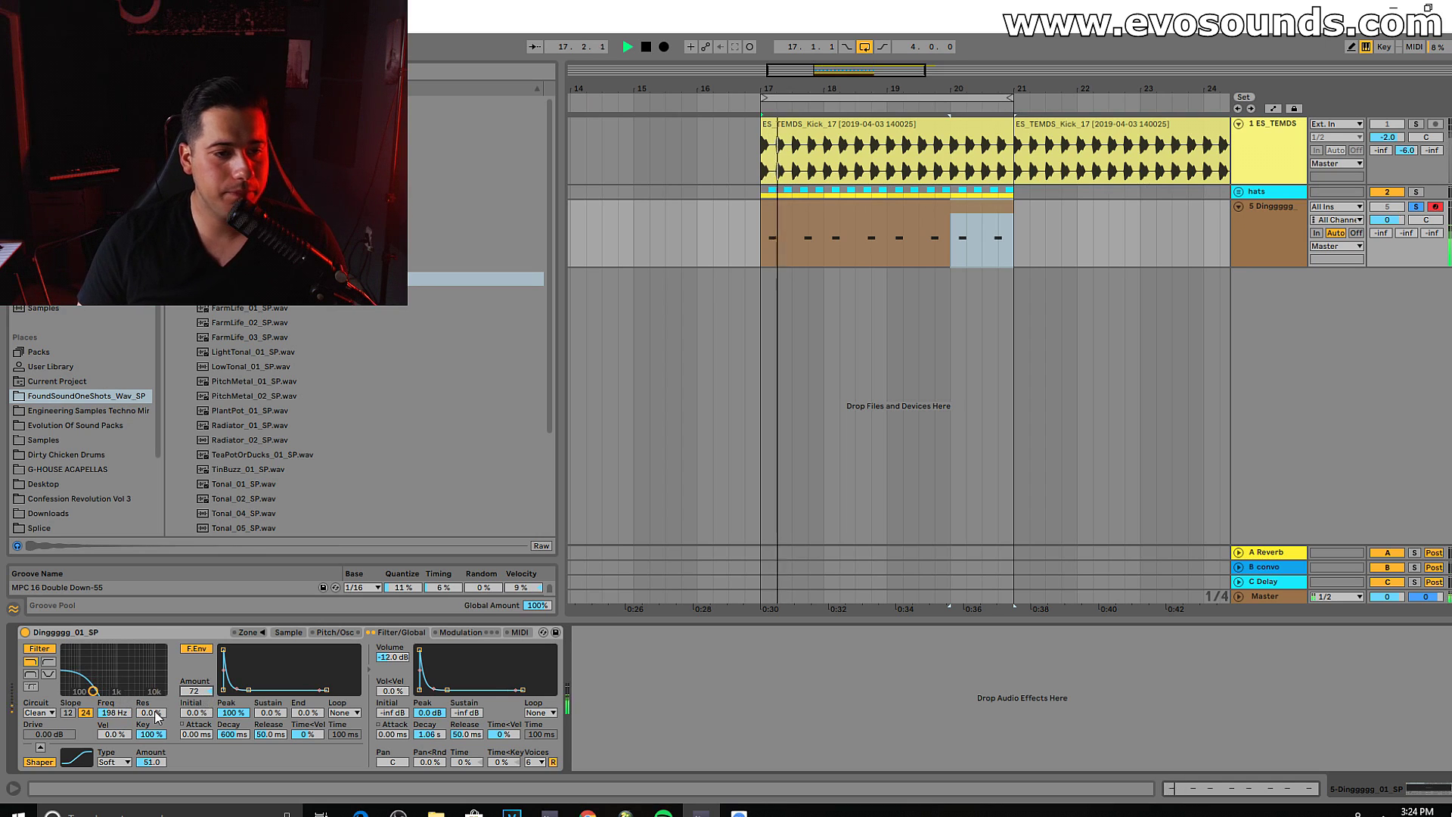
pyautogui.moveTo(234, 735); pyautogui.dragTo(233, 707)
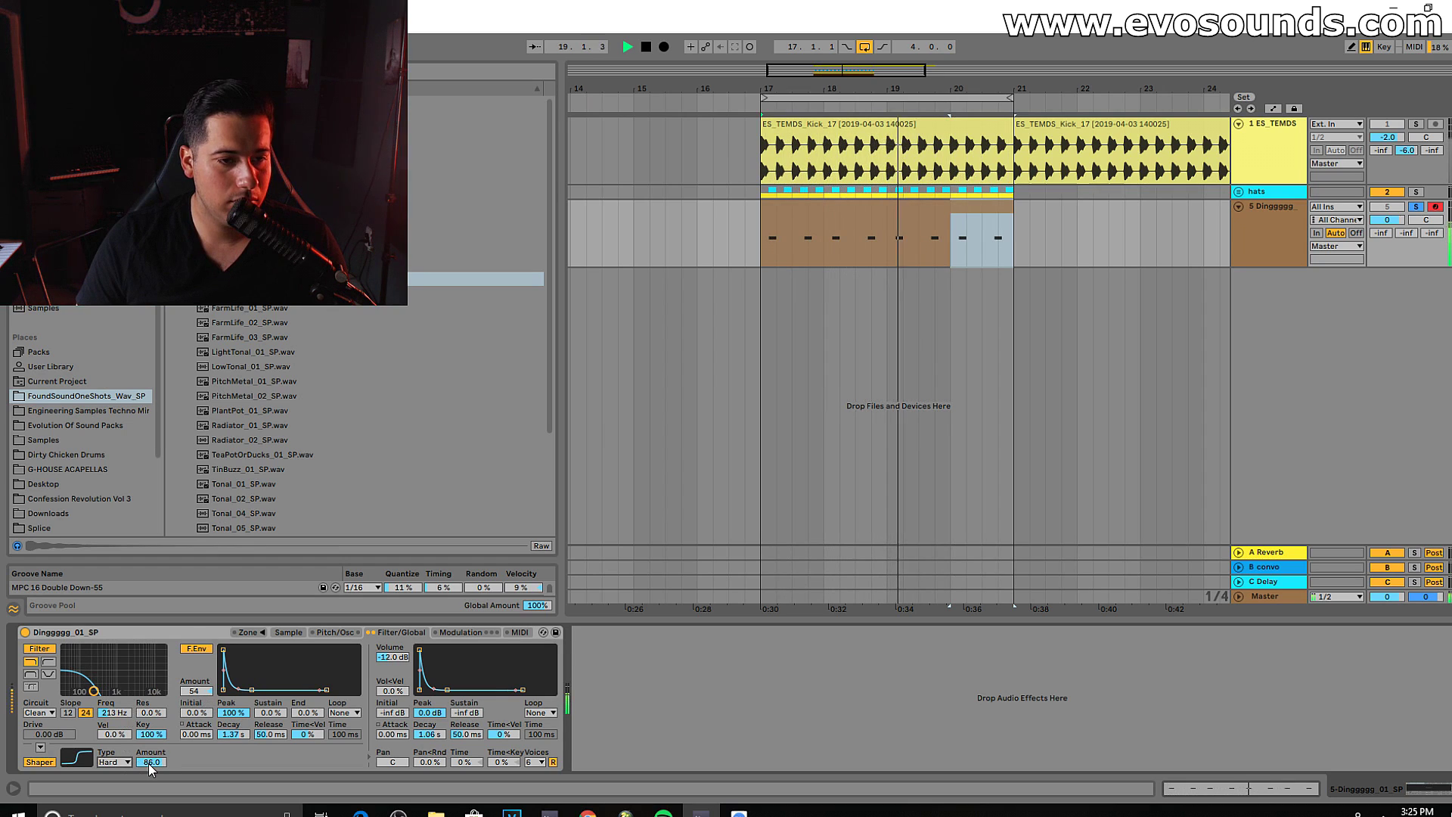
pyautogui.press('space')
pyautogui.moveTo(156, 765); pyautogui.dragTo(156, 775)
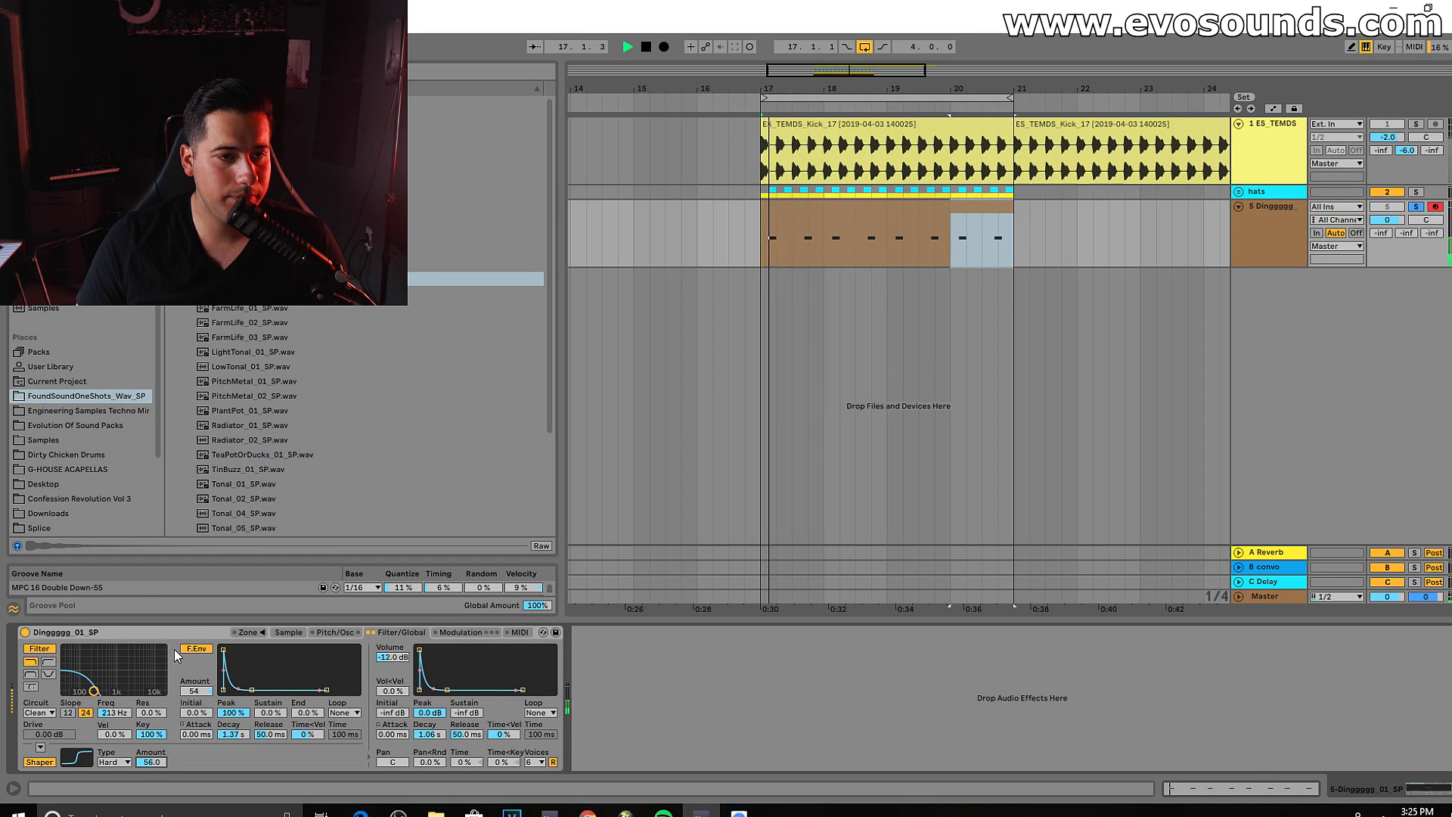
# Step: Add EQ Eight after Sampler and band-limit the sound with a low cut on band 2 and a 1.02 kHz high cut on band 8
pyautogui.click(51, 234)
pyautogui.write('eq')
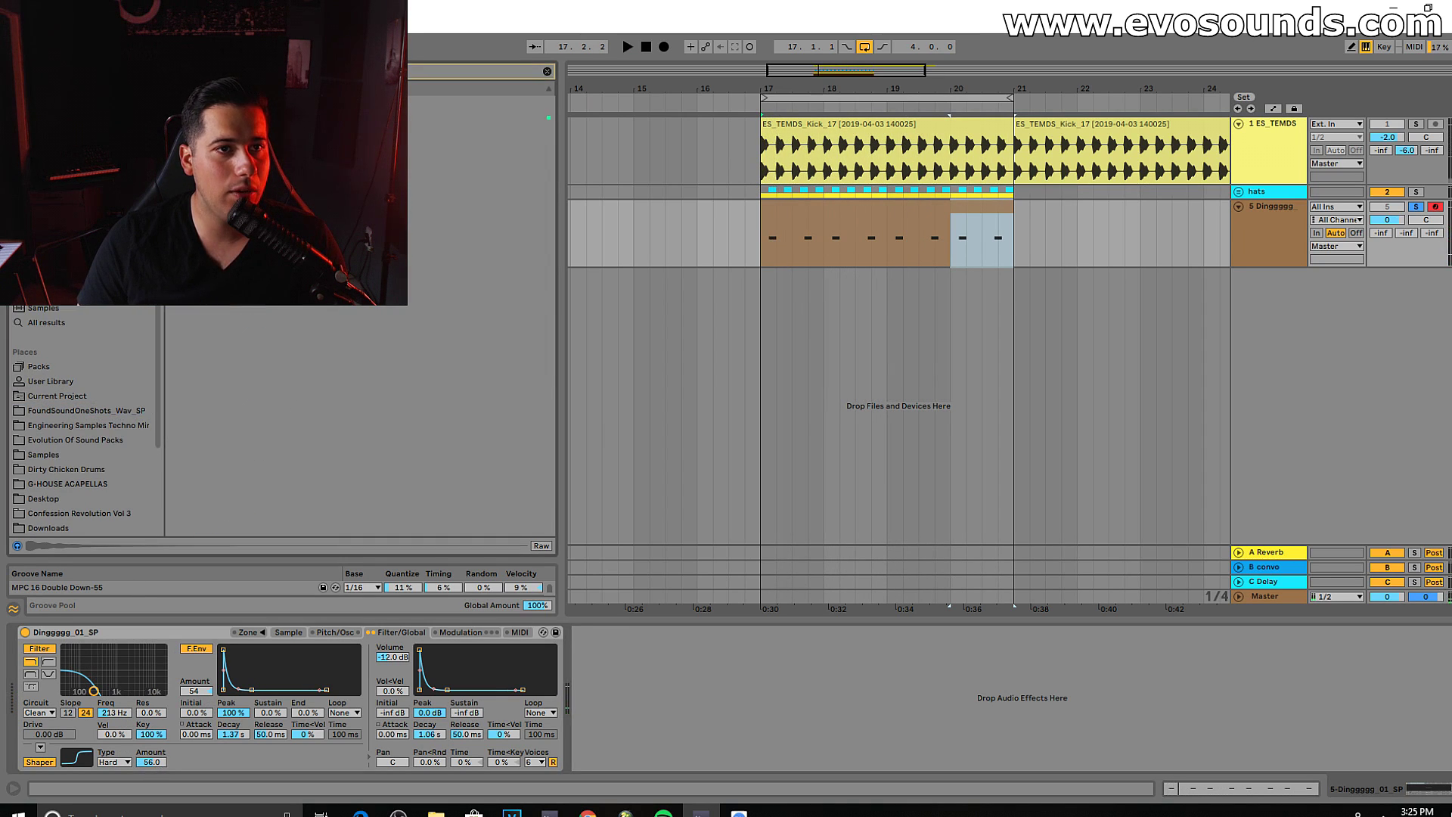
pyautogui.moveTo(674, 559); pyautogui.dragTo(628, 649)
pyautogui.click(665, 750)
pyautogui.press('space')
pyautogui.click(878, 762)
pyautogui.moveTo(825, 700); pyautogui.dragTo(784, 702)
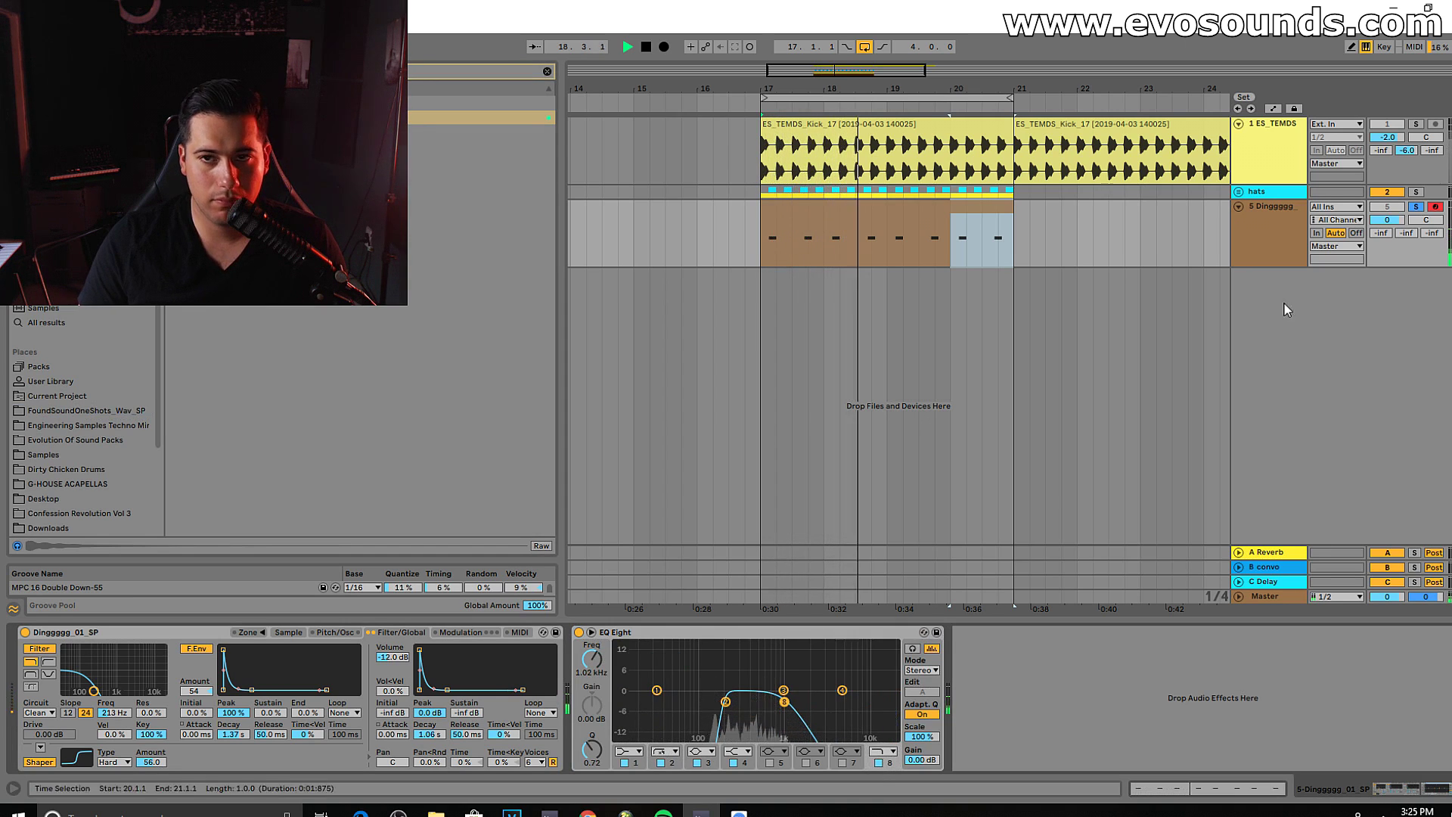
# Step: Add a Limiter after EQ Eight on the Dinggggg track and set its gain to 10.5 dB
pyautogui.click(1270, 231)
pyautogui.click(547, 71)
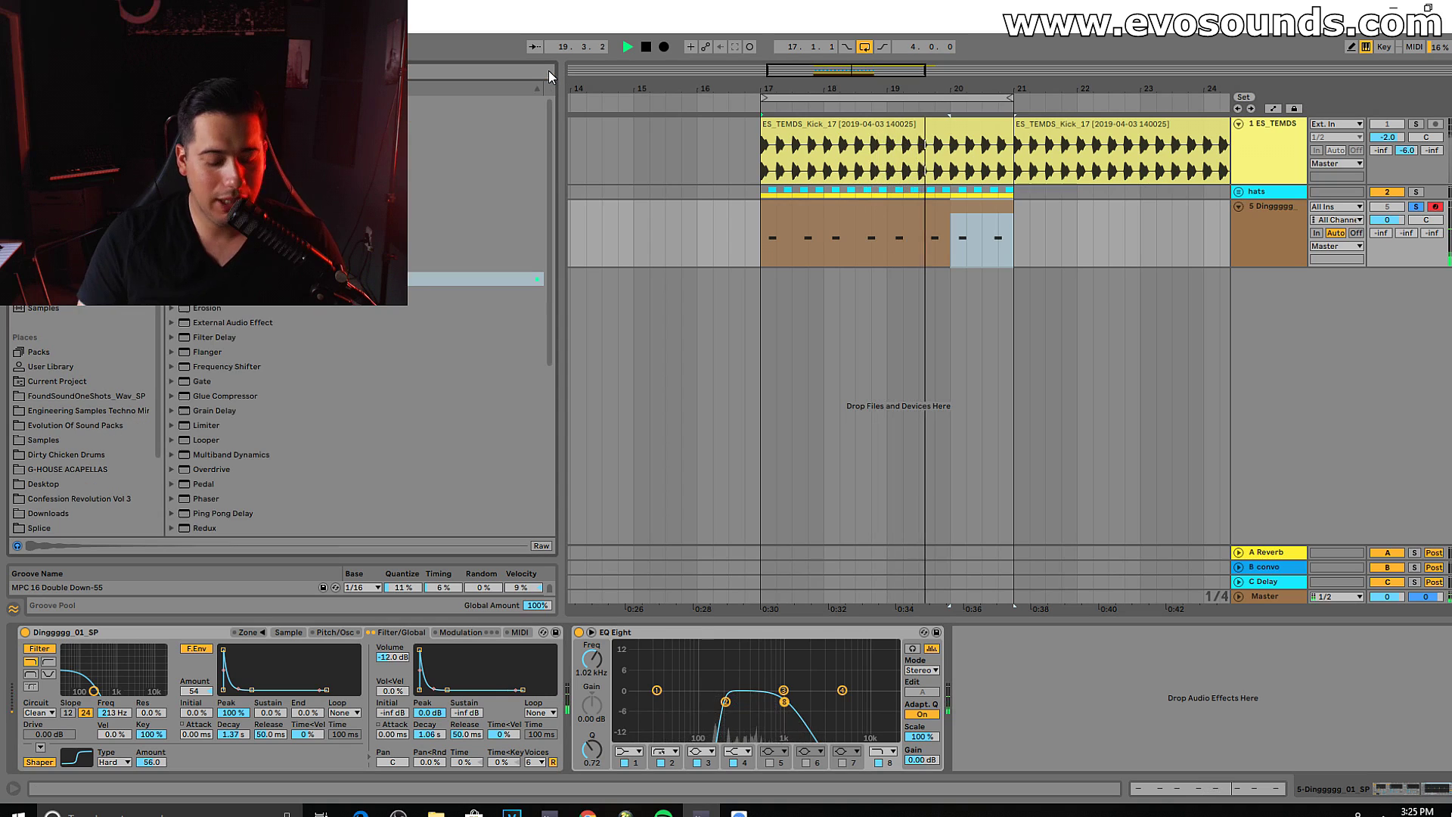
pyautogui.write('lim')
pyautogui.moveTo(302, 132); pyautogui.dragTo(981, 624)
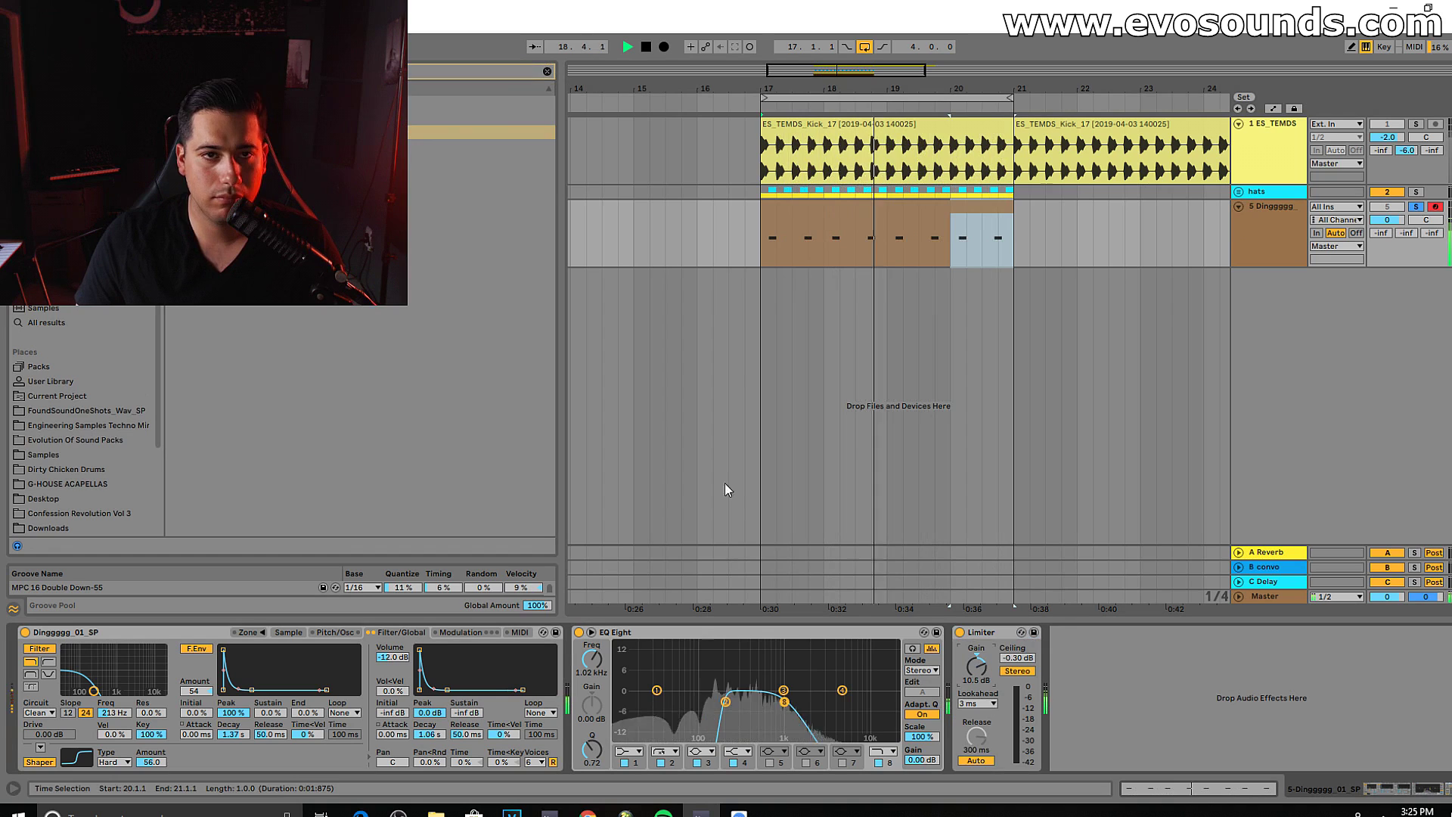
pyautogui.press('space')
# Step: Unsolo the Dinggggg track and set its volume to -1.6 dB against the full loop
pyautogui.click(830, 207)
pyautogui.click(1416, 207)
pyautogui.press('space')
pyautogui.moveTo(1396, 221); pyautogui.dragTo(1396, 234)
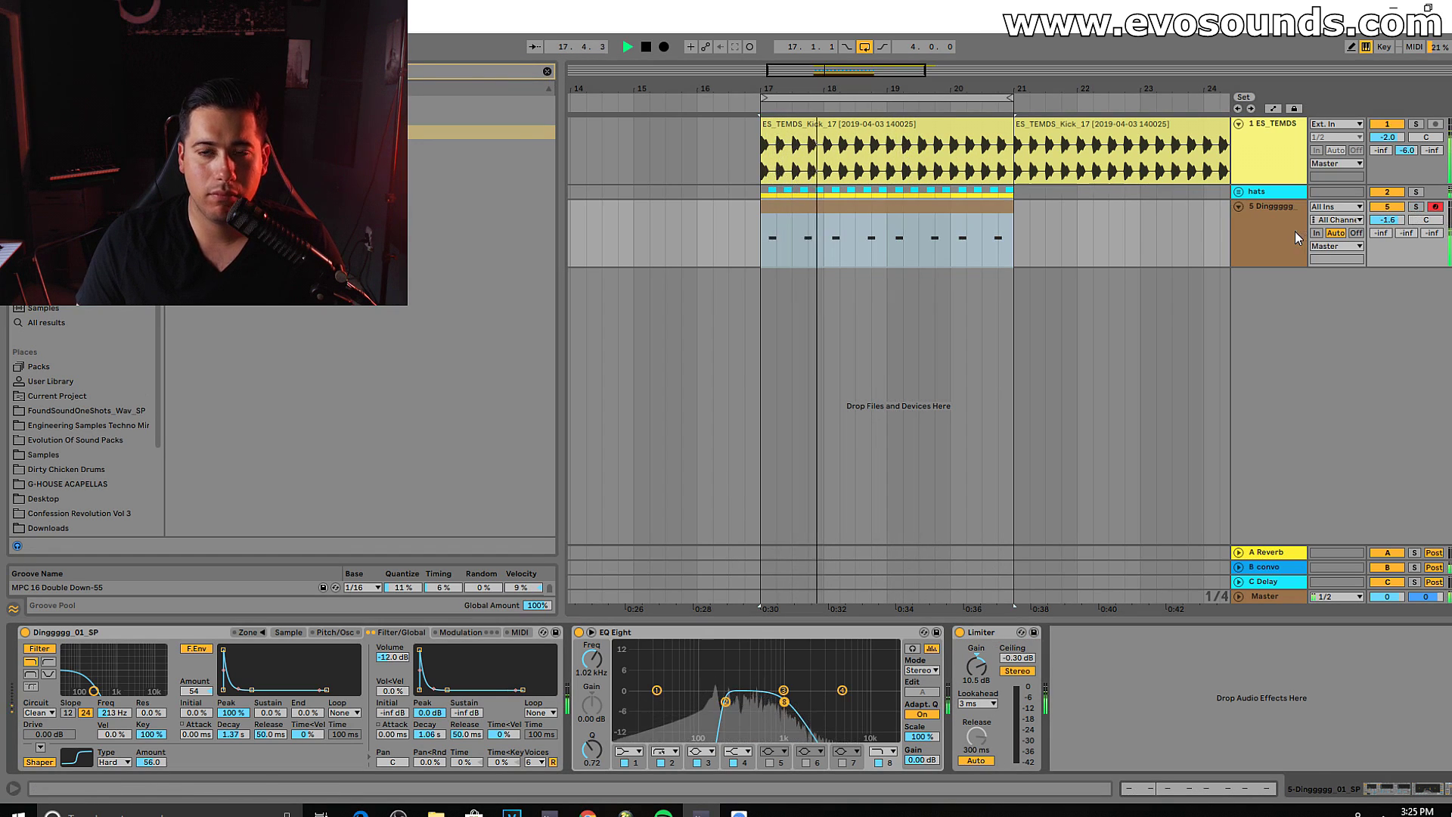
# Step: Add Reverb after the Limiter with High quality, 1.60 s decay, 52 % dry/wet and an input low cut centred at about 508 Hz
pyautogui.moveTo(484, 147); pyautogui.dragTo(954, 673)
pyautogui.press('space')
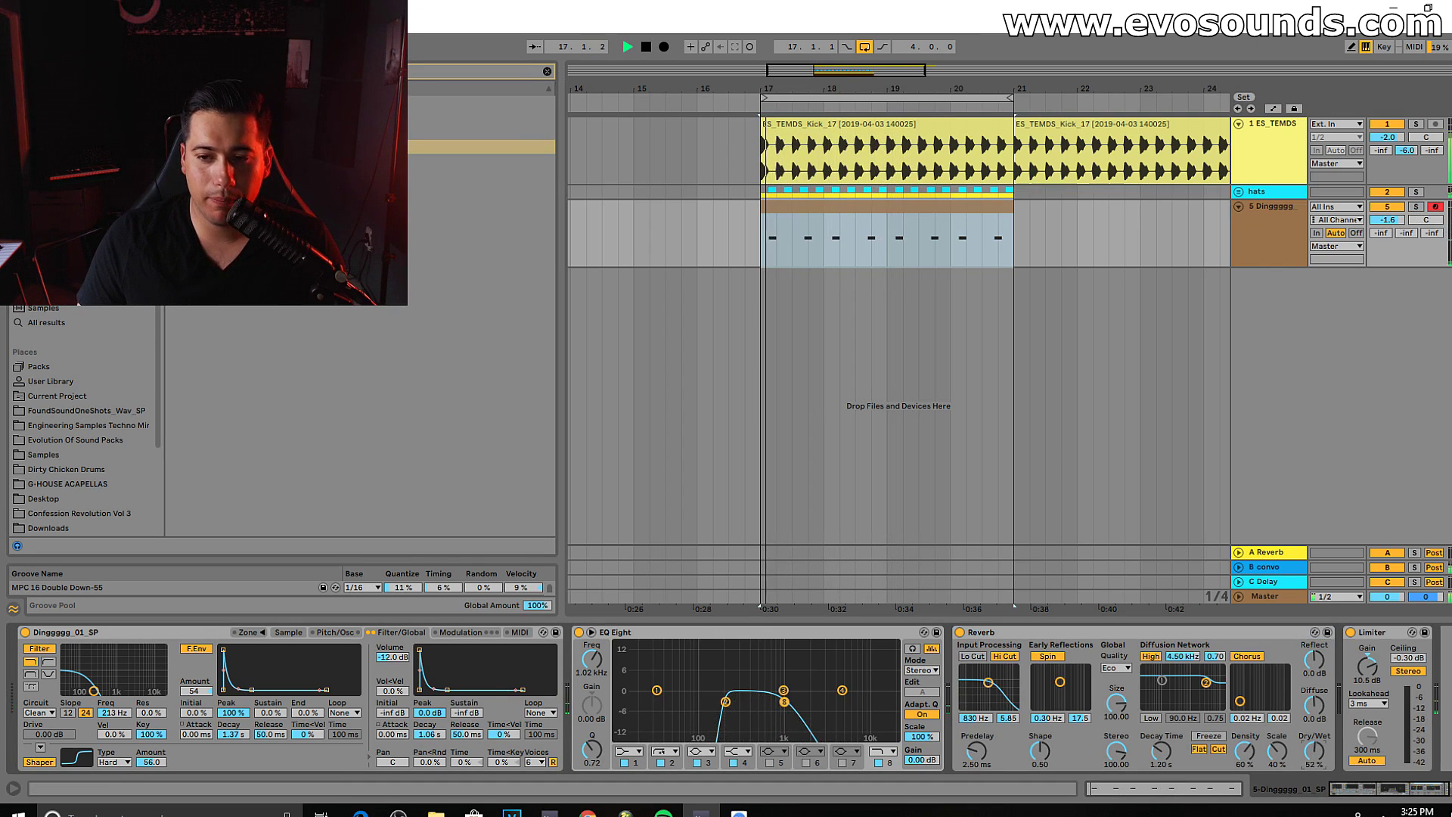
pyautogui.click(1111, 702)
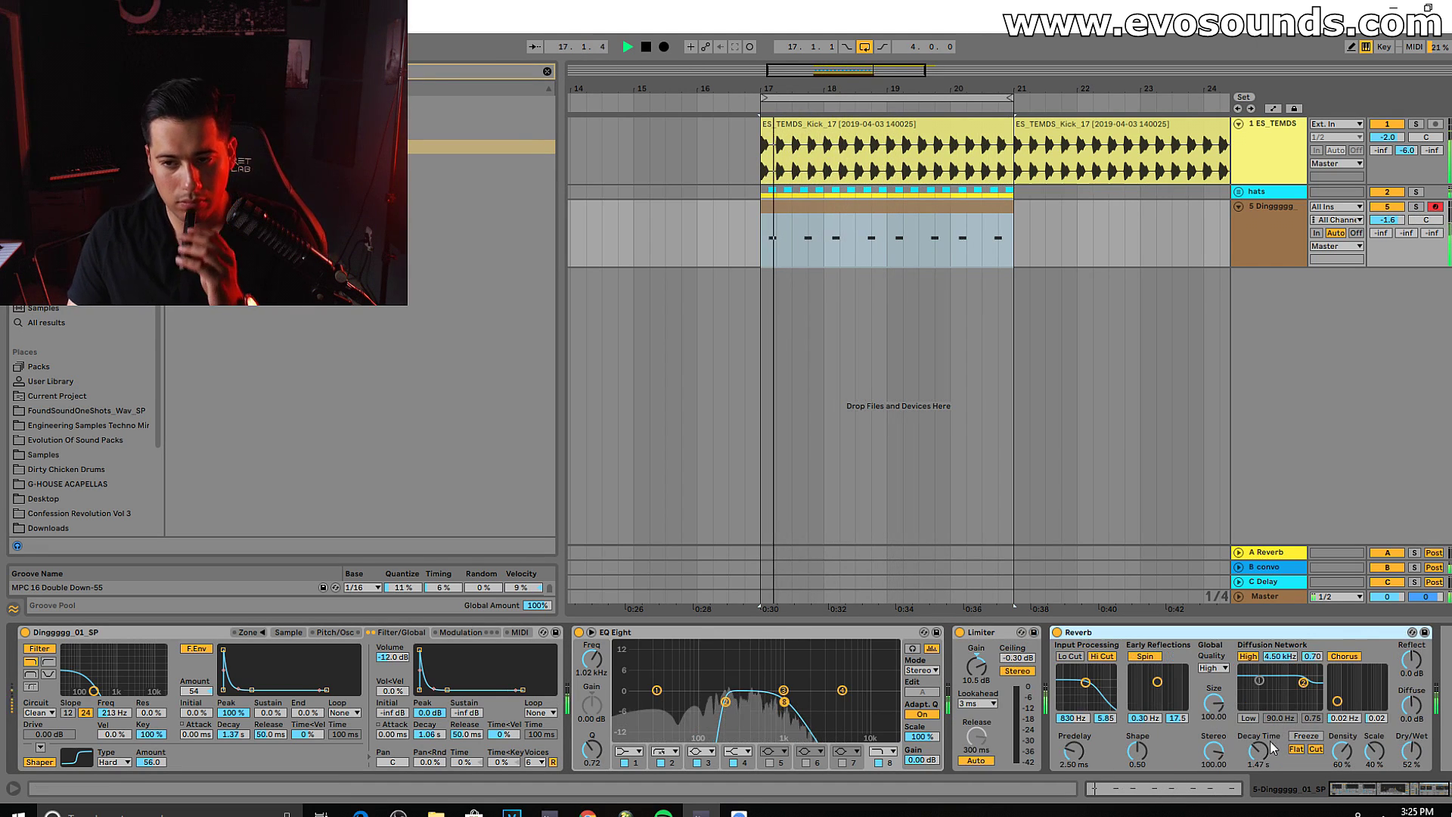
pyautogui.moveTo(1258, 750); pyautogui.dragTo(1259, 746)
pyautogui.click(1069, 656)
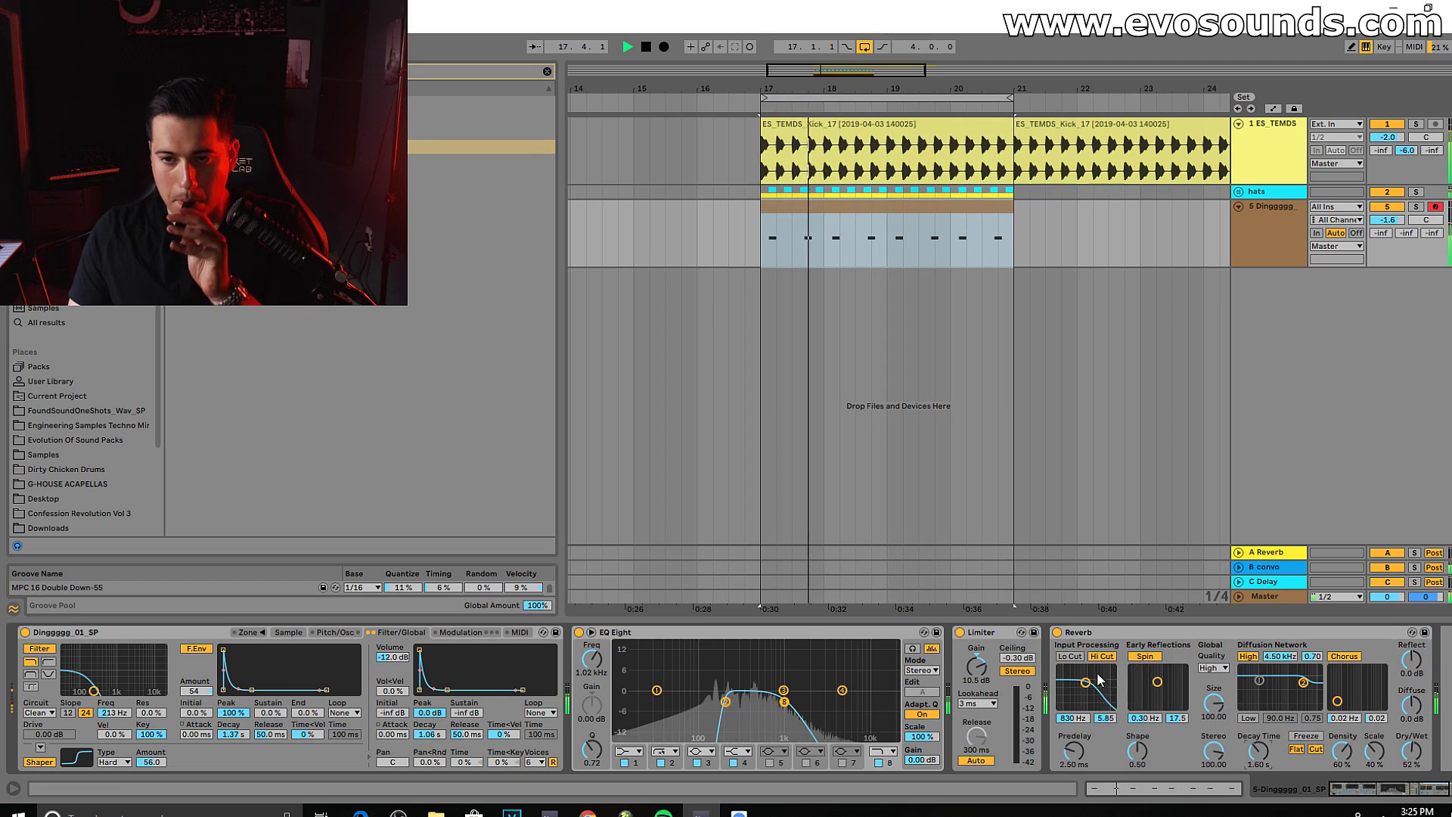
pyautogui.moveTo(1085, 682); pyautogui.dragTo(1080, 682)
# Step: Soften EQ Eight's low cut to 167 Hz with a Q of 0.26 and set the Dinggggg track's volume to 0.4 dB
pyautogui.moveTo(733, 705); pyautogui.dragTo(719, 720)
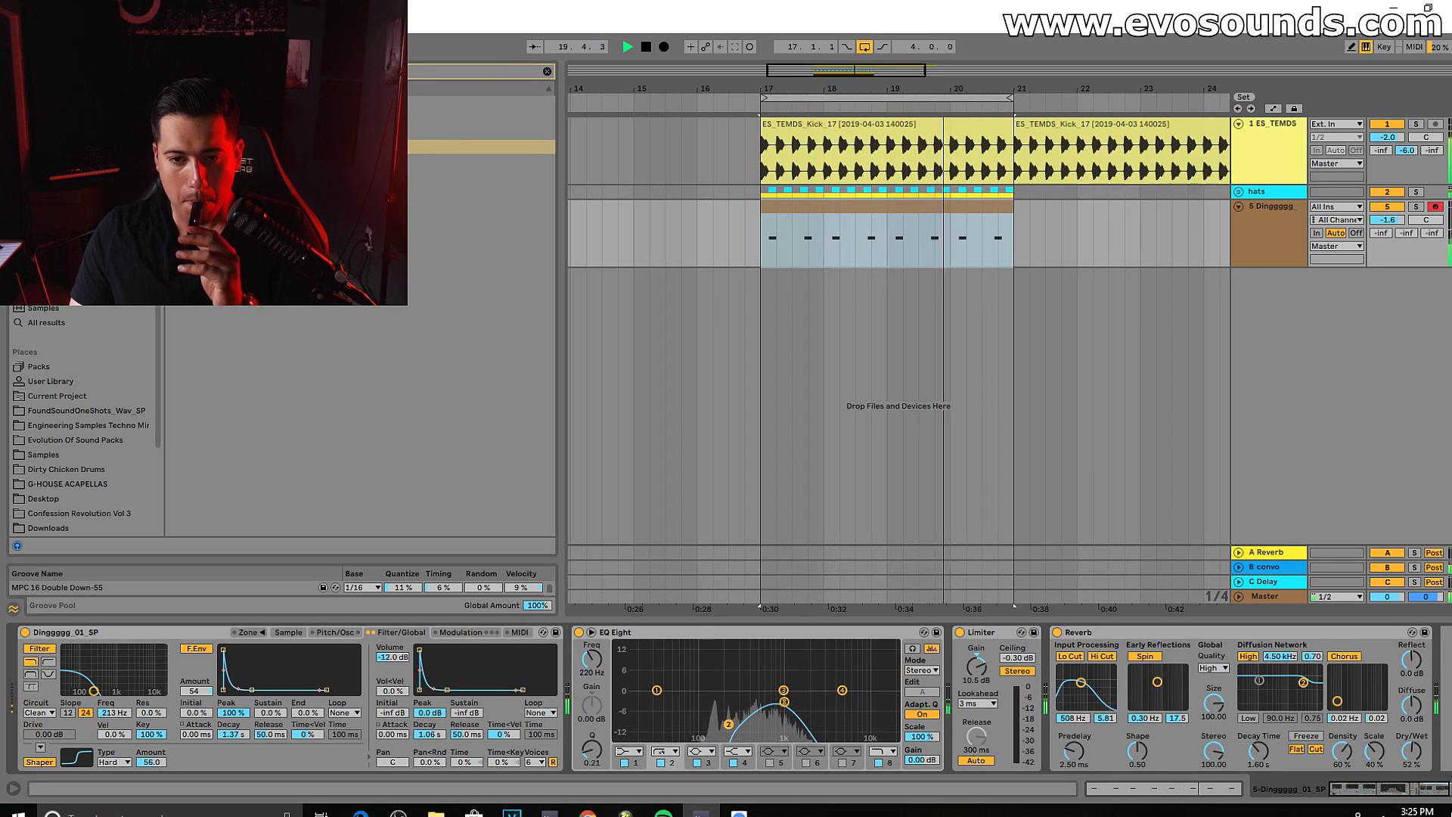
pyautogui.moveTo(1386, 220); pyautogui.dragTo(1387, 212)
pyautogui.press('space')
# Step: Find Saturator in the browser and insert it between EQ Eight and the Limiter
pyautogui.click(547, 72)
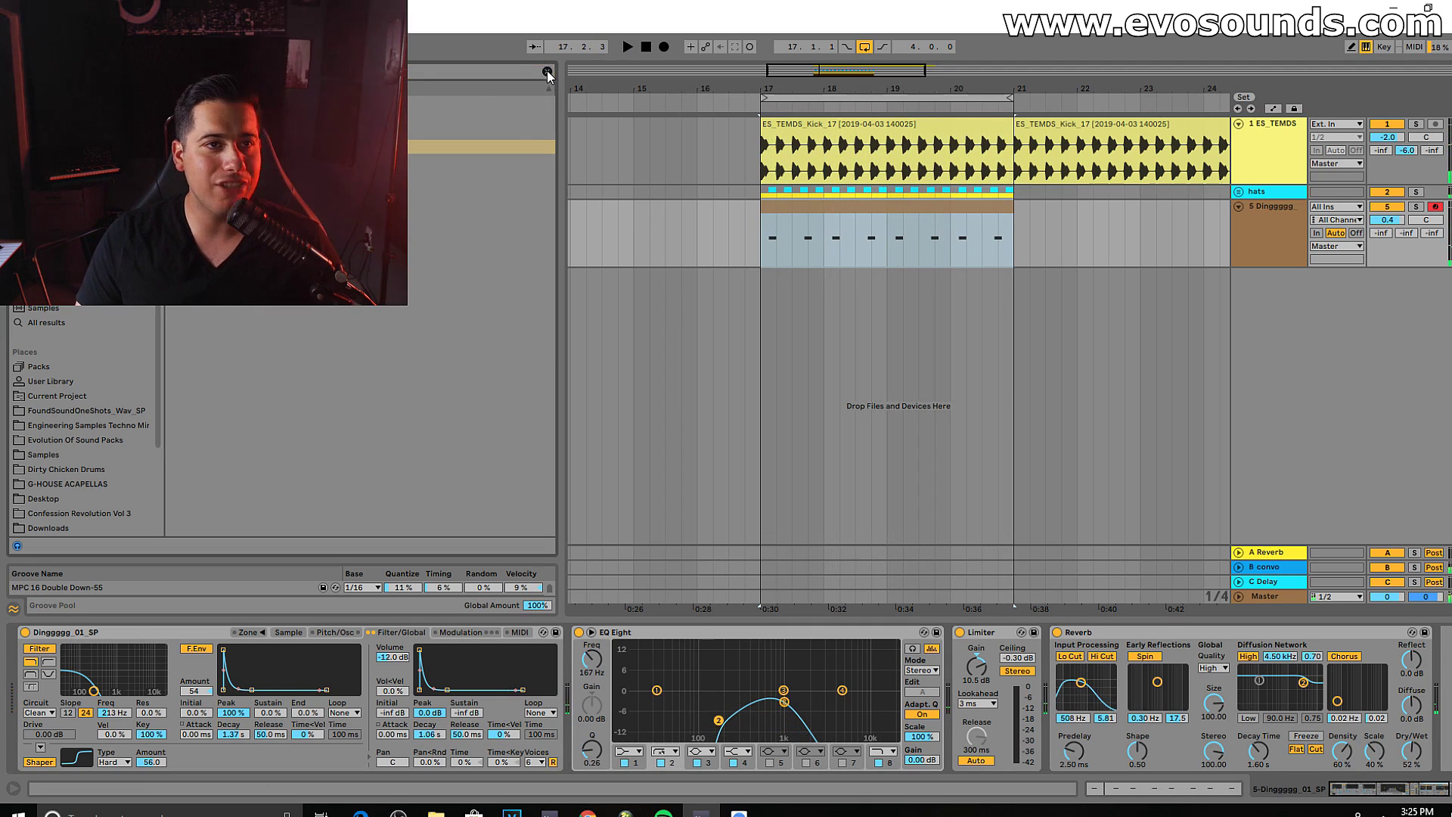
pyautogui.write('comp')
pyautogui.moveTo(363, 118); pyautogui.dragTo(1013, 715)
pyautogui.press('space')
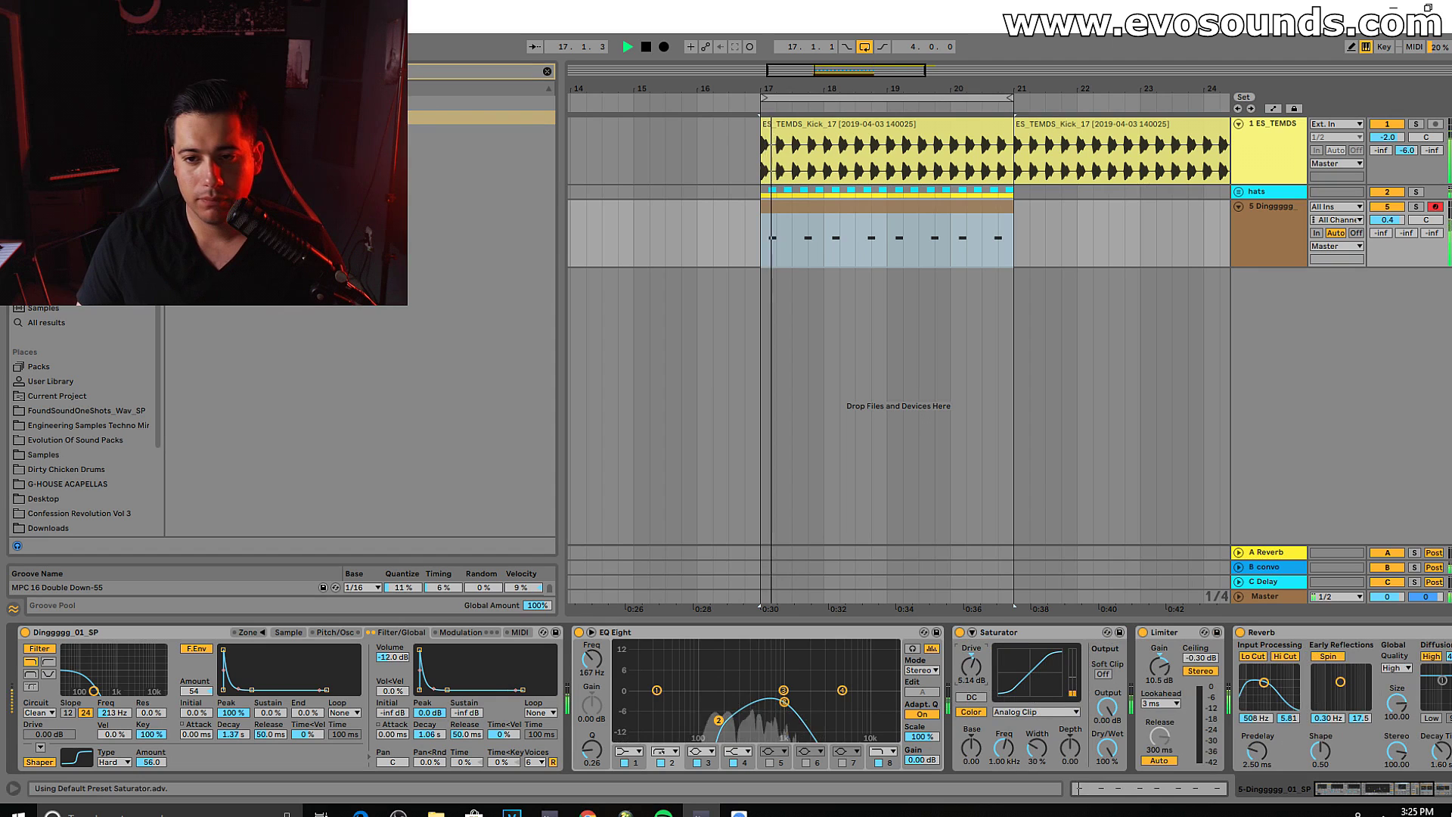
# Step: Set Saturator to Medium Curve with 3.43 dB drive, and retune EQ Eight's low cut to 235 Hz while checking the mixer levels
pyautogui.click(1036, 712)
pyautogui.click(1033, 751)
pyautogui.moveTo(971, 666); pyautogui.dragTo(971, 677)
pyautogui.press('Tab')
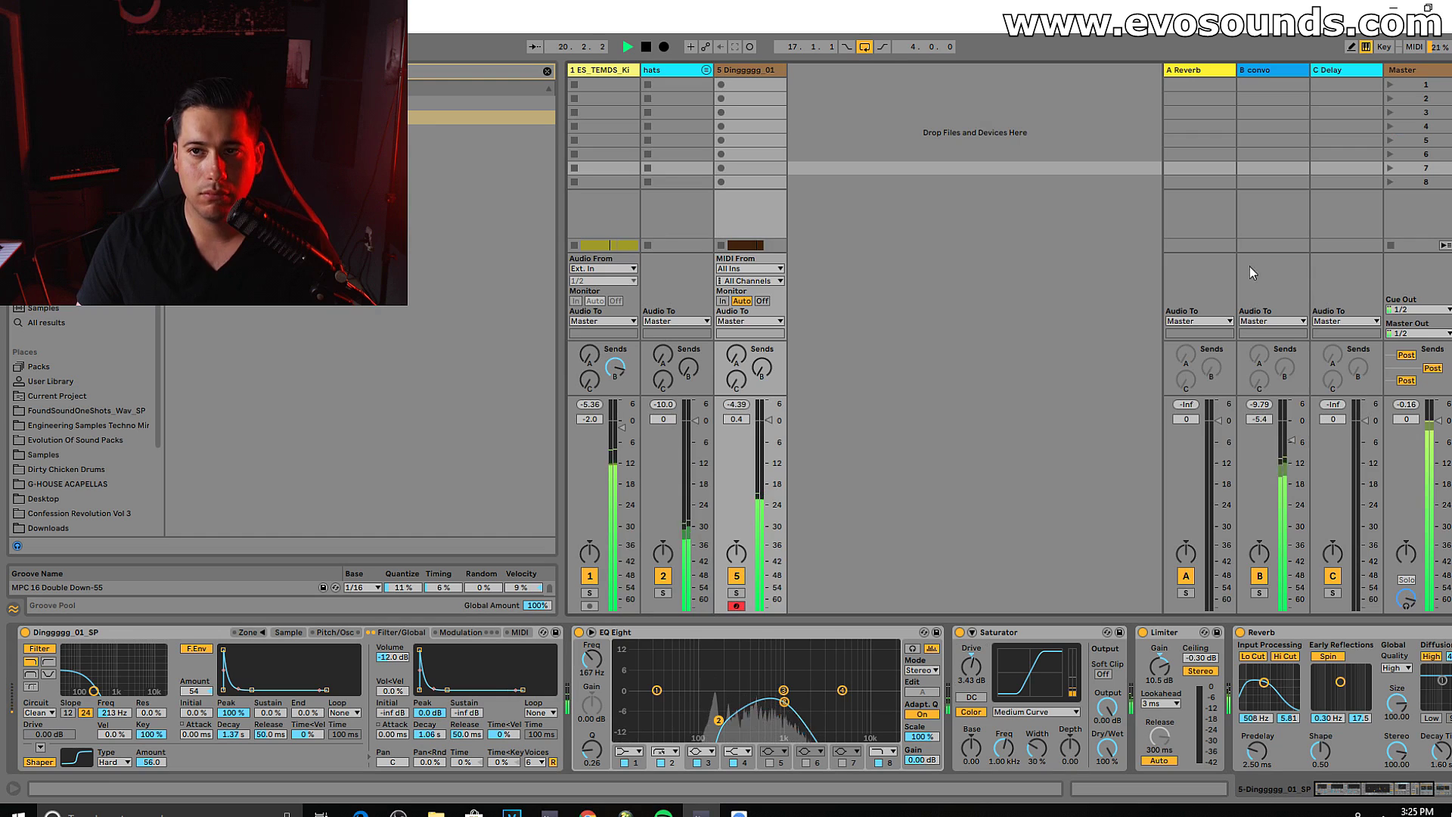
pyautogui.press('space')
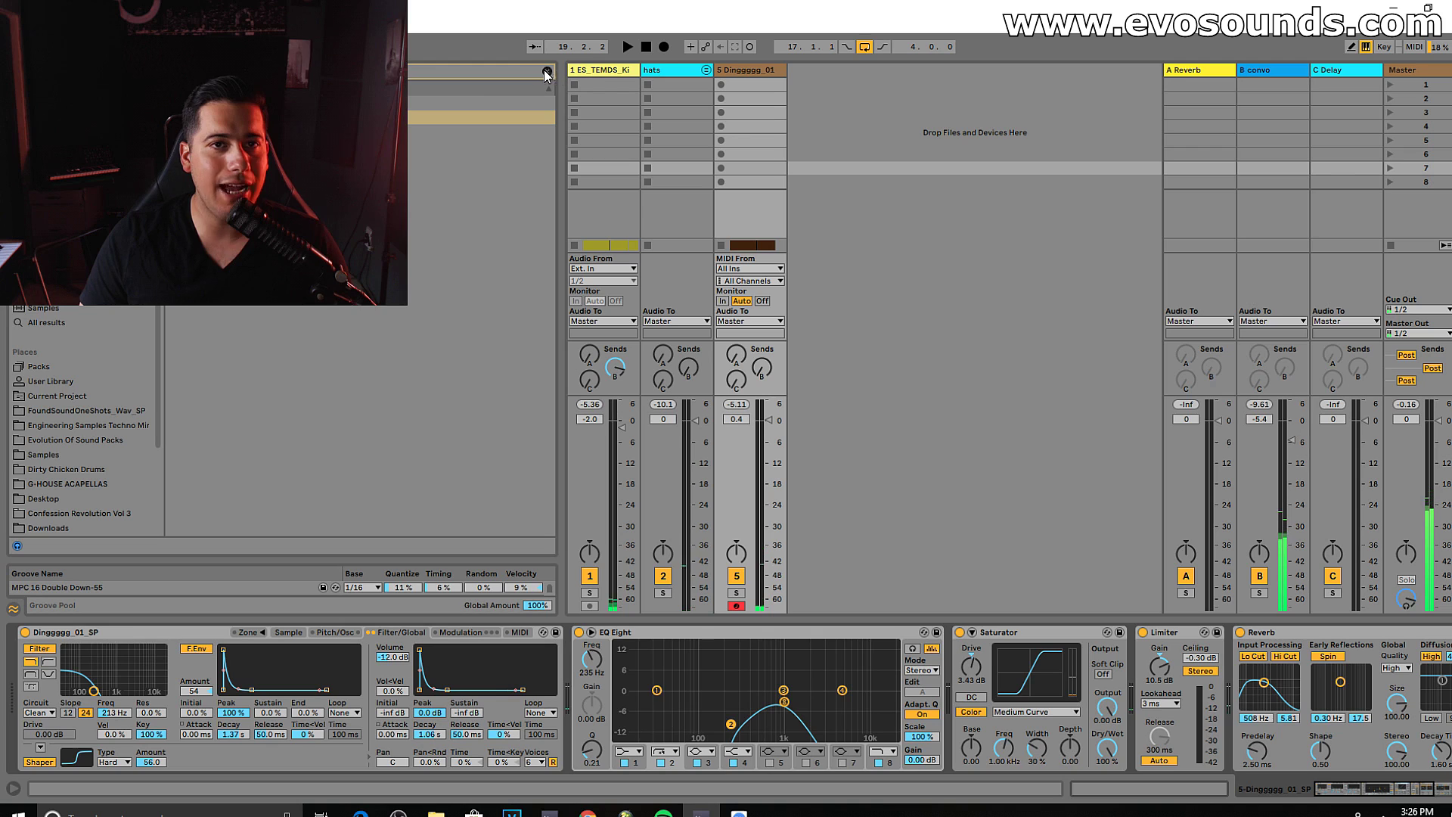
# Step: Insert a second EQ Eight between Saturator and the Limiter with a high cut at 612 Hz, and return to the arrangement
pyautogui.click(1150, 679)
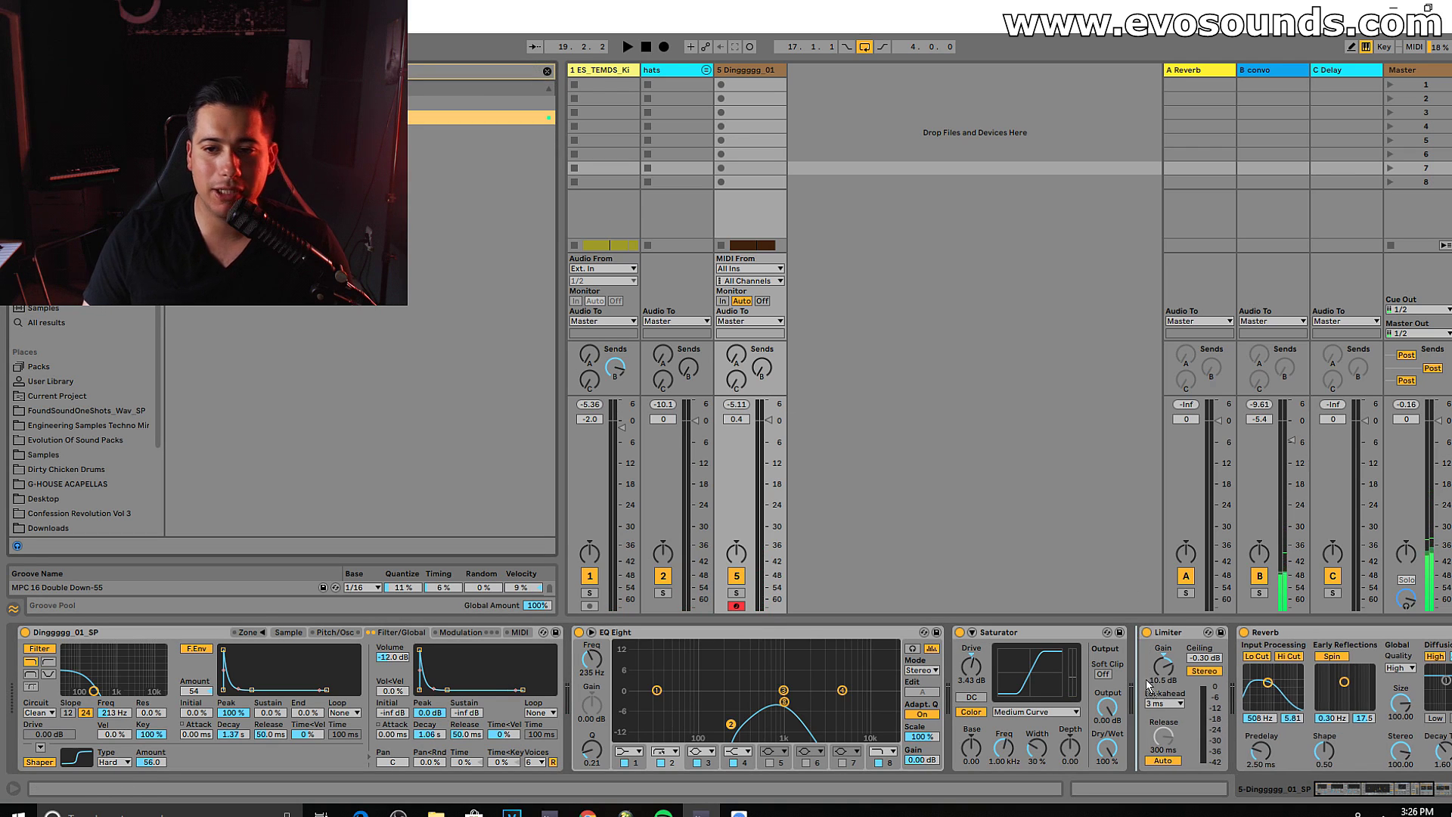
pyautogui.moveTo(1140, 691); pyautogui.dragTo(1140, 691)
pyautogui.press('space')
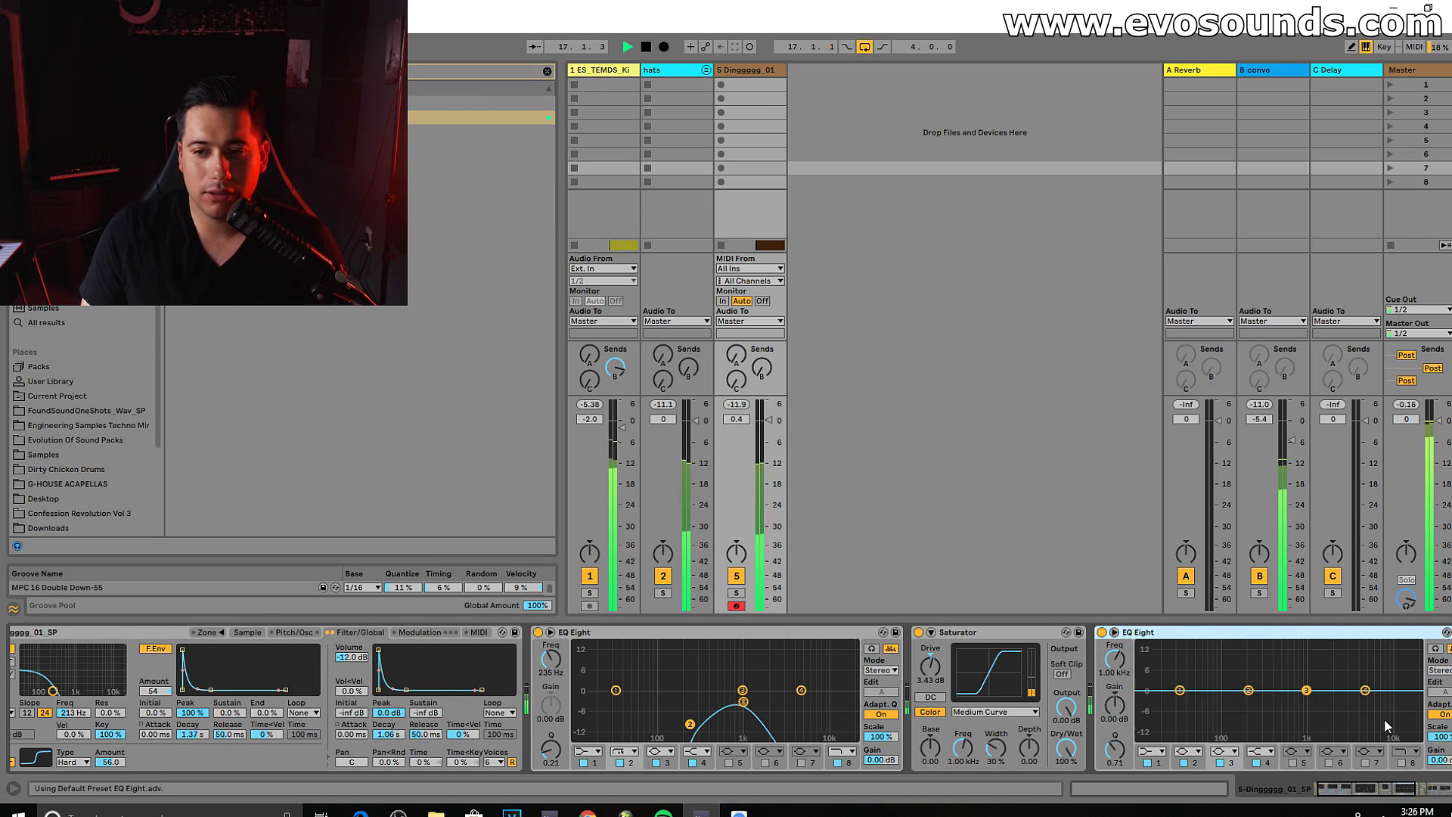
pyautogui.click(1401, 763)
pyautogui.moveTo(1411, 690); pyautogui.dragTo(1288, 700)
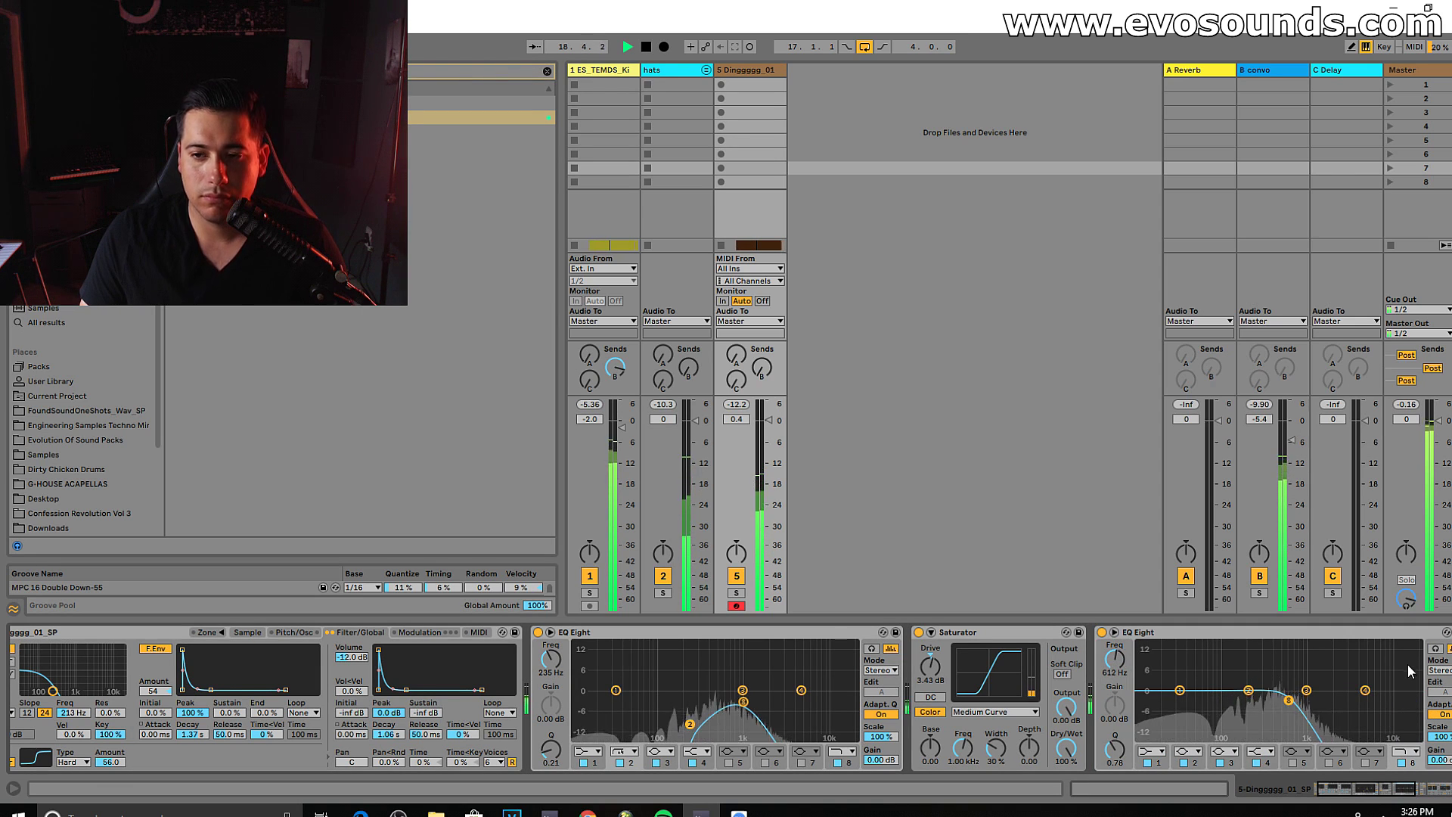
pyautogui.click(1407, 791)
pyautogui.moveTo(1406, 794); pyautogui.dragTo(1354, 790)
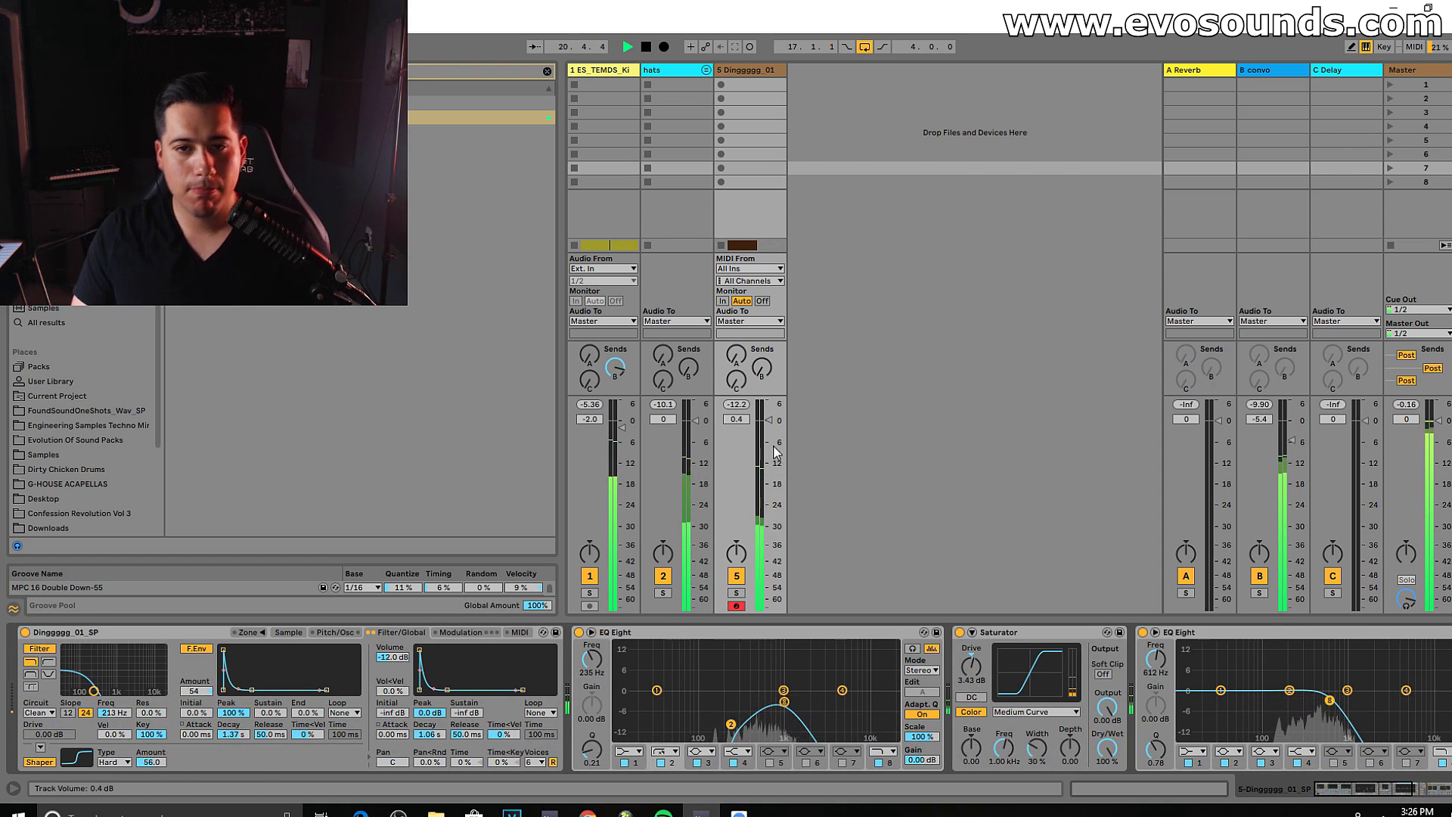
pyautogui.press('Tab')
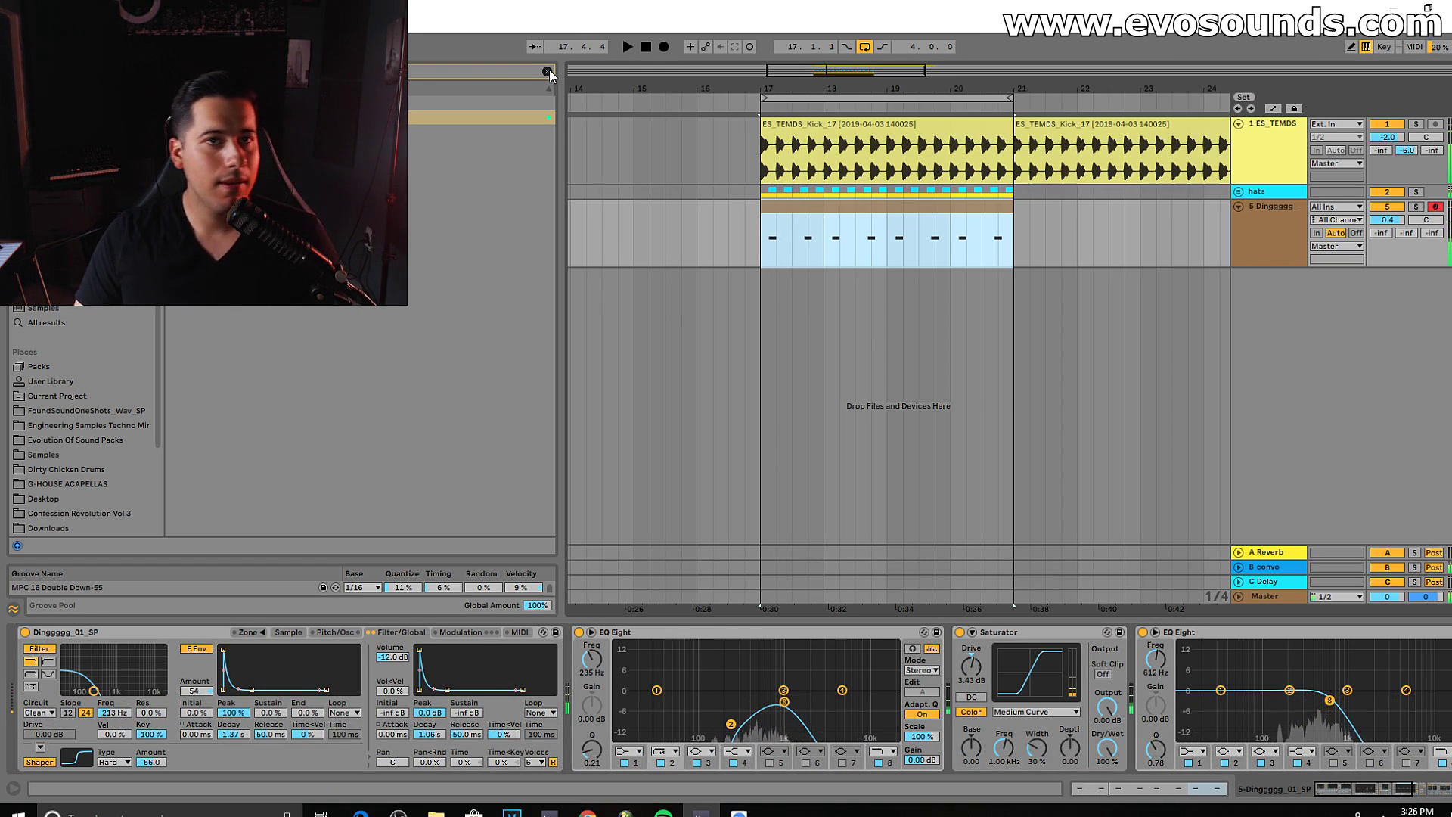
# Step: Find Echo in the browser and replace the Delay on return track C with it
pyautogui.click(547, 71)
pyautogui.click(550, 70)
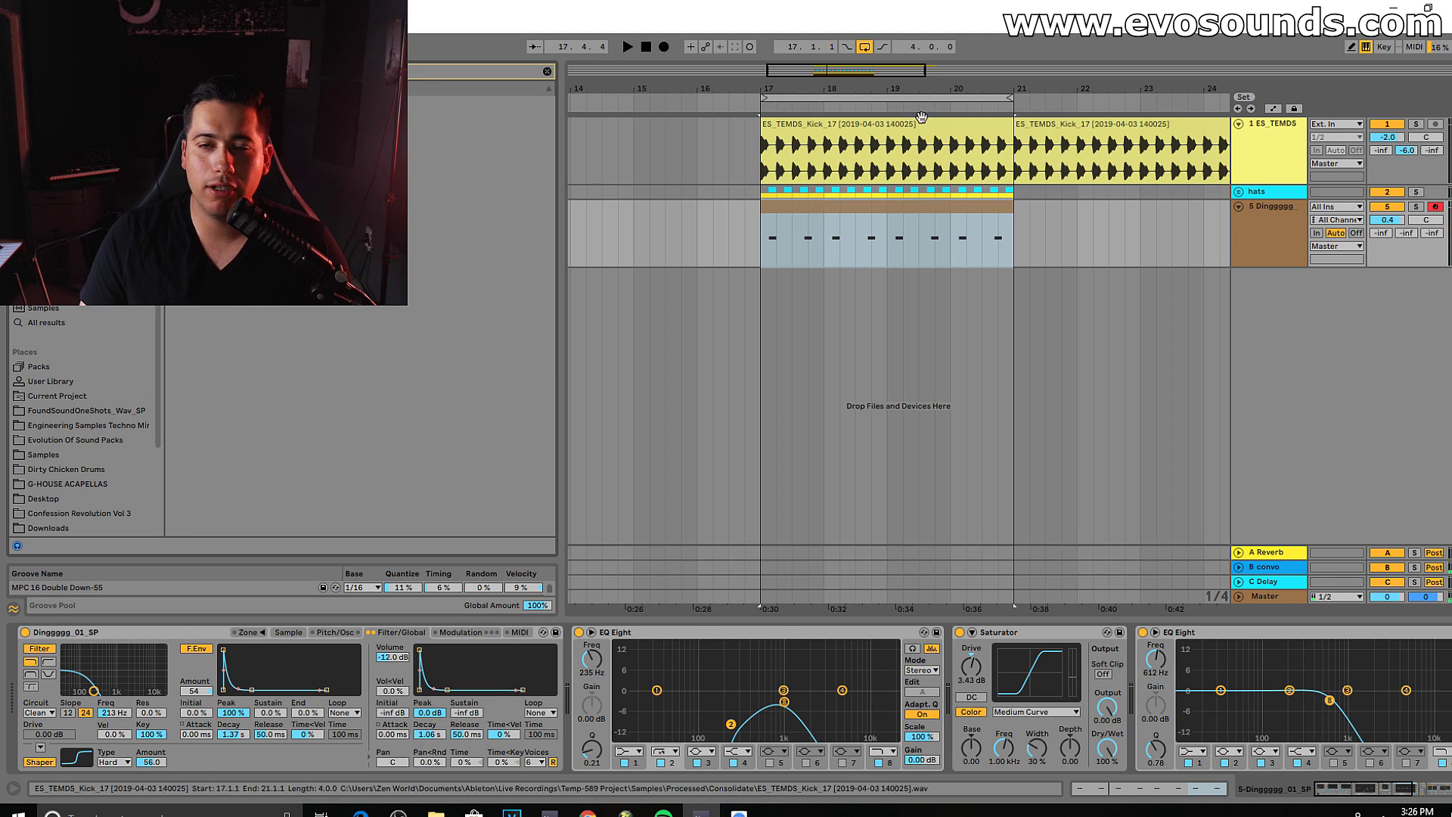
pyautogui.press('Tab')
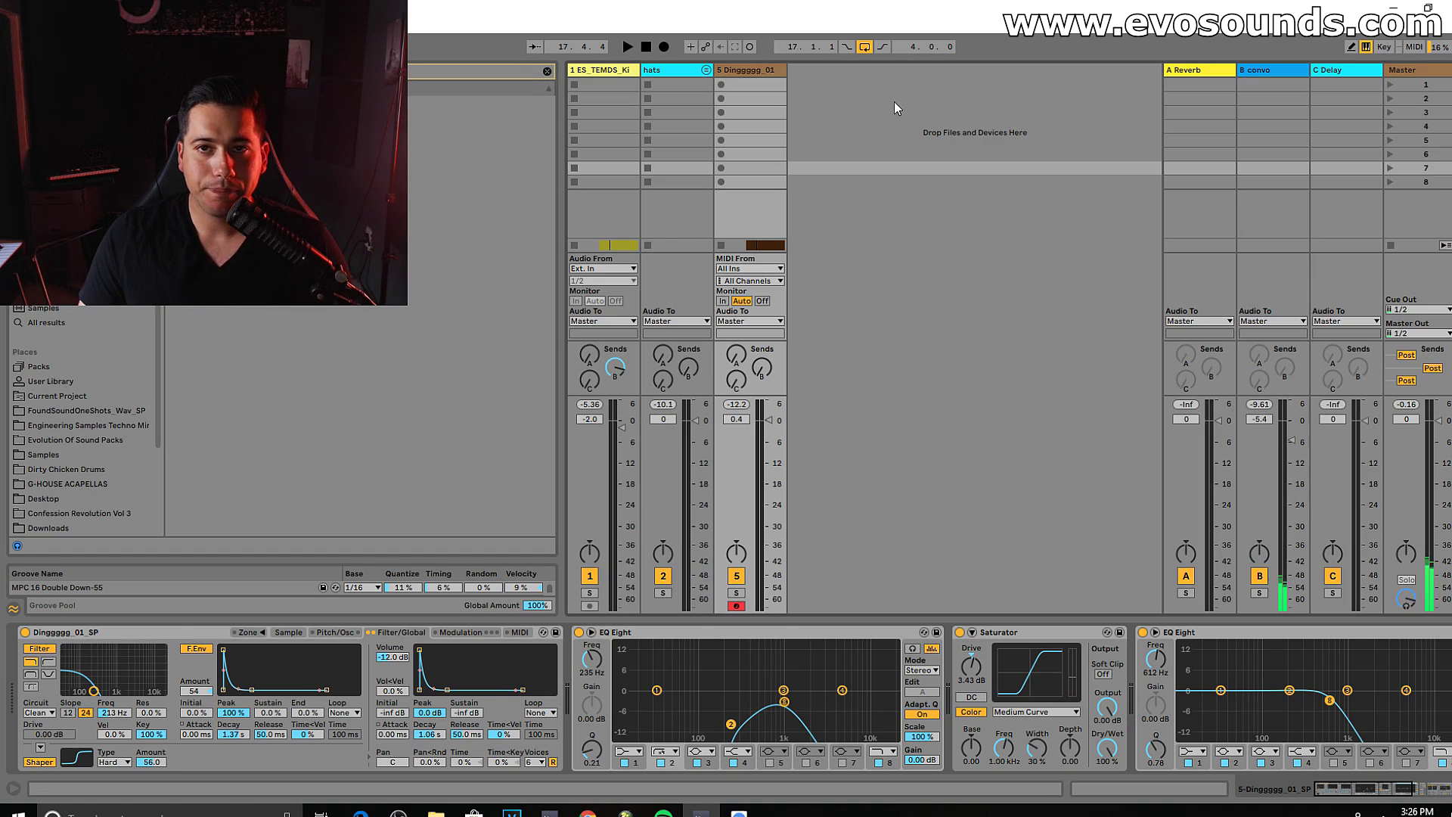
pyautogui.click(1325, 70)
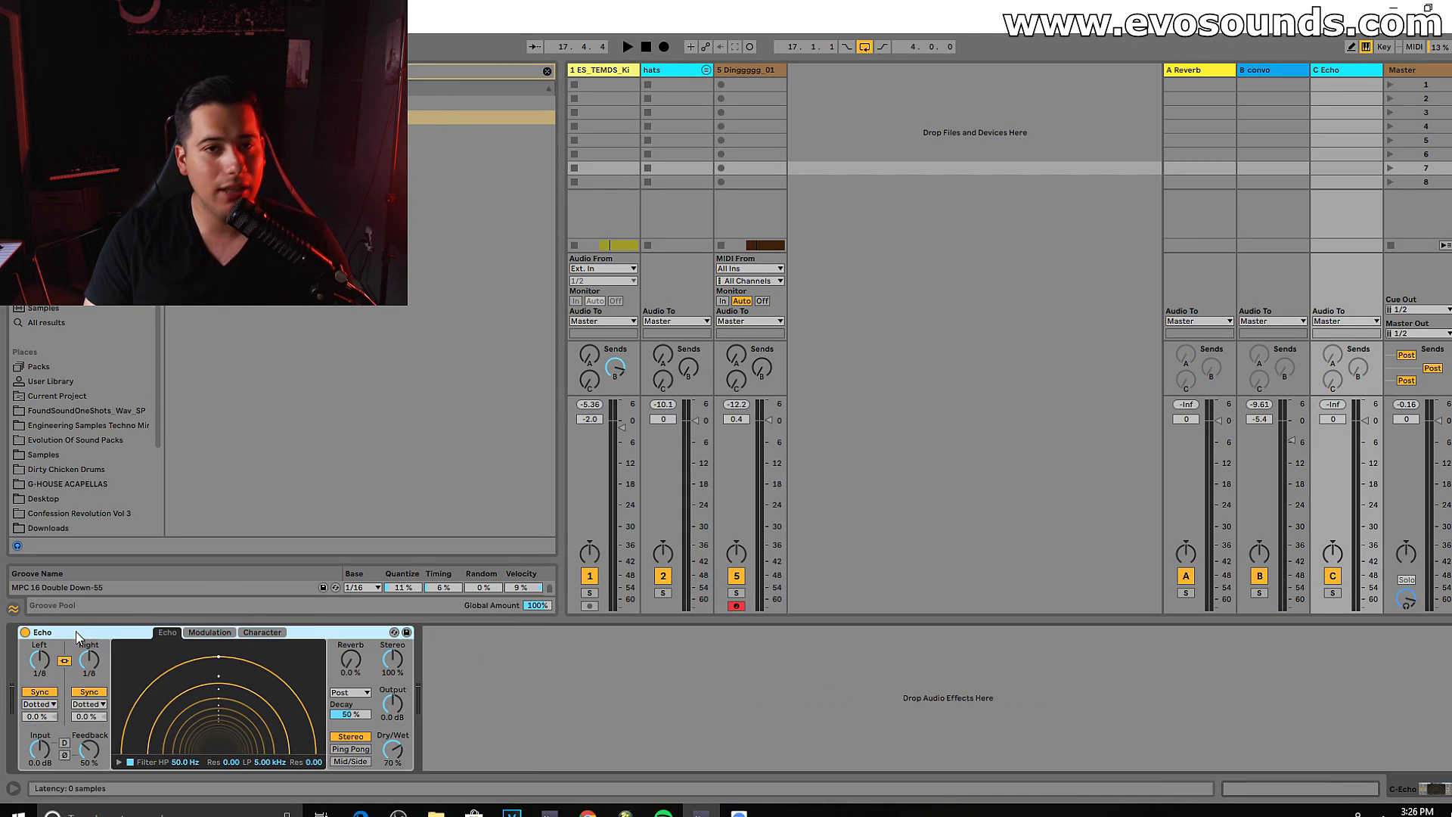
# Step: Set Echo's Dry/Wet to 100% and both tempo-synced delay times to 1/4
pyautogui.moveTo(402, 760); pyautogui.dragTo(401, 758)
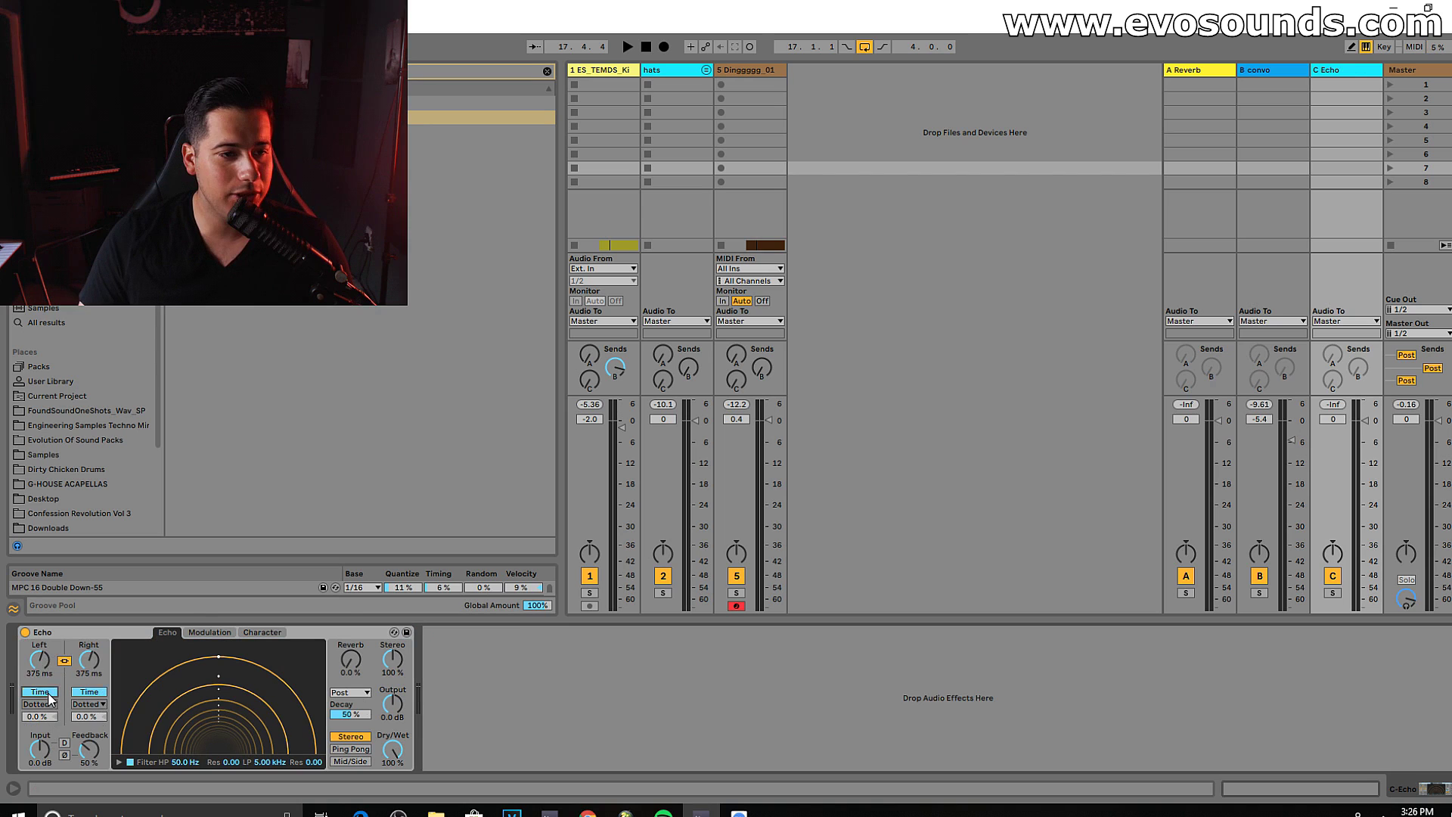
pyautogui.moveTo(40, 660); pyautogui.dragTo(41, 649)
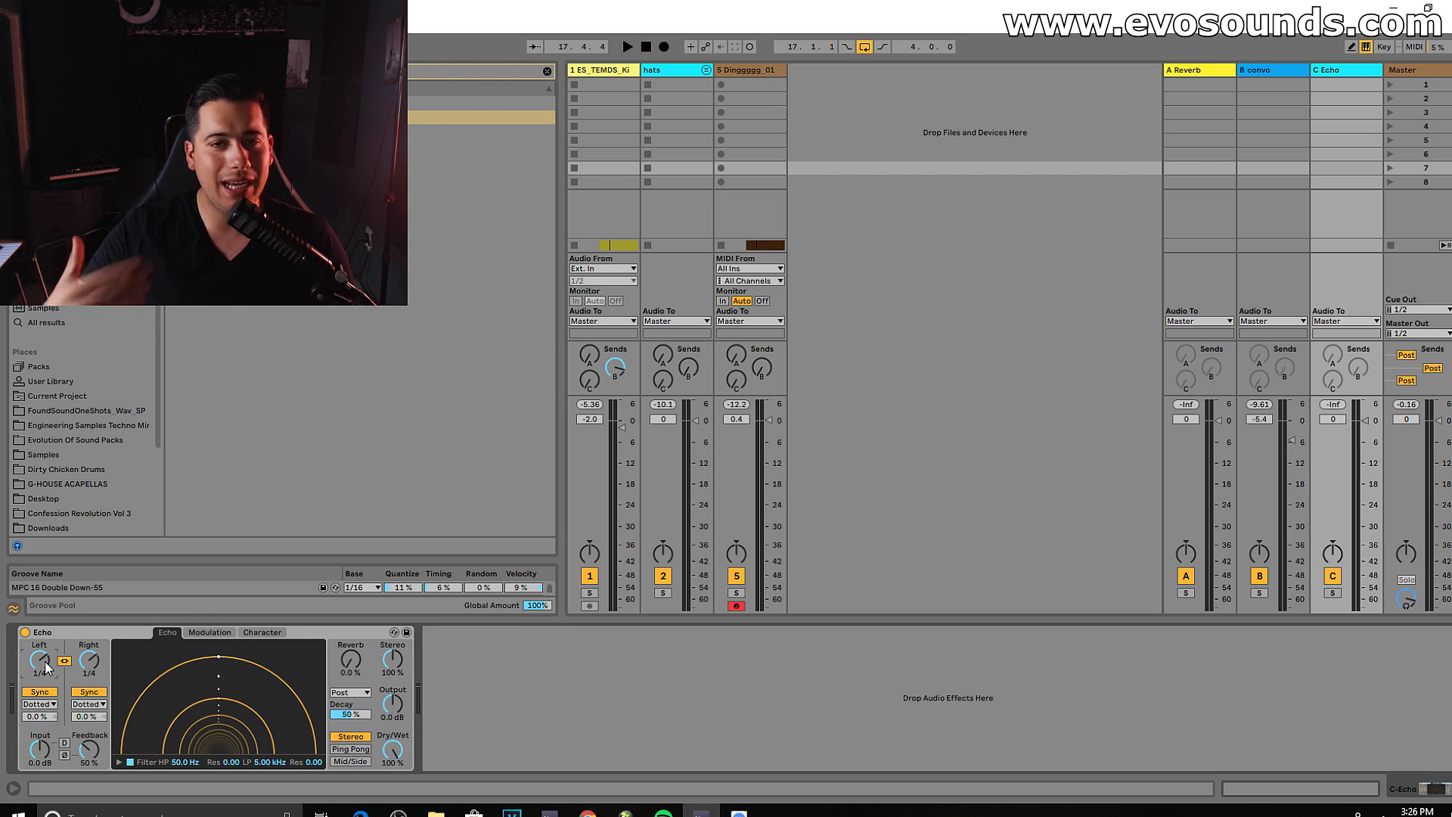
pyautogui.press('Tab')
pyautogui.press('Tab')
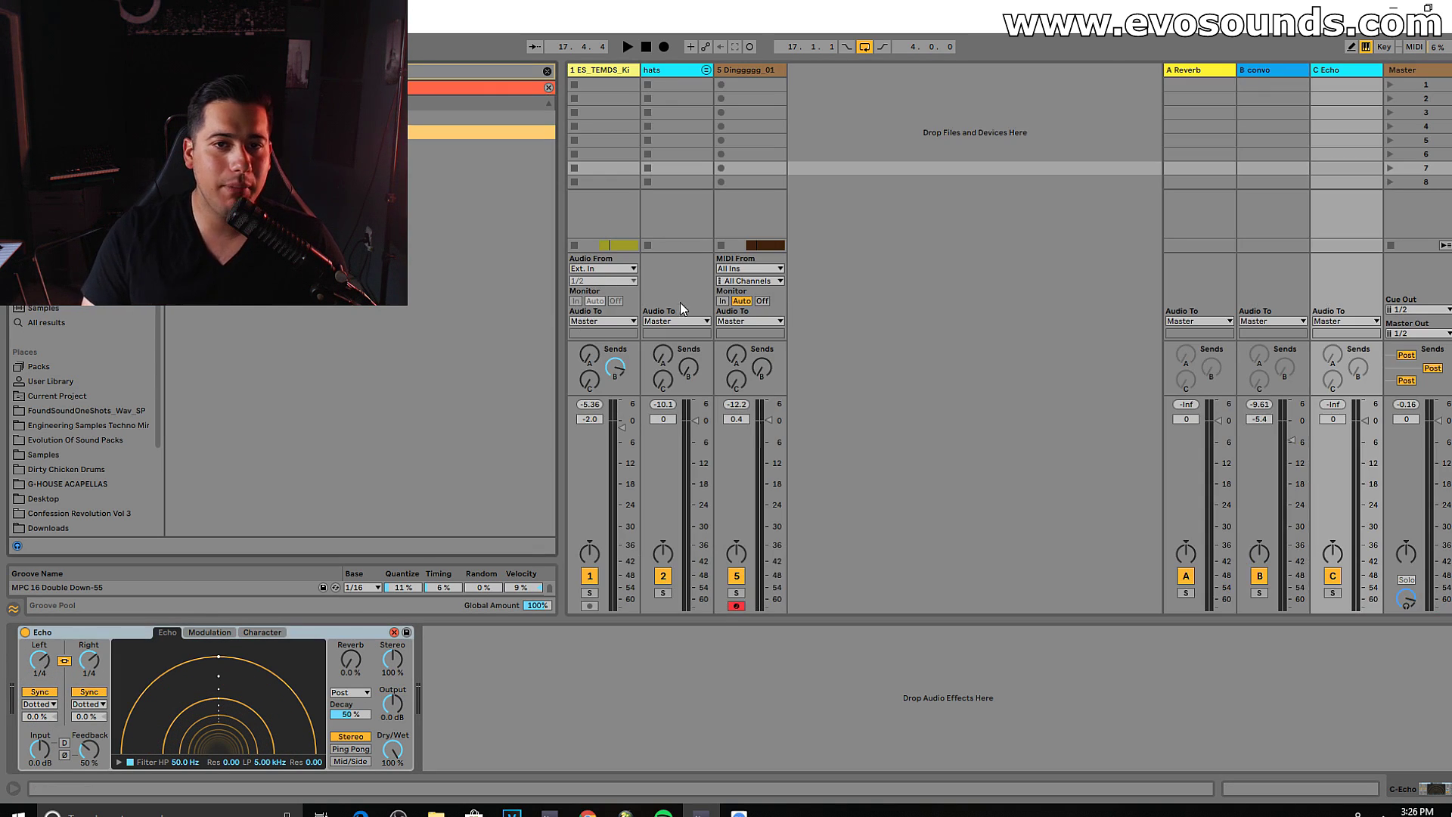
pyautogui.click(548, 88)
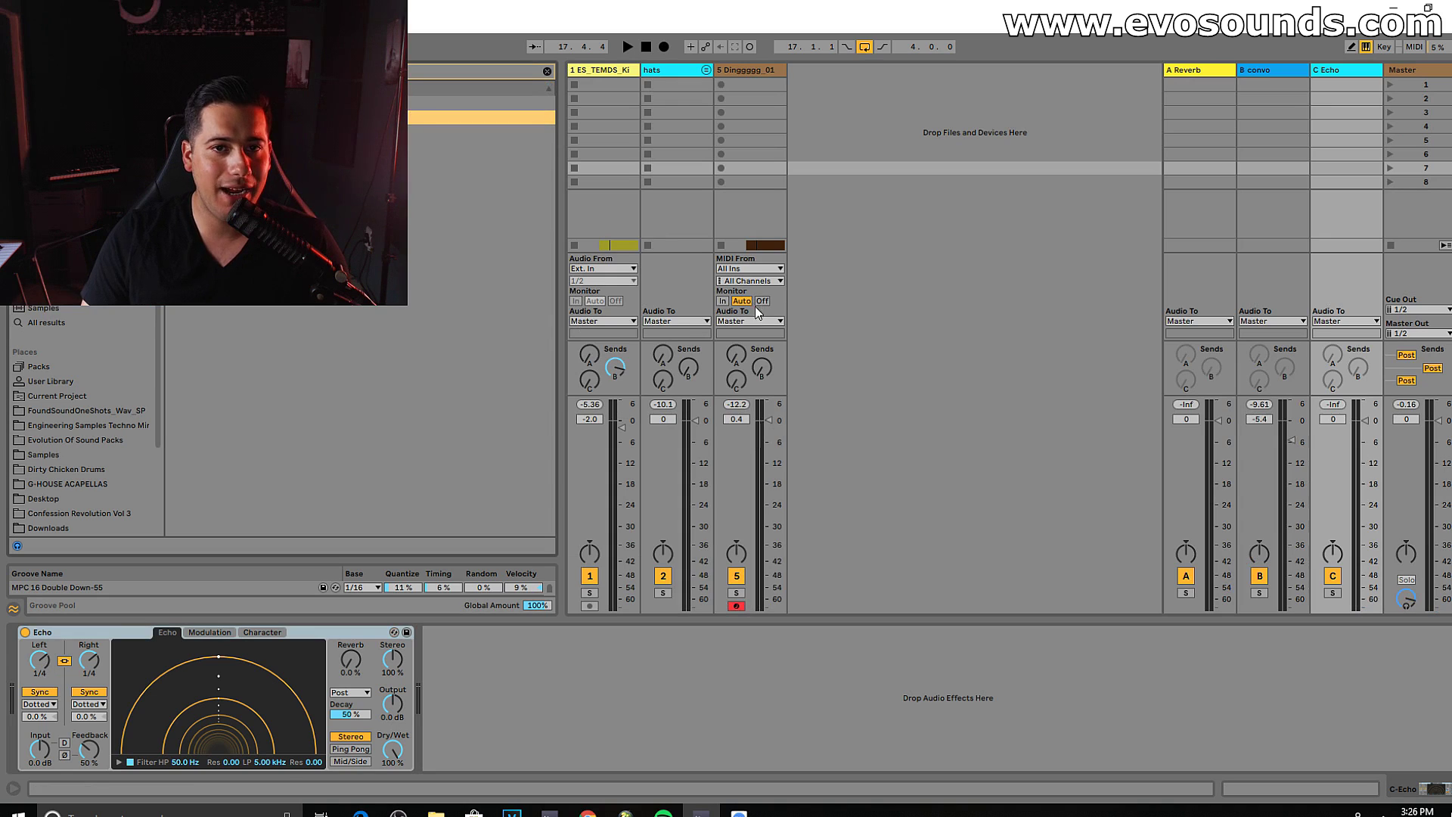
# Step: Raise the Dinggggg track's send C, and set both Echo delay times to straight 1/8 notes during playback
pyautogui.click(738, 379)
pyautogui.press('space')
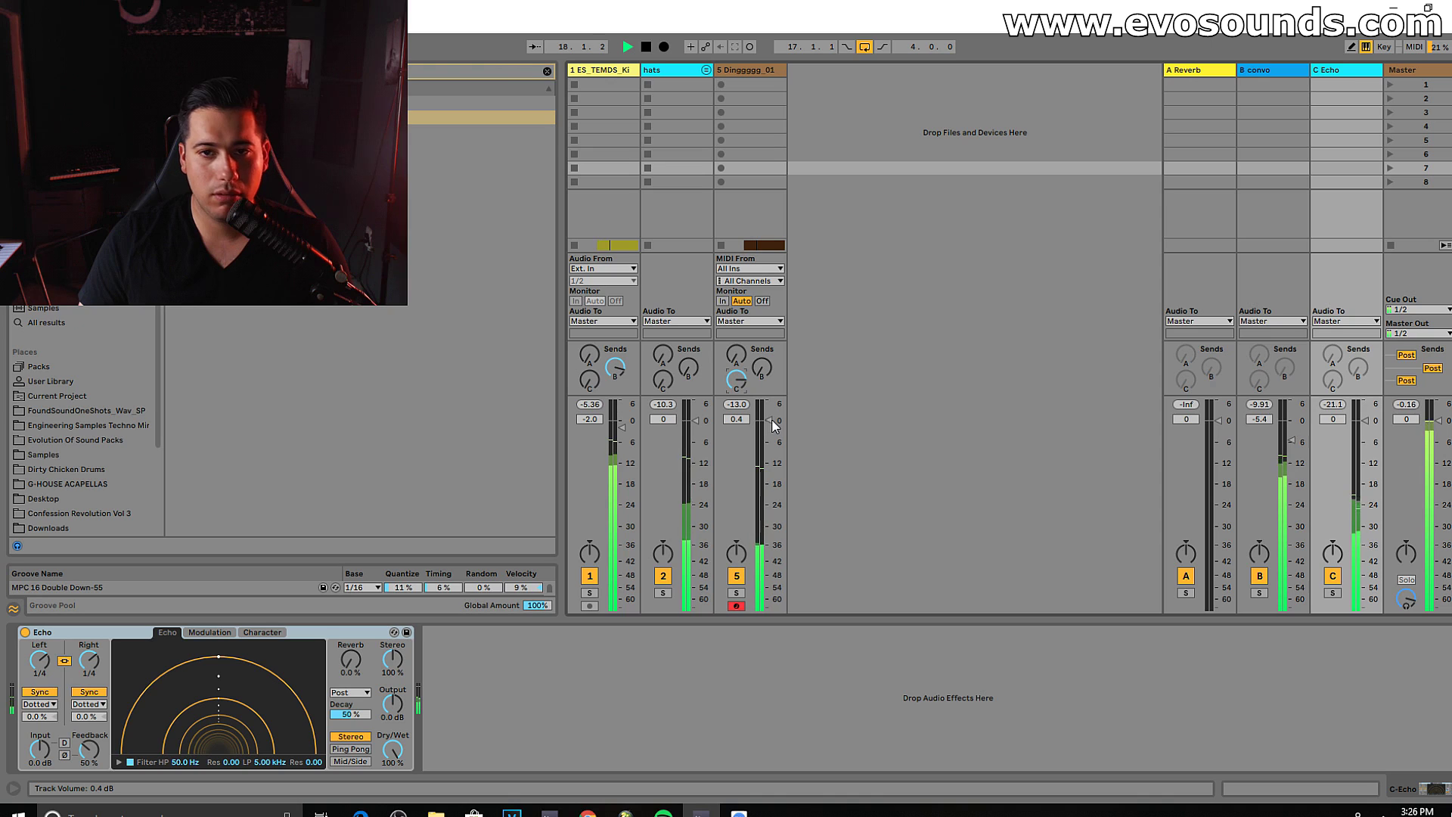
pyautogui.click(87, 704)
pyautogui.click(86, 716)
pyautogui.press('space')
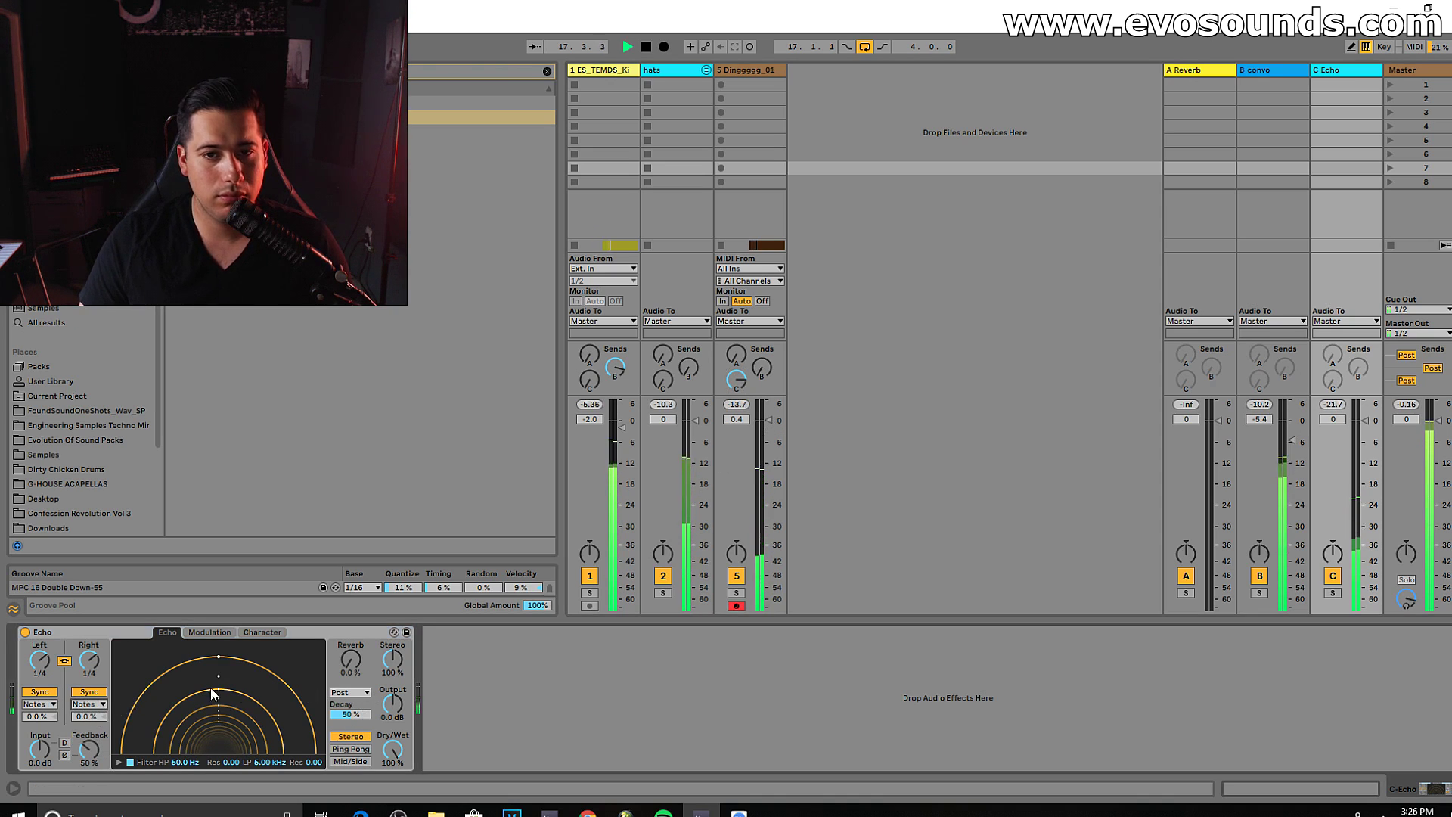
pyautogui.moveTo(89, 660); pyautogui.dragTo(89, 677)
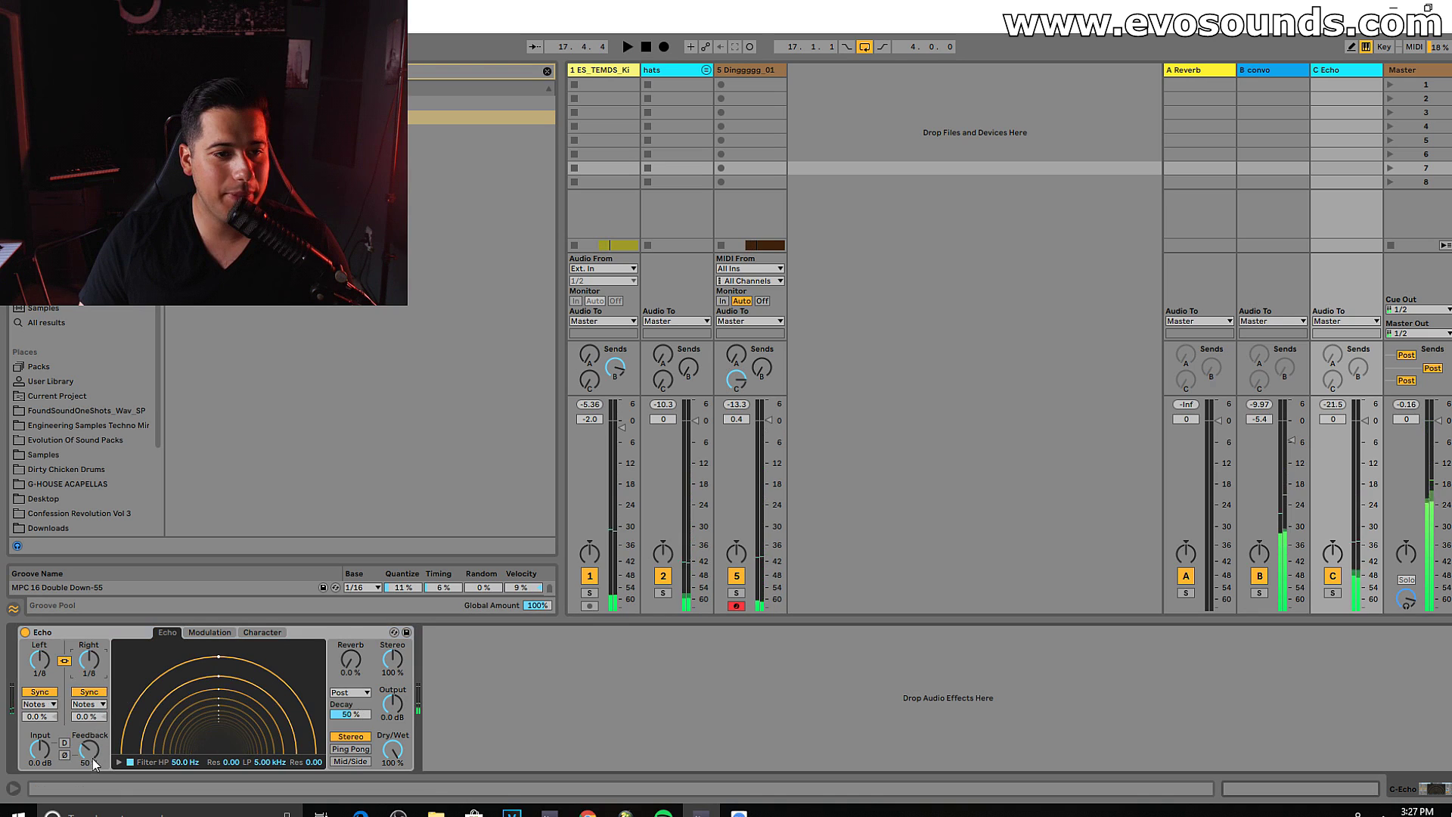
# Step: Set Echo's filter to HP 118 Hz and LP 422 Hz with 80% feedback, and audition return C soloed and in the mix
pyautogui.click(118, 761)
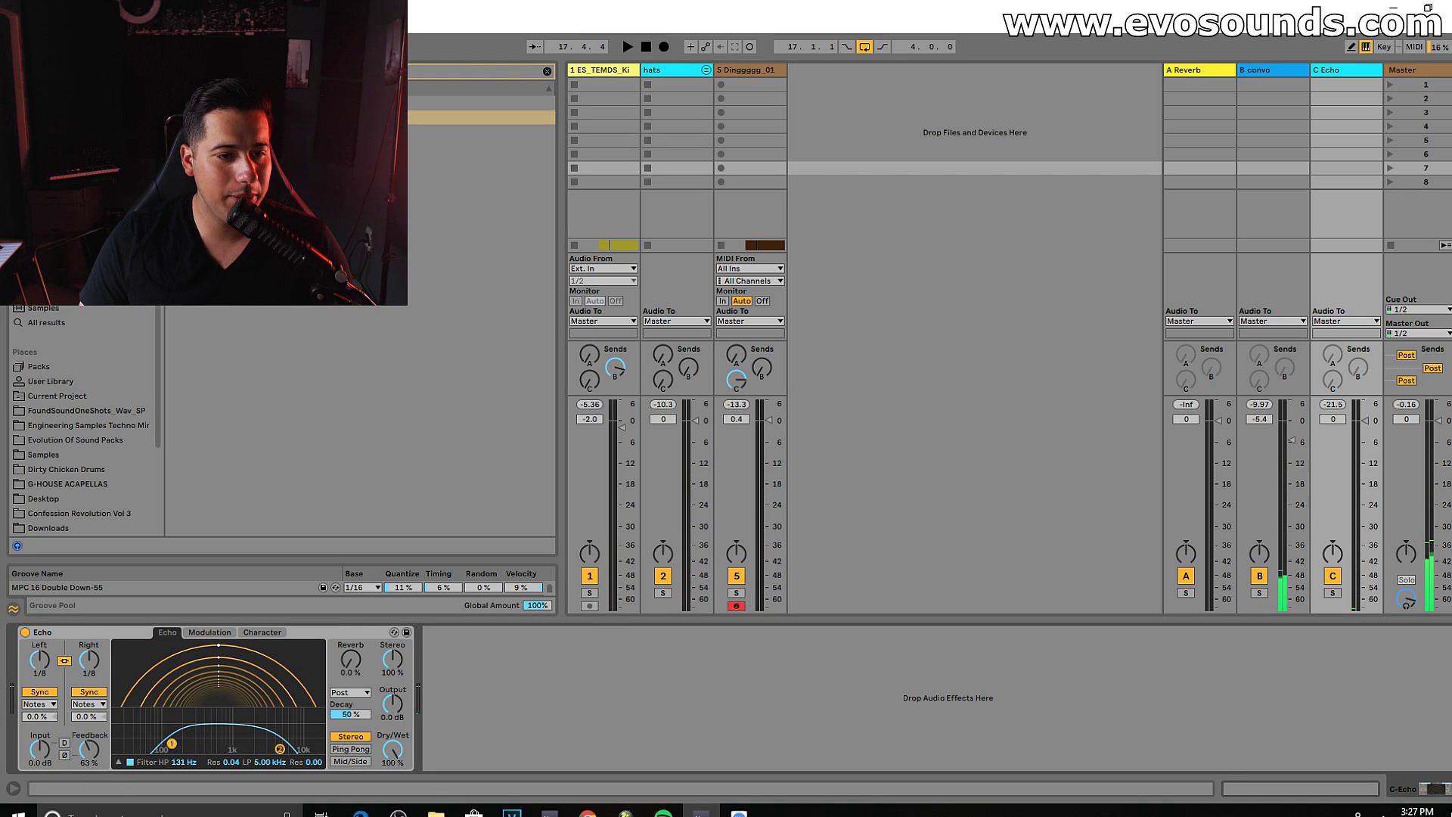
pyautogui.press('space')
pyautogui.moveTo(206, 740); pyautogui.dragTo(207, 738)
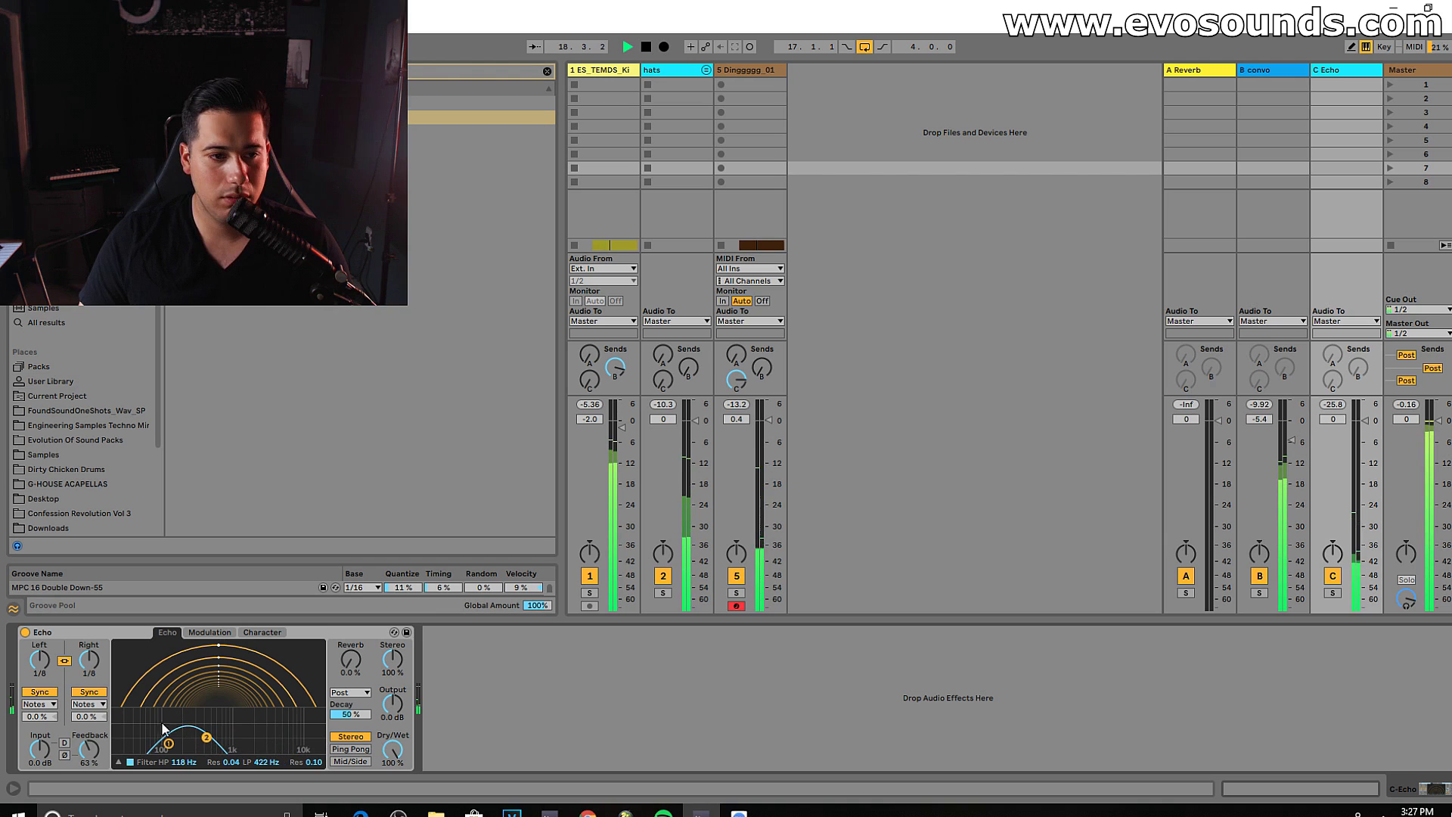
pyautogui.moveTo(163, 728); pyautogui.dragTo(164, 719)
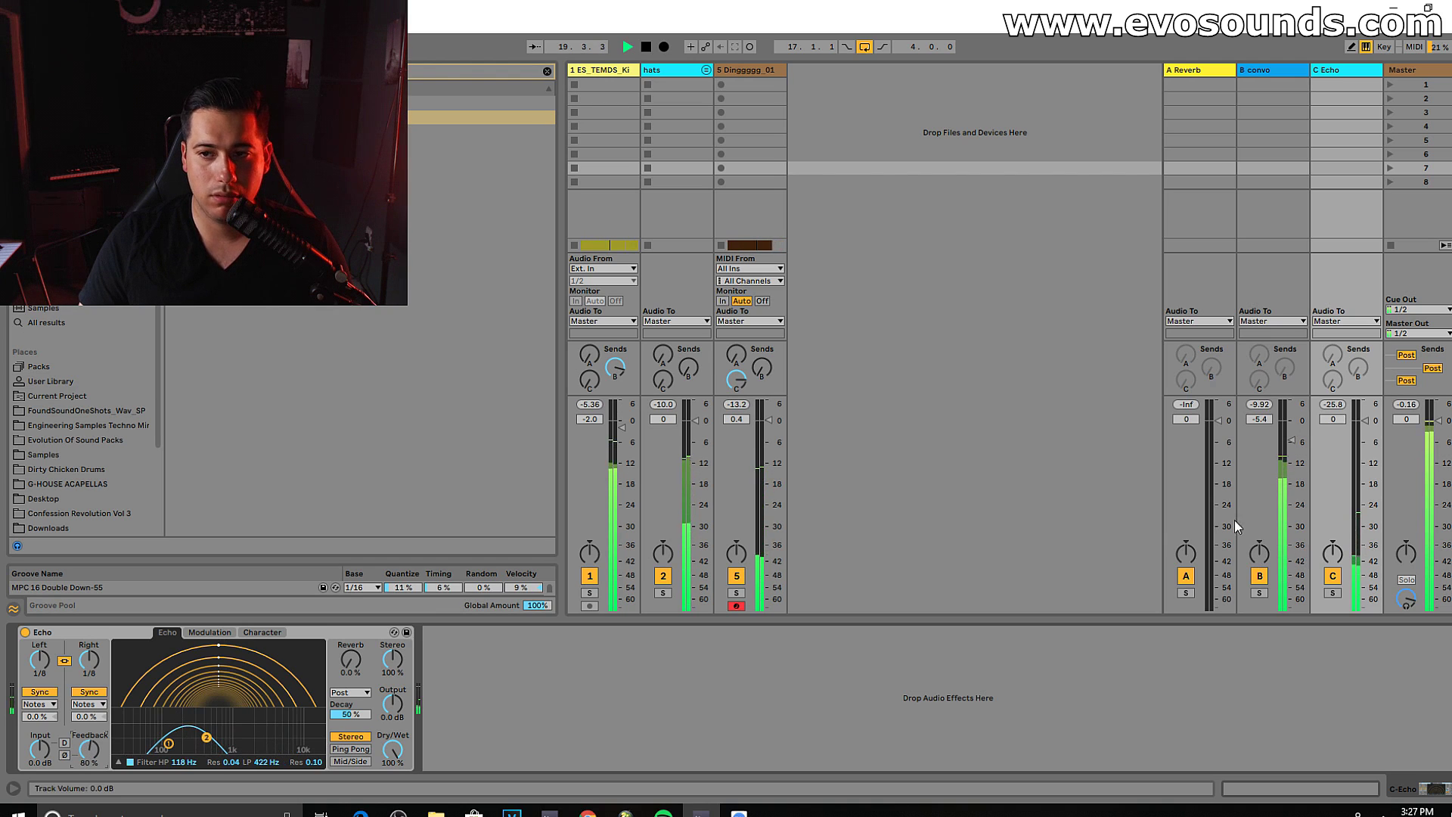
pyautogui.click(1332, 593)
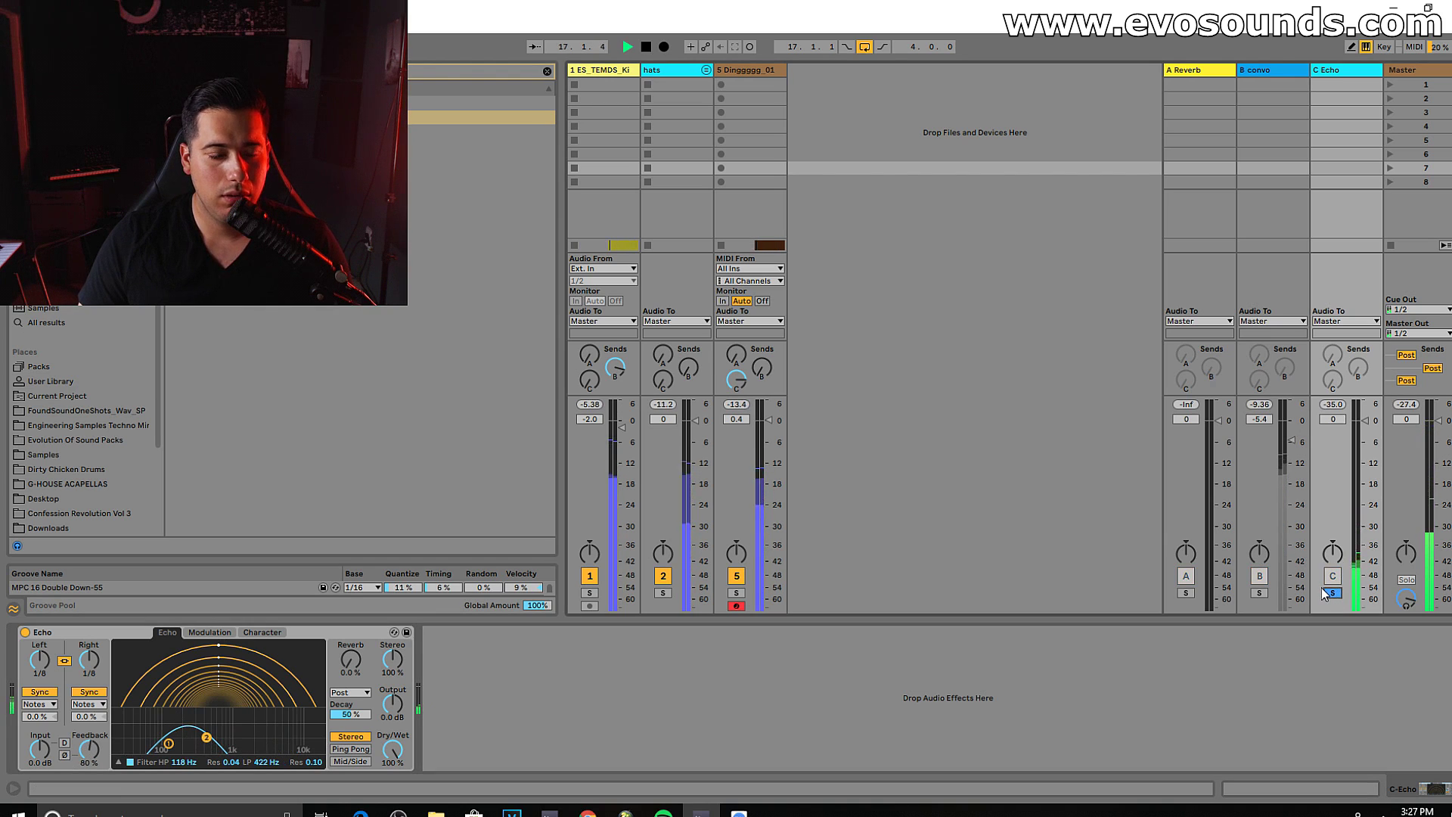
pyautogui.click(1329, 592)
pyautogui.press('space')
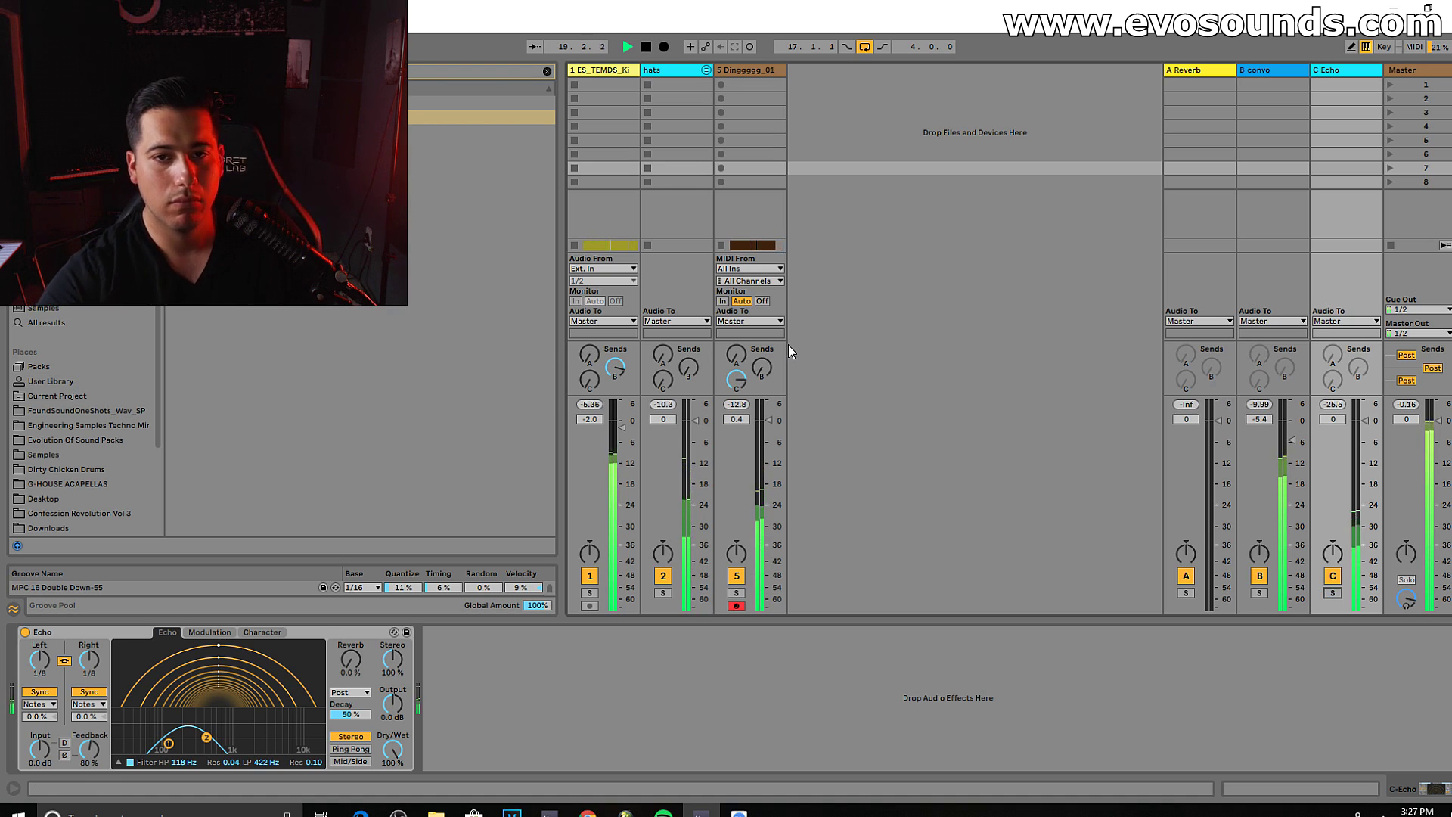
# Step: Lower the first EQ Eight's low cut on Dinggggg to 147 Hz, and add a 198 Hz low cut on the second EQ Eight
pyautogui.click(763, 67)
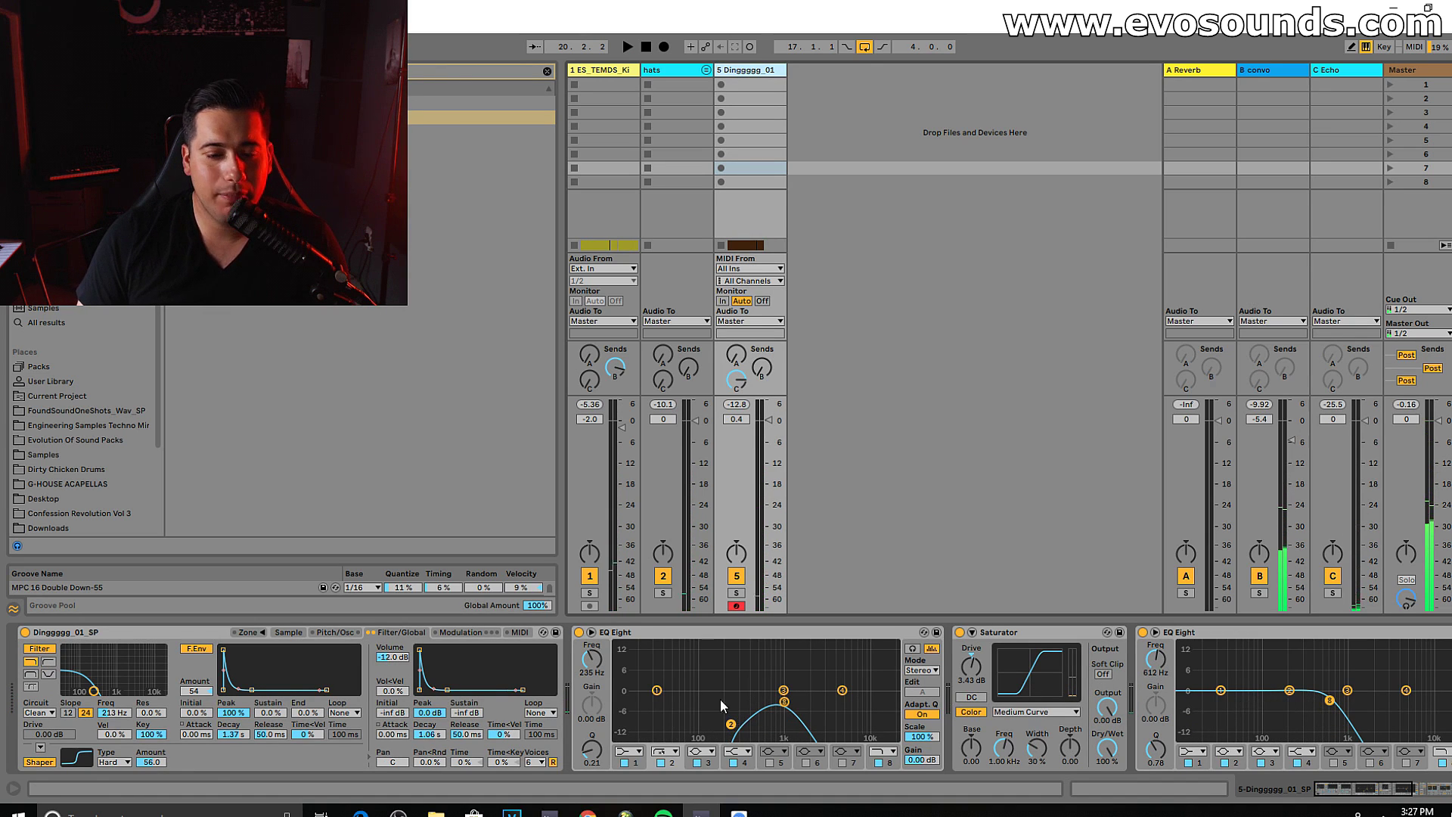
pyautogui.moveTo(735, 727); pyautogui.dragTo(713, 719)
pyautogui.press('space')
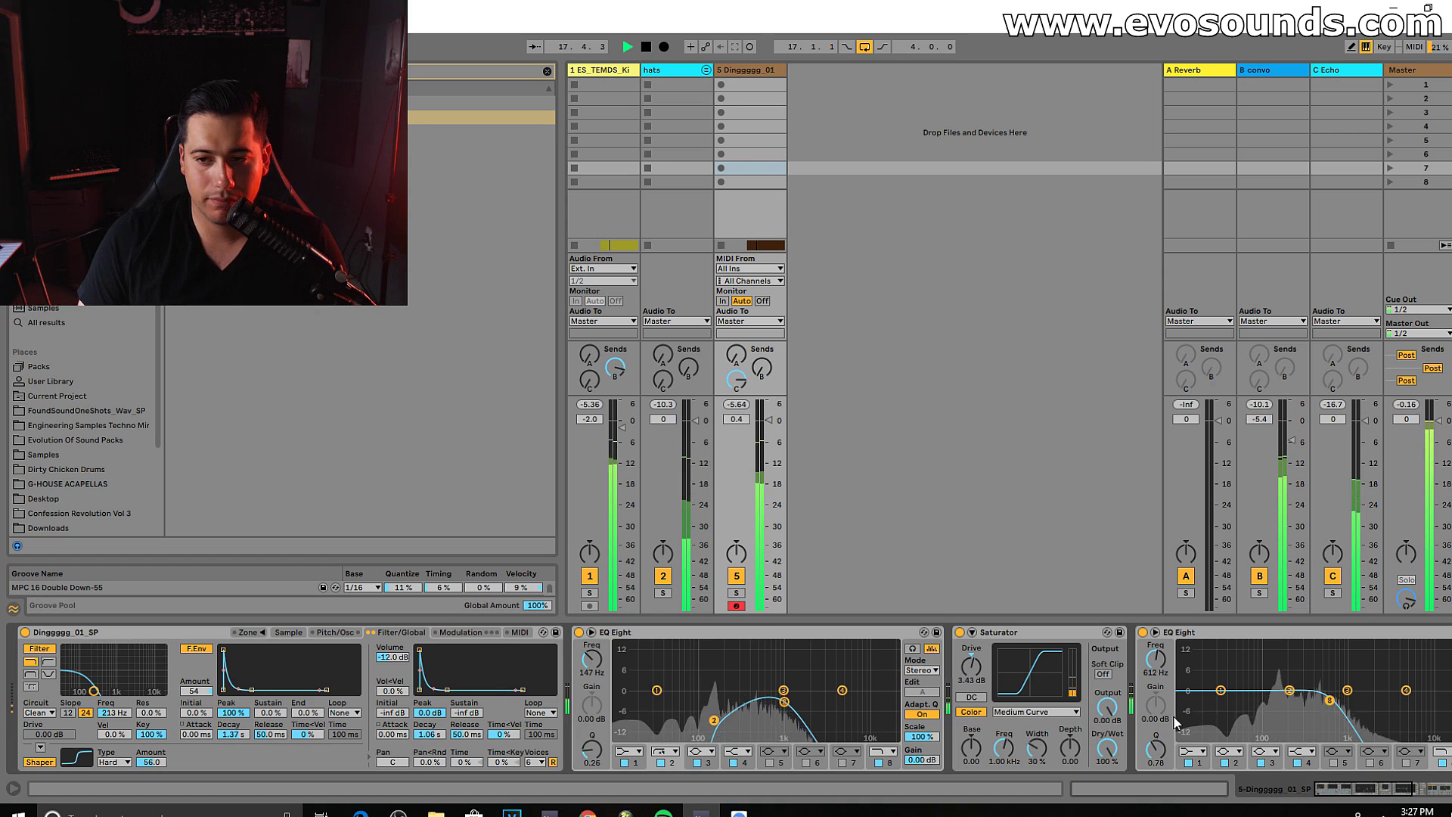
pyautogui.click(1193, 751)
pyautogui.click(1188, 671)
pyautogui.moveTo(1221, 699); pyautogui.dragTo(1288, 716)
pyautogui.press('space')
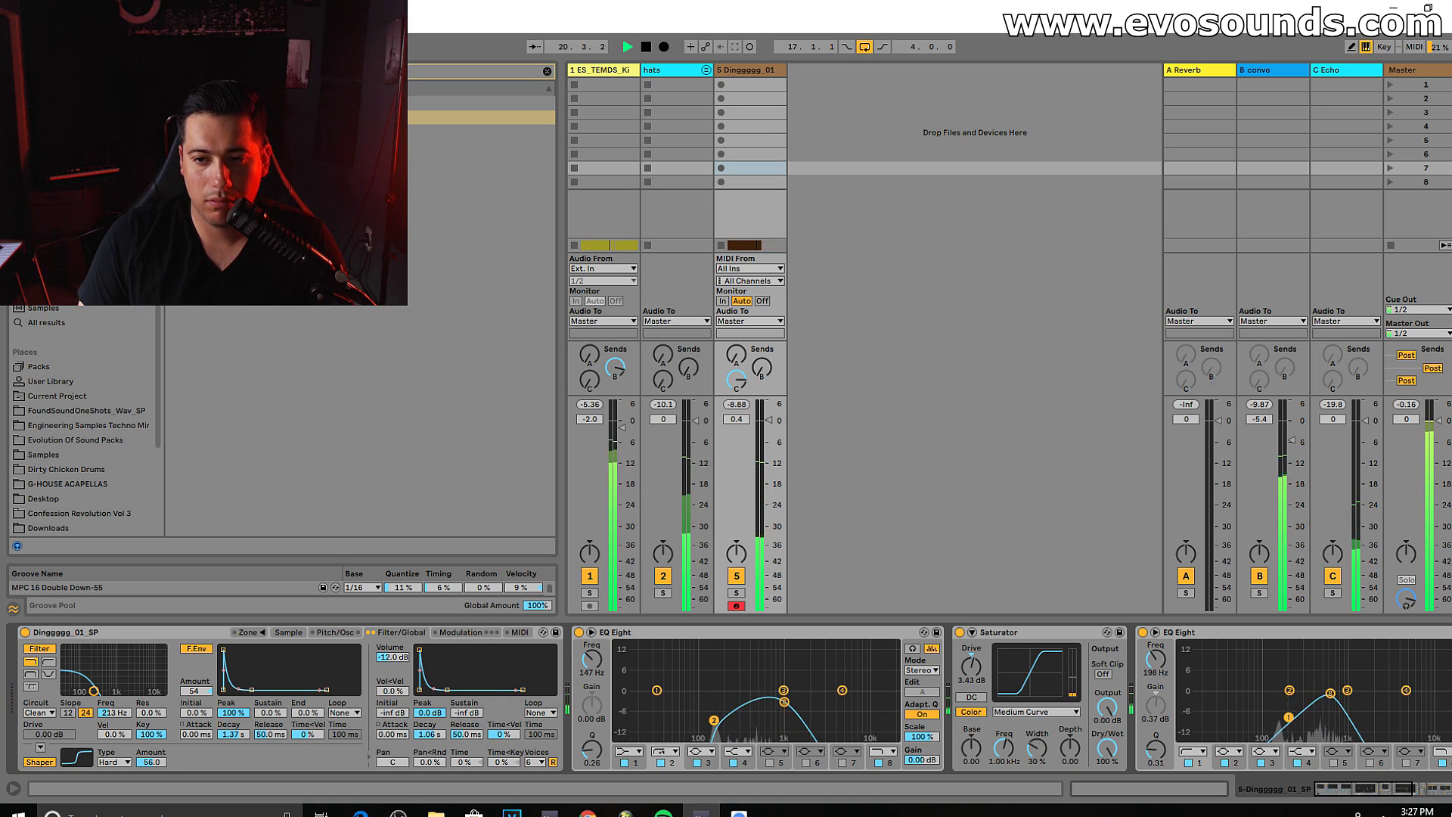
# Step: Switch Echo on return C to Ping Pong, raise its feedback to 92% and audition the return soloed
pyautogui.press('space')
pyautogui.click(1316, 89)
pyautogui.click(350, 749)
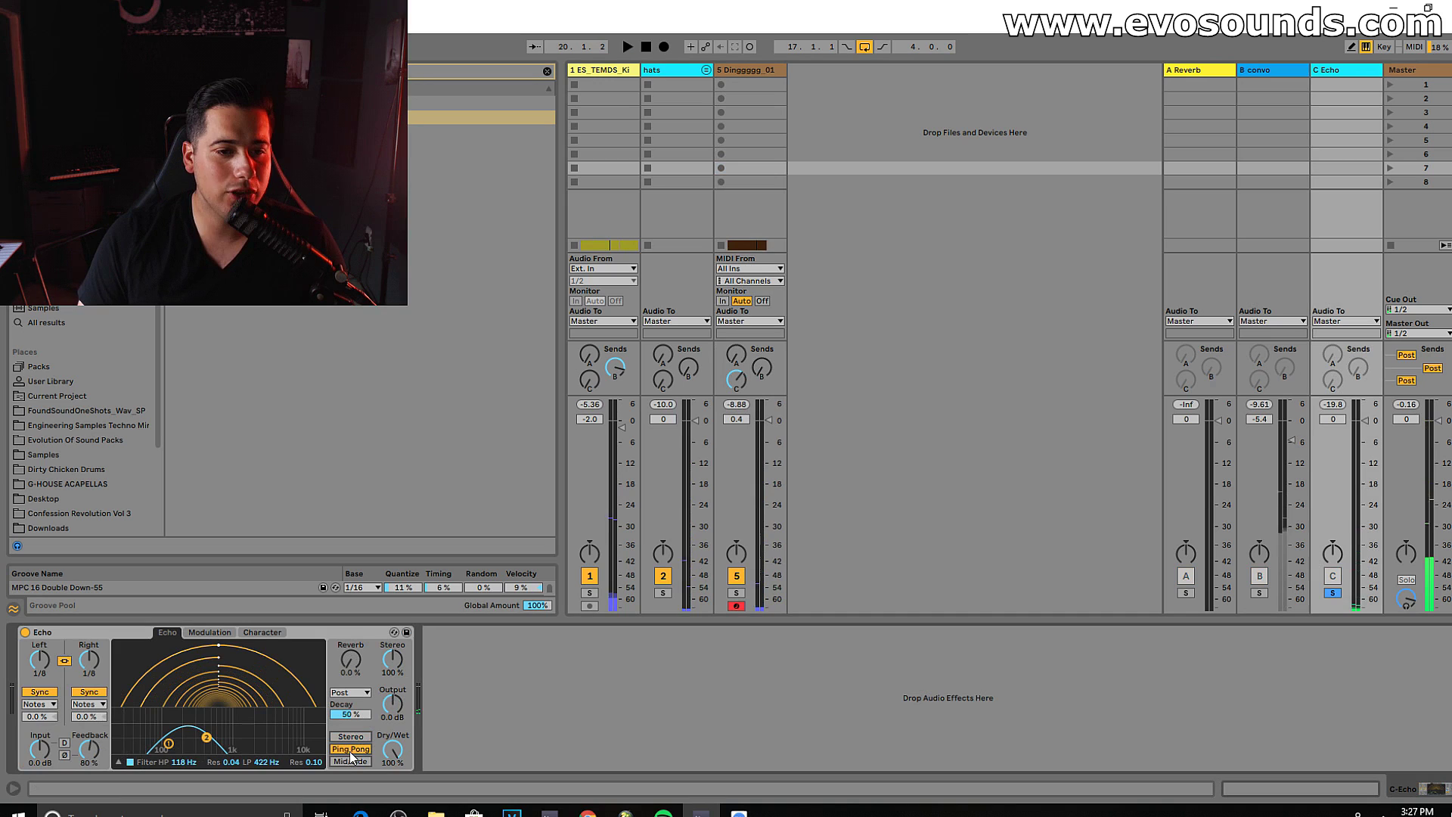
pyautogui.press('space')
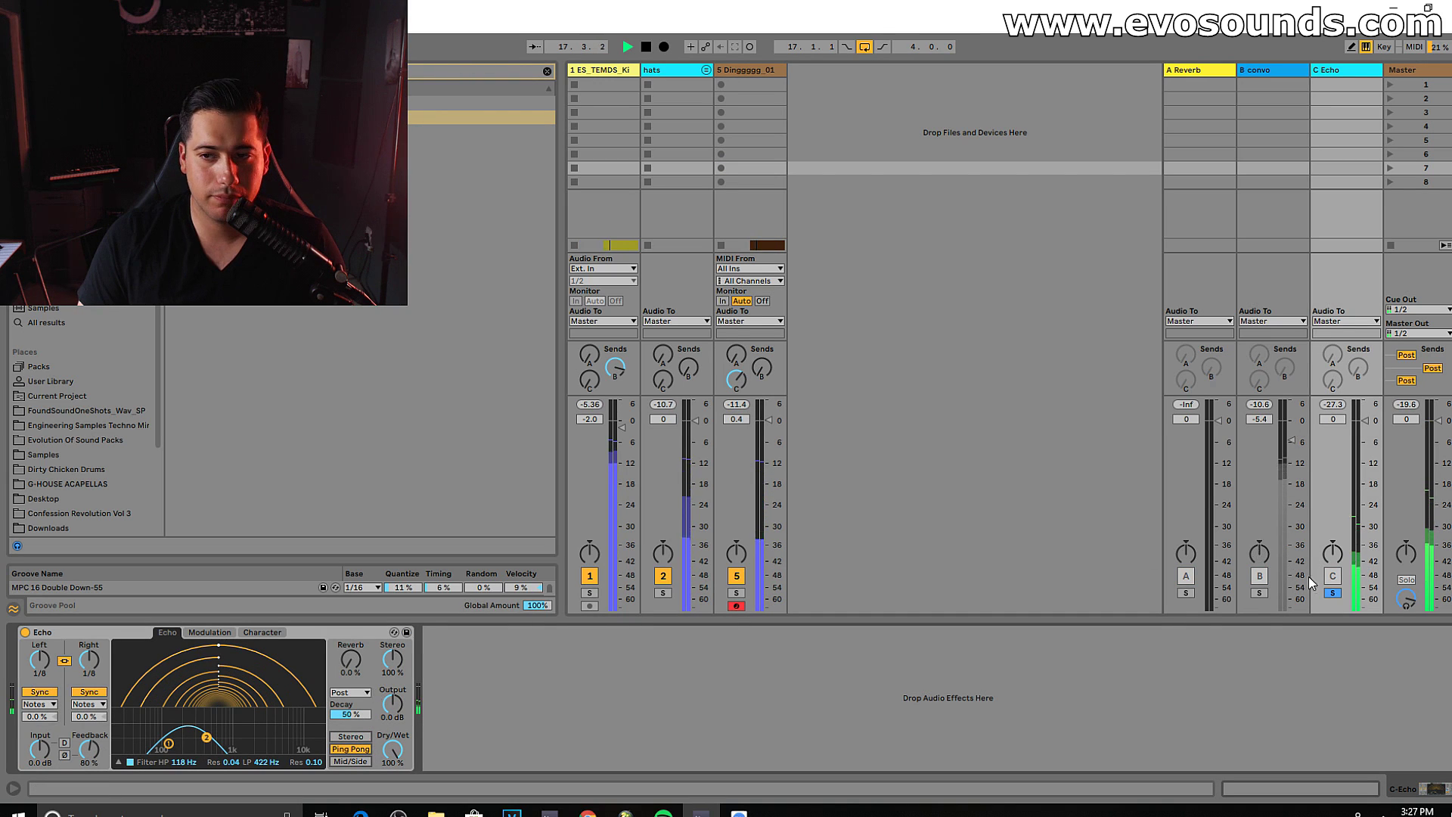
pyautogui.moveTo(89, 750); pyautogui.dragTo(90, 736)
pyautogui.press('space')
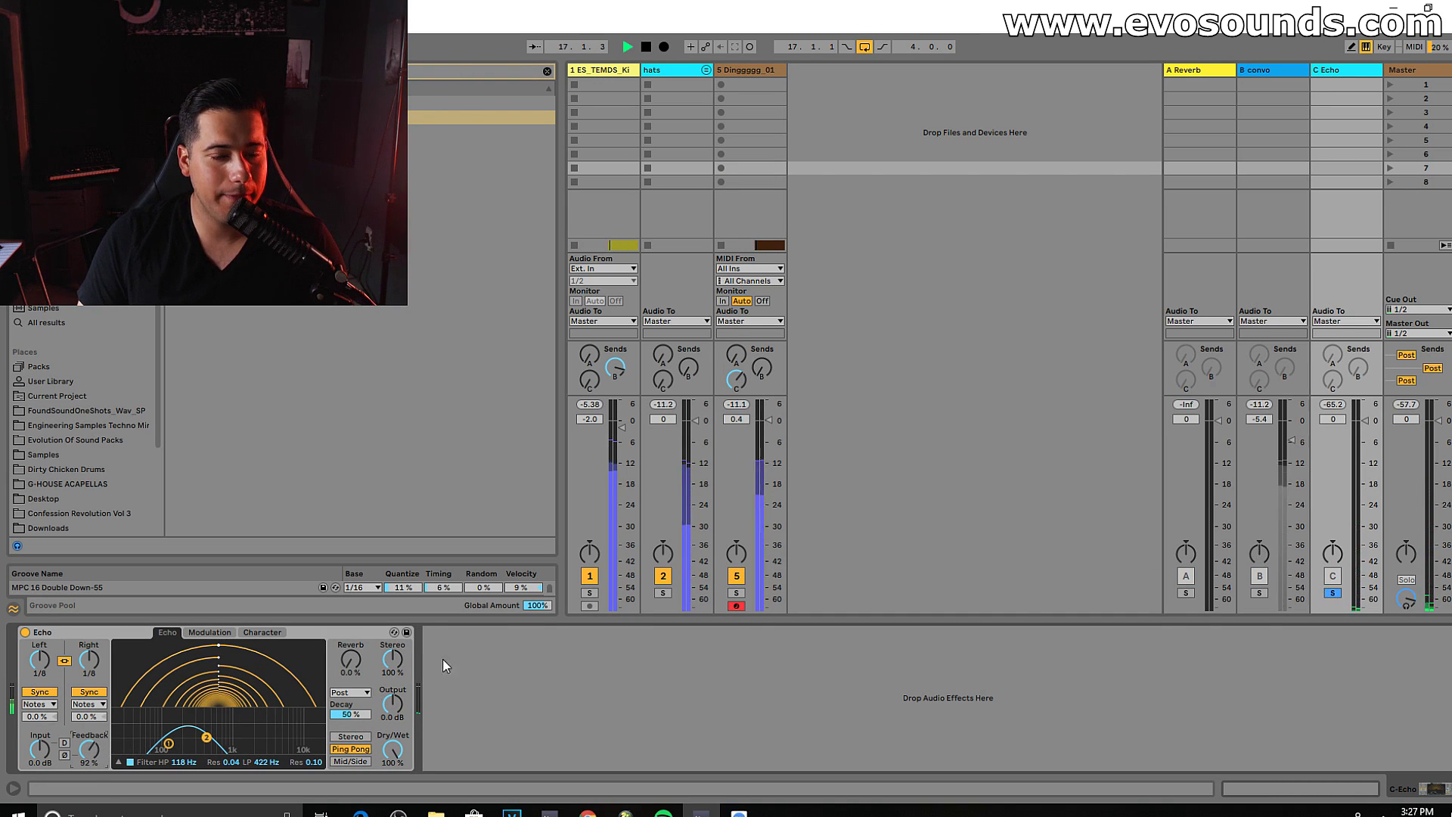
# Step: Set both Echo delay times to 1/16, its low-pass to 1.02 kHz and feedback to 85%, with return C unsoloed
pyautogui.moveTo(81, 660); pyautogui.dragTo(115, 753)
pyautogui.moveTo(215, 738); pyautogui.dragTo(232, 741)
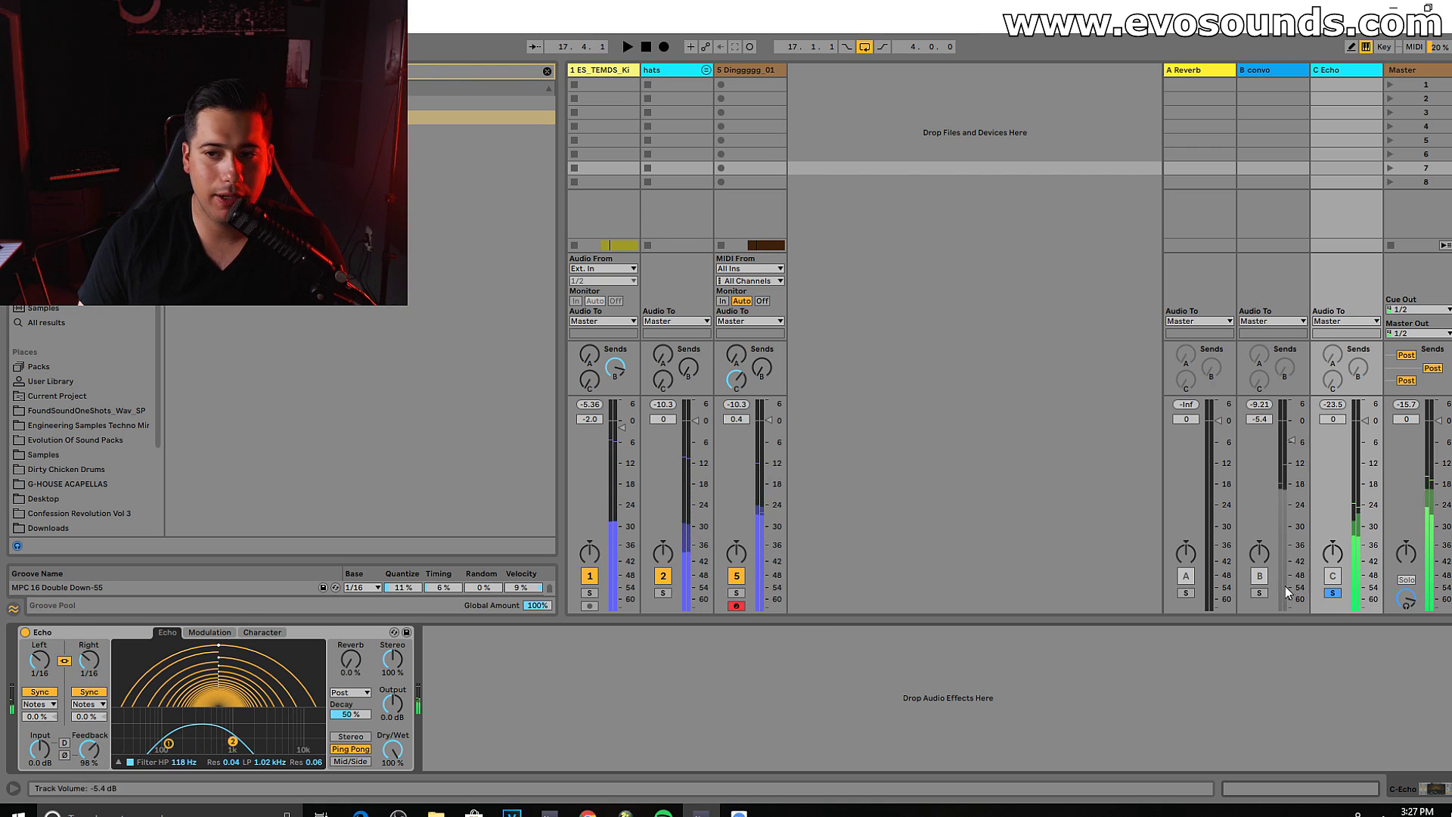
pyautogui.click(1333, 593)
pyautogui.press('space')
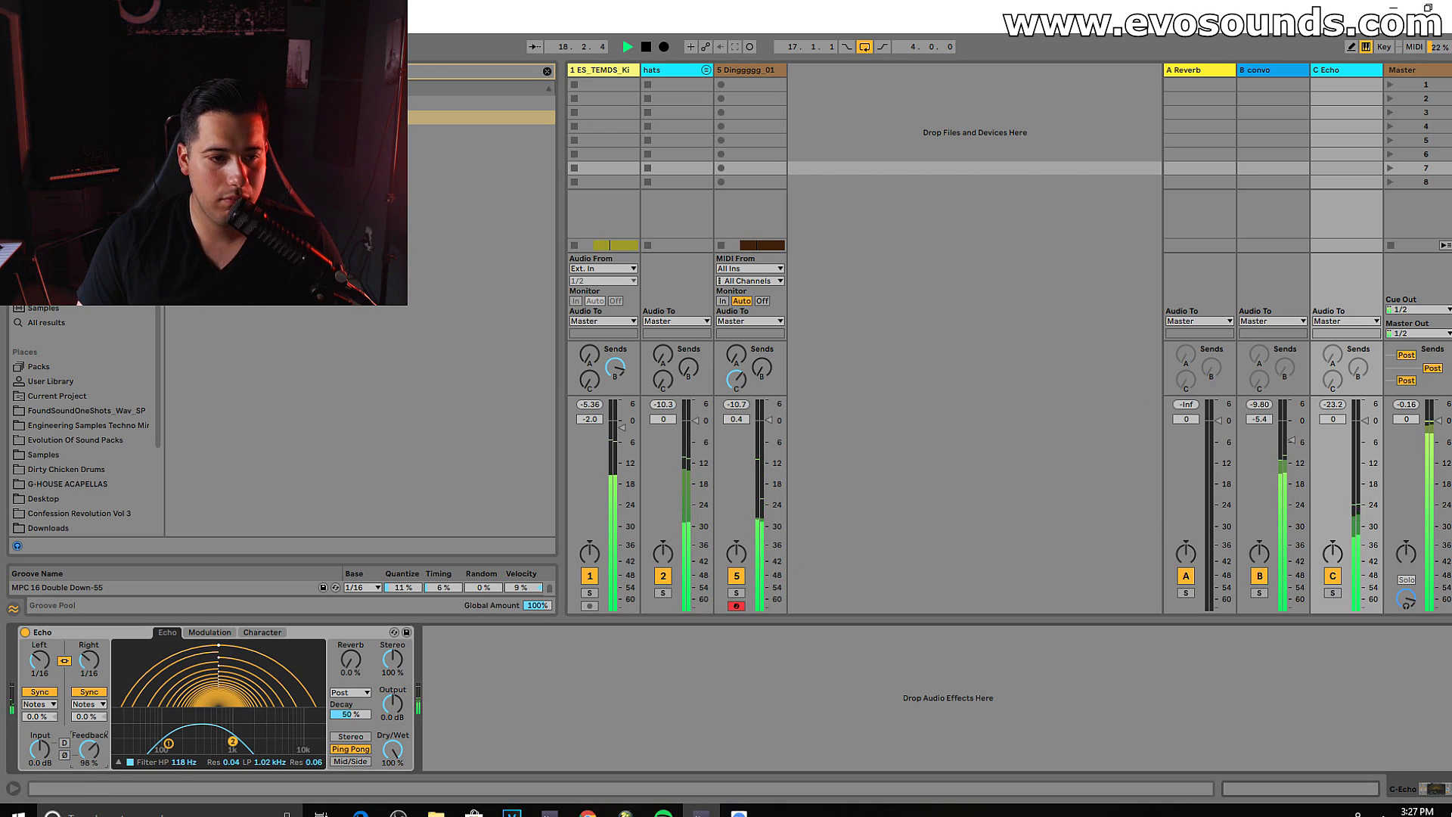
pyautogui.moveTo(89, 749); pyautogui.dragTo(89, 758)
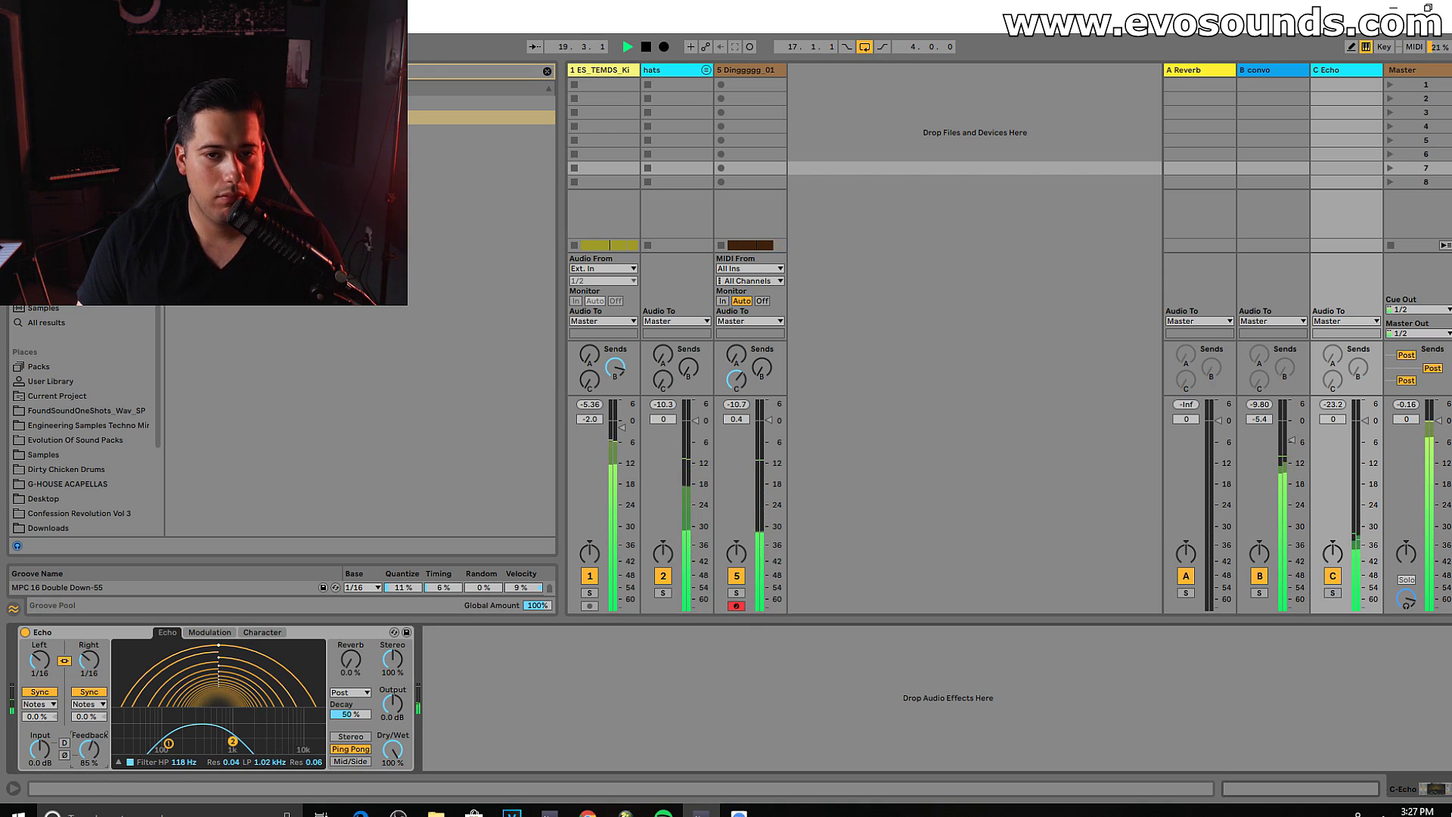
# Step: Lower the Dinggggg volume to -0.8 dB, set its second EQ Eight's high cut to 505 Hz, and return to the arrangement
pyautogui.moveTo(778, 427); pyautogui.dragTo(778, 432)
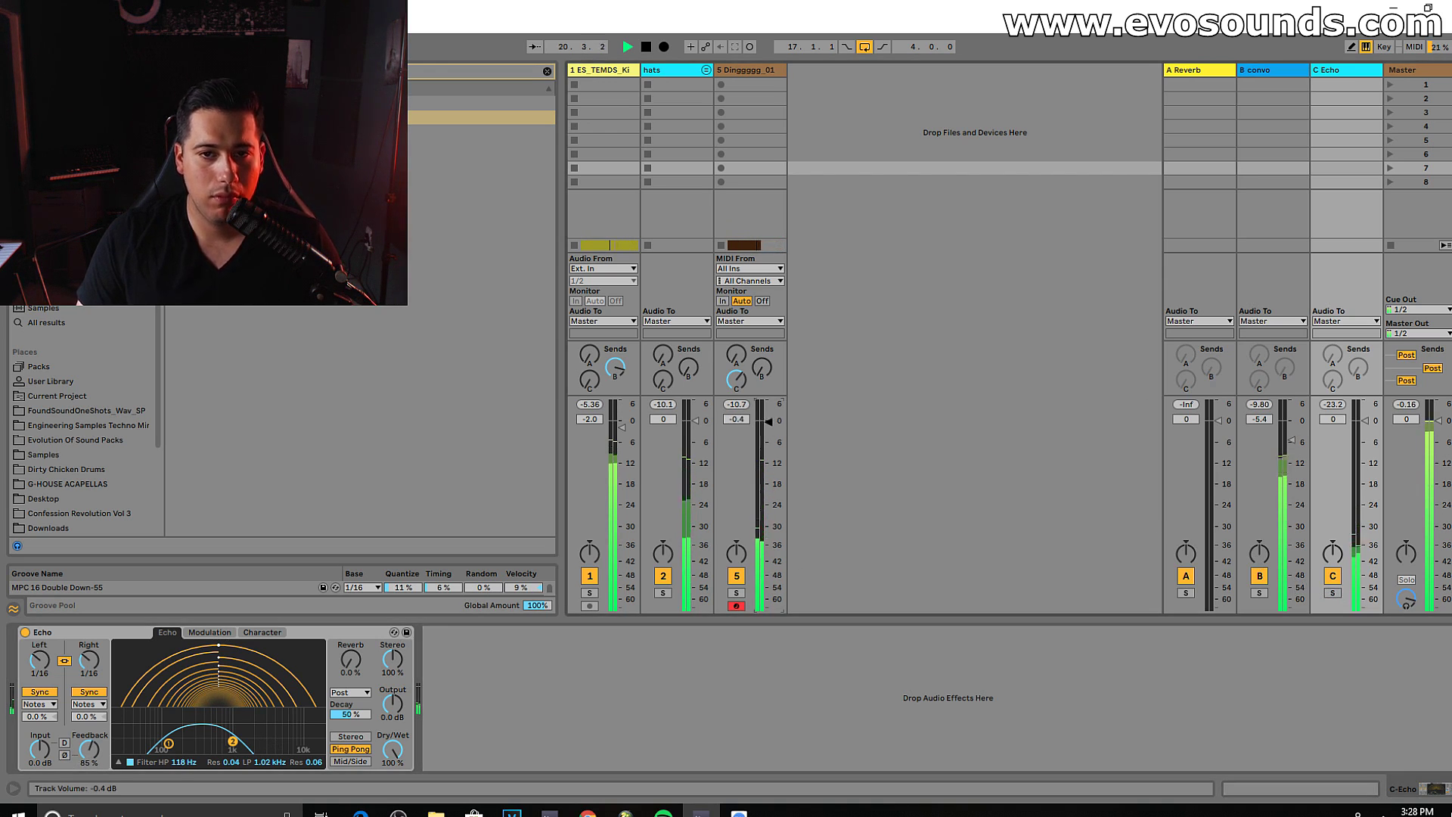
pyautogui.click(747, 69)
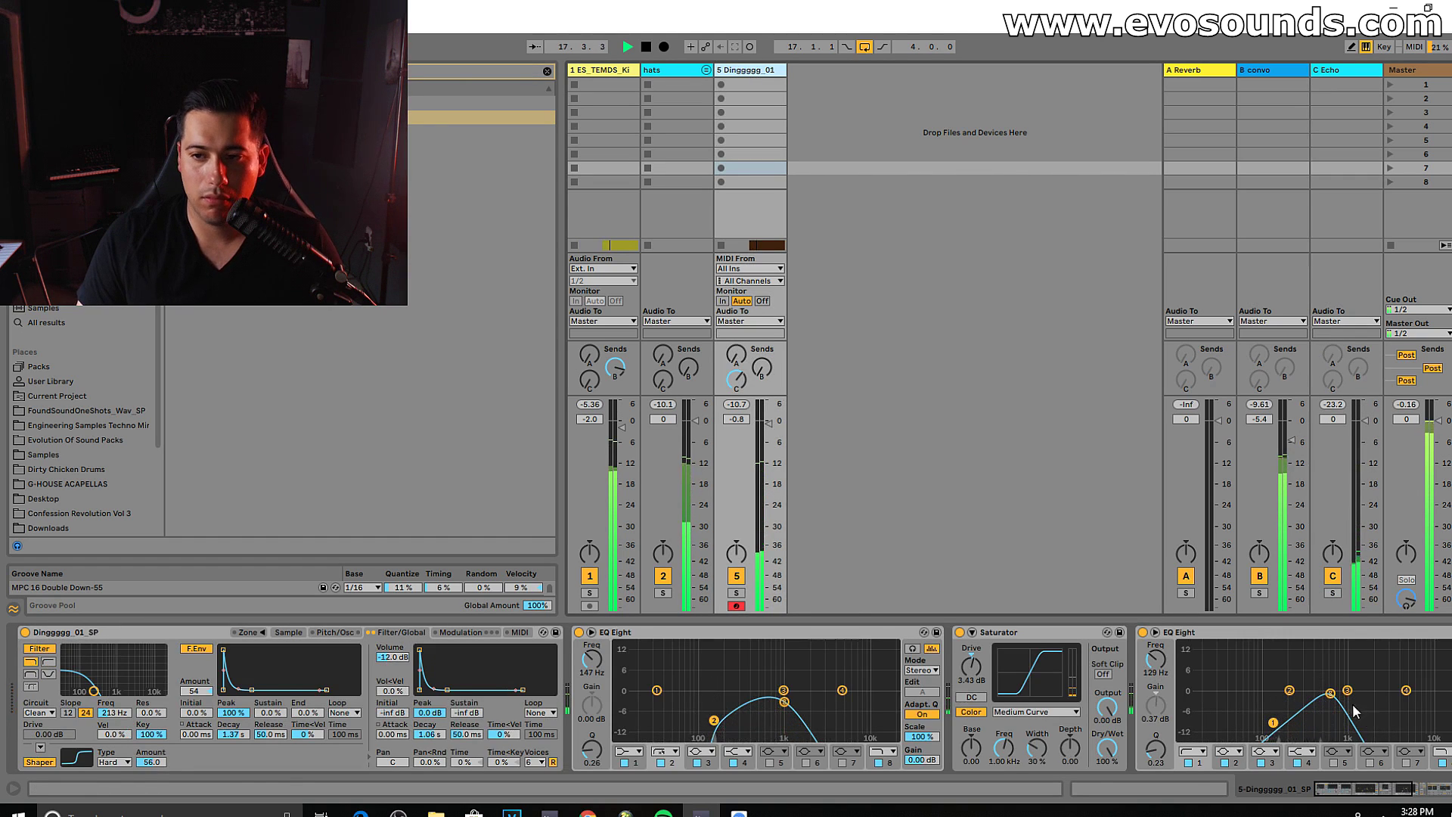
pyautogui.moveTo(1330, 693); pyautogui.dragTo(1327, 693)
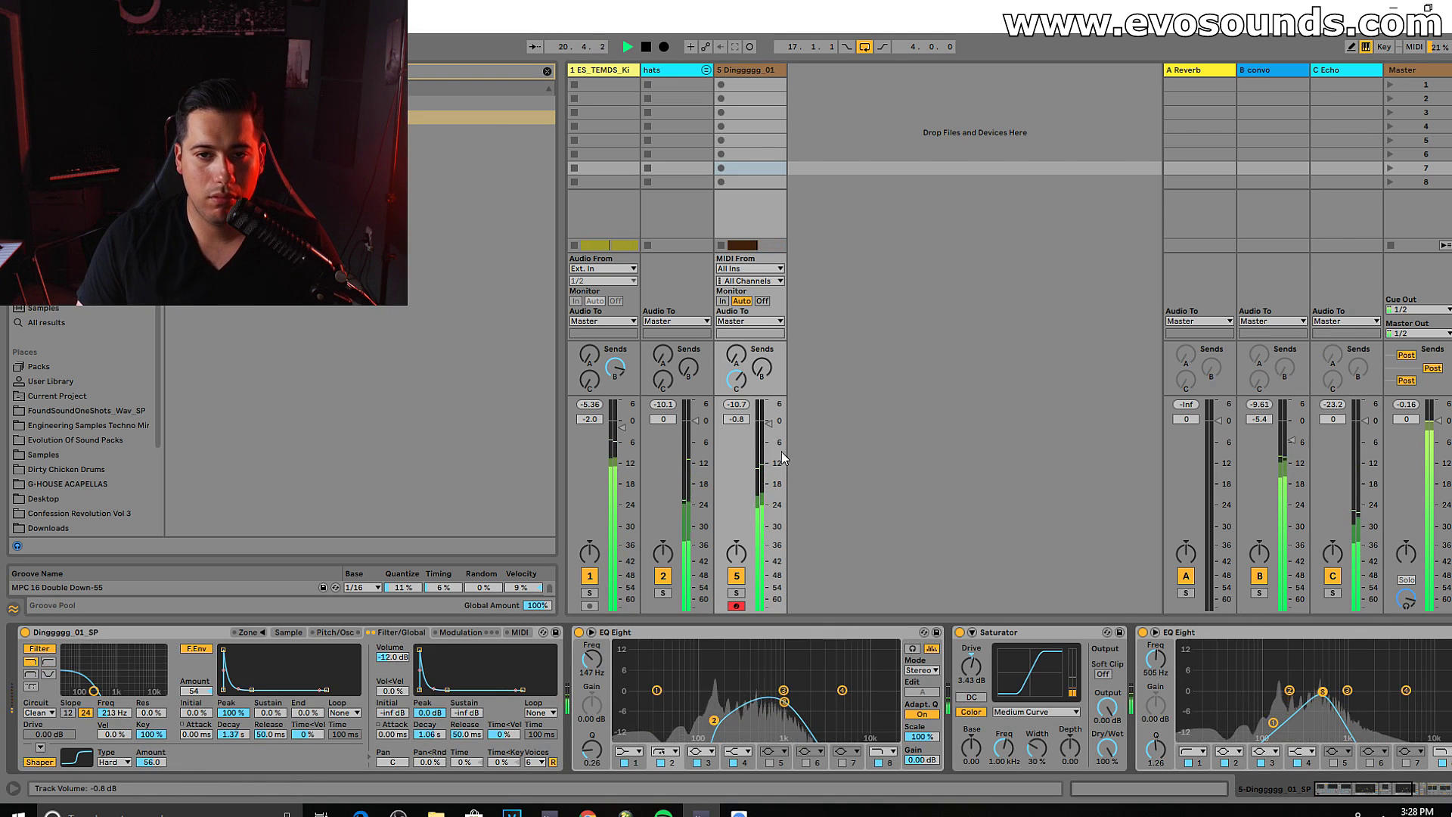
pyautogui.press('Tab')
pyautogui.click(1271, 229)
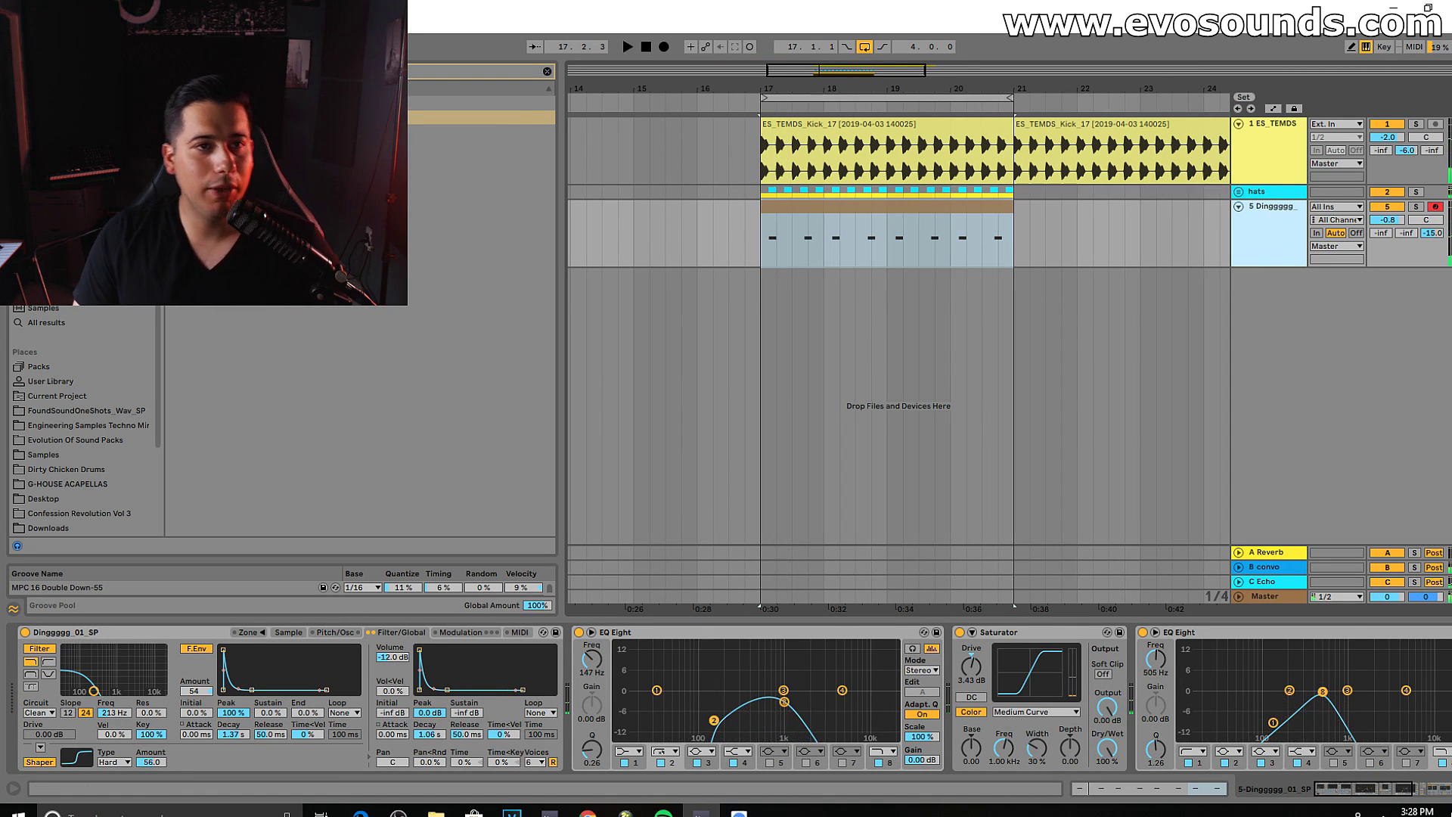
# Step: Clear the browser search and find the BusRattle_01_SP sample in the Organic Processing folder of FoundSoundOneShots_Wav_SP
pyautogui.click(547, 71)
pyautogui.click(841, 206)
pyautogui.click(983, 201)
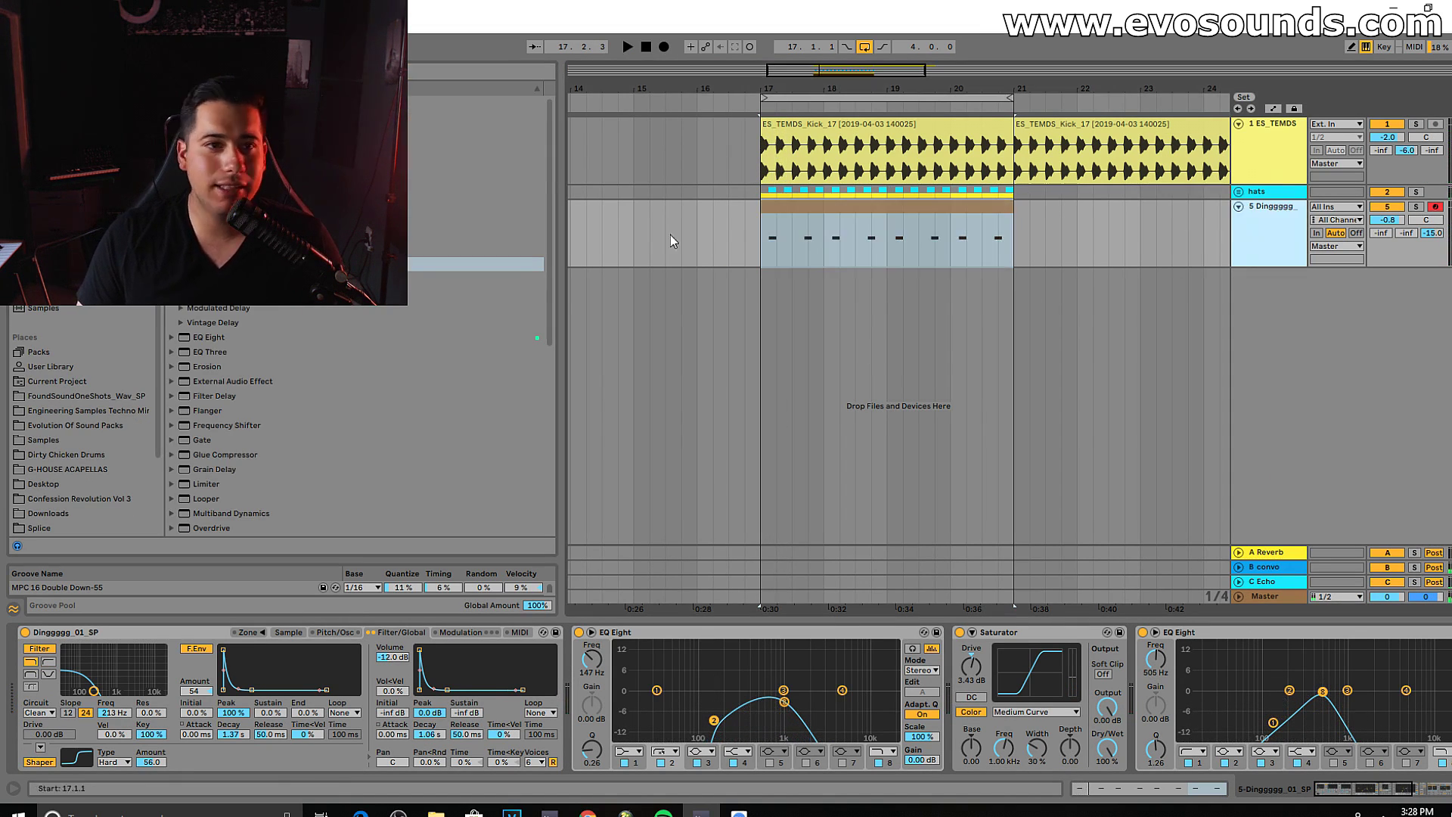
pyautogui.click(76, 395)
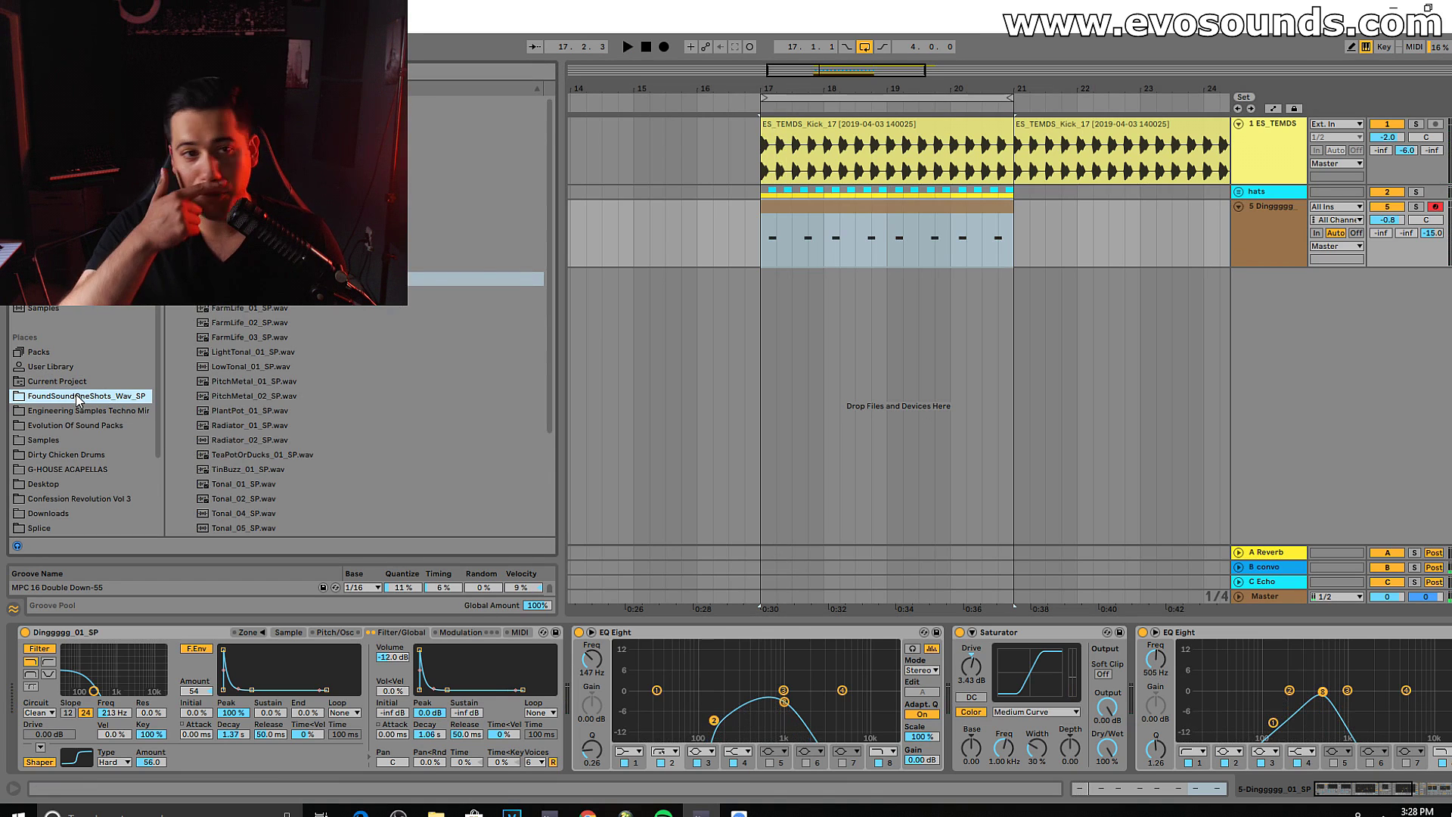
pyautogui.click(173, 220)
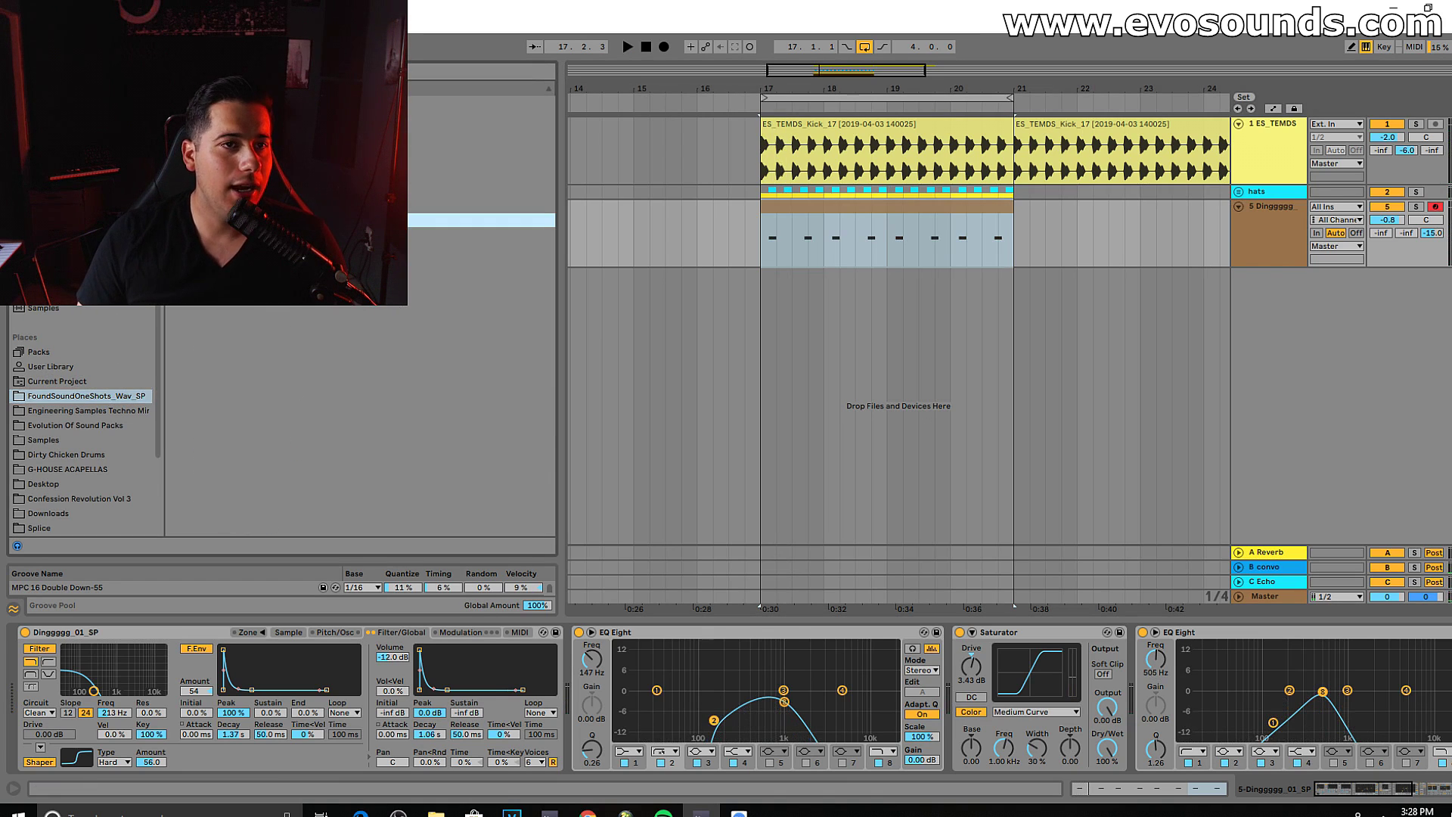
pyautogui.click(173, 206)
pyautogui.click(173, 205)
pyautogui.click(181, 176)
pyautogui.click(227, 190)
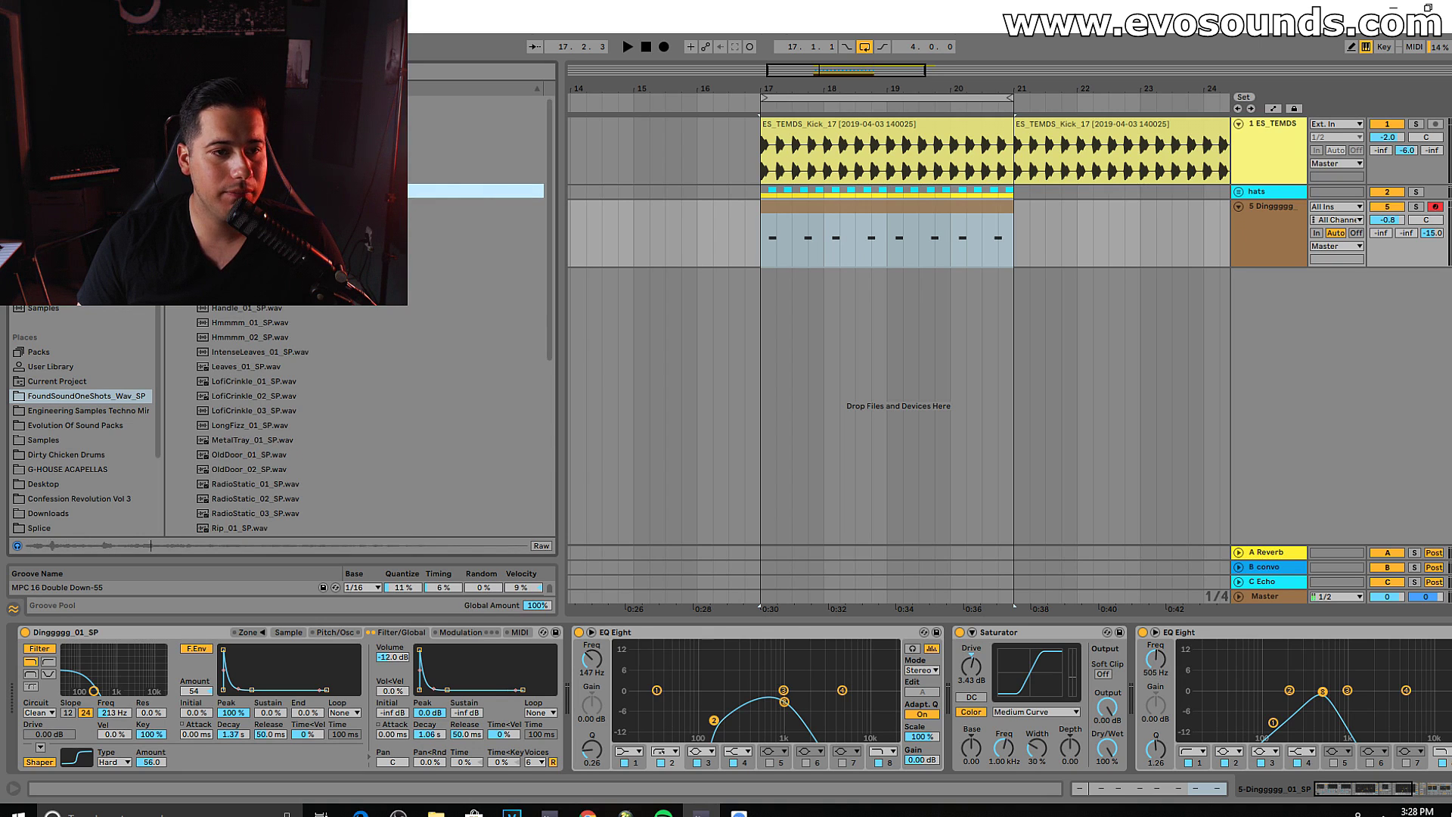
# Step: Place BusRattle_01_SP on a new audio track at bar 17, set its volume to -10.6 dB, and audition it in the loop
pyautogui.moveTo(227, 191); pyautogui.dragTo(774, 298)
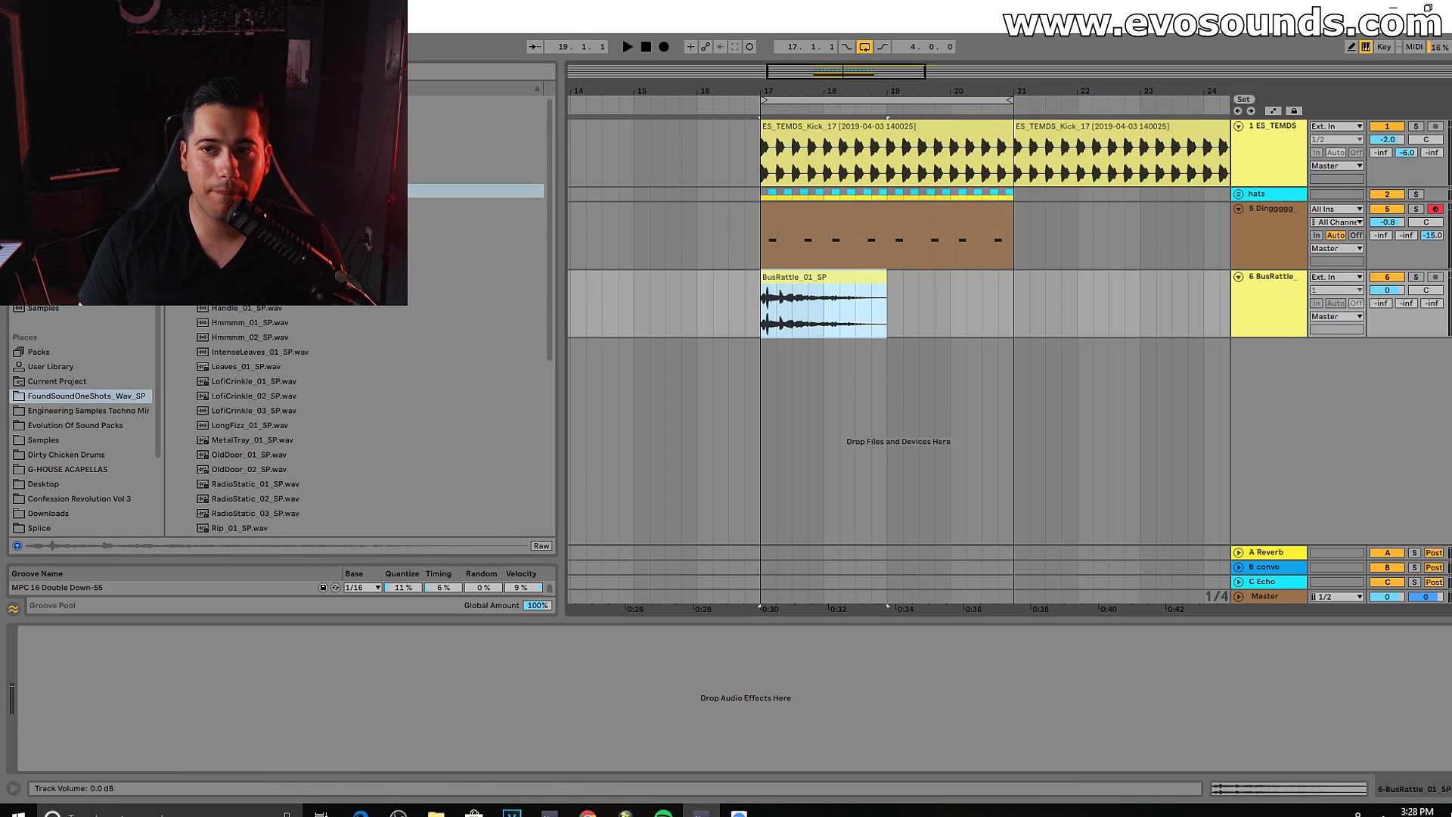
pyautogui.press('space')
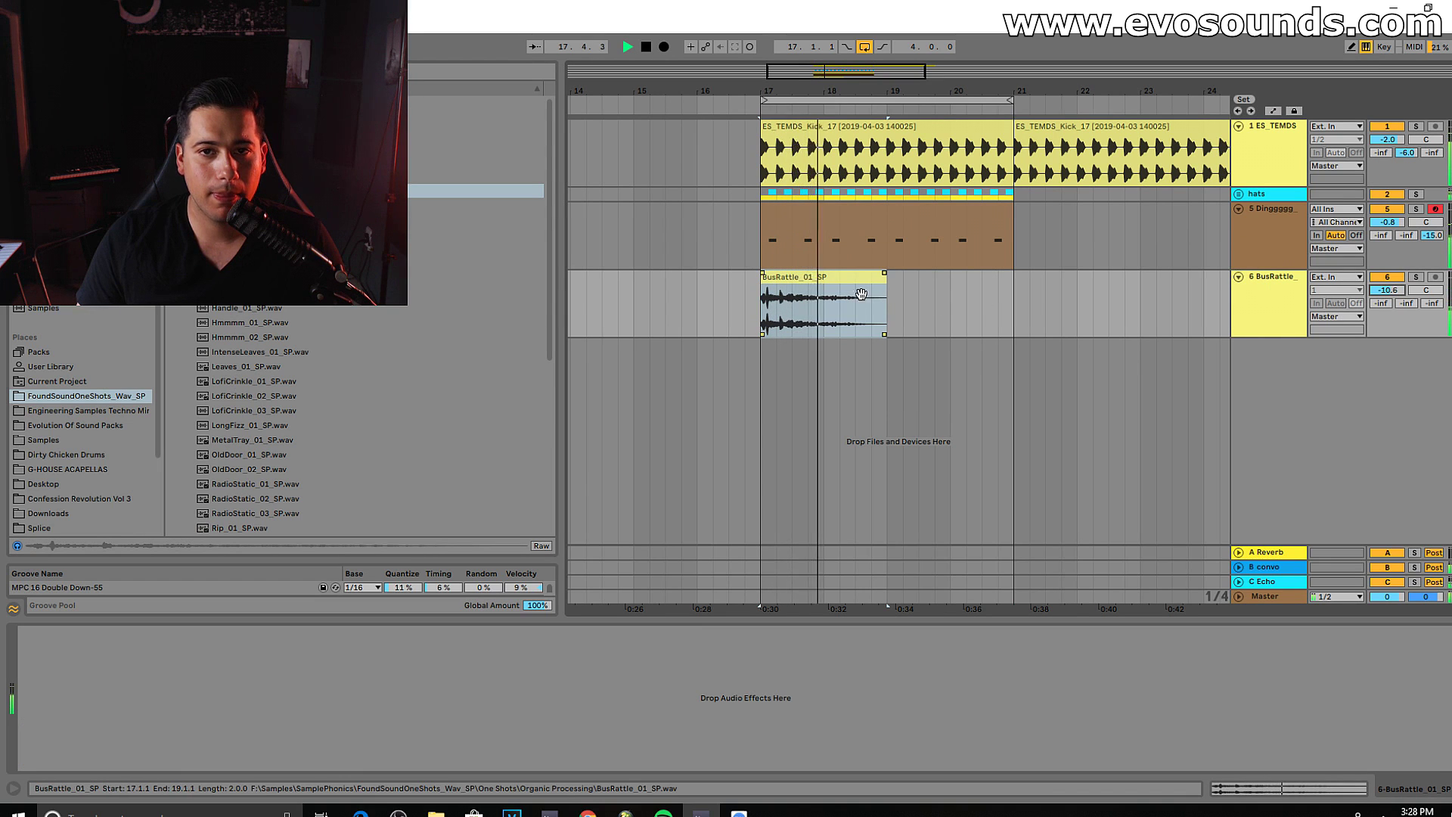
pyautogui.click(838, 290)
pyautogui.press('space')
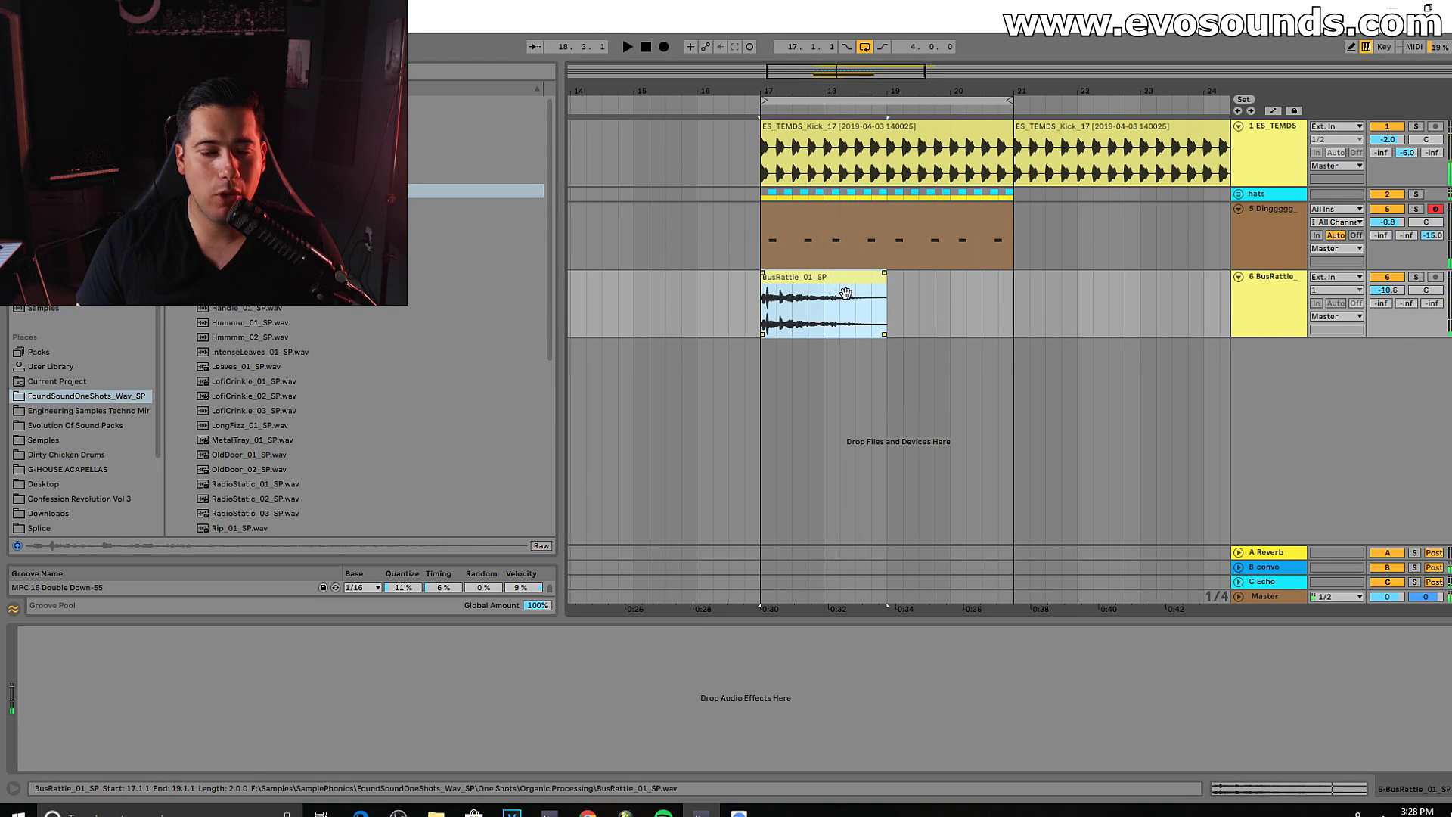
# Step: Reverse the BusRattle_01_SP clip and audition it in the loop
pyautogui.doubleClick(824, 291)
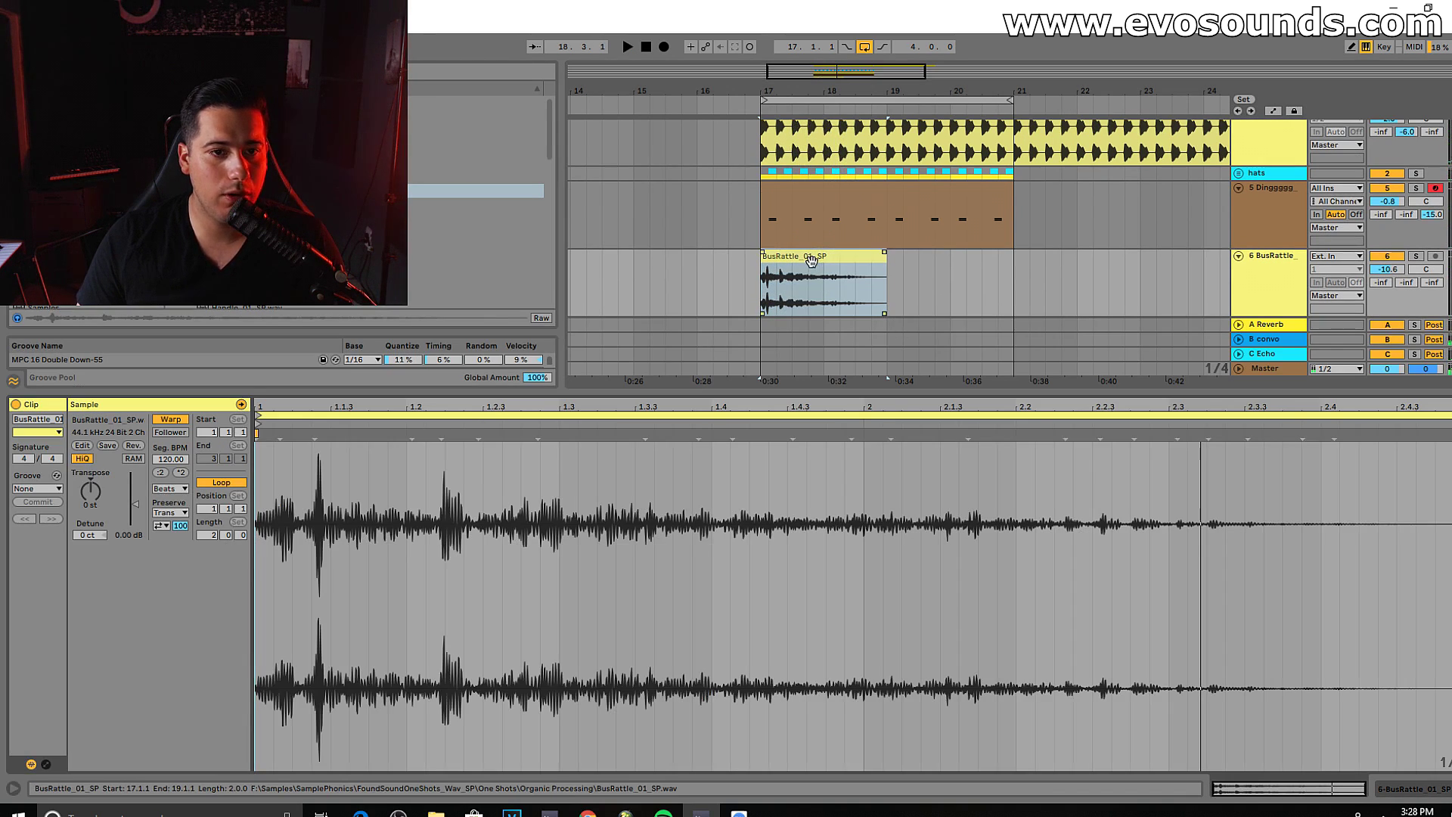
pyautogui.click(311, 436)
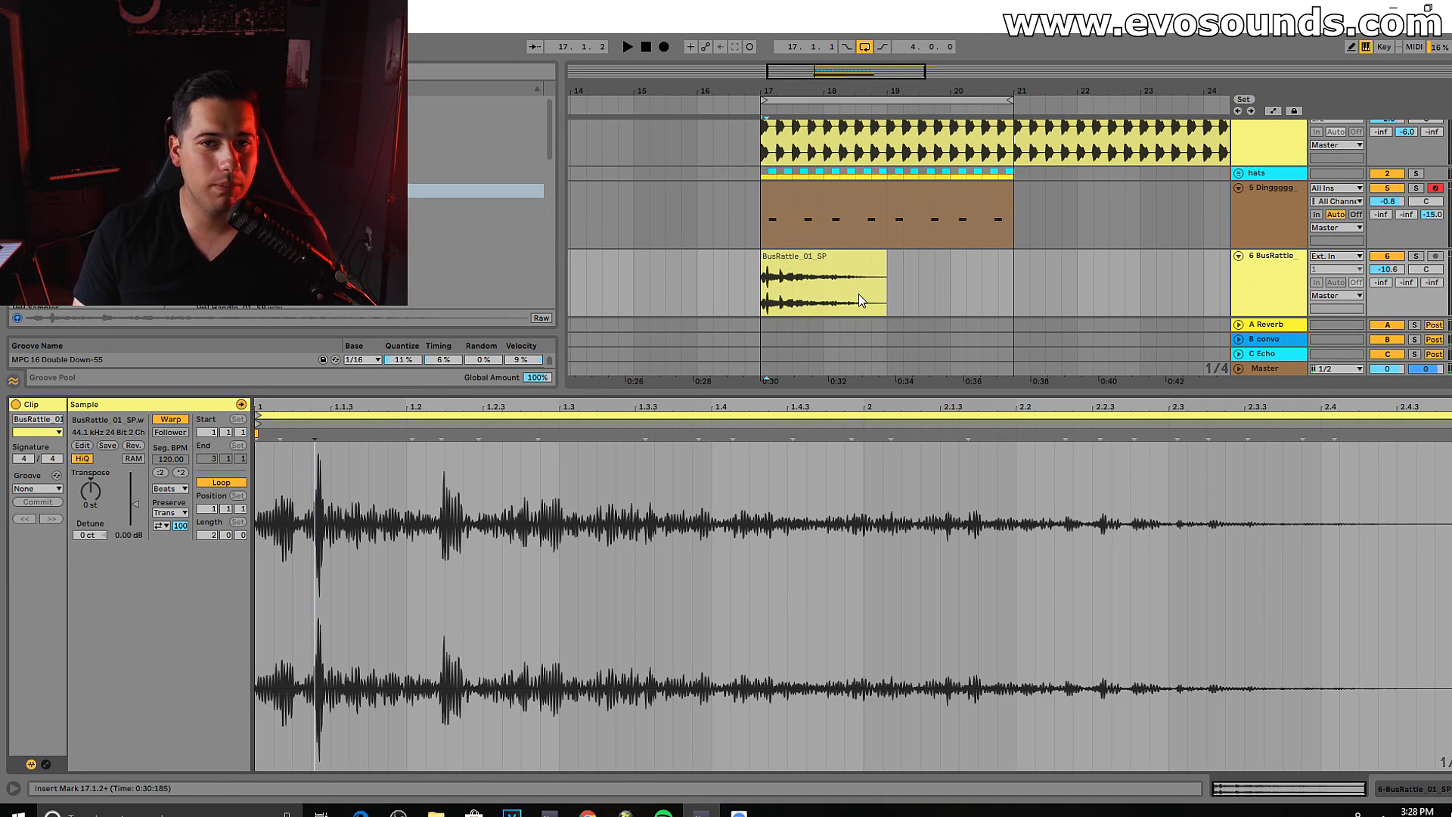
pyautogui.click(845, 270)
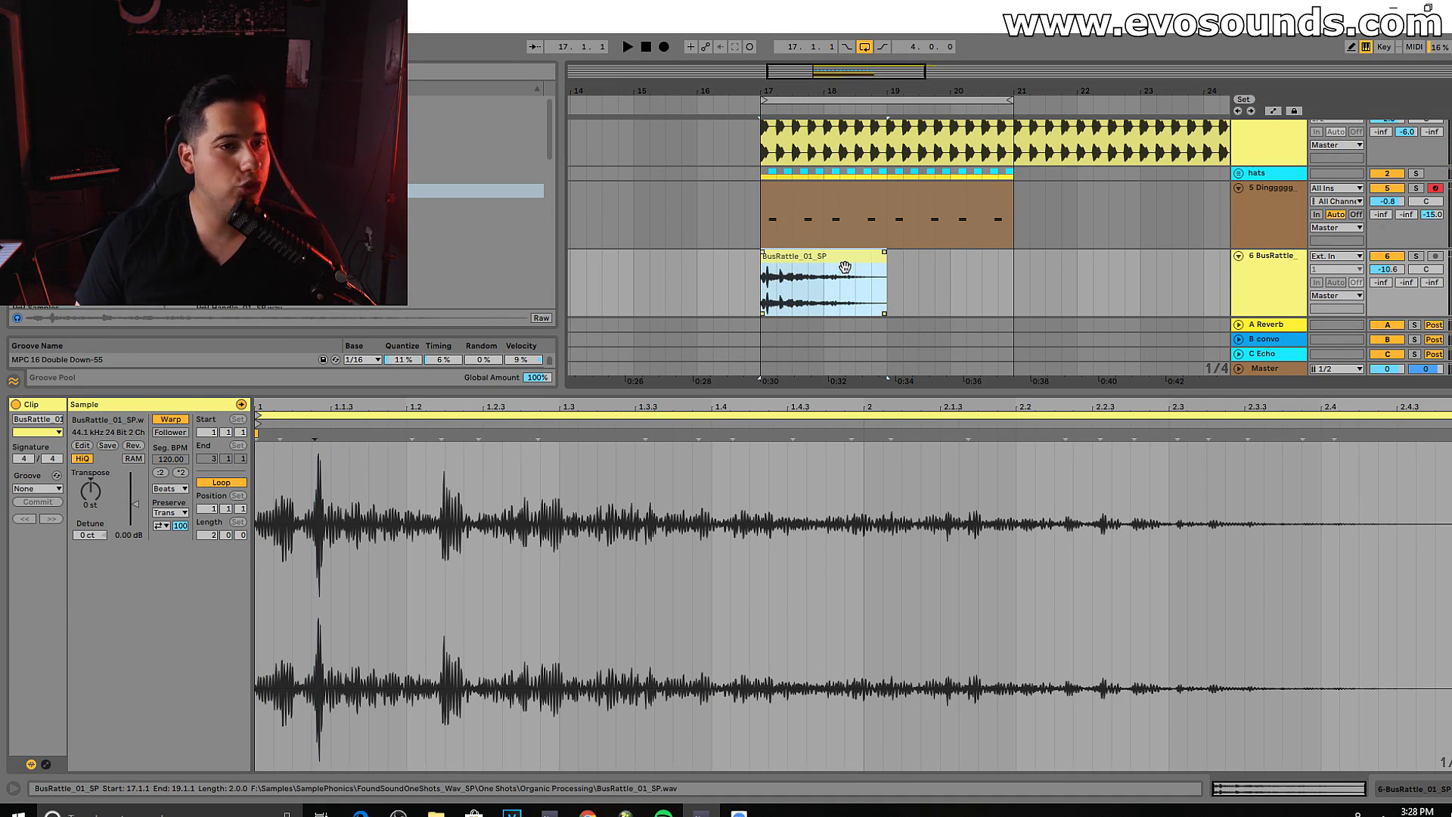
pyautogui.click(134, 446)
pyautogui.click(868, 292)
pyautogui.press('space')
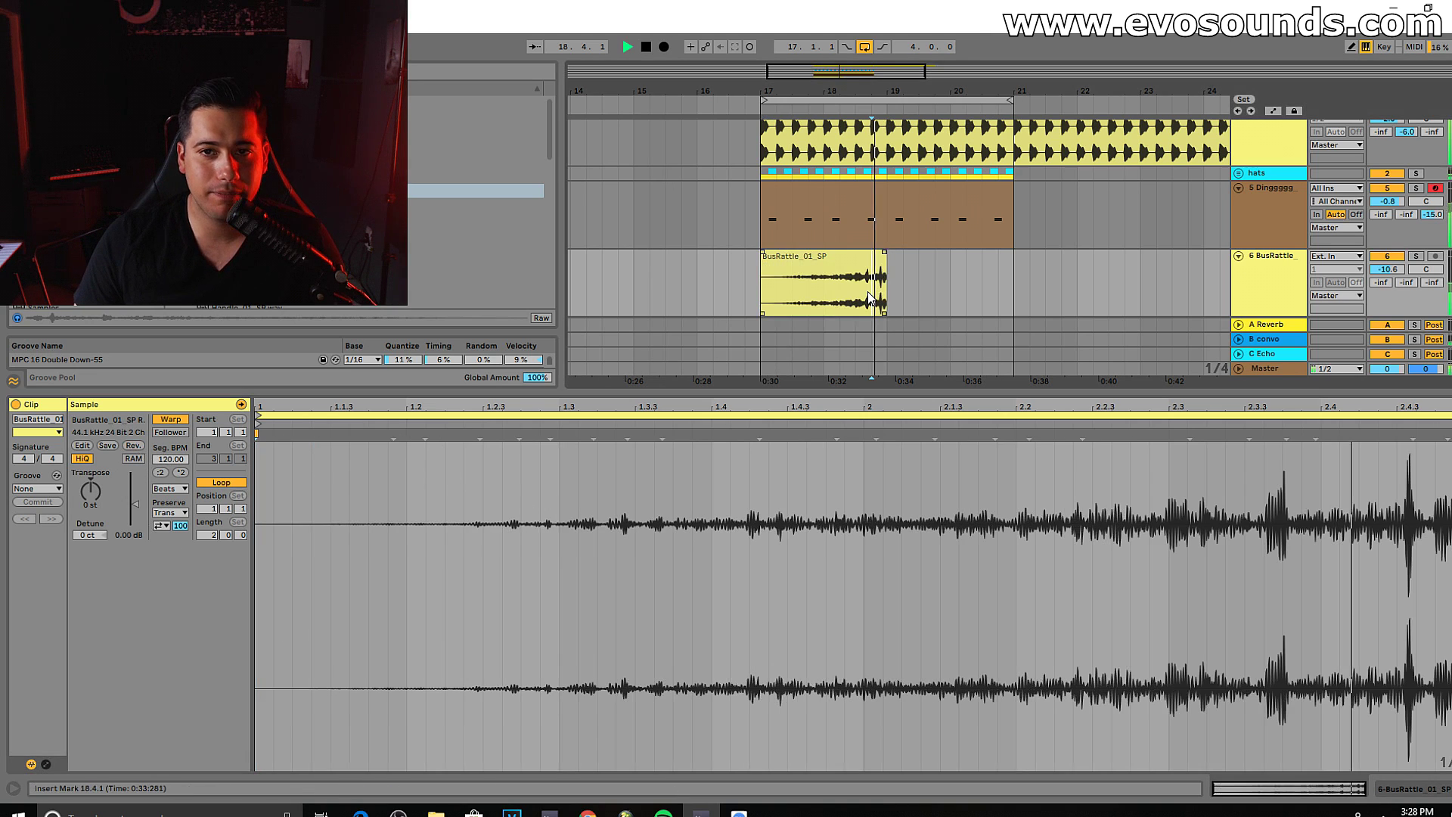
pyautogui.press('space')
# Step: Trim the reversed BusRattle clip to start at 18.3.1, audition it with its track soloed, and consolidate it
pyautogui.moveTo(765, 260); pyautogui.dragTo(857, 270)
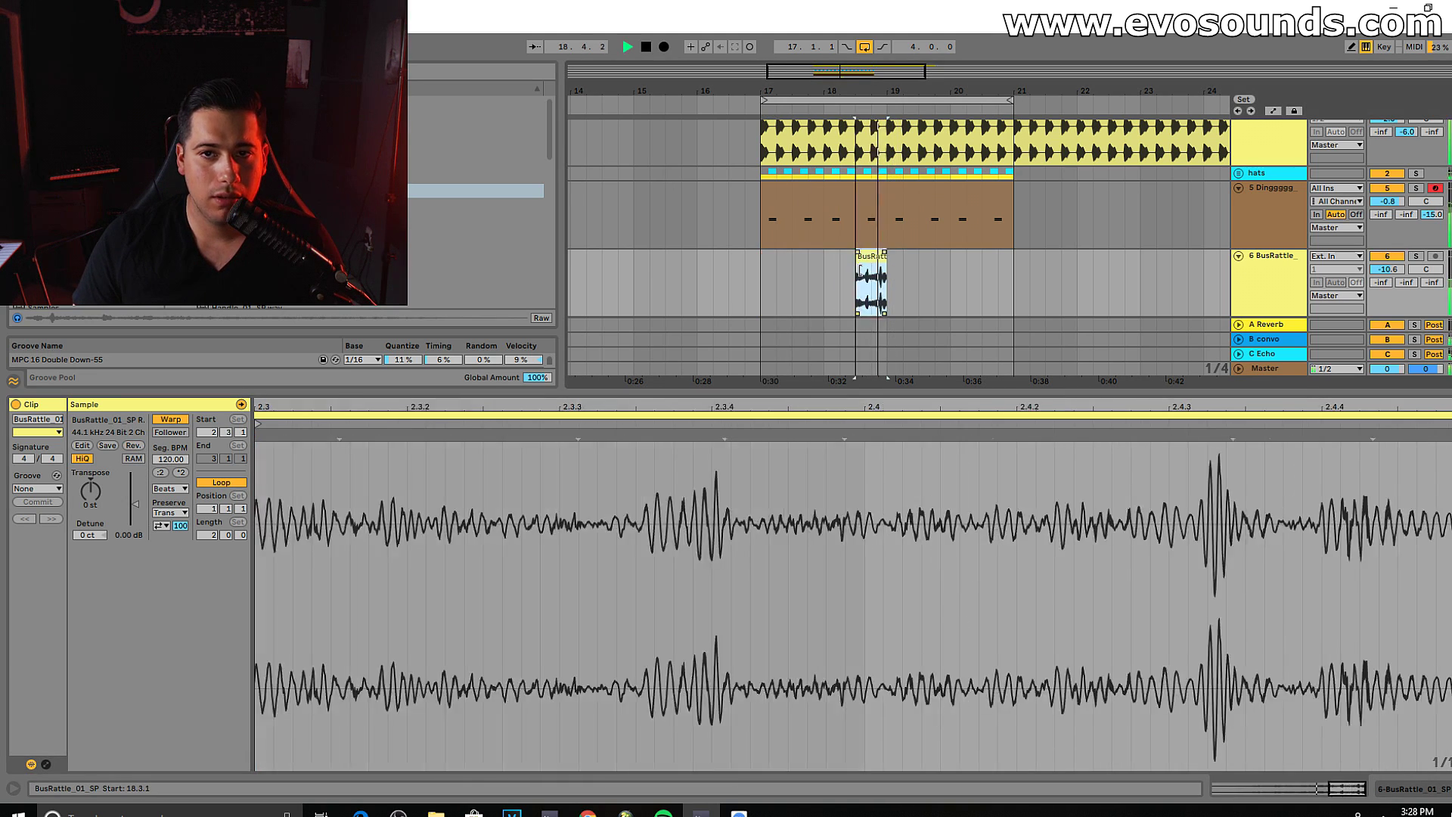
pyautogui.press('space')
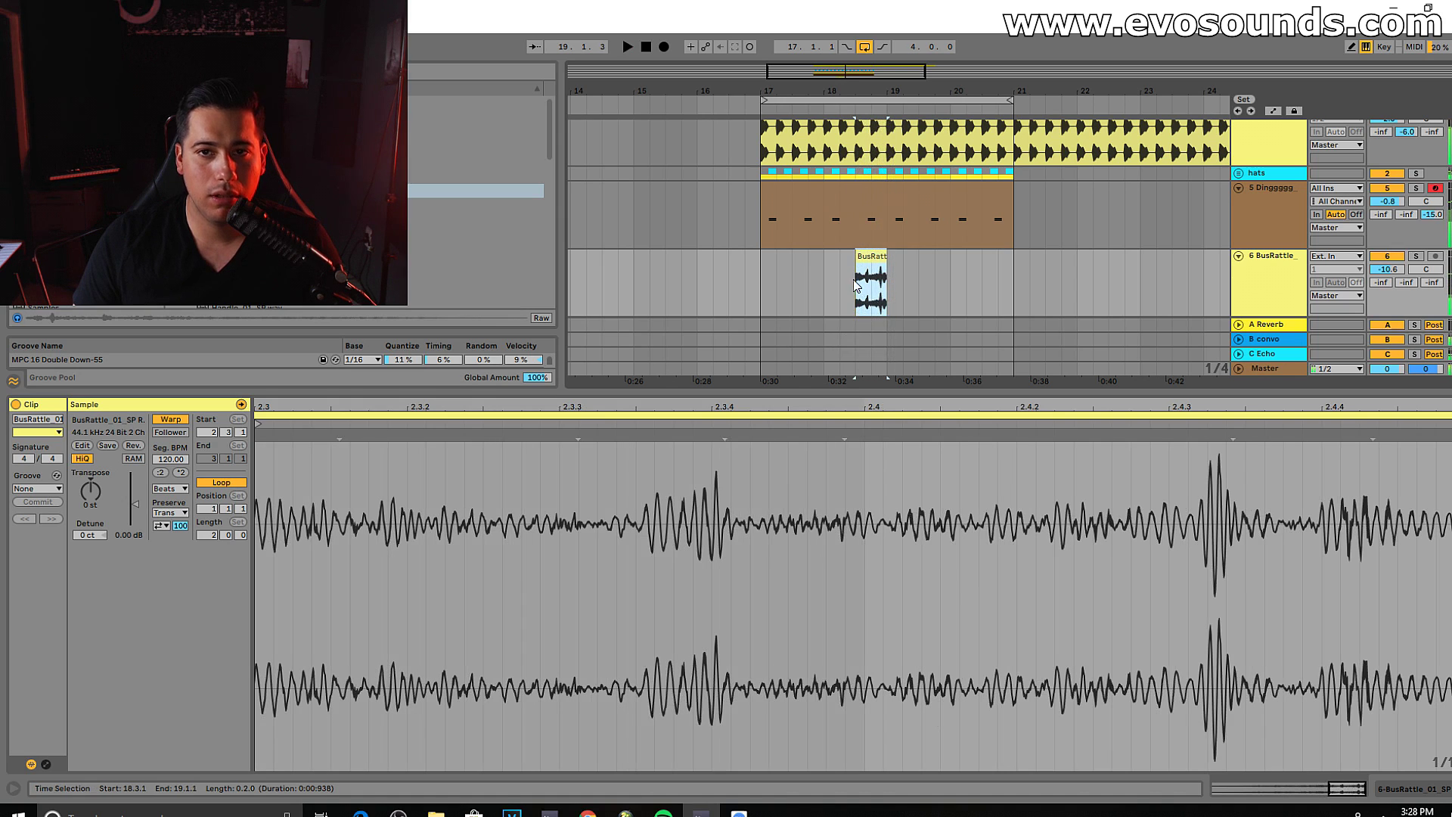
pyautogui.click(1414, 257)
pyautogui.press('space')
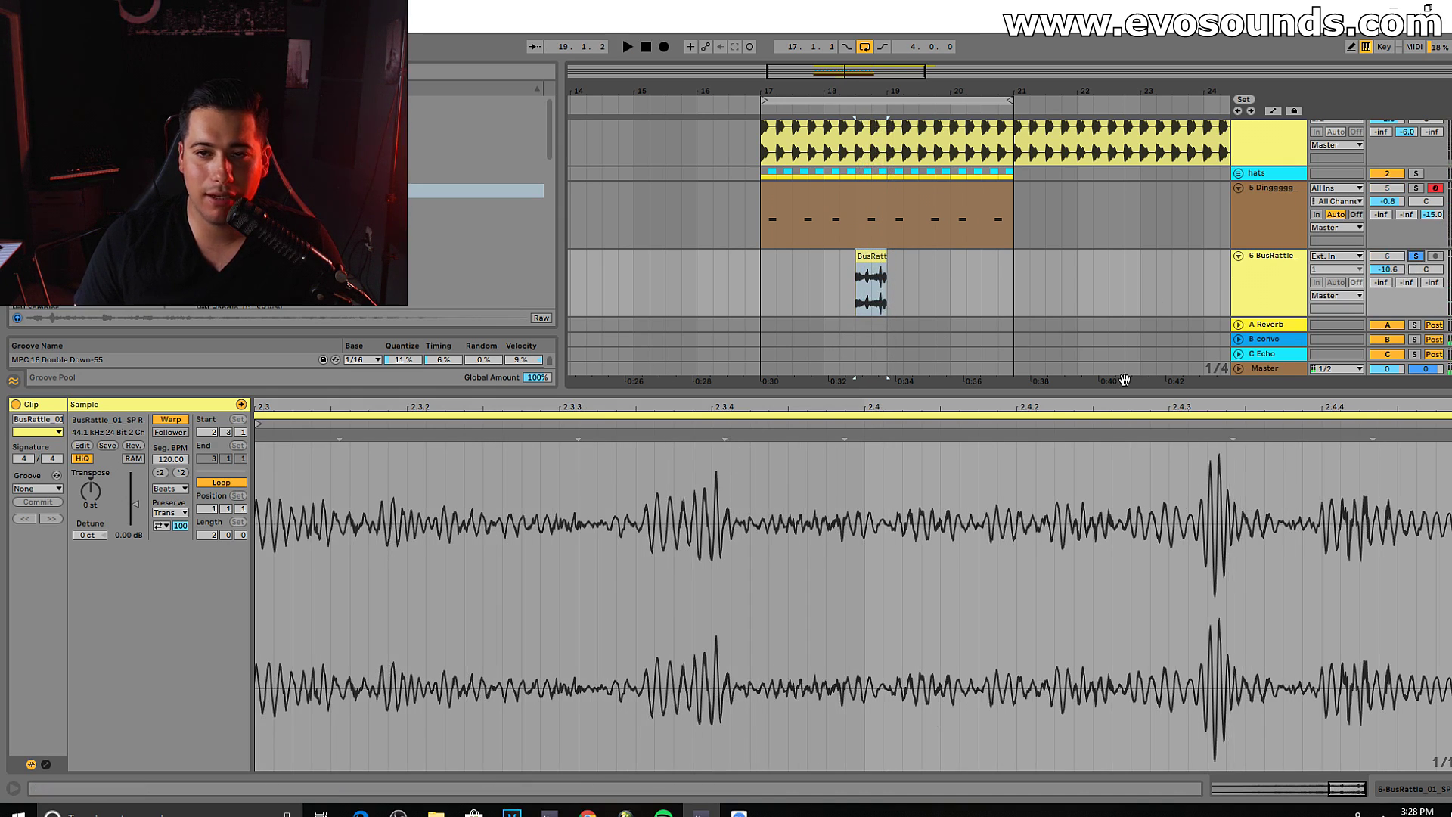
pyautogui.click(870, 257)
pyautogui.hotkey('ctrl', 'j')
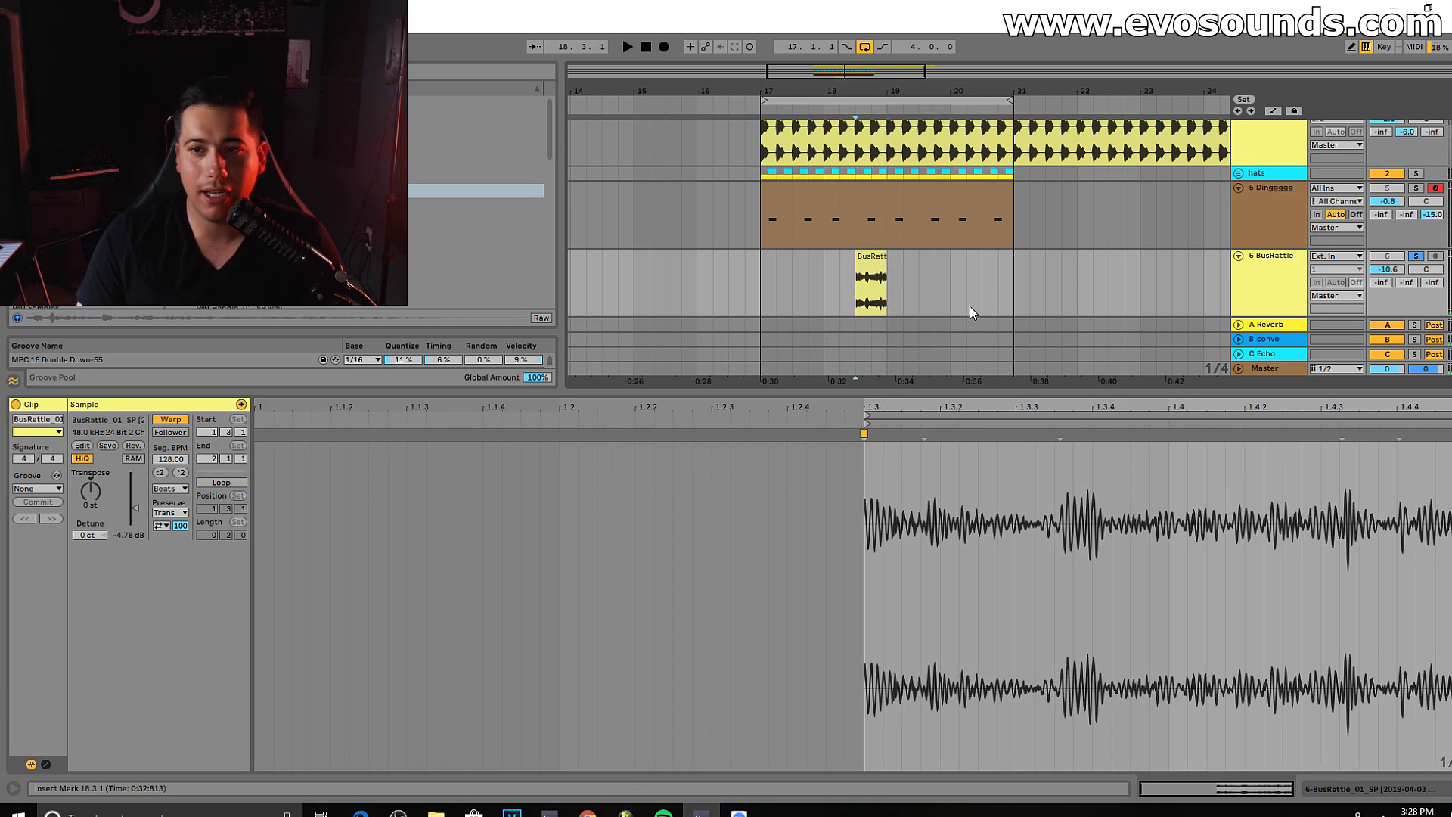
# Step: Warp the consolidated clip's transients onto 1.3.2, 1.3.3, 1.4.3 and 1.4.4, and audition the result
pyautogui.moveTo(1316, 408)
pyautogui.mouseDown()
pyautogui.moveTo(1278, 414)
pyautogui.moveTo(1306, 409)
pyautogui.mouseUp()
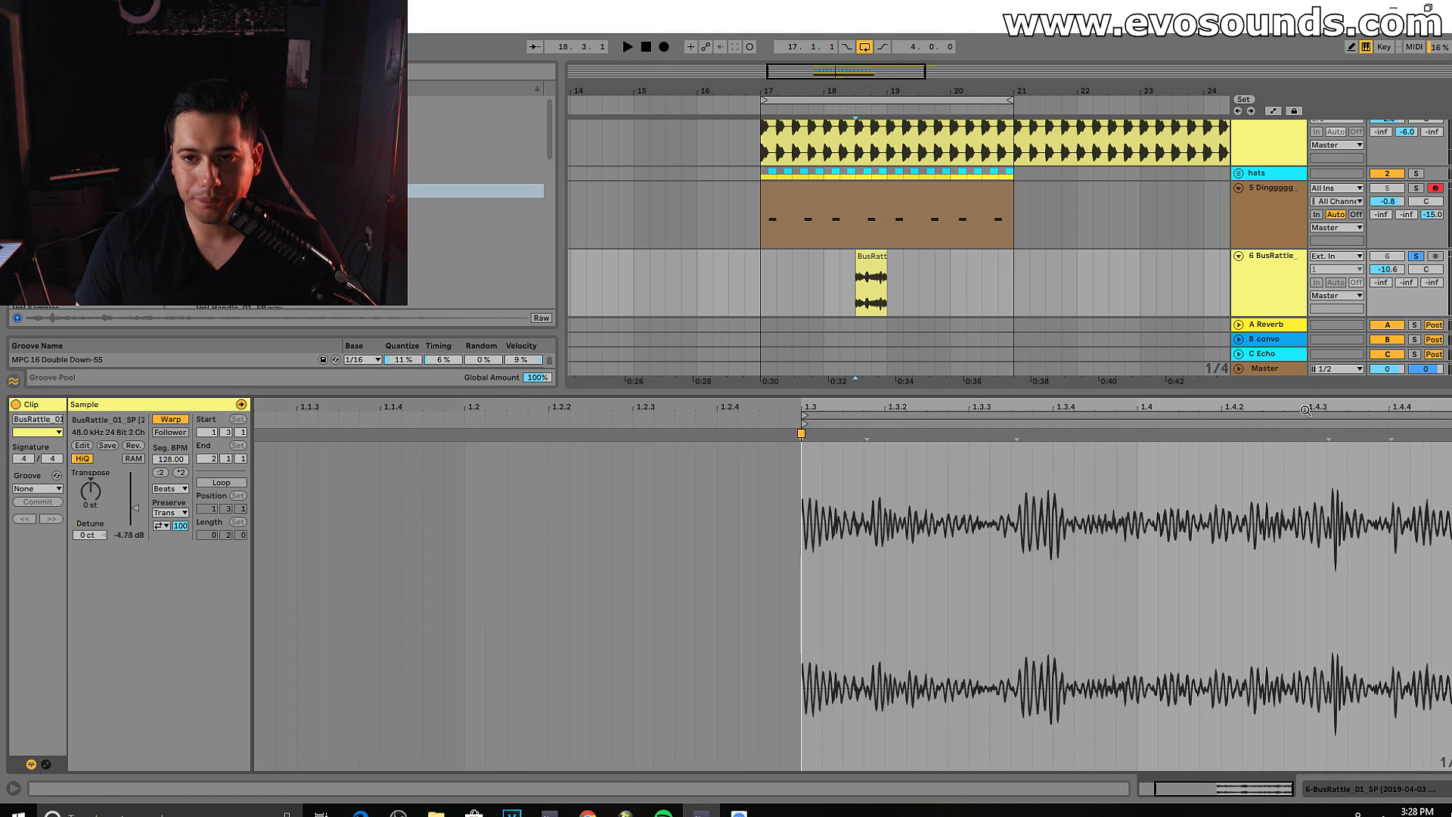
pyautogui.doubleClick(1013, 437)
pyautogui.moveTo(1013, 437); pyautogui.dragTo(968, 437)
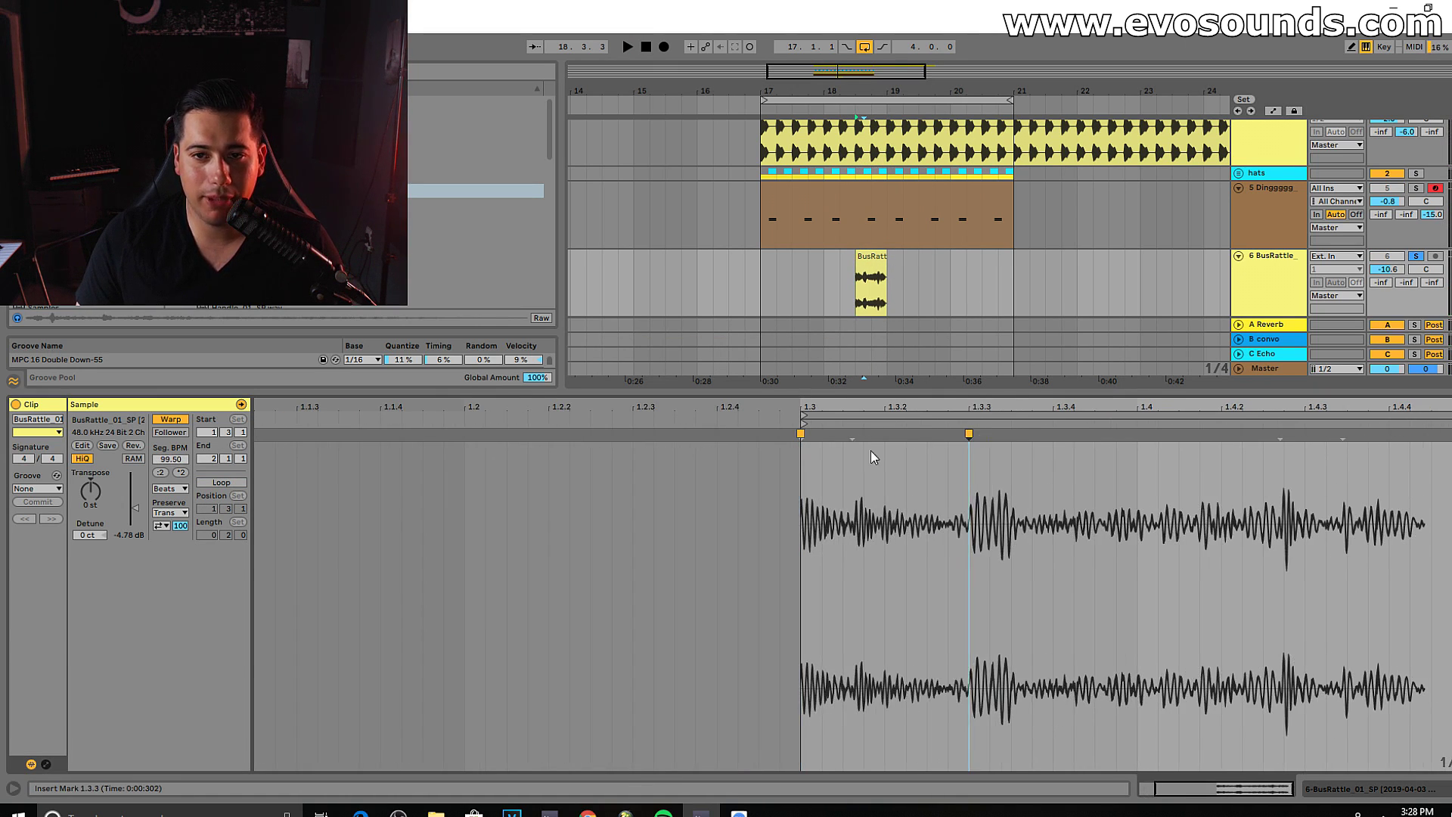
pyautogui.moveTo(852, 435); pyautogui.dragTo(885, 435)
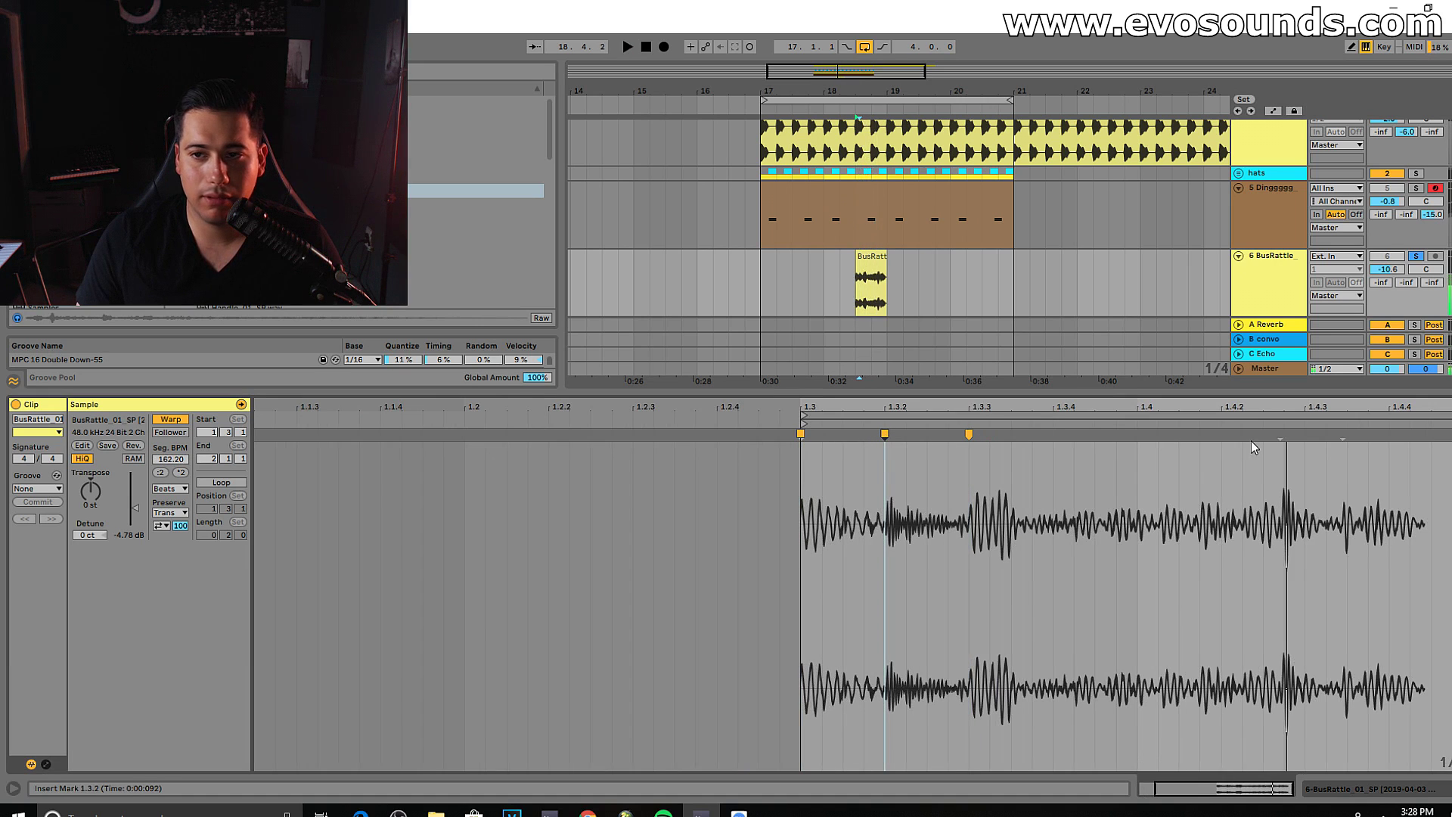
pyautogui.moveTo(1285, 434); pyautogui.dragTo(1389, 435)
pyautogui.press('space')
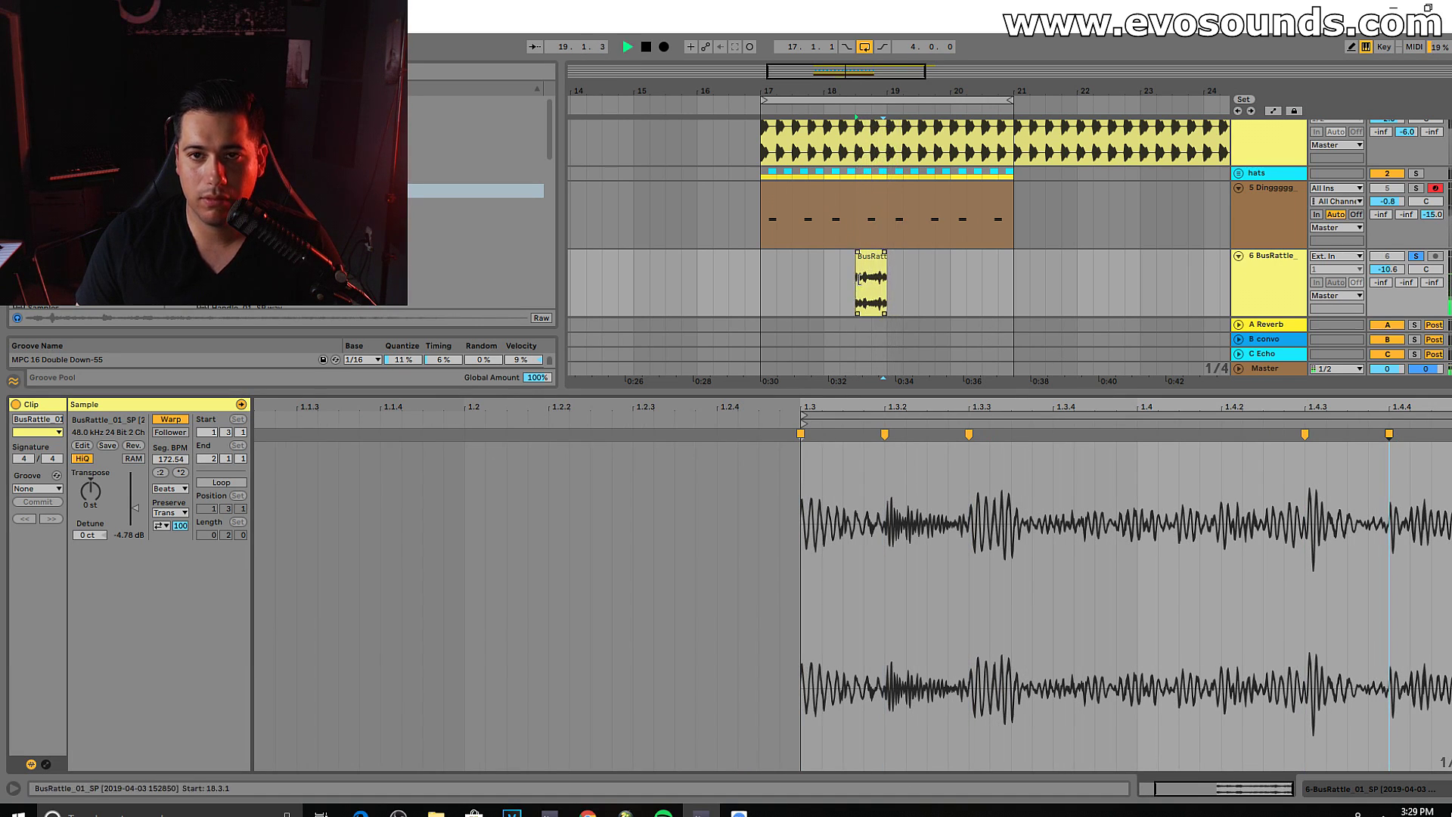
pyautogui.press('space')
# Step: Transpose the BusRattle clip to 8 st and use Beats warp mode with transient looping off and the envelope at 46
pyautogui.hotkey('shift', 'Tab')
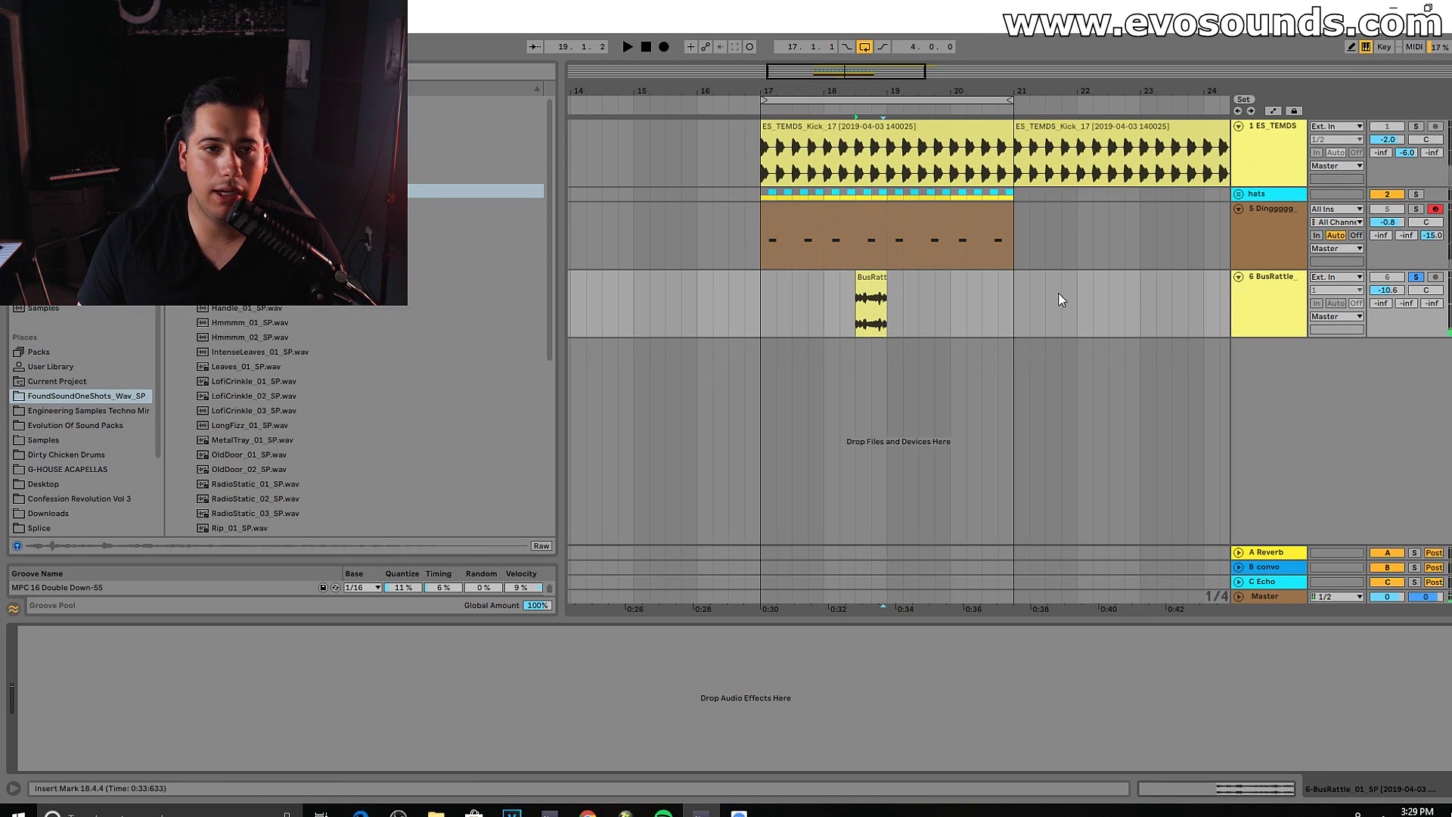
pyautogui.doubleClick(870, 310)
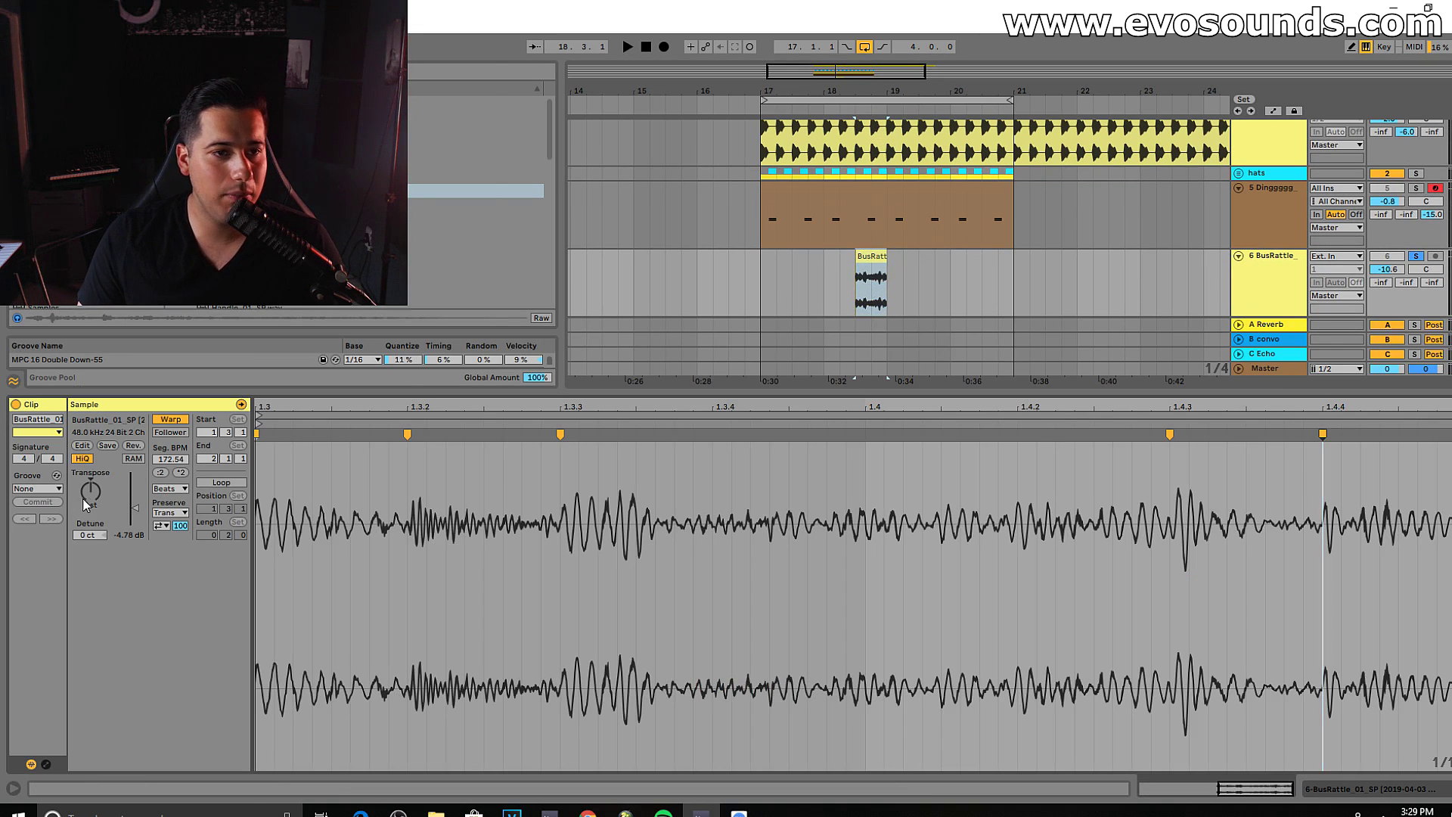
pyautogui.moveTo(90, 490); pyautogui.dragTo(91, 487)
pyautogui.press('space')
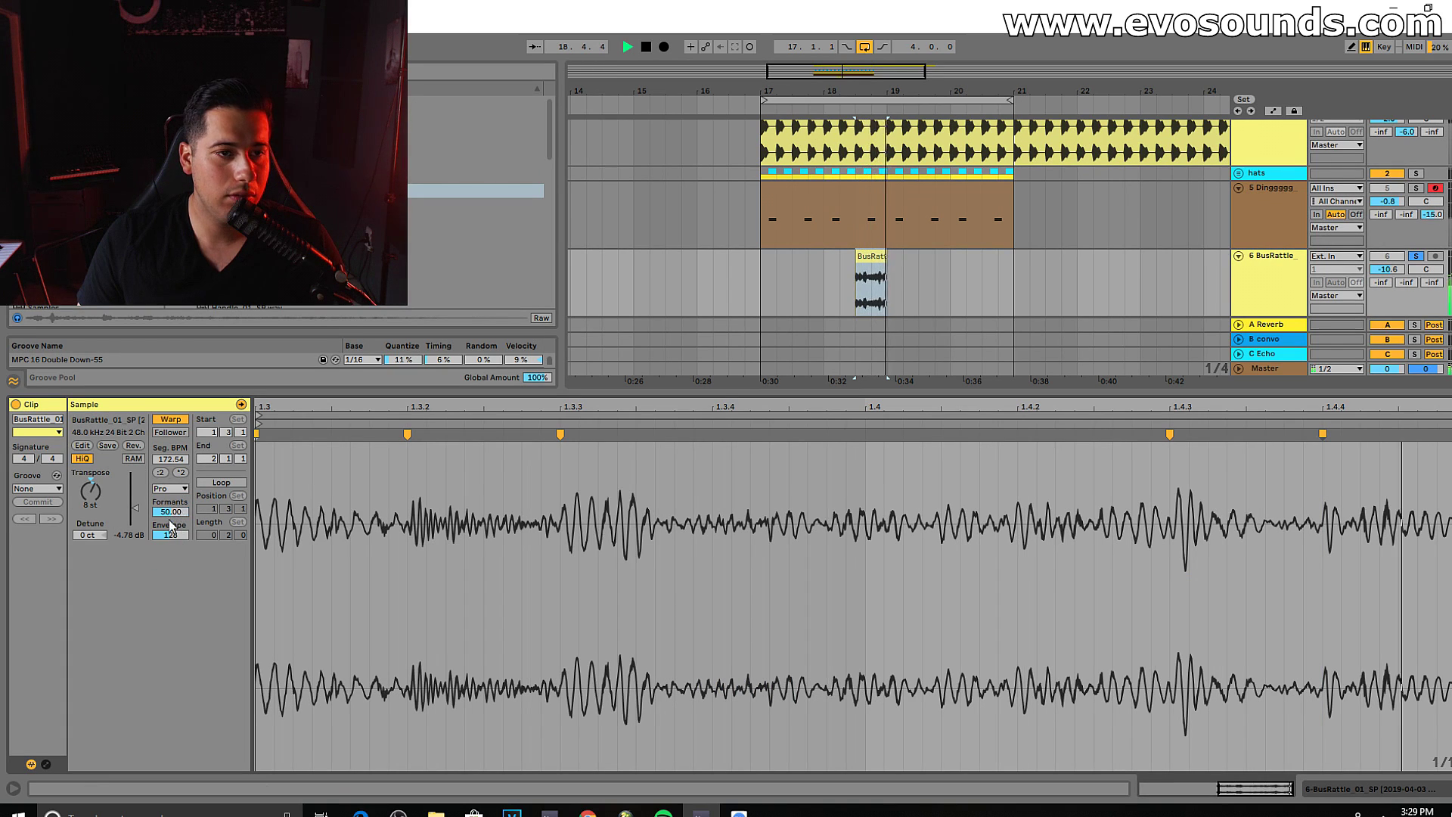
pyautogui.click(170, 488)
pyautogui.click(170, 494)
pyautogui.press('space')
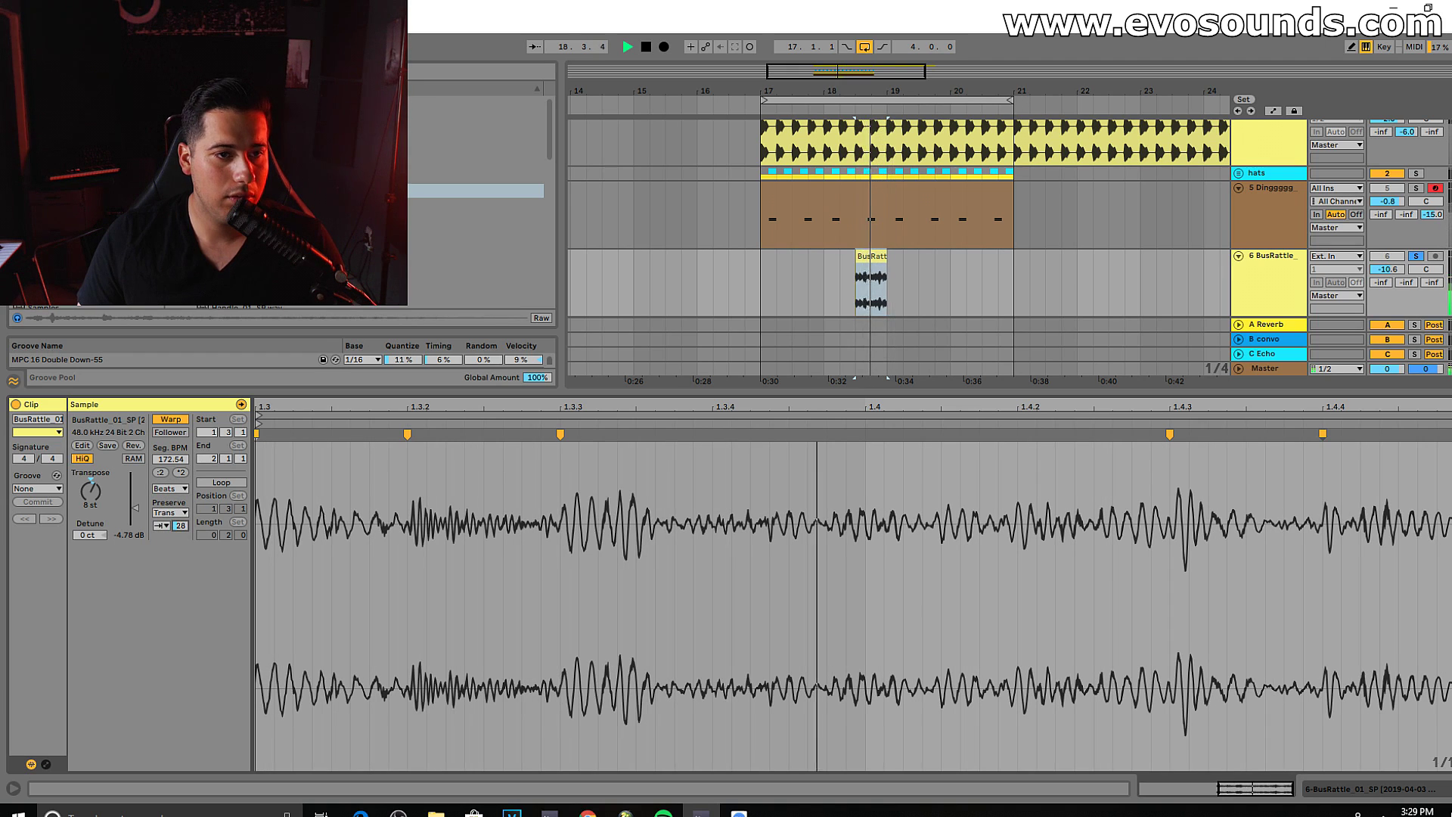
pyautogui.moveTo(180, 521); pyautogui.dragTo(179, 512)
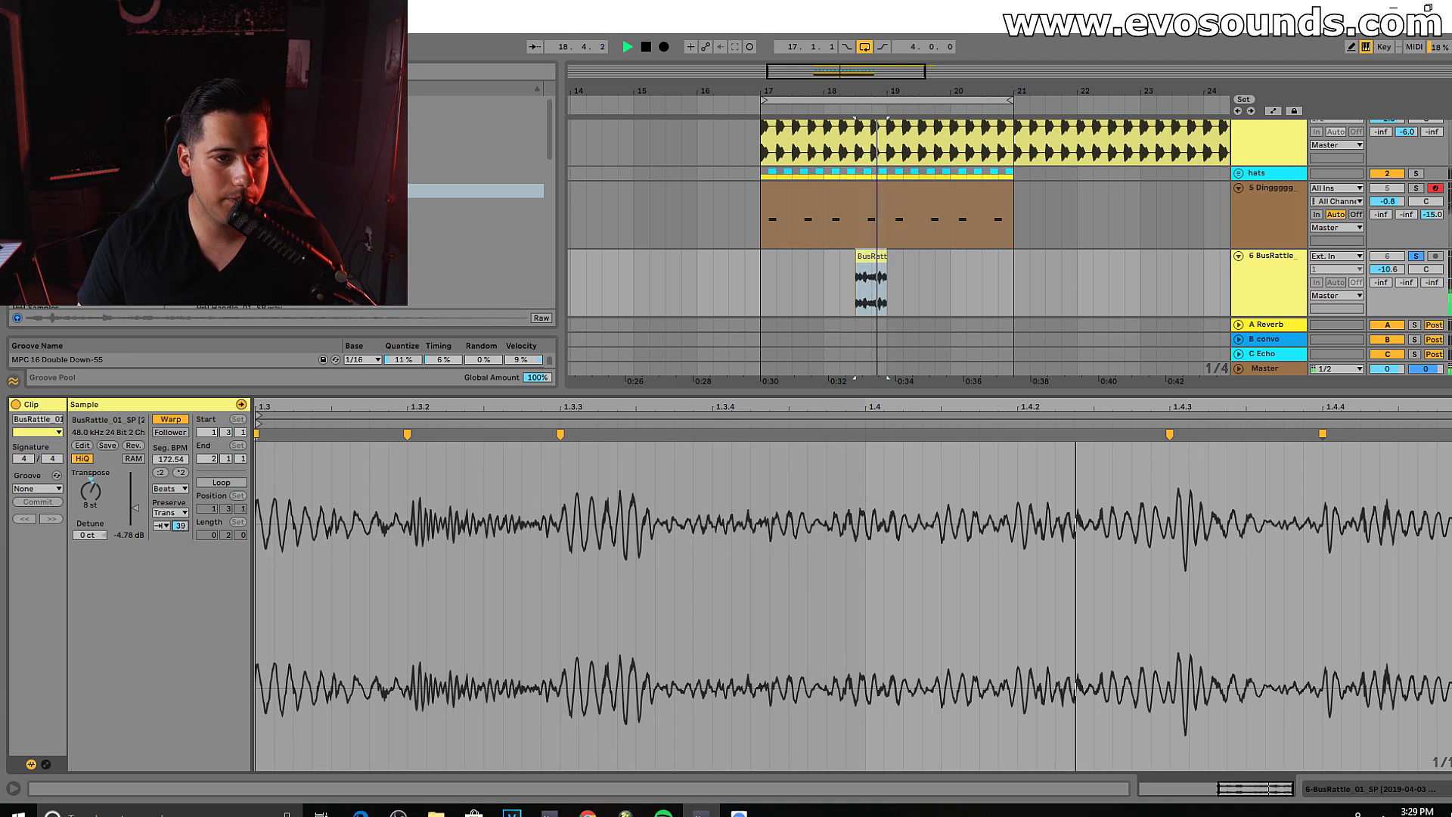
# Step: Unsolo the BusRattle track and raise its volume to -2.0 dB
pyautogui.click(1411, 256)
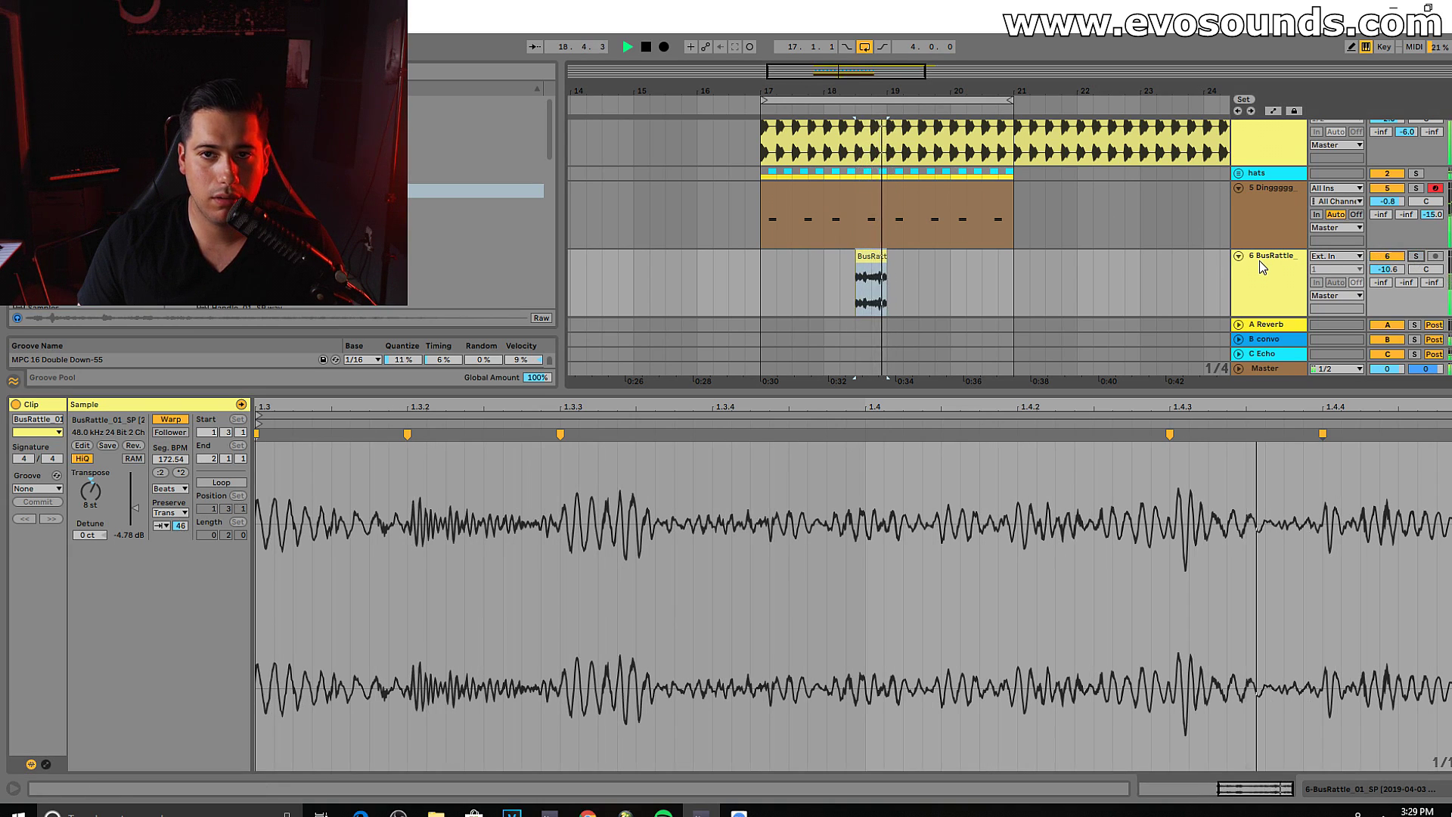
pyautogui.click(1249, 285)
pyautogui.moveTo(1387, 270)
pyautogui.mouseDown()
pyautogui.moveTo(1387, 254)
pyautogui.moveTo(1386, 268)
pyautogui.mouseUp()
# Step: Set the BusRattle clip's transposition to 14 st, audition it, and show the track's device chain
pyautogui.press('space')
pyautogui.moveTo(91, 491); pyautogui.dragTo(90, 479)
pyautogui.press('space')
pyautogui.press('space')
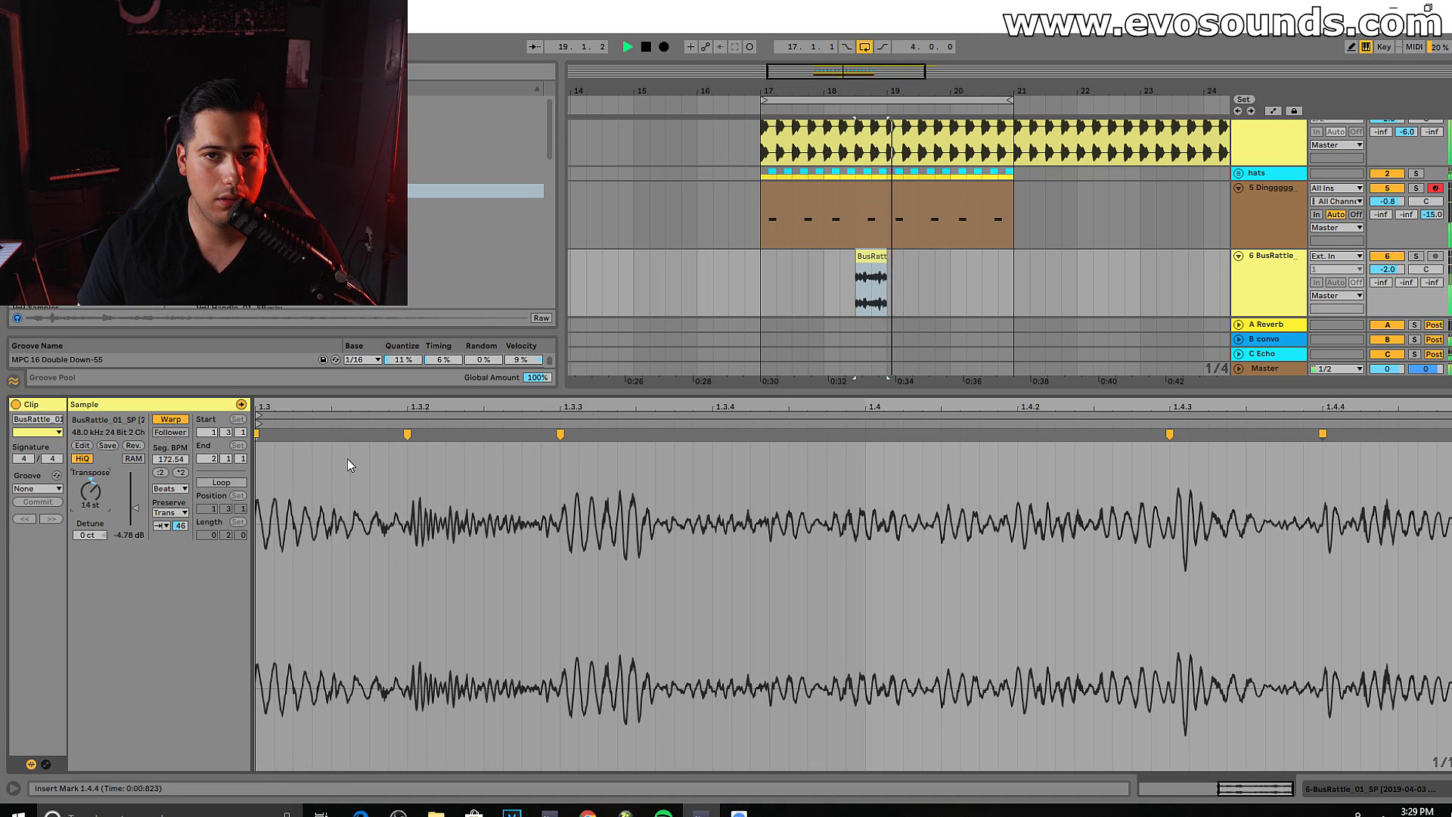
pyautogui.click(1255, 279)
pyautogui.press('space')
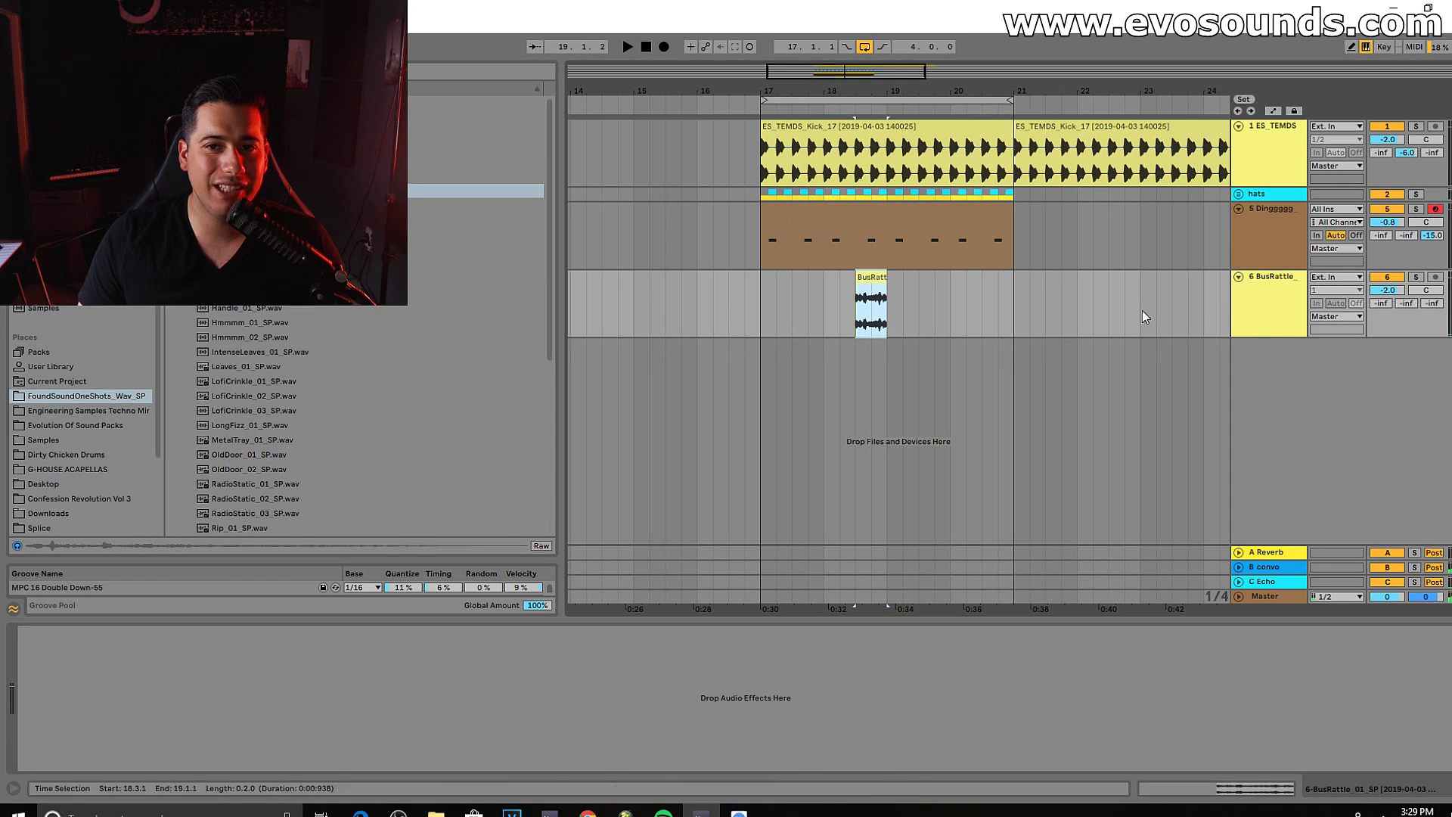
# Step: Find EQ Eight among the audio effects and add it to the BusRattle track
pyautogui.click(51, 234)
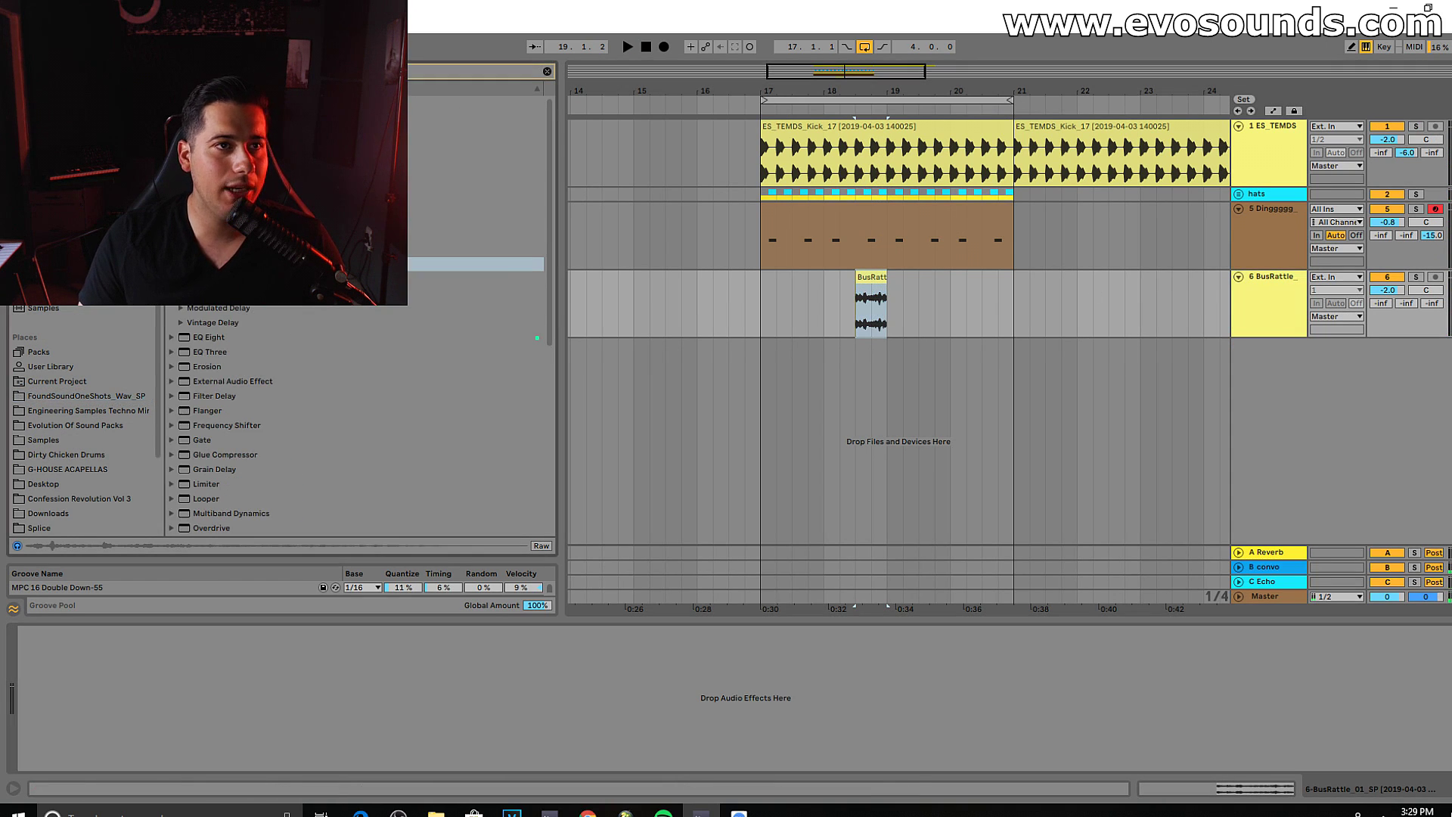
pyautogui.write('eq')
pyautogui.moveTo(219, 117); pyautogui.dragTo(1163, 261)
pyautogui.moveTo(1254, 305); pyautogui.dragTo(1254, 306)
pyautogui.press('space')
pyautogui.press('space')
# Step: Make EQ Eight band 2 a low cut at about 500 Hz and audition it
pyautogui.moveTo(172, 690); pyautogui.dragTo(207, 704)
pyautogui.press('space')
pyautogui.press('space')
pyautogui.click(112, 751)
pyautogui.click(113, 671)
pyautogui.press('space')
pyautogui.press('space')
pyautogui.press('space')
# Step: Enable EQ Eight band 8 as a high cut at 5.27 kHz and audition the loop
pyautogui.click(325, 762)
pyautogui.press('space')
pyautogui.moveTo(336, 702); pyautogui.dragTo(291, 699)
pyautogui.press('space')
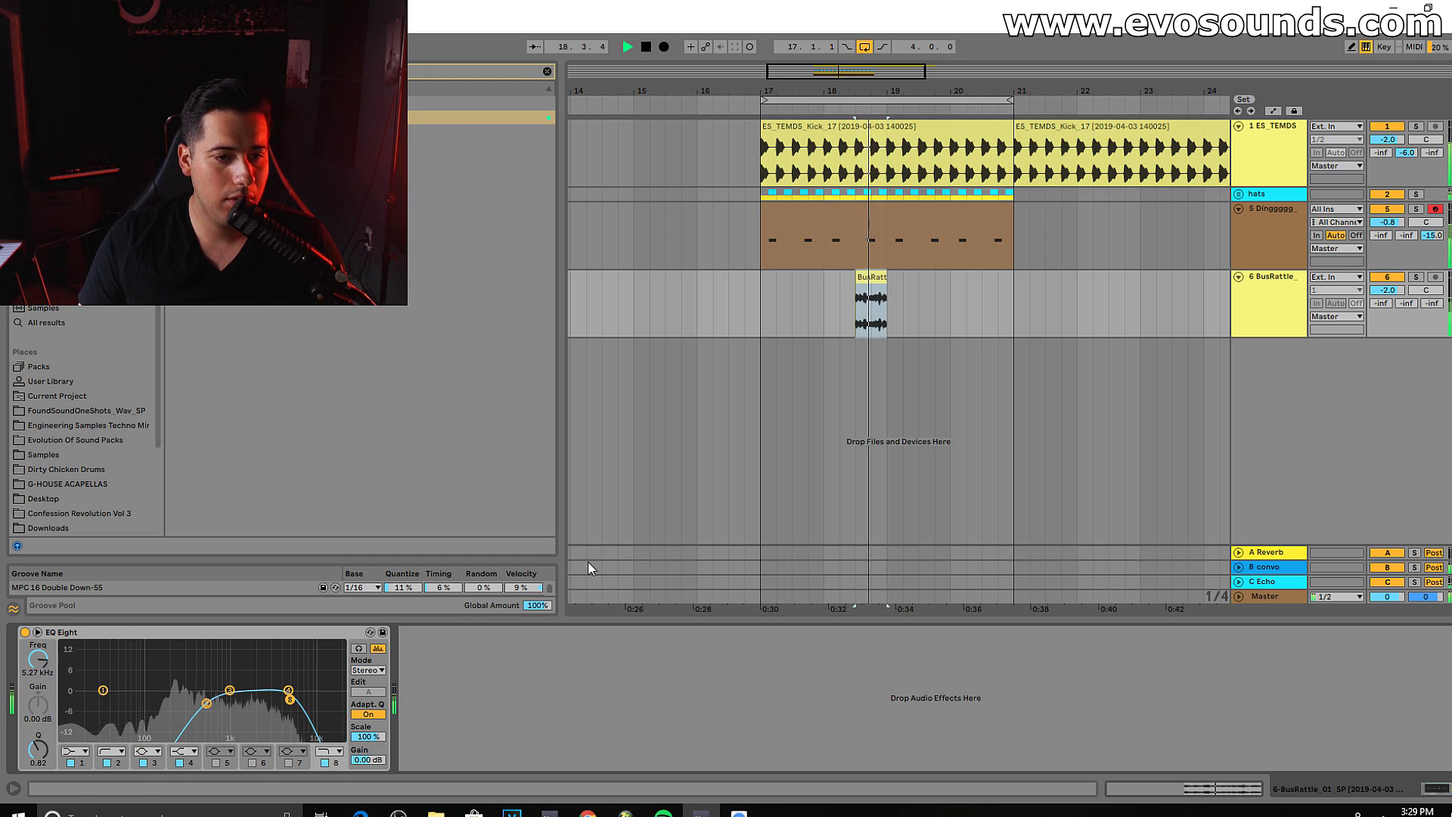
pyautogui.click(1280, 292)
pyautogui.press('space')
pyautogui.press('space')
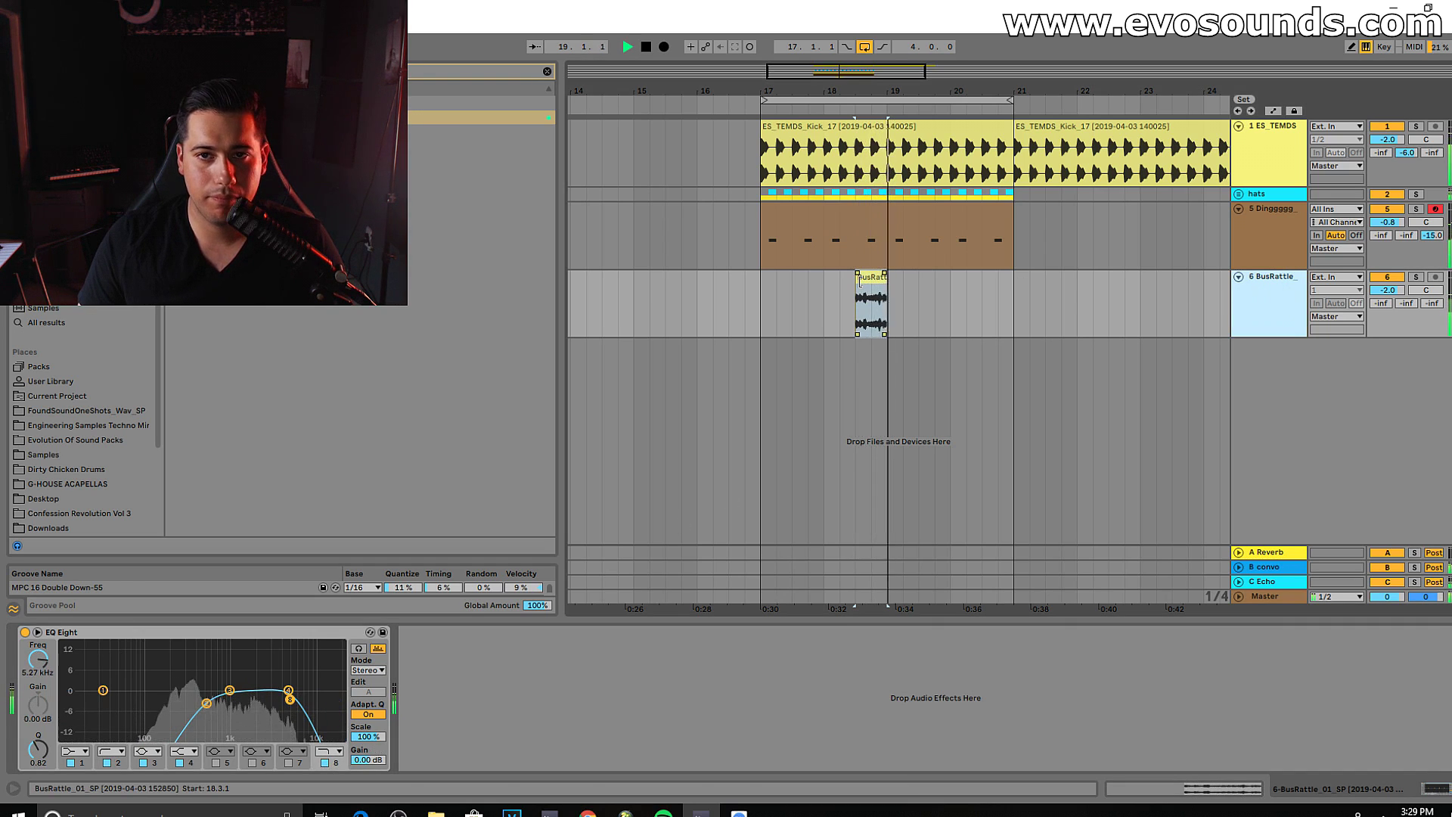
# Step: Duplicate the clip's two-bar section to repeat the rattle at 20.3.1, and raise the BusRattle volume to -0.1 dB
pyautogui.moveTo(885, 327); pyautogui.dragTo(777, 308)
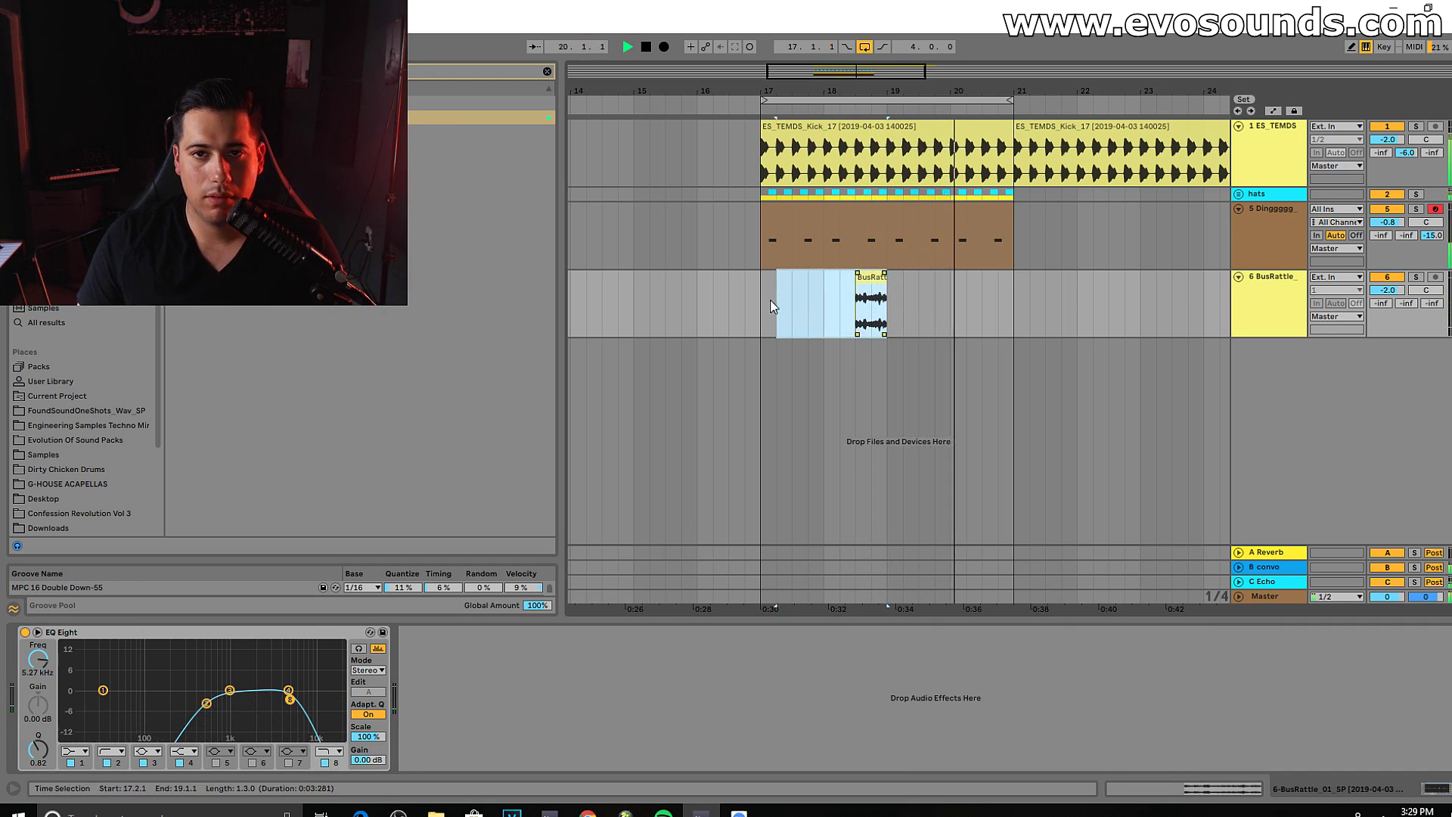
pyautogui.hotkey('ctrl', 'd')
pyautogui.moveTo(1379, 293); pyautogui.dragTo(1379, 287)
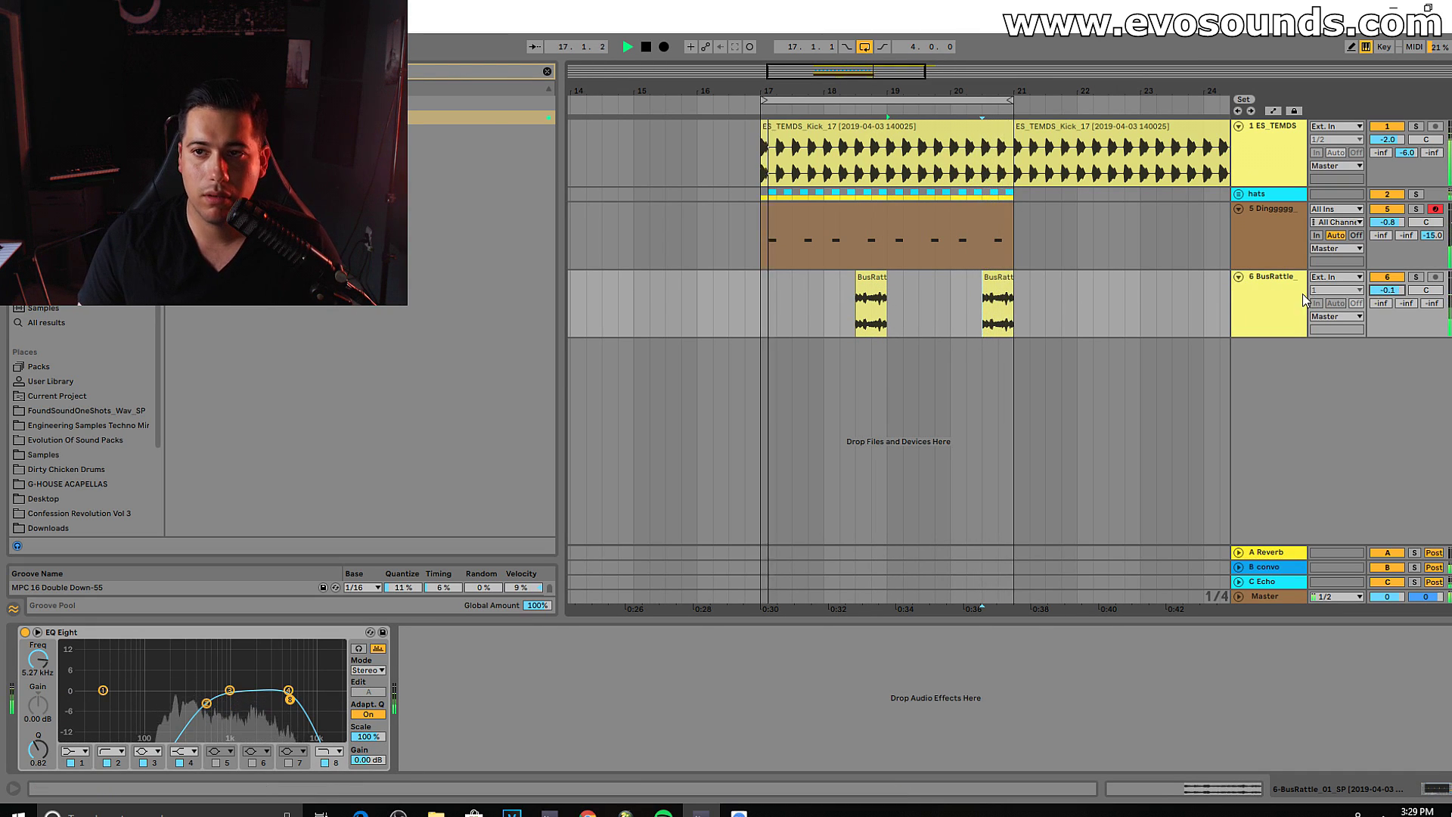
pyautogui.press('space')
# Step: Find Reverb in the browser, add it after the EQ Eight on the BusRattle track, and audition the loop
pyautogui.click(544, 72)
pyautogui.click(547, 71)
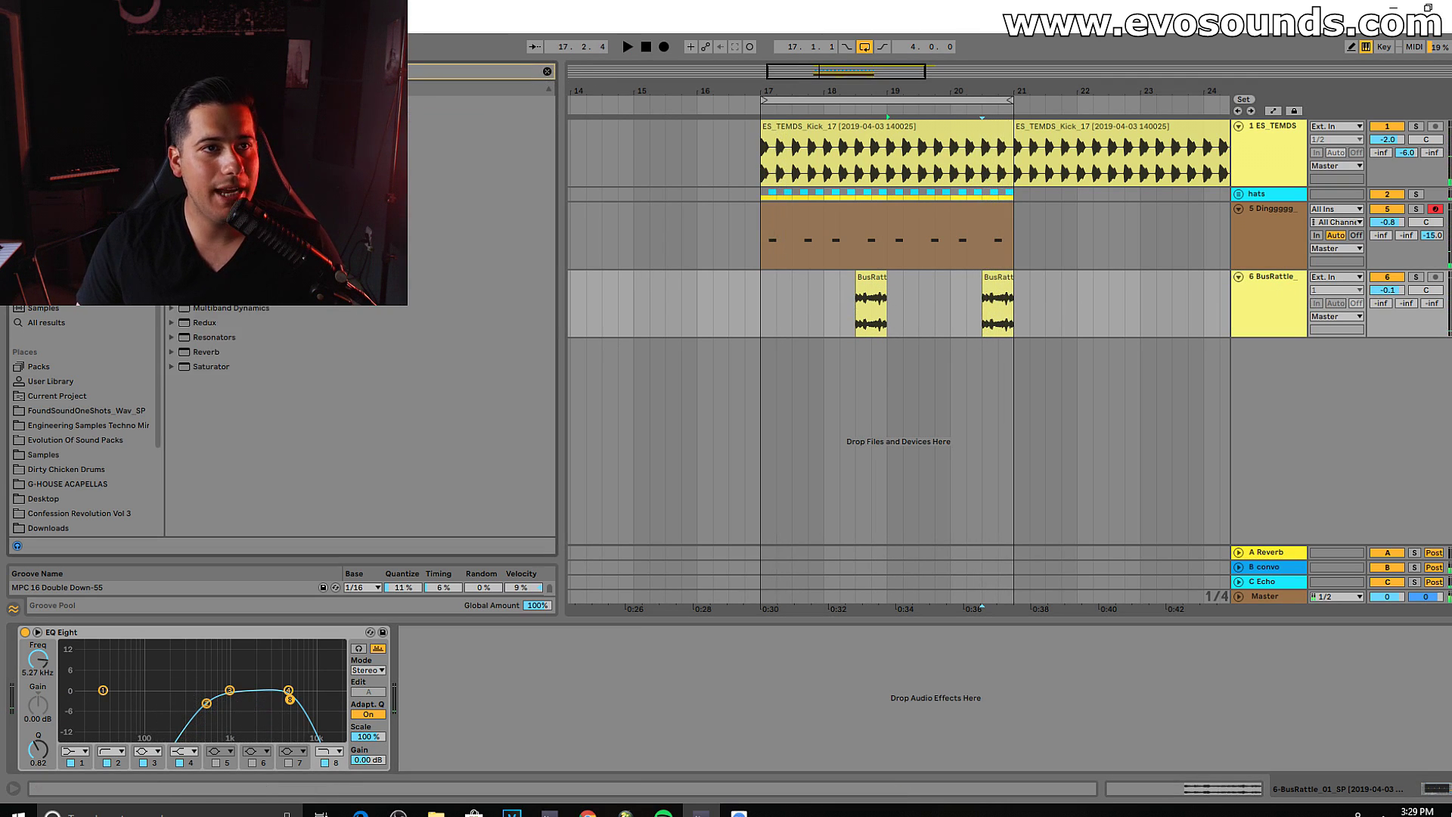
pyautogui.press('space')
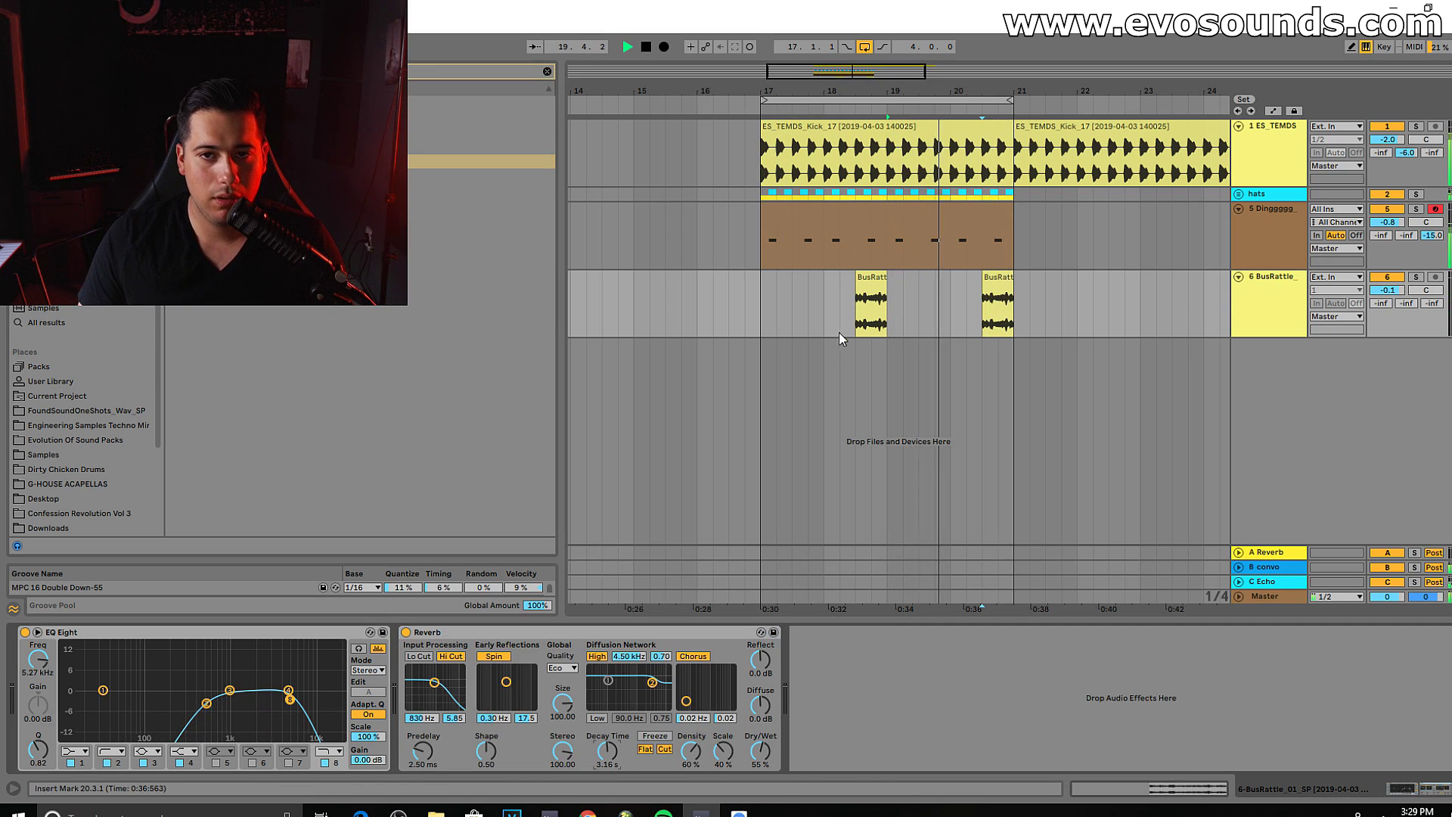
pyautogui.click(870, 310)
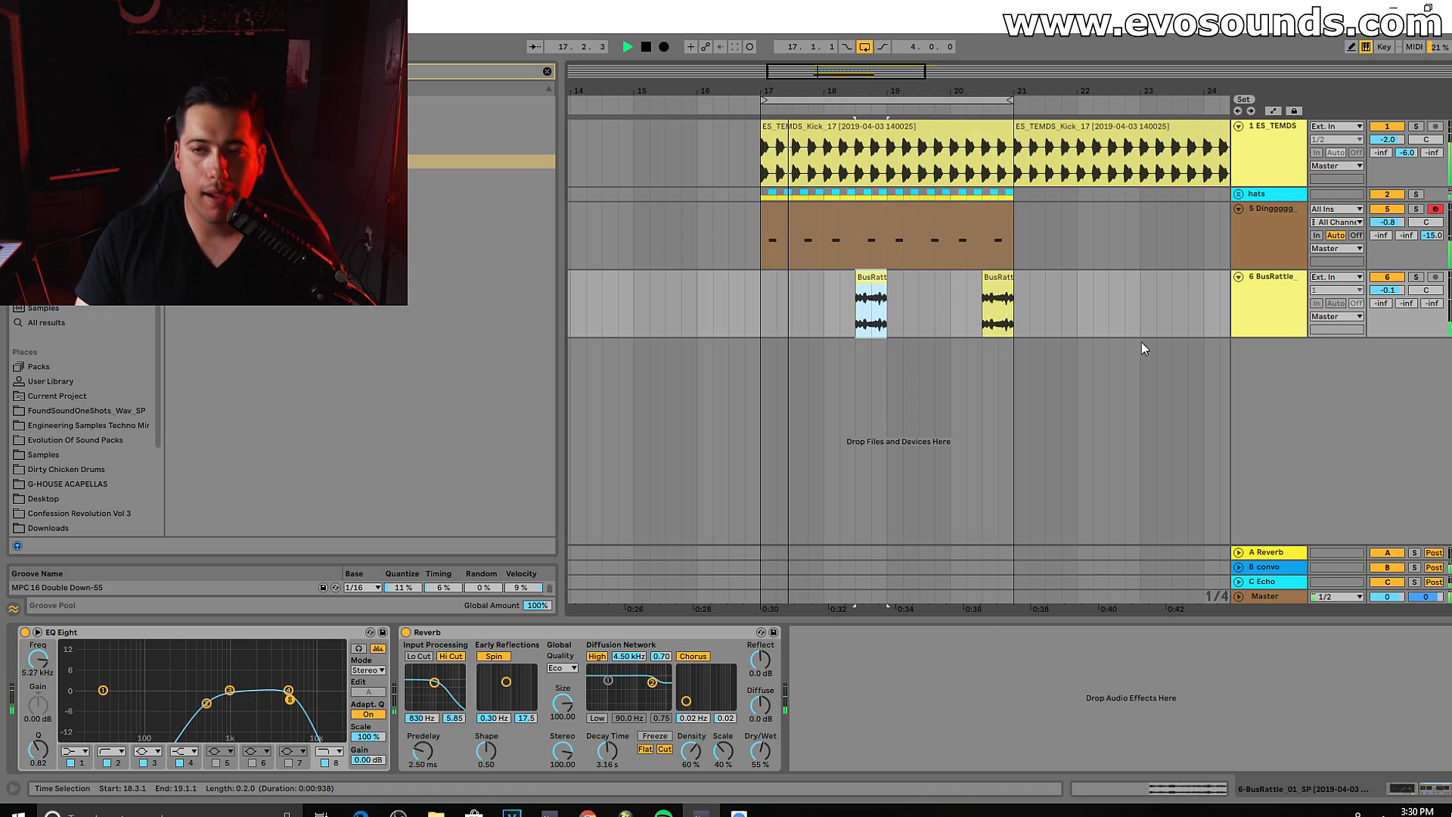
# Step: Insert a Saturator between EQ Eight and Reverb with Drive at 6.75 dB, and lower the BusRattle volume to -2.2 dB
pyautogui.click(547, 72)
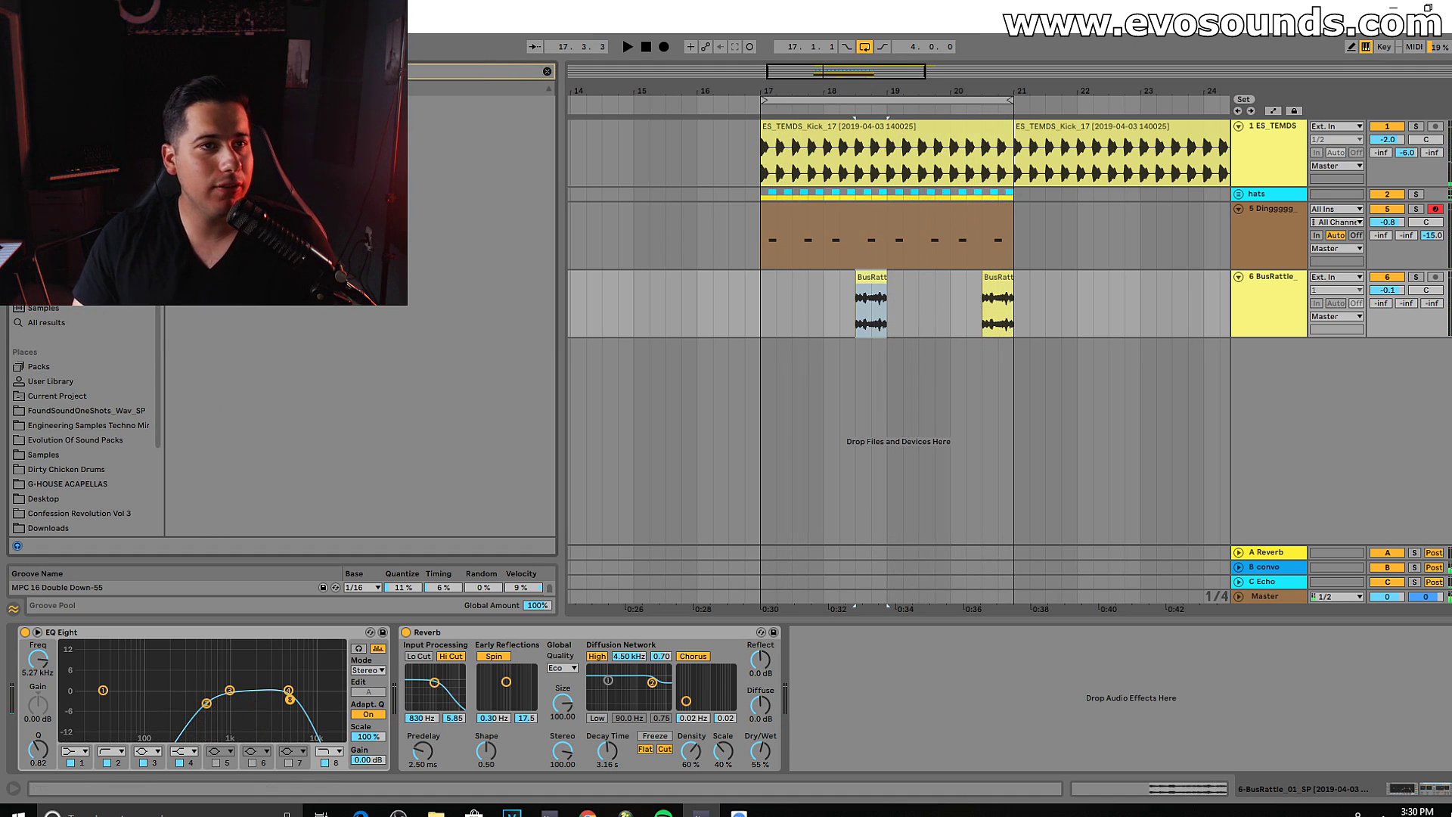
pyautogui.moveTo(227, 117); pyautogui.dragTo(391, 684)
pyautogui.click(423, 682)
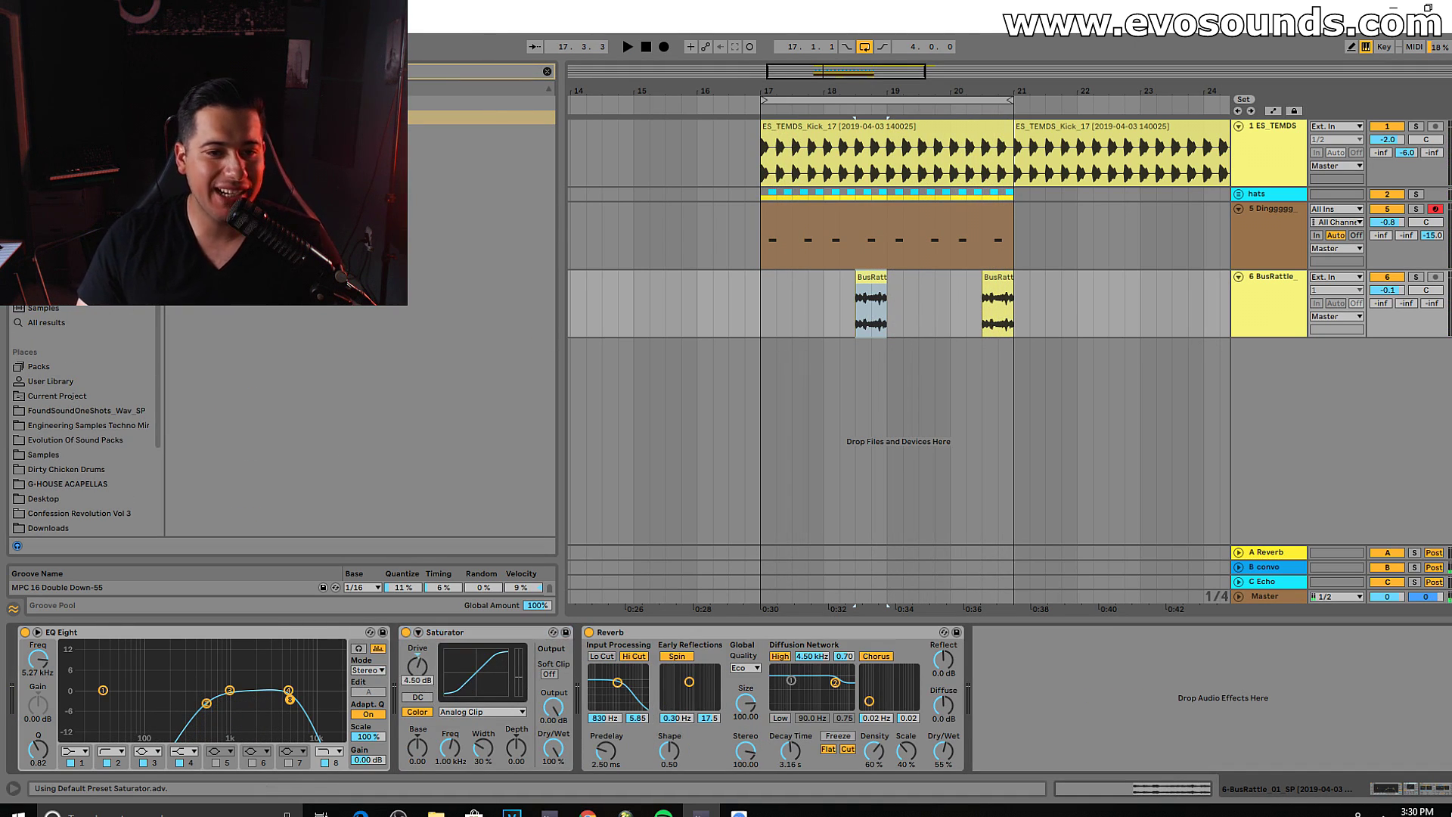
pyautogui.press('space')
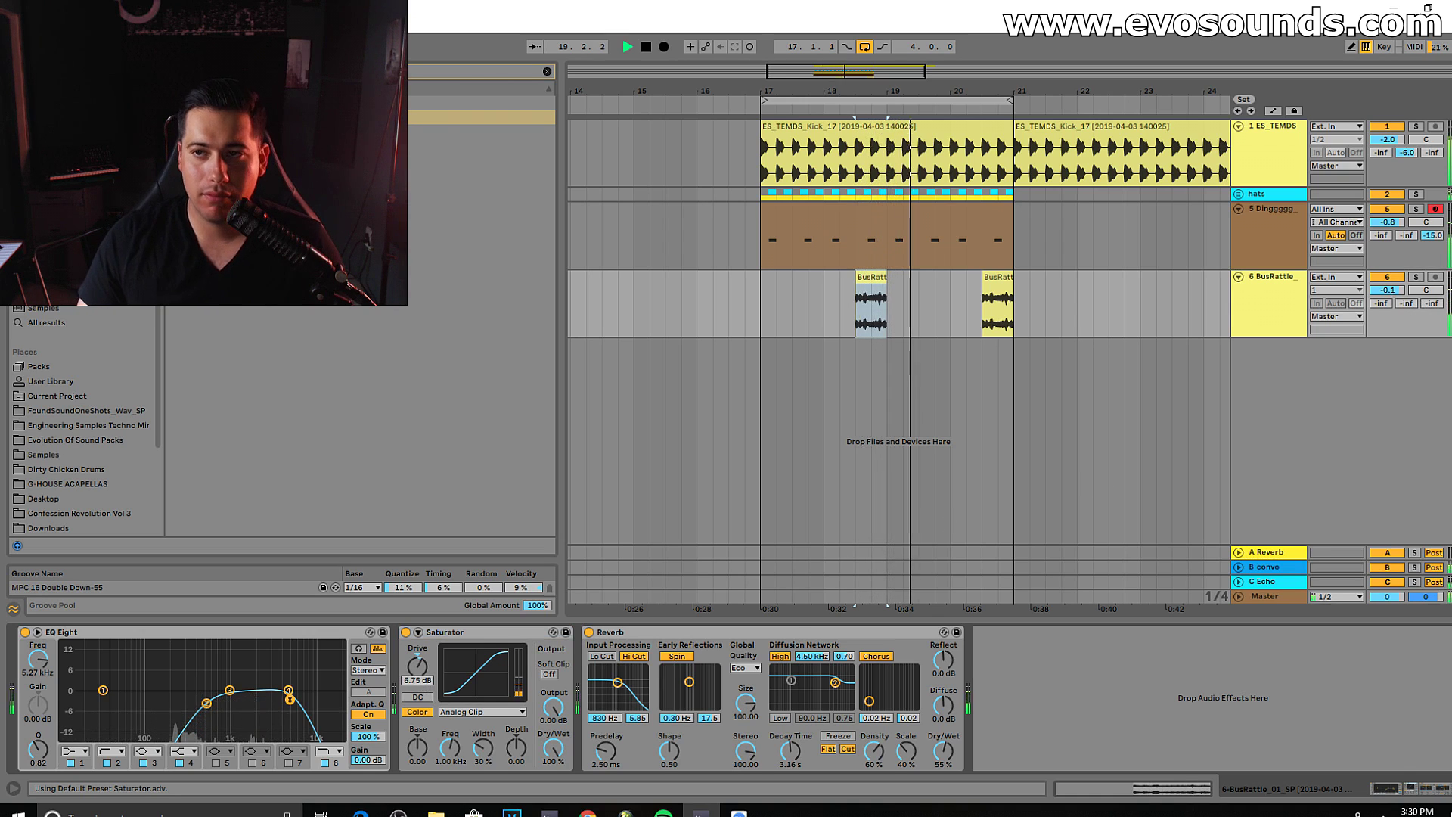
# Step: Solo the BusRattle track, set the first clip's transient envelope to 27, audition it, and return to the track's devices
pyautogui.doubleClick(871, 278)
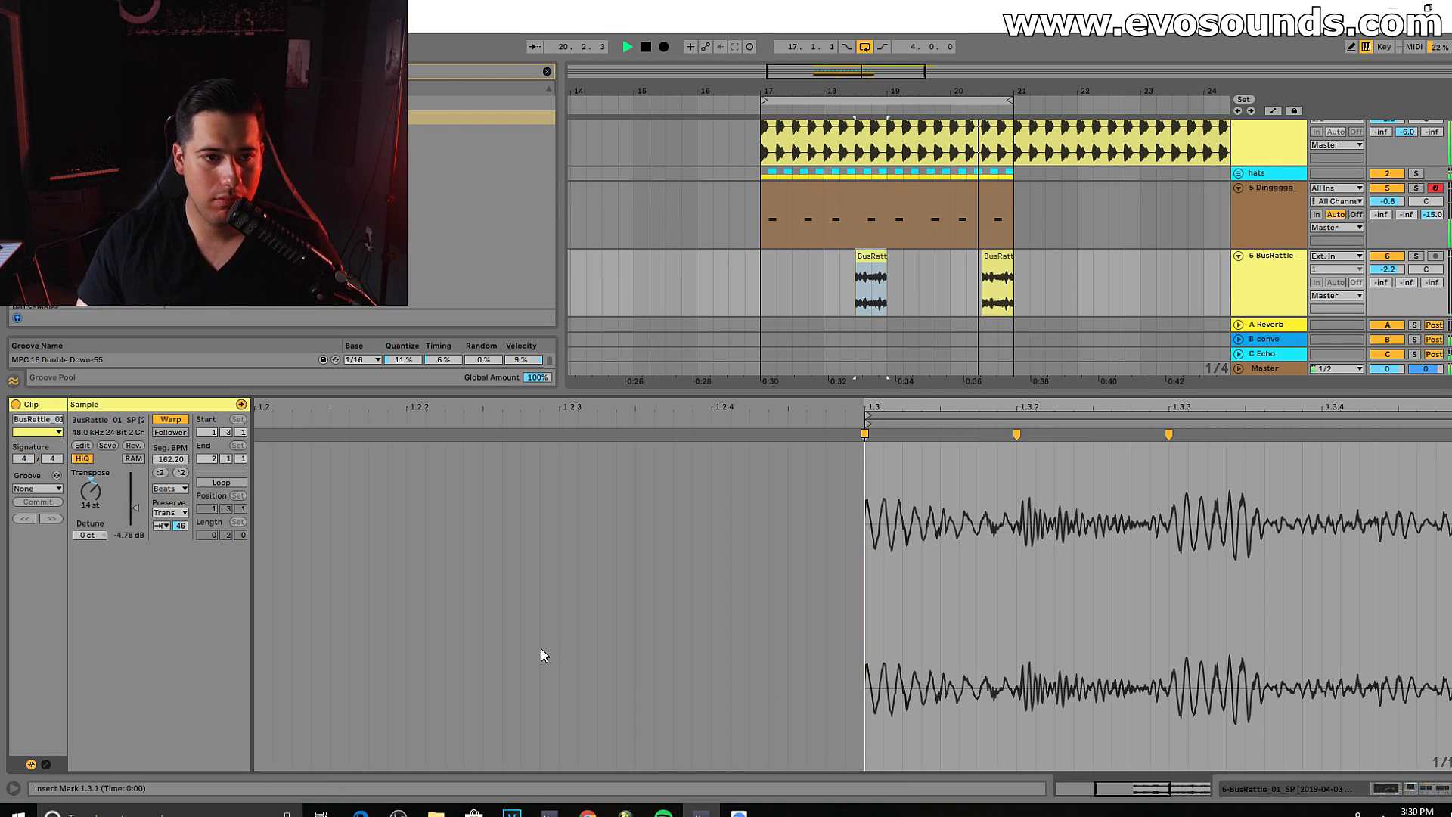
pyautogui.press('space')
pyautogui.click(1412, 258)
pyautogui.press('space')
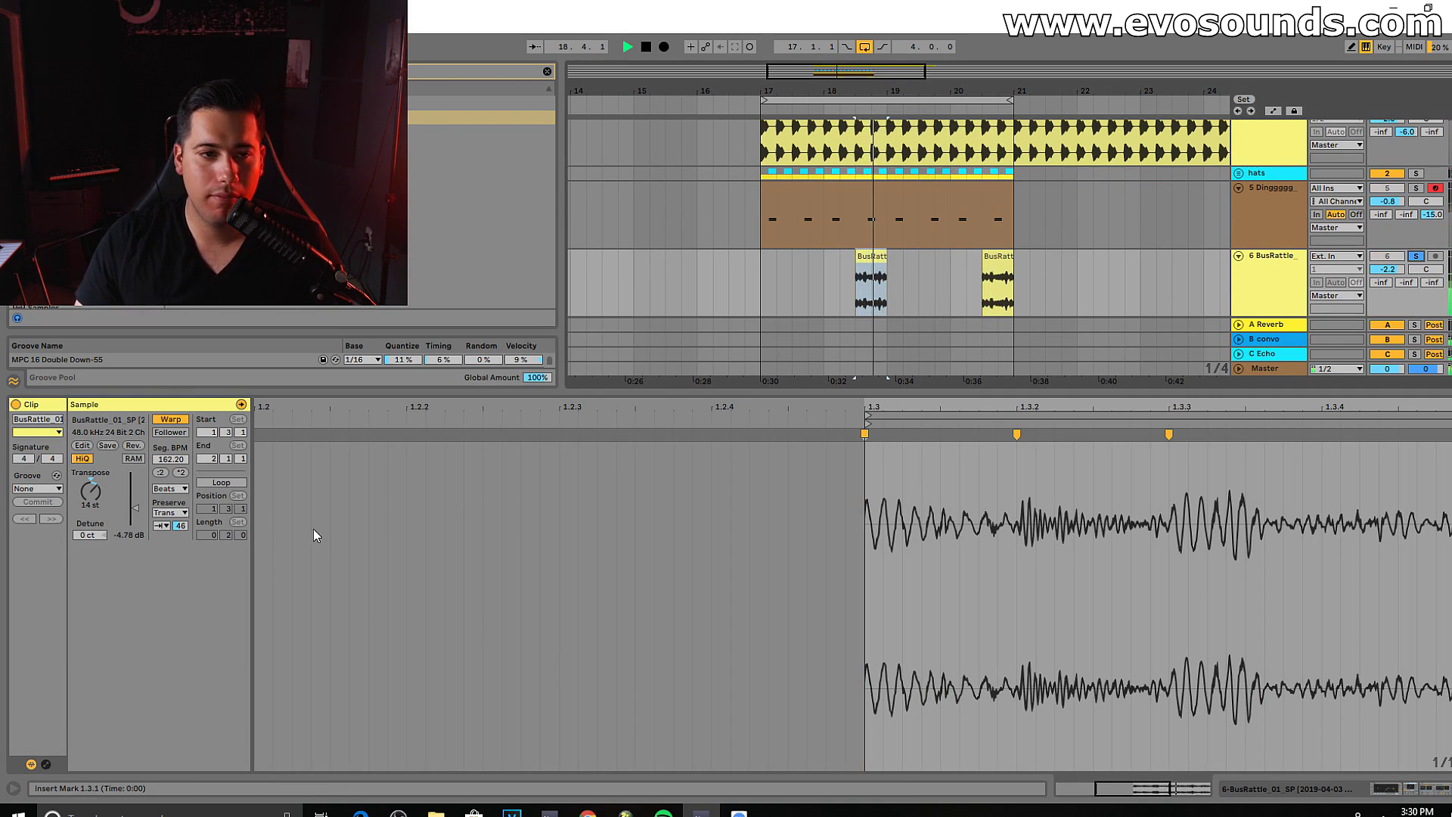
pyautogui.press('space')
pyautogui.moveTo(180, 526)
pyautogui.mouseDown()
pyautogui.moveTo(180, 542)
pyautogui.moveTo(180, 524)
pyautogui.mouseUp()
pyautogui.press('space')
pyautogui.press('space')
pyautogui.press('space')
pyautogui.press('space')
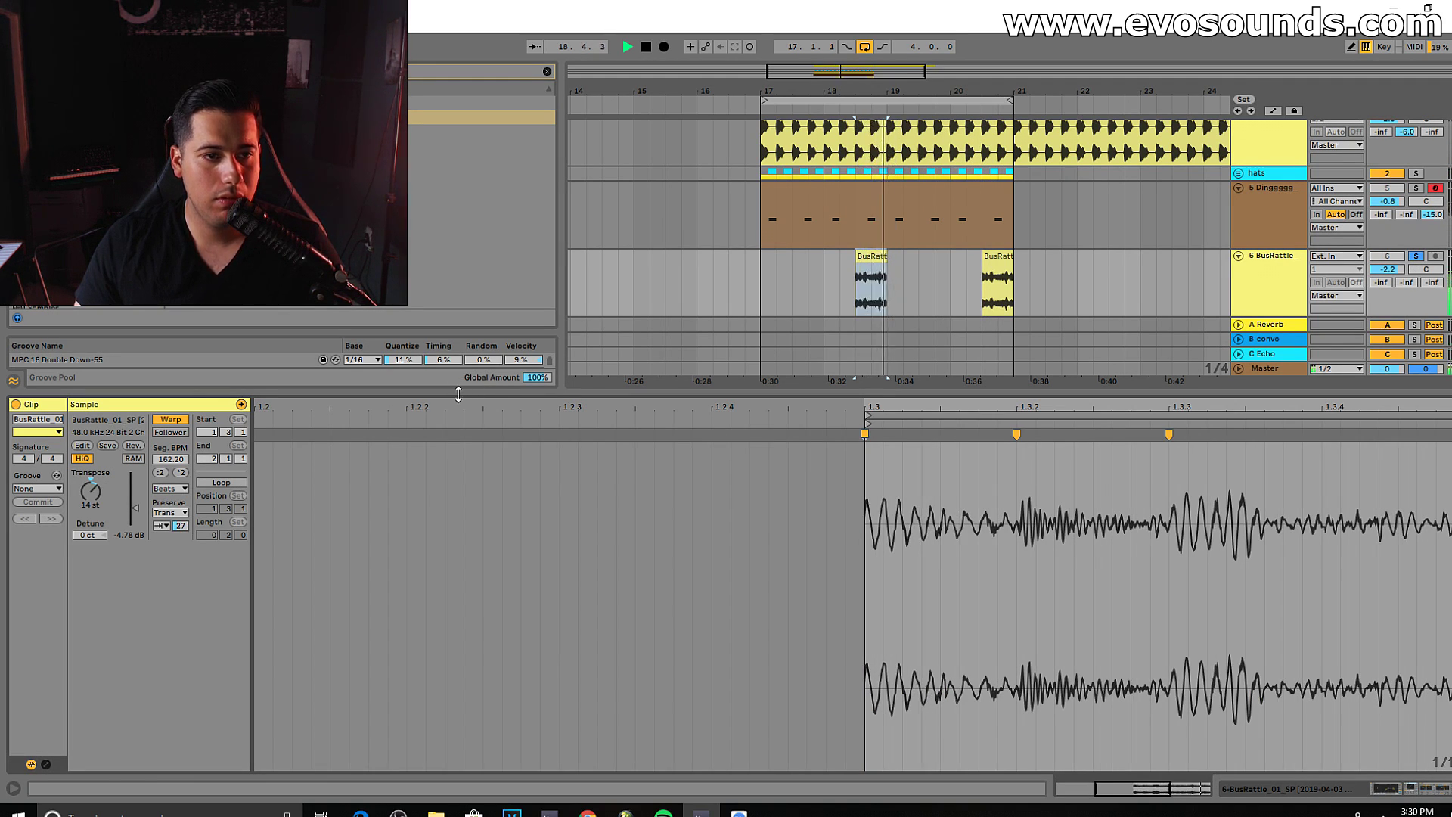
pyautogui.click(1249, 282)
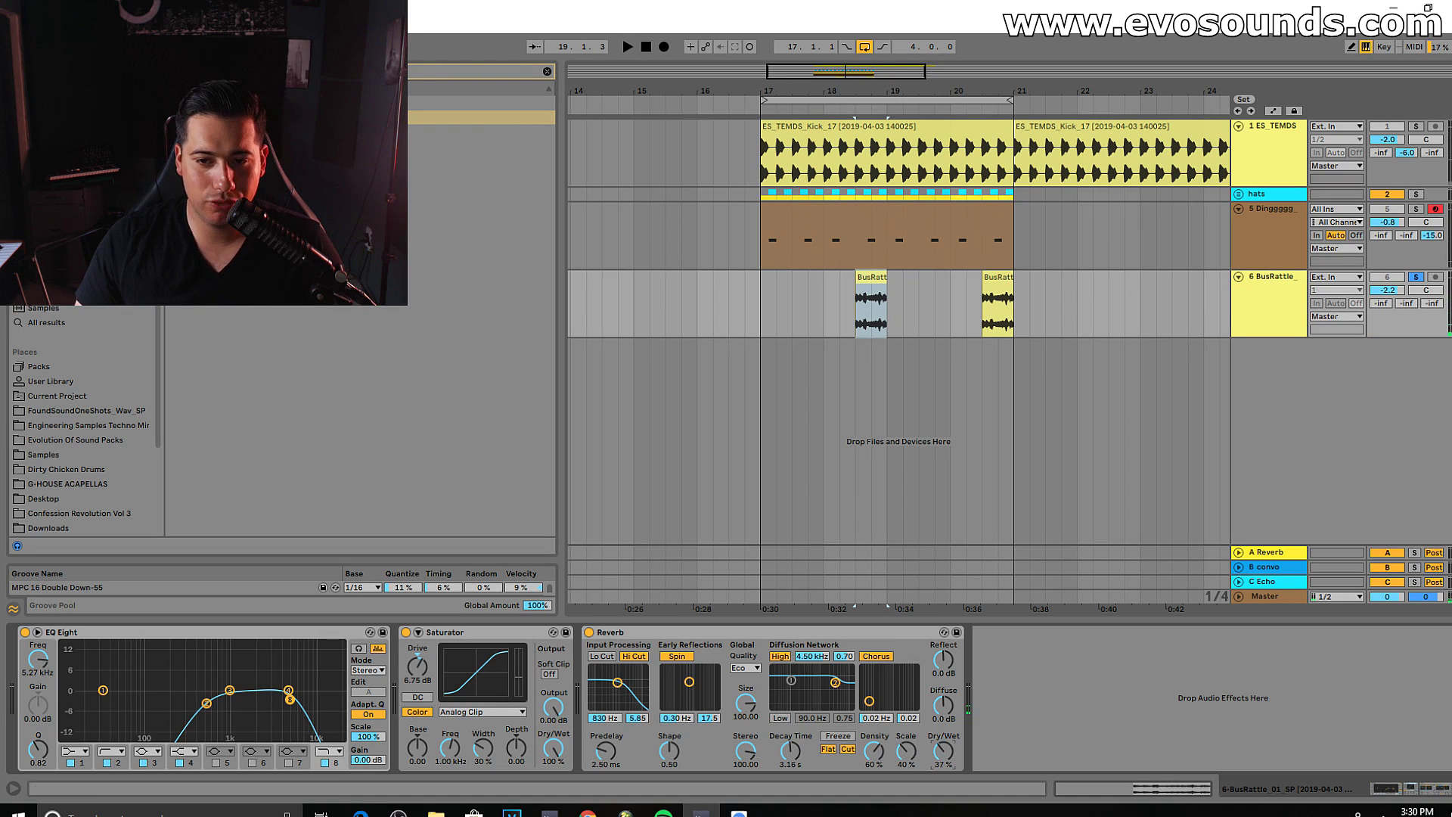
# Step: Lower the Reverb's Dry/Wet on the BusRattle track to 27% while auditioning the soloed rattle
pyautogui.press('space')
pyautogui.press('space')
pyautogui.press('space')
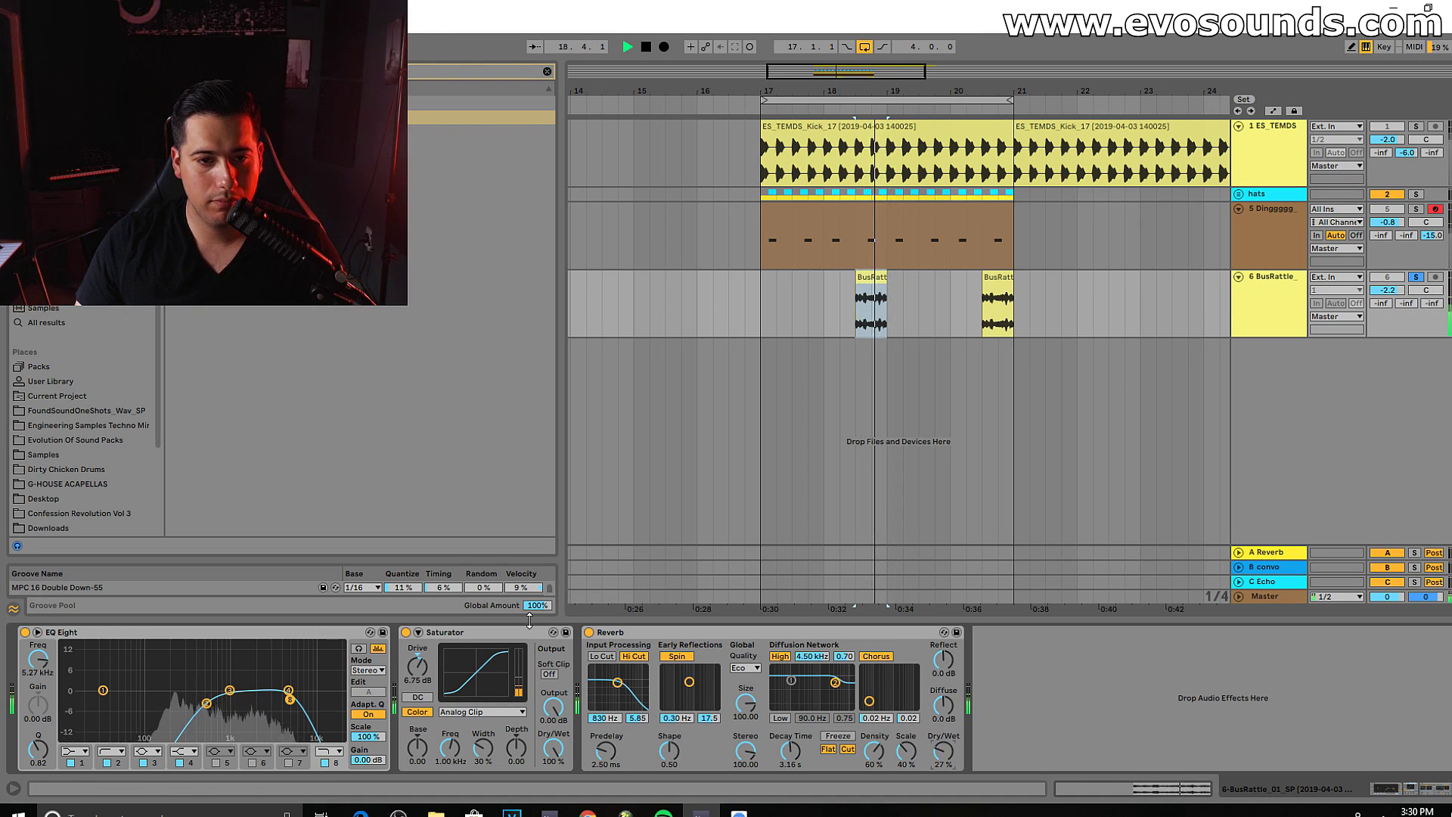
pyautogui.press('space')
# Step: Set the first BusRattle clip's transpose to 7 st, audition it, and return to the track's devices
pyautogui.doubleClick(866, 285)
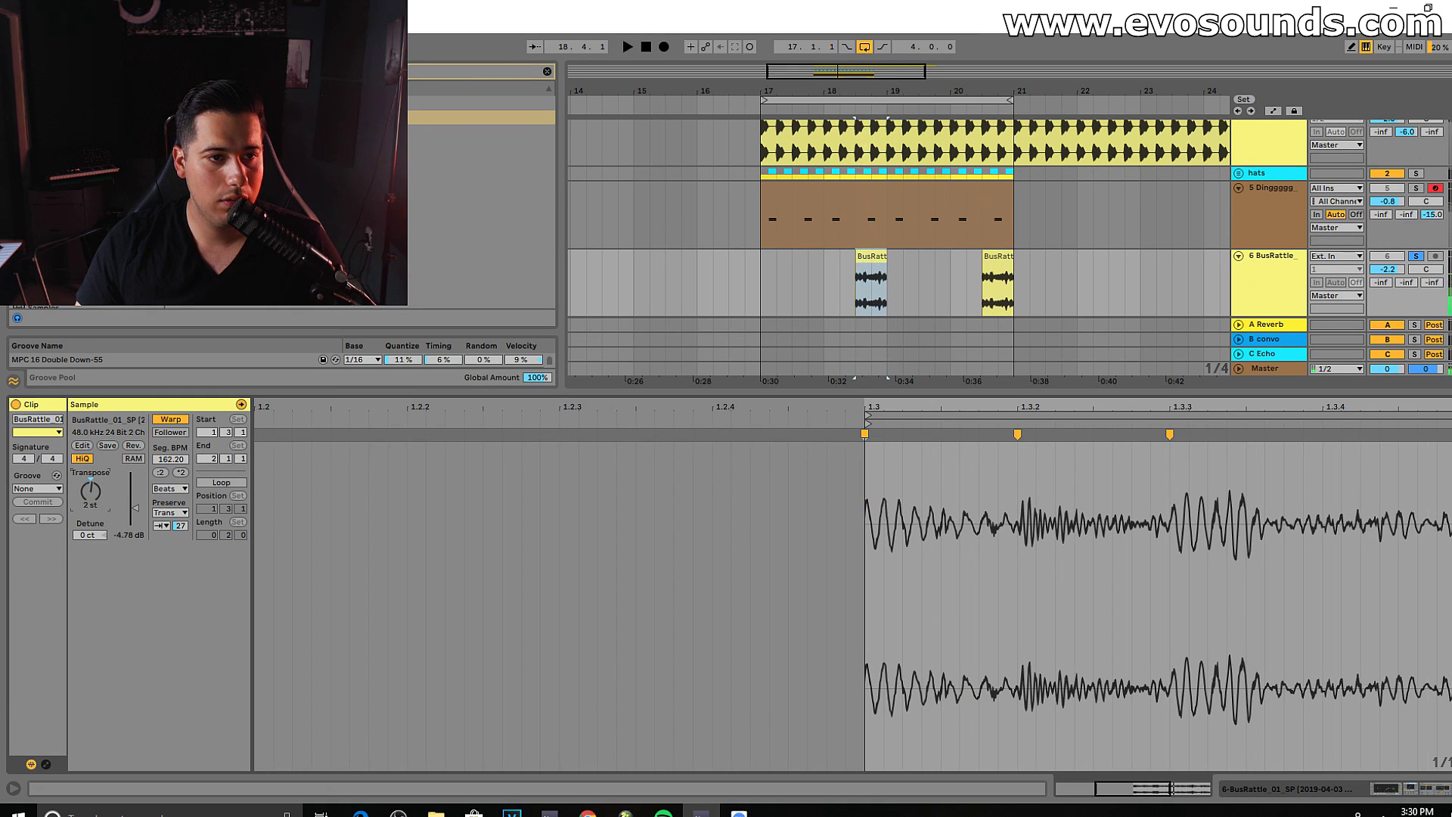
pyautogui.click(987, 266)
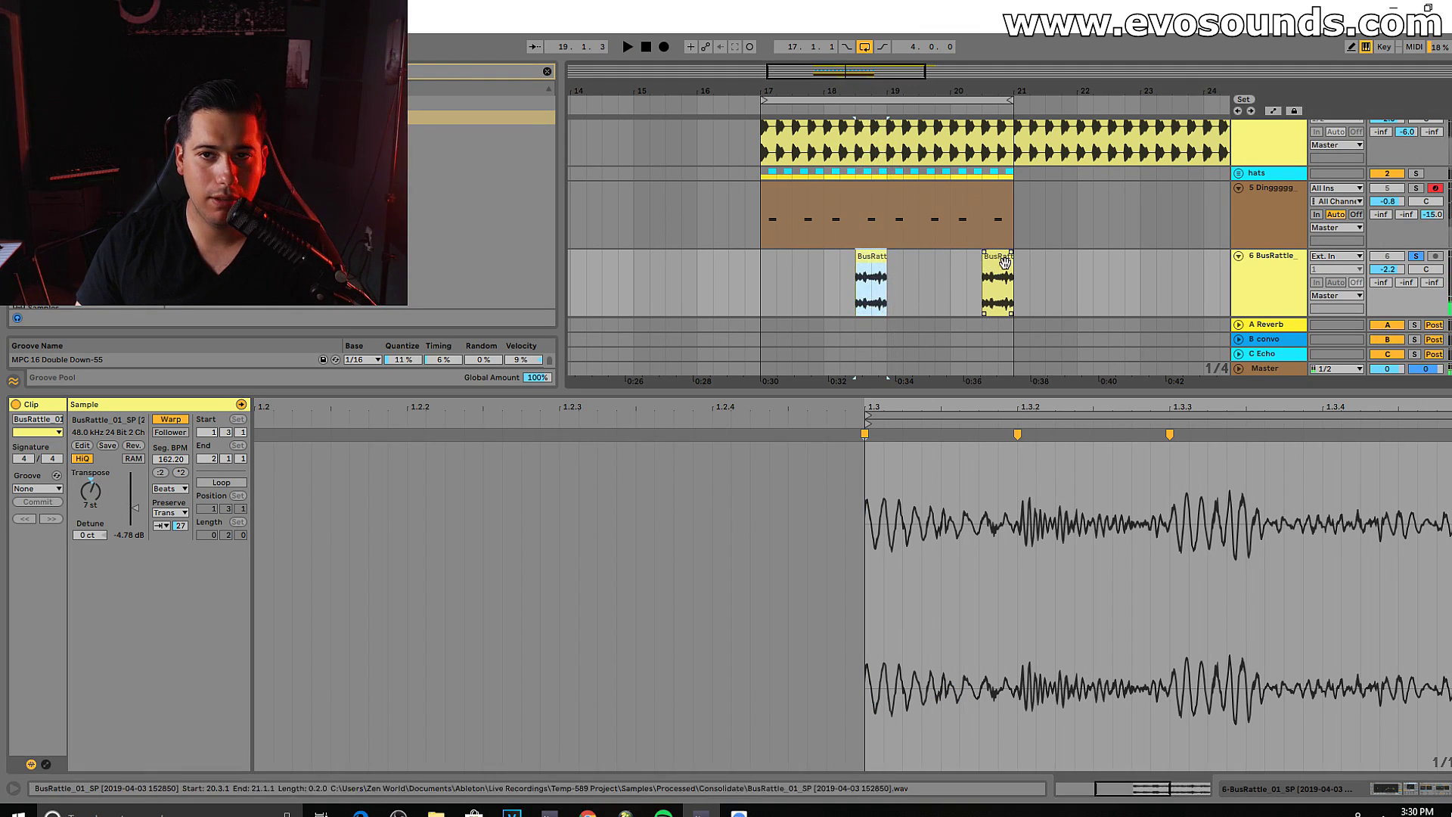
pyautogui.click(869, 284)
pyautogui.press('space')
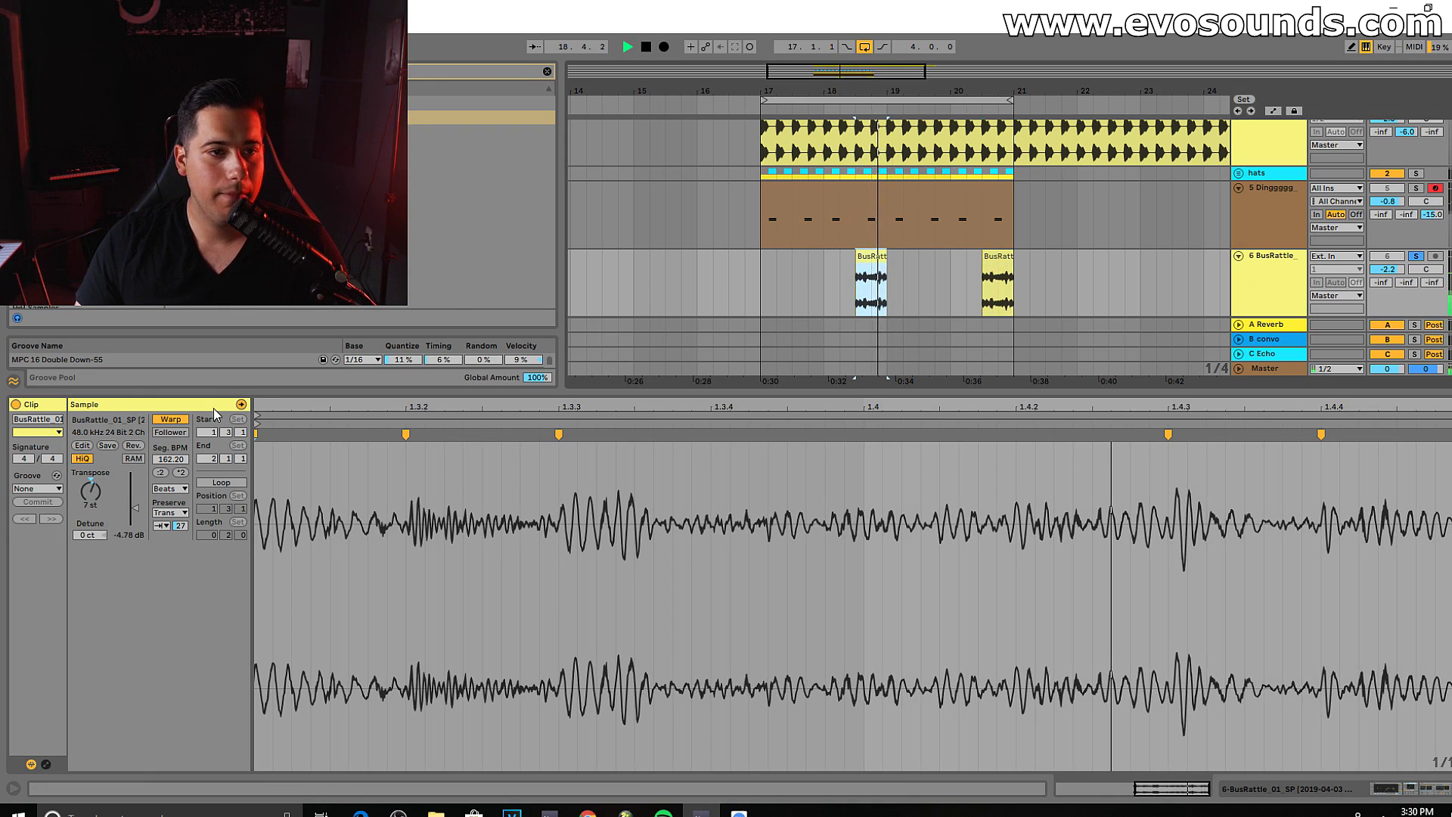
pyautogui.click(1294, 263)
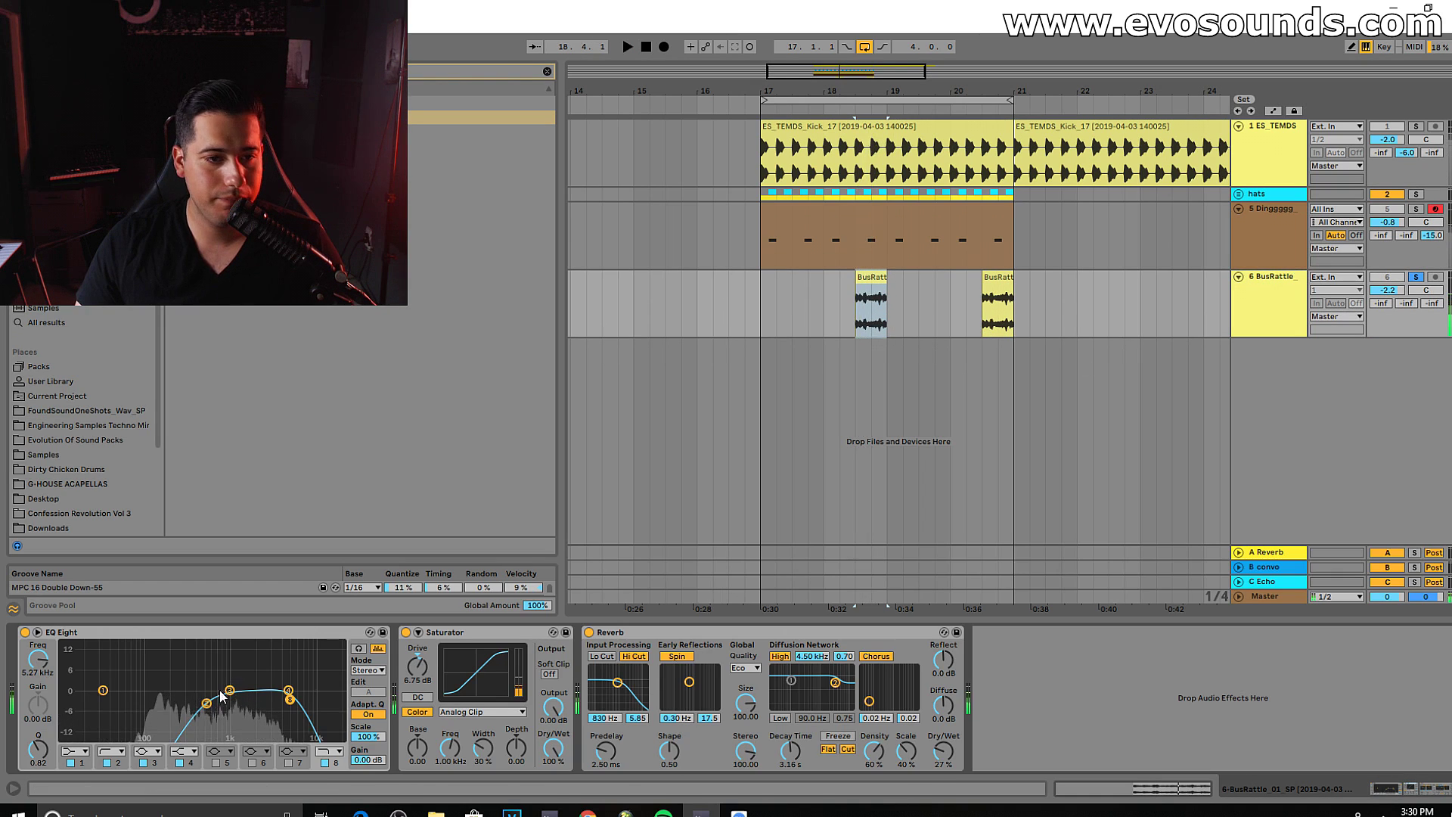
# Step: Move the EQ Eight's low-cut band down to 84.3 Hz with a Q of 0.19 and audition the rattle
pyautogui.press('space')
pyautogui.moveTo(172, 715); pyautogui.dragTo(140, 726)
pyautogui.press('space')
pyautogui.press('space')
pyautogui.press('space')
pyautogui.press('space')
# Step: Set the Reverb to 18% Dry/Wet, High quality, size 3.29 and decay time 1.17 s while auditioning
pyautogui.moveTo(942, 750); pyautogui.dragTo(943, 761)
pyautogui.press('space')
pyautogui.press('space')
pyautogui.press('space')
pyautogui.press('space')
pyautogui.moveTo(745, 701); pyautogui.dragTo(790, 771)
pyautogui.click(745, 667)
pyautogui.click(746, 705)
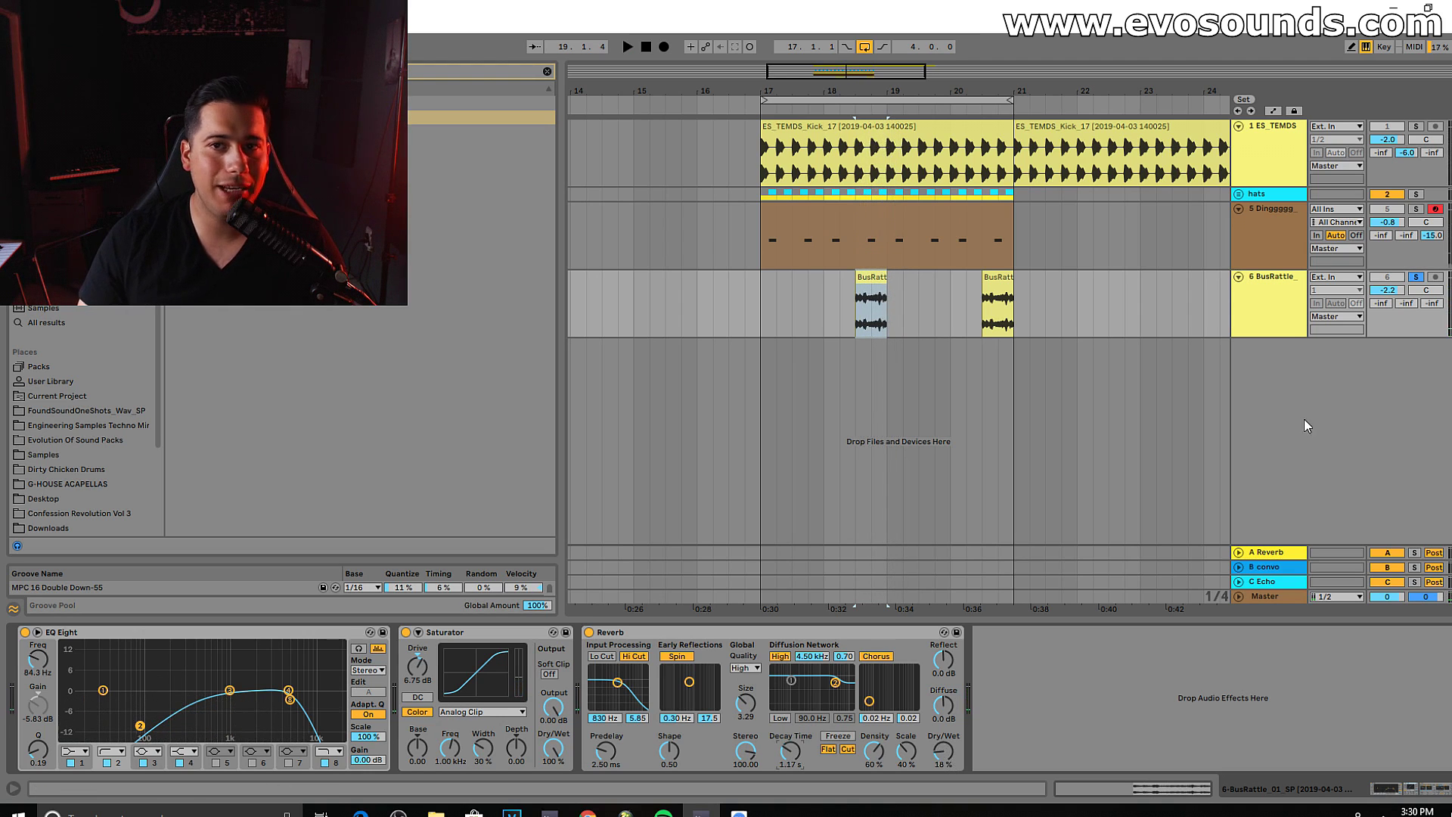
# Step: Unsolo the BusRattle track, raise its volume to -1.0 dB, and audition it within the full loop
pyautogui.click(1428, 278)
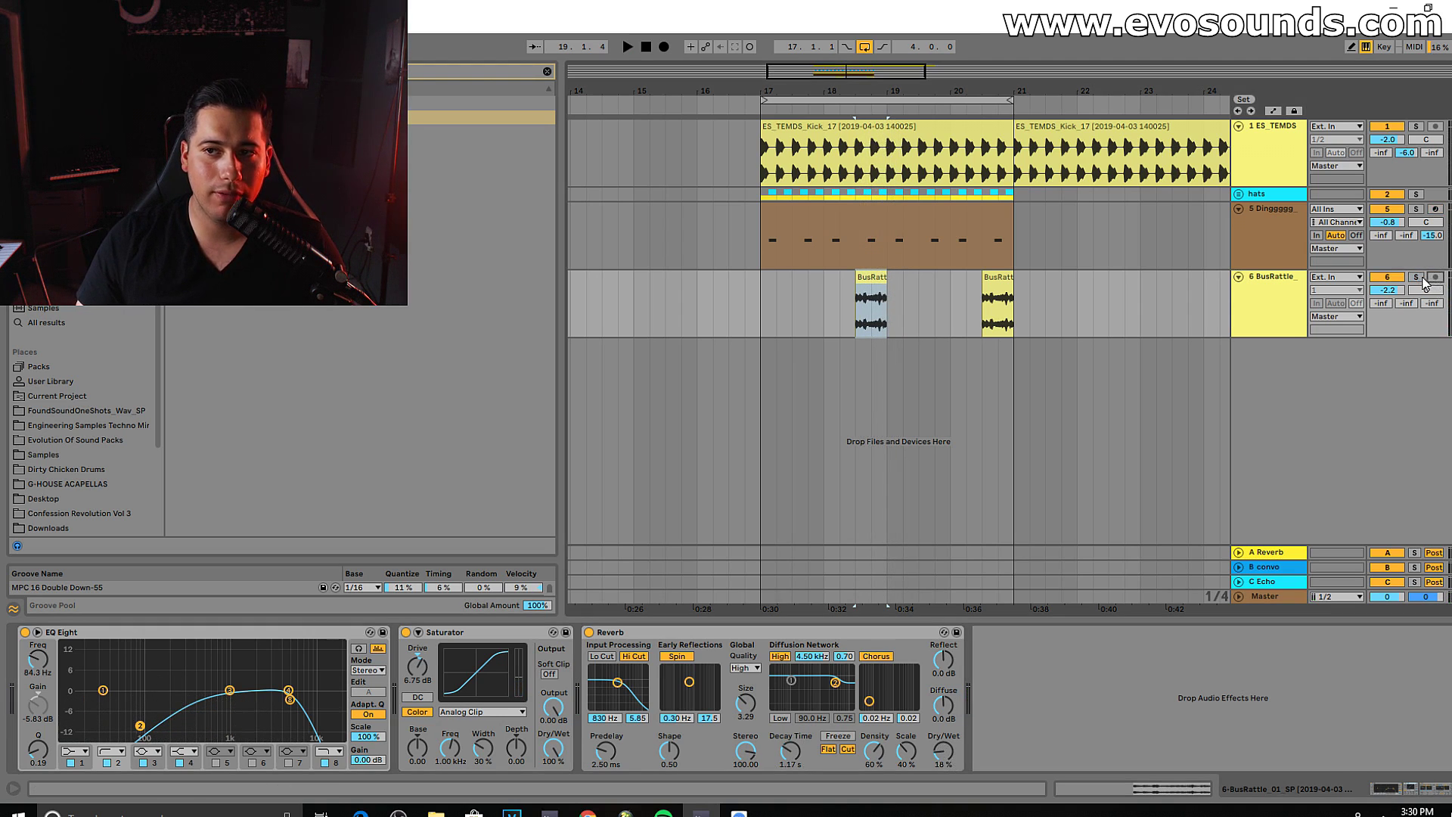
pyautogui.press('space')
pyautogui.moveTo(1387, 291); pyautogui.dragTo(1386, 289)
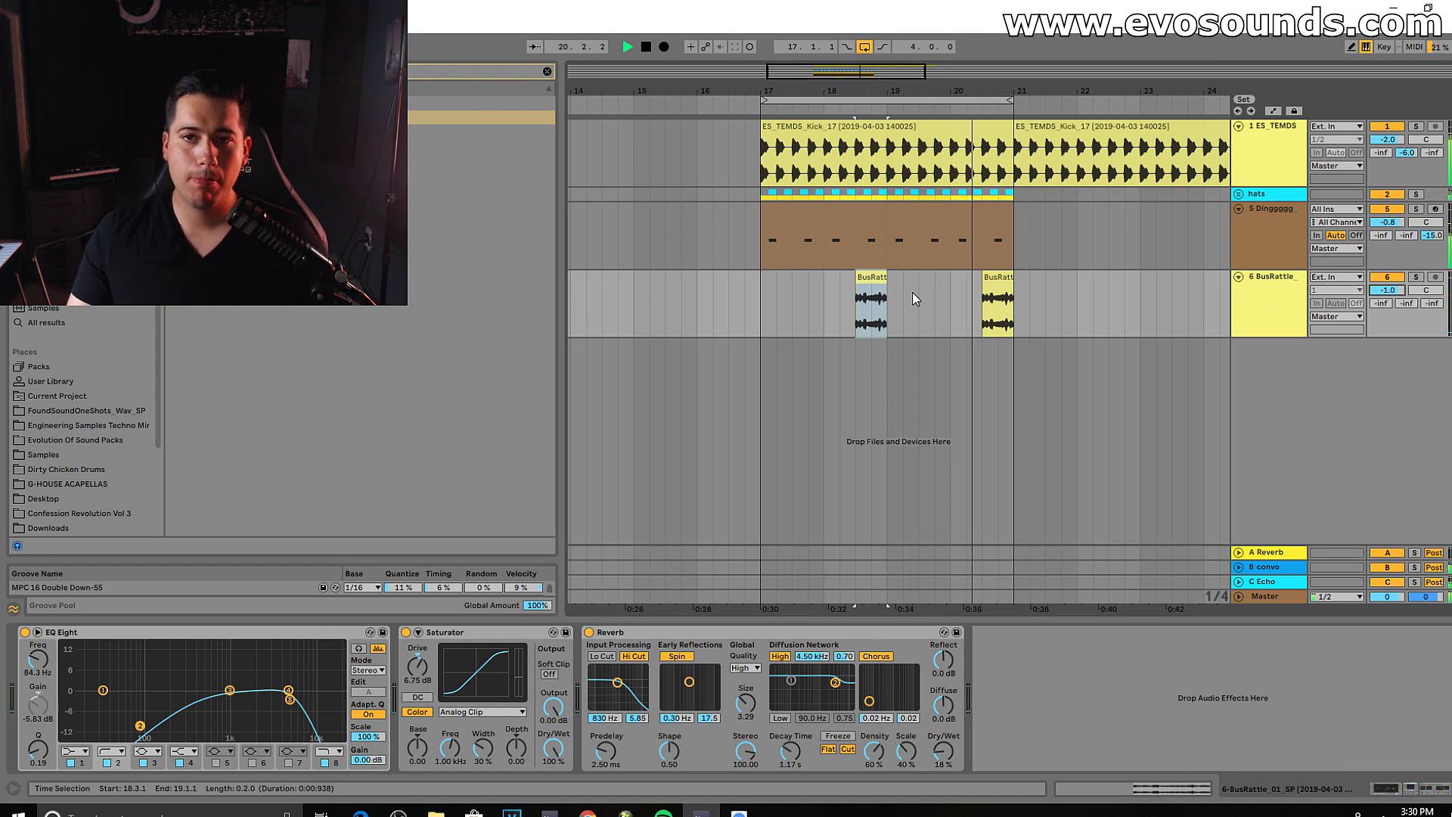
pyautogui.click(1276, 278)
pyautogui.press('space')
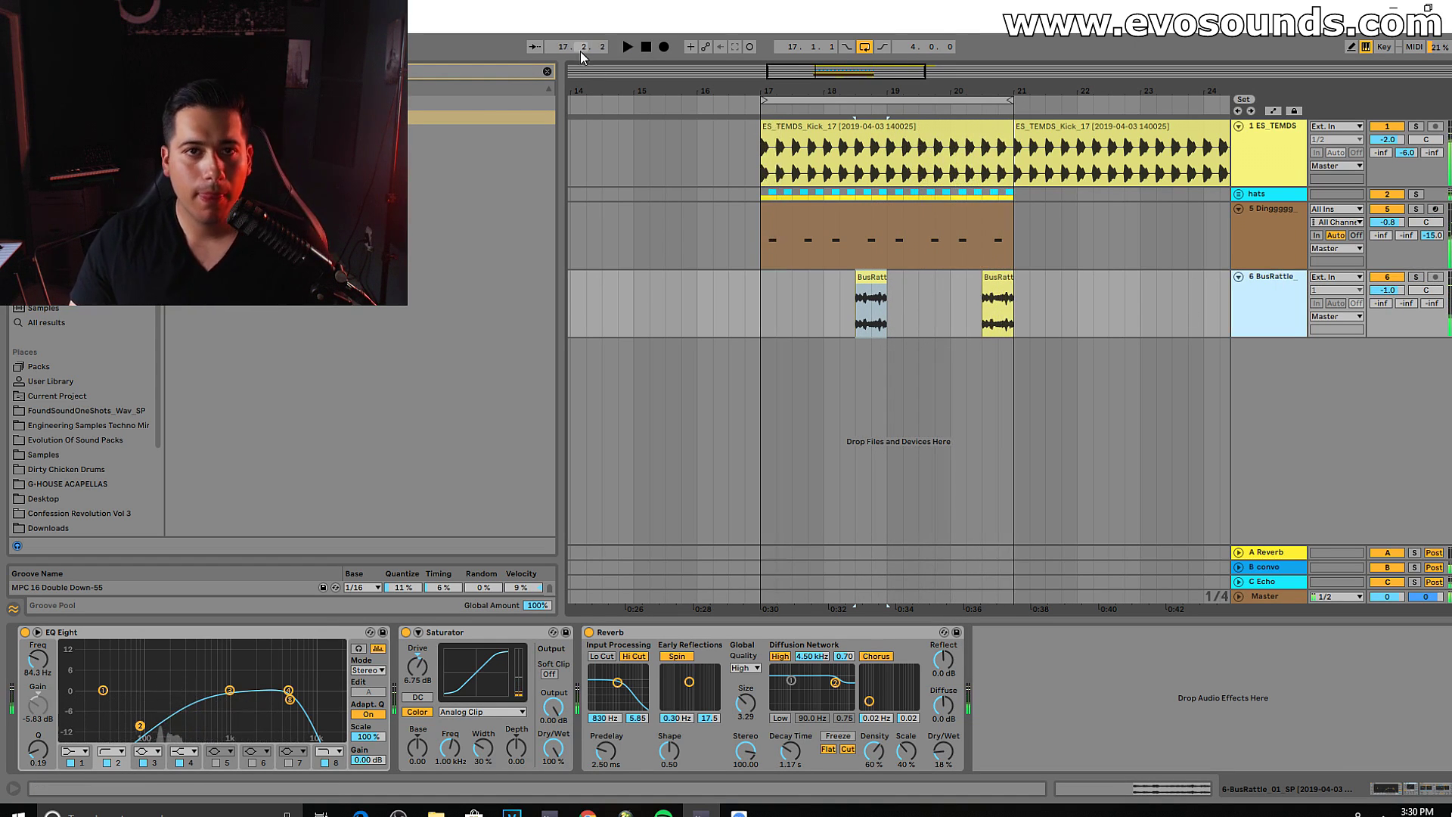
# Step: Set the Reverb to 33% Dry/Wet, enable Lo Cut with the input filter at 726 Hz, and use decay 3.02 s and size 19.44
pyautogui.moveTo(944, 749); pyautogui.dragTo(944, 737)
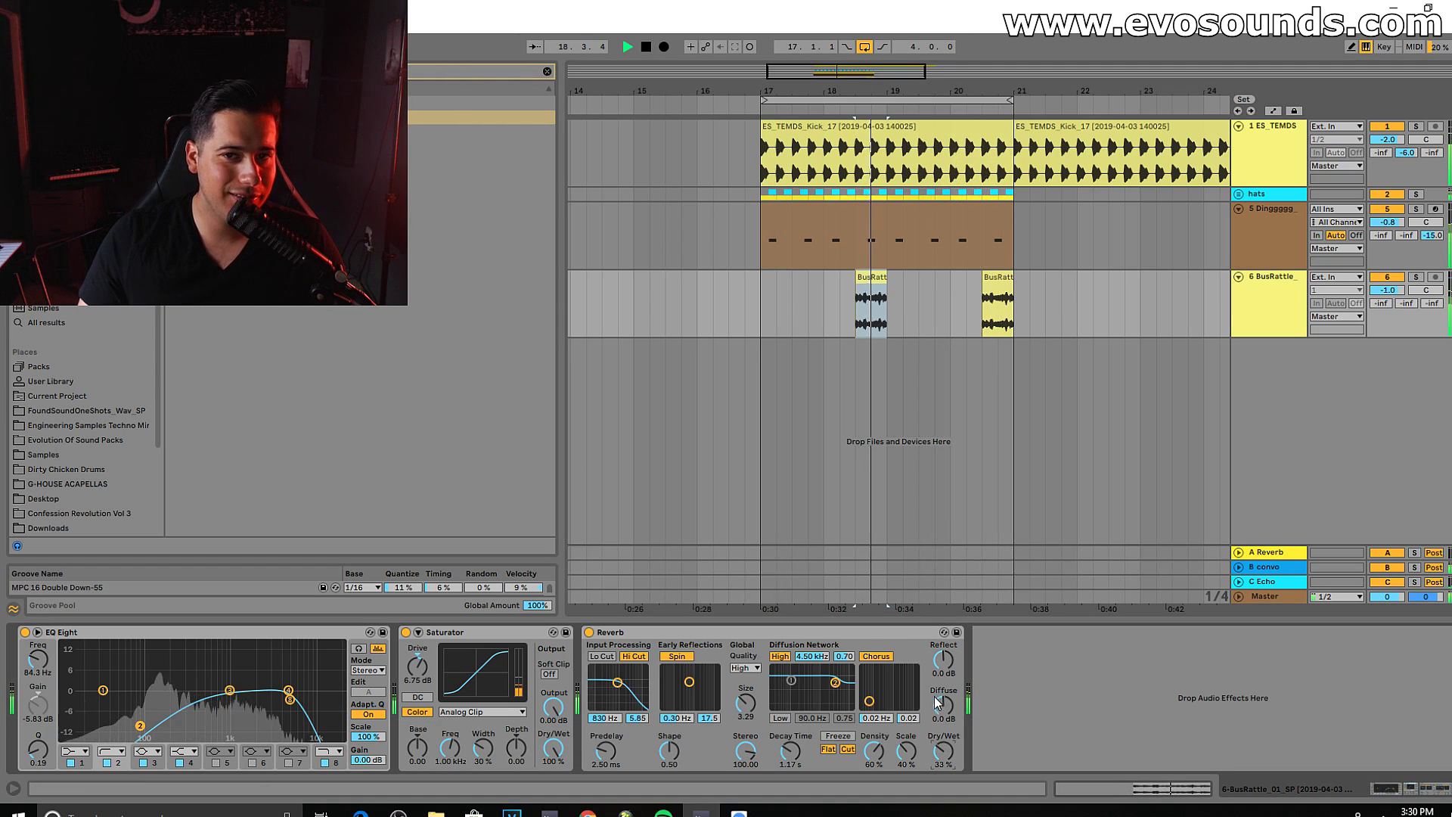
pyautogui.click(602, 656)
pyautogui.moveTo(618, 683); pyautogui.dragTo(615, 681)
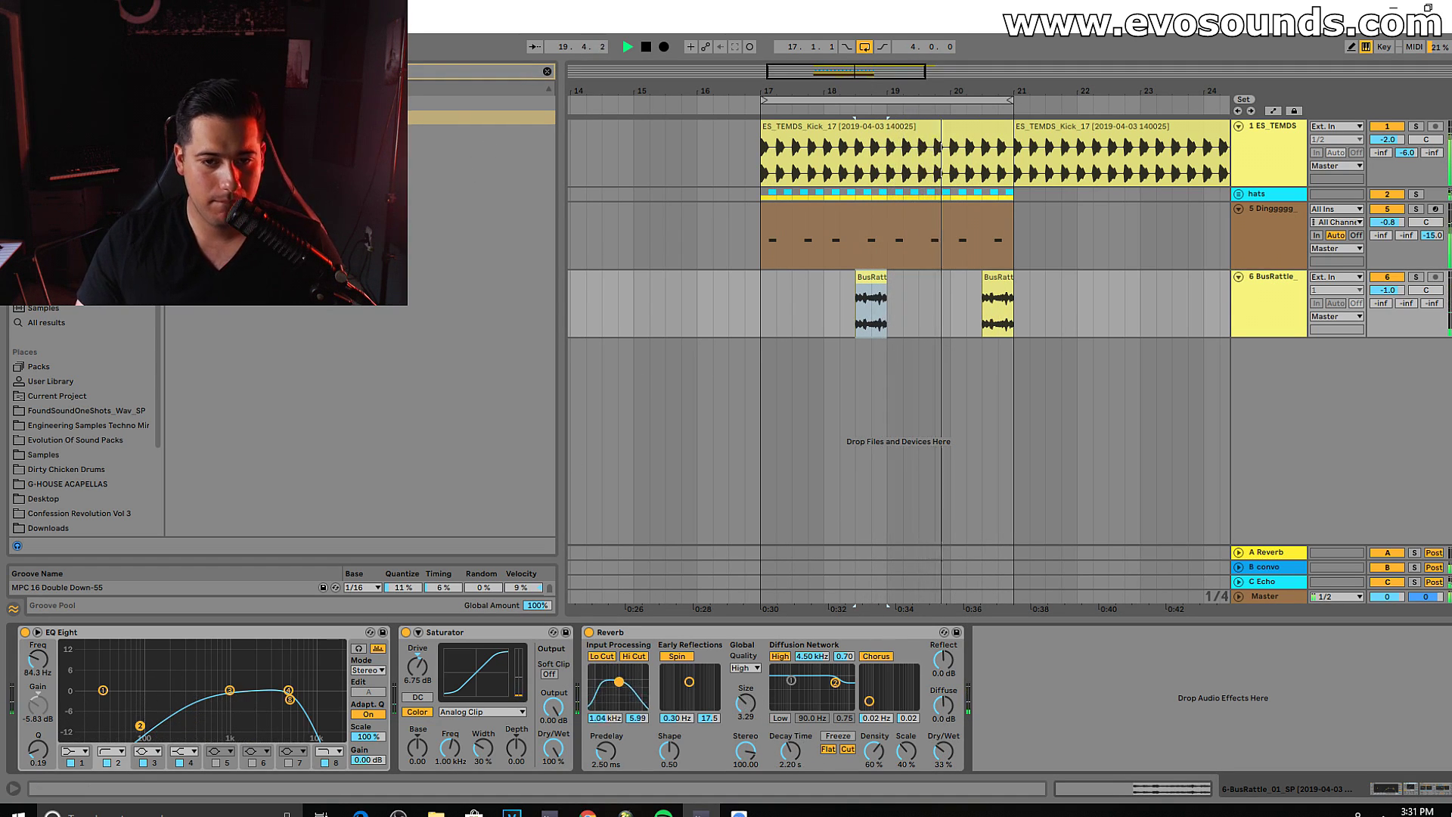
pyautogui.moveTo(790, 750); pyautogui.dragTo(745, 706)
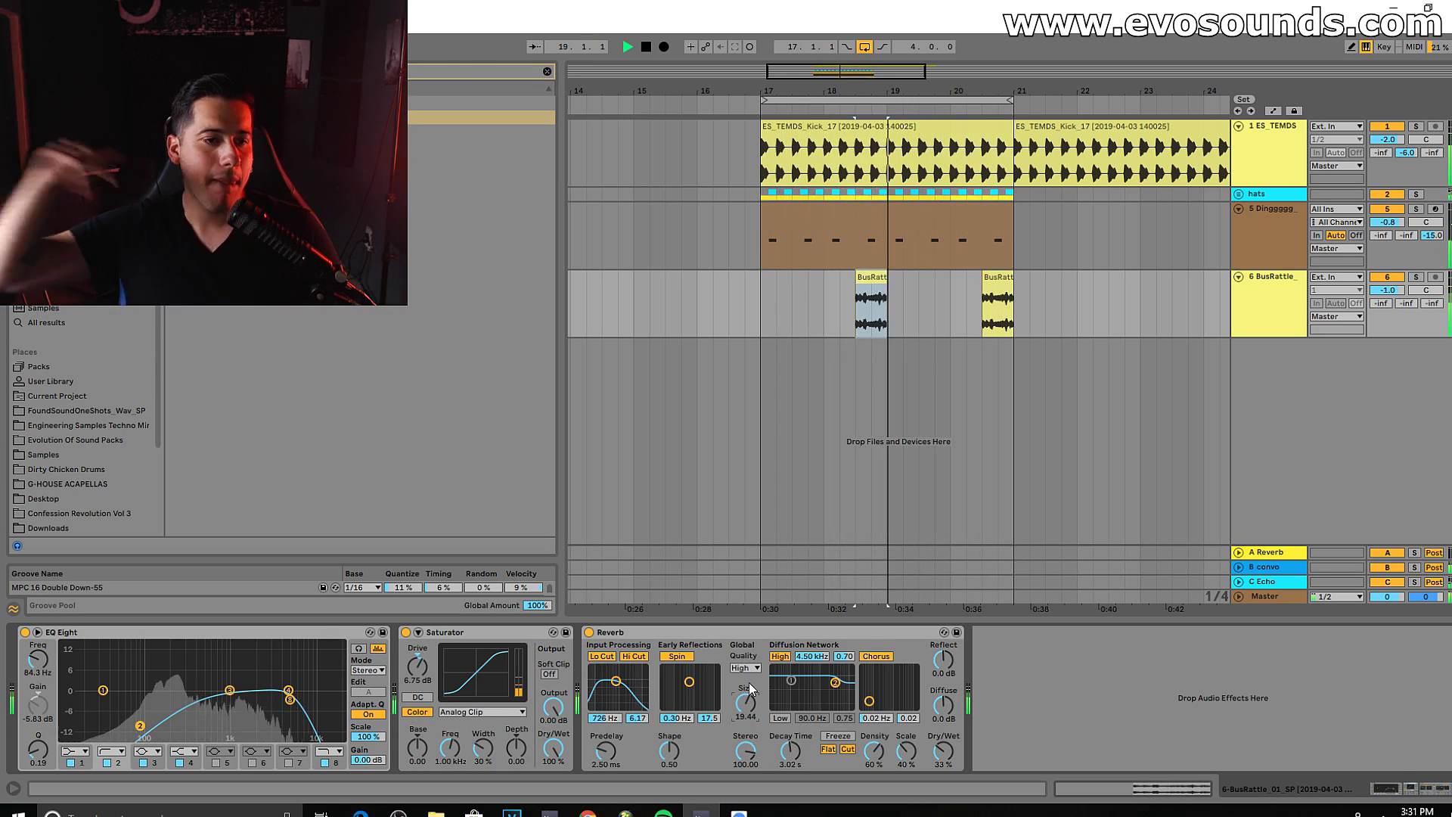
# Step: Find Ping Pong Delay in the browser, insert it between Saturator and Reverb, and solo the BusRattle track
pyautogui.click(547, 72)
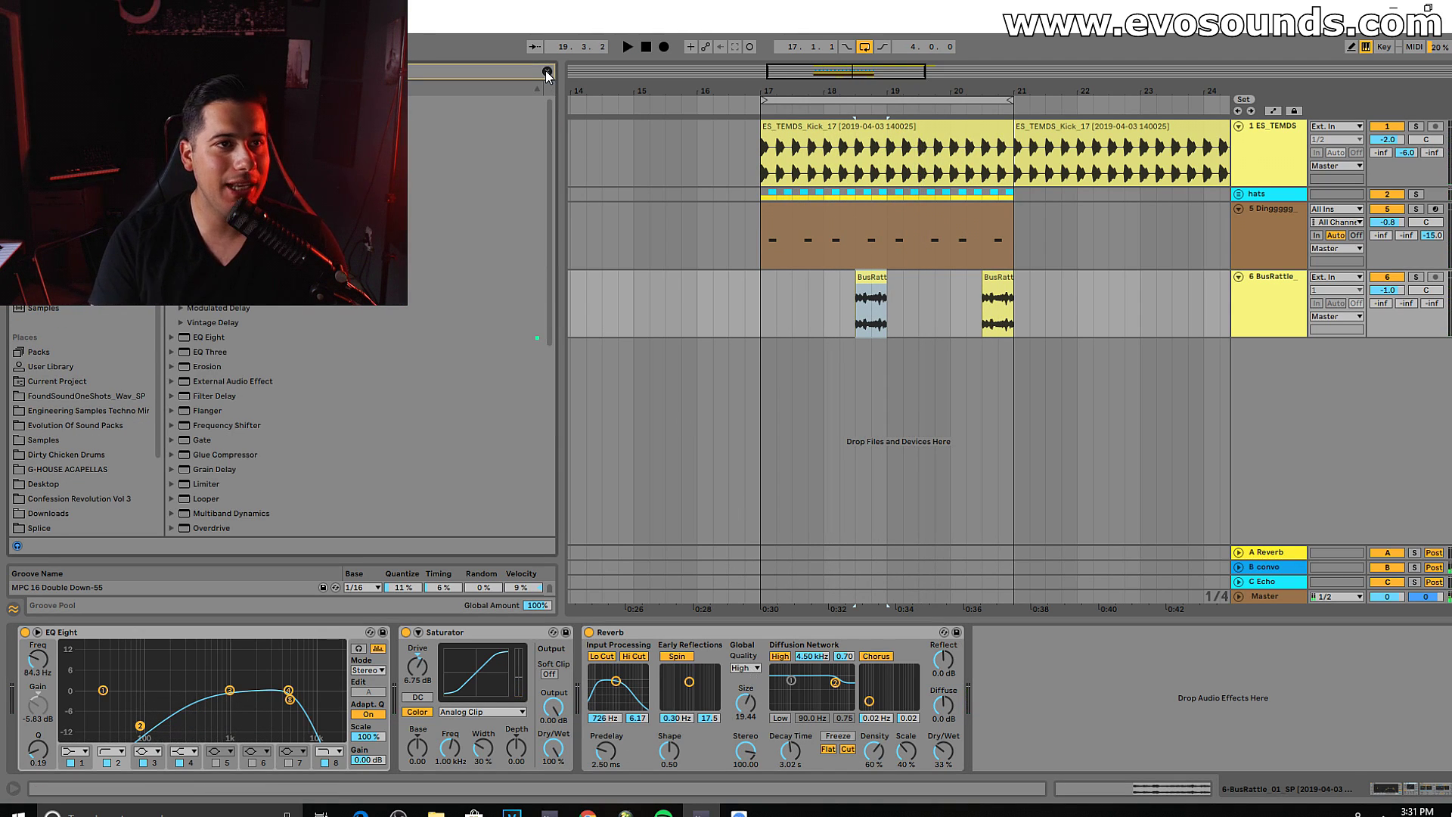
pyautogui.press('space')
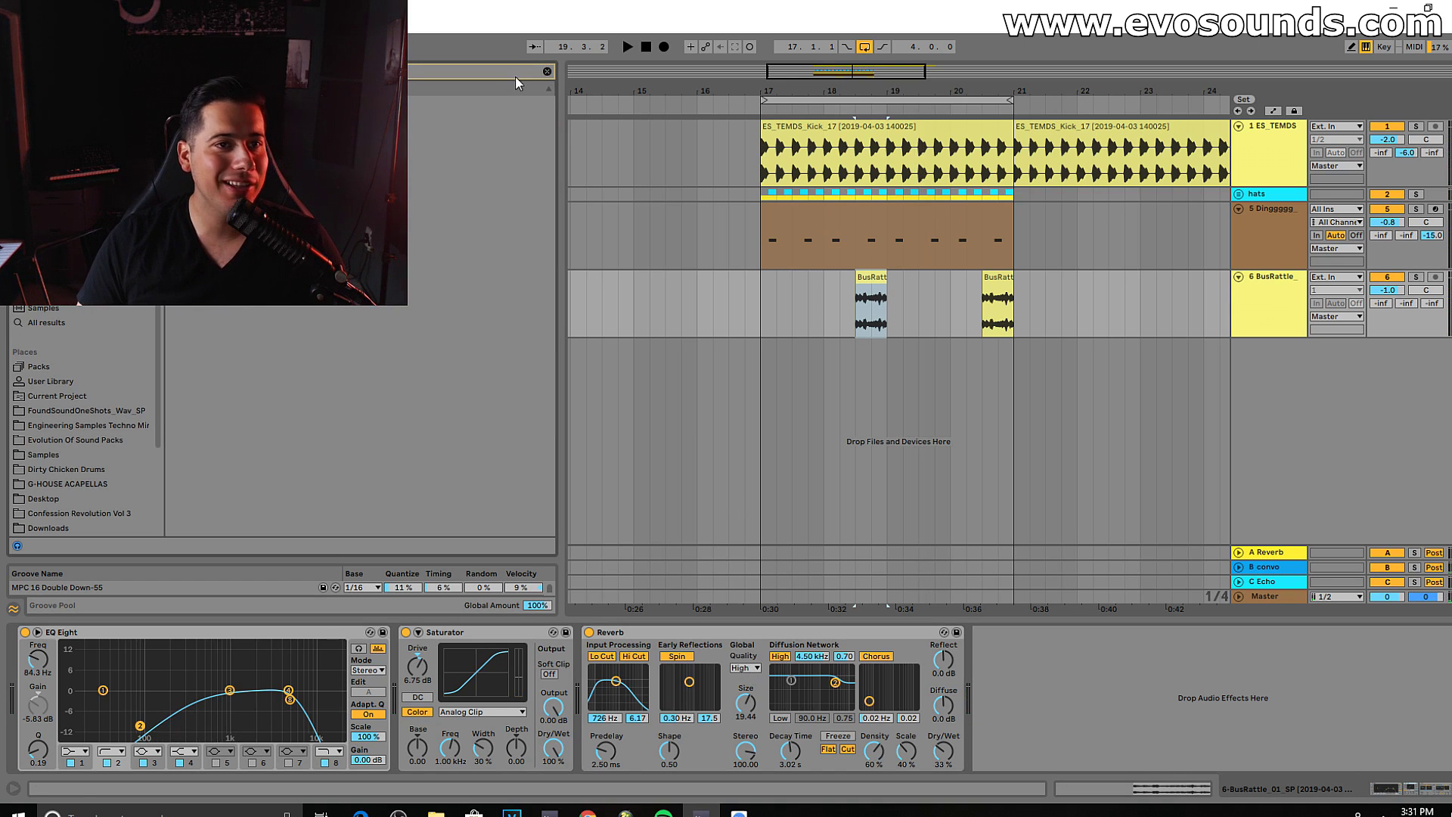
pyautogui.moveTo(363, 190); pyautogui.dragTo(584, 697)
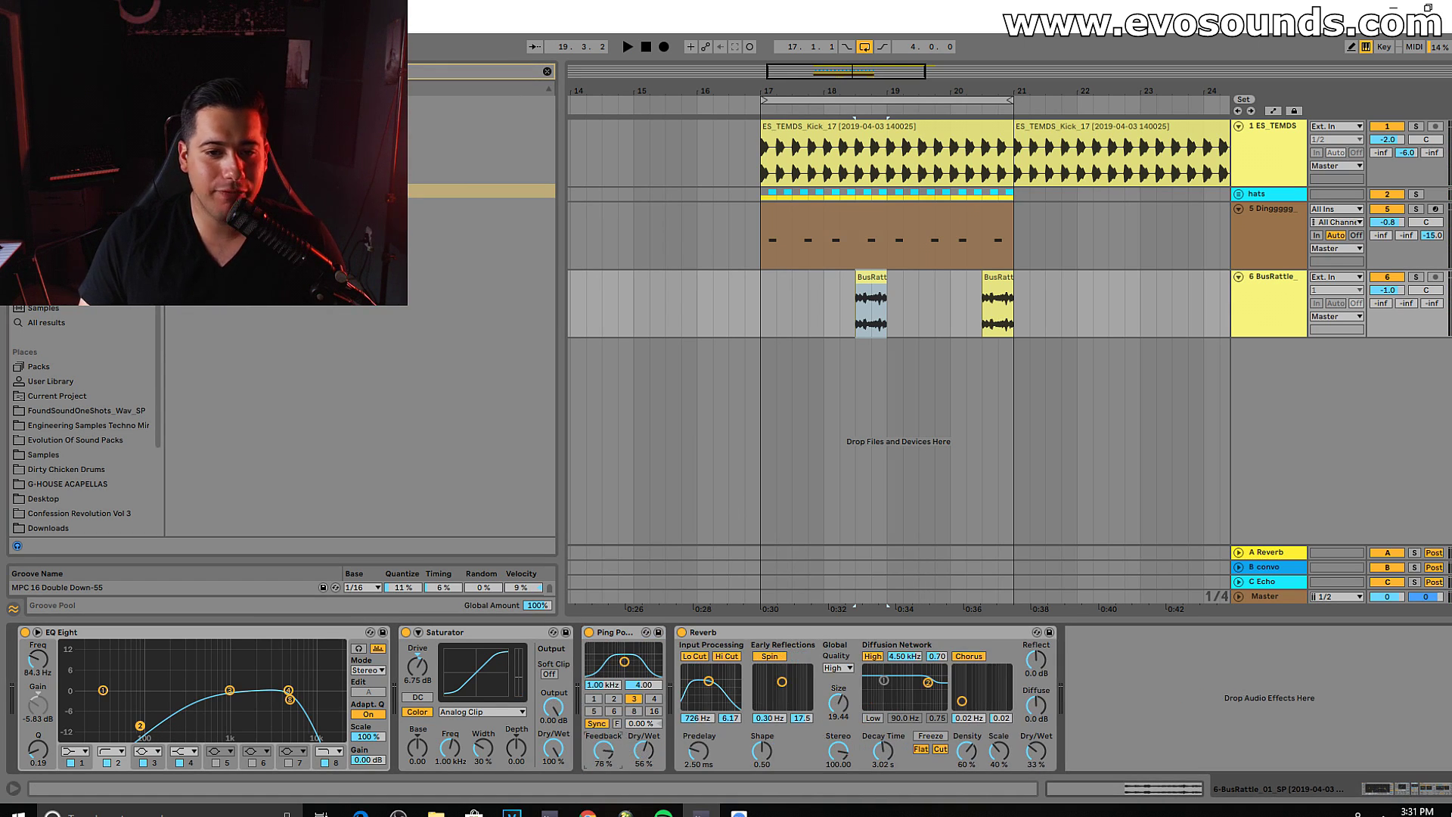
pyautogui.scroll(1, 602, 750)
pyautogui.click(1416, 276)
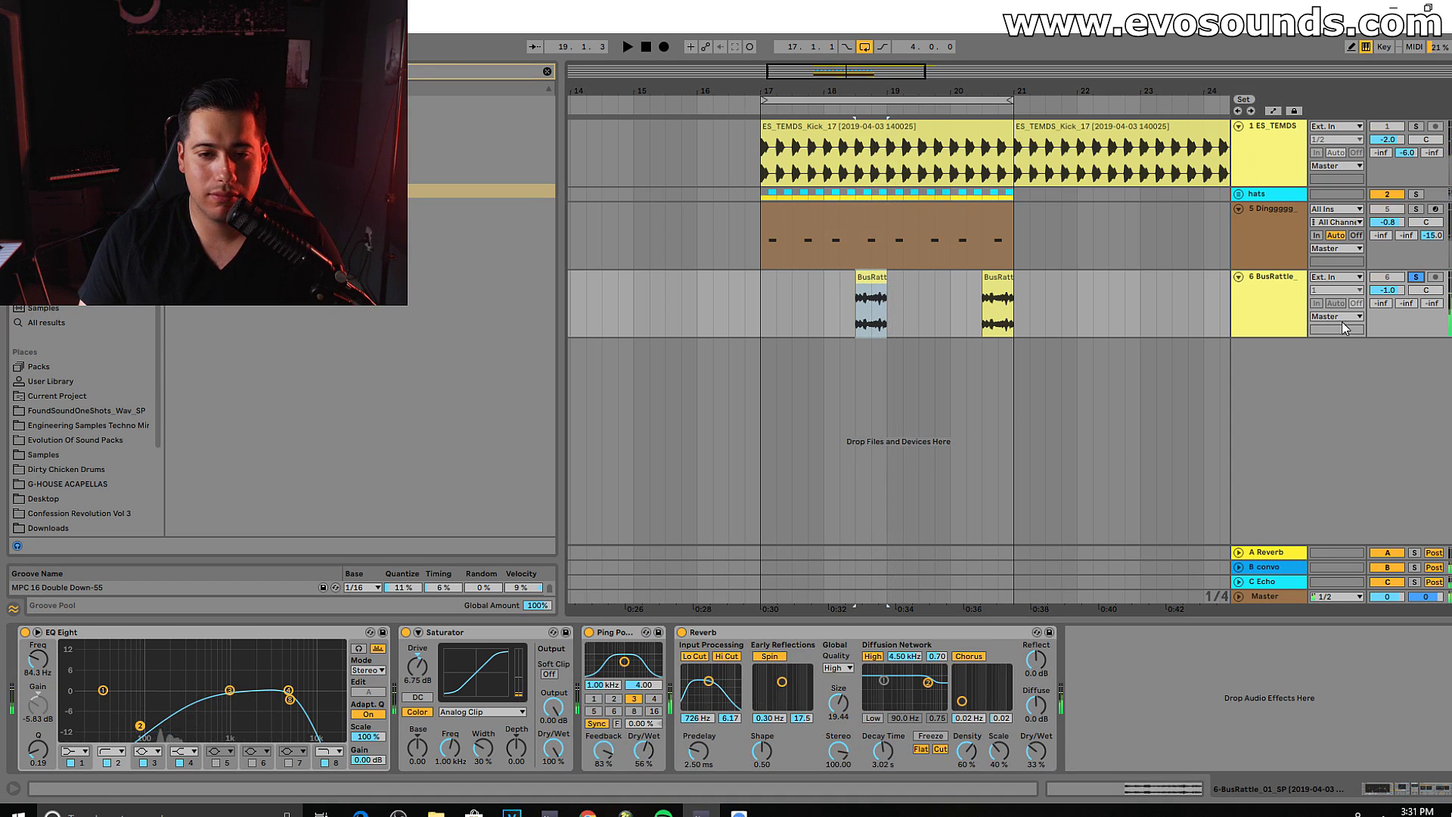
# Step: Switch the Ping Pong Delay to Time mode at 360 ms, with its filter at 635 Hz and width 3.59
pyautogui.click(594, 698)
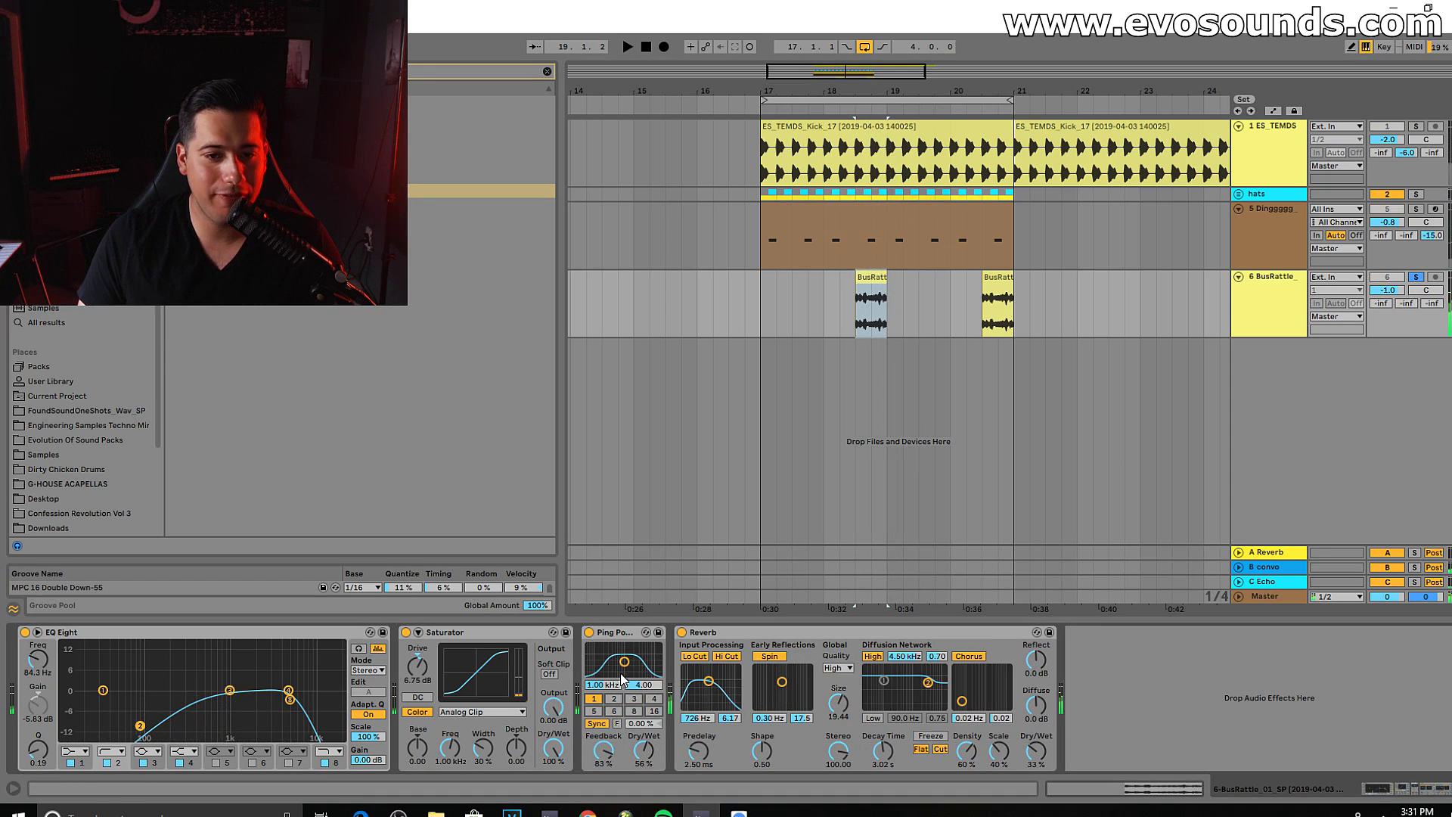
pyautogui.press('space')
pyautogui.click(597, 722)
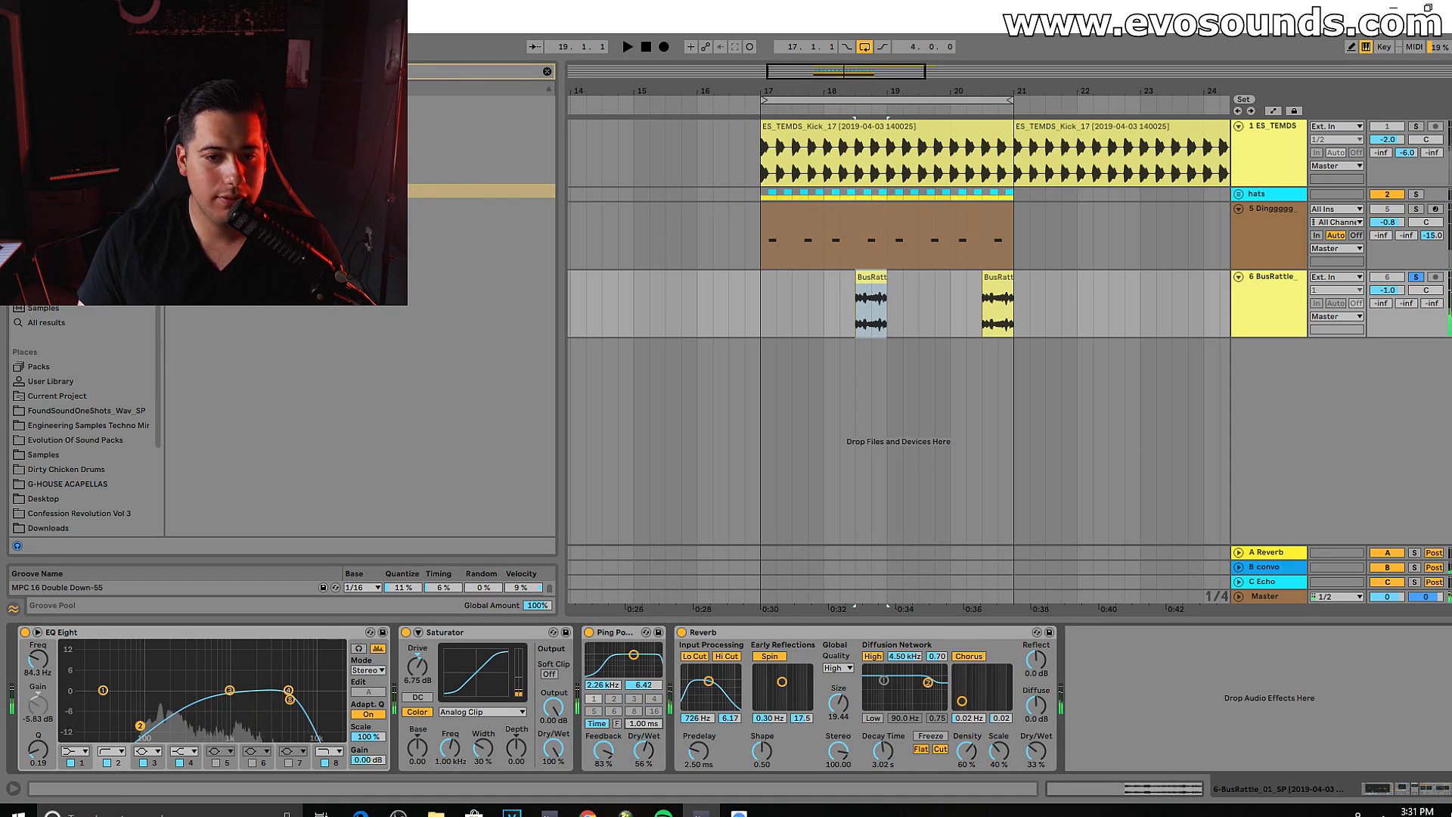
pyautogui.moveTo(642, 723); pyautogui.dragTo(642, 694)
# Step: Set the Ping Pong Delay's Feedback to 90% and Dry/Wet to 57% while auditioning
pyautogui.press('space')
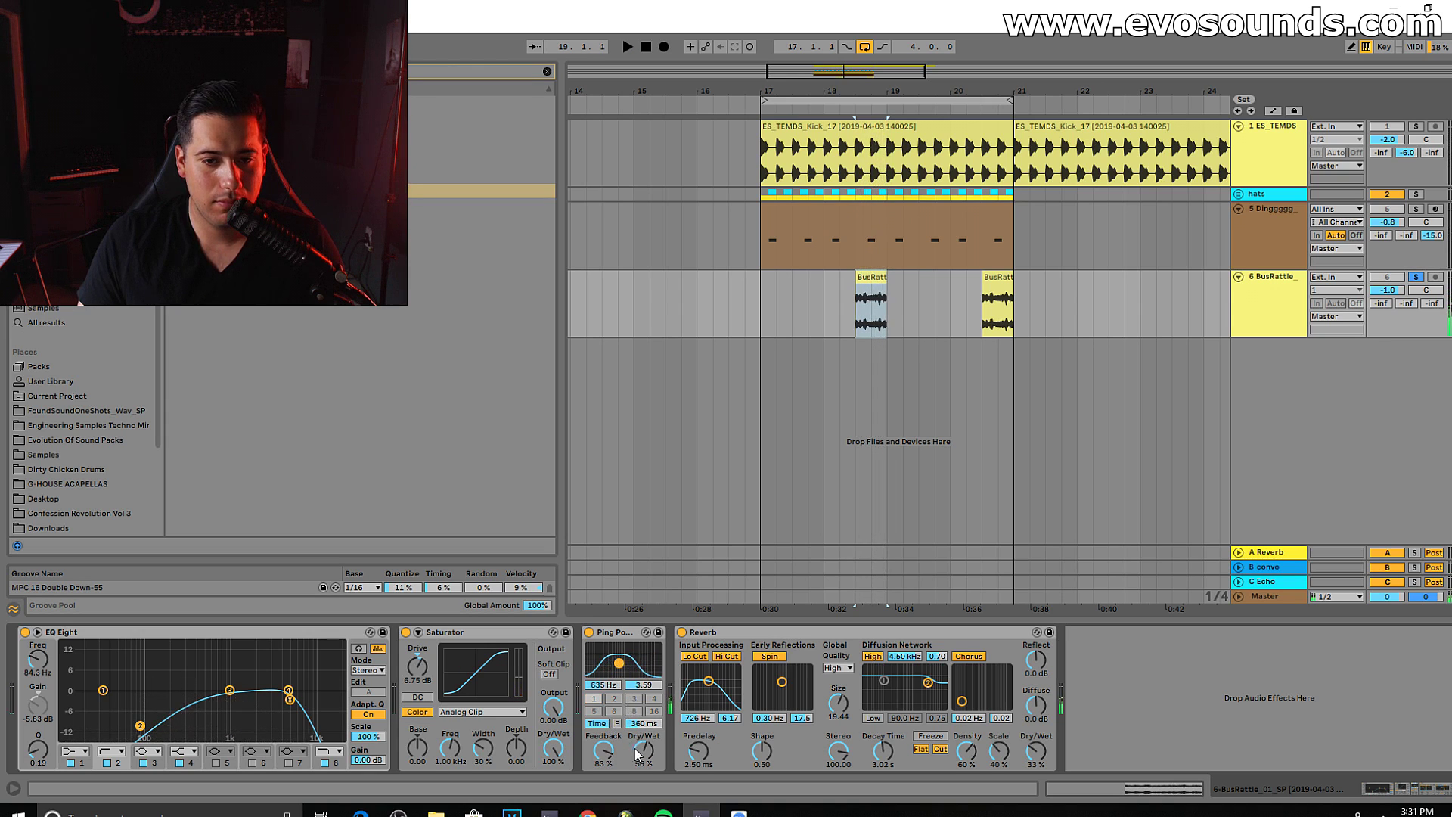
pyautogui.press('space')
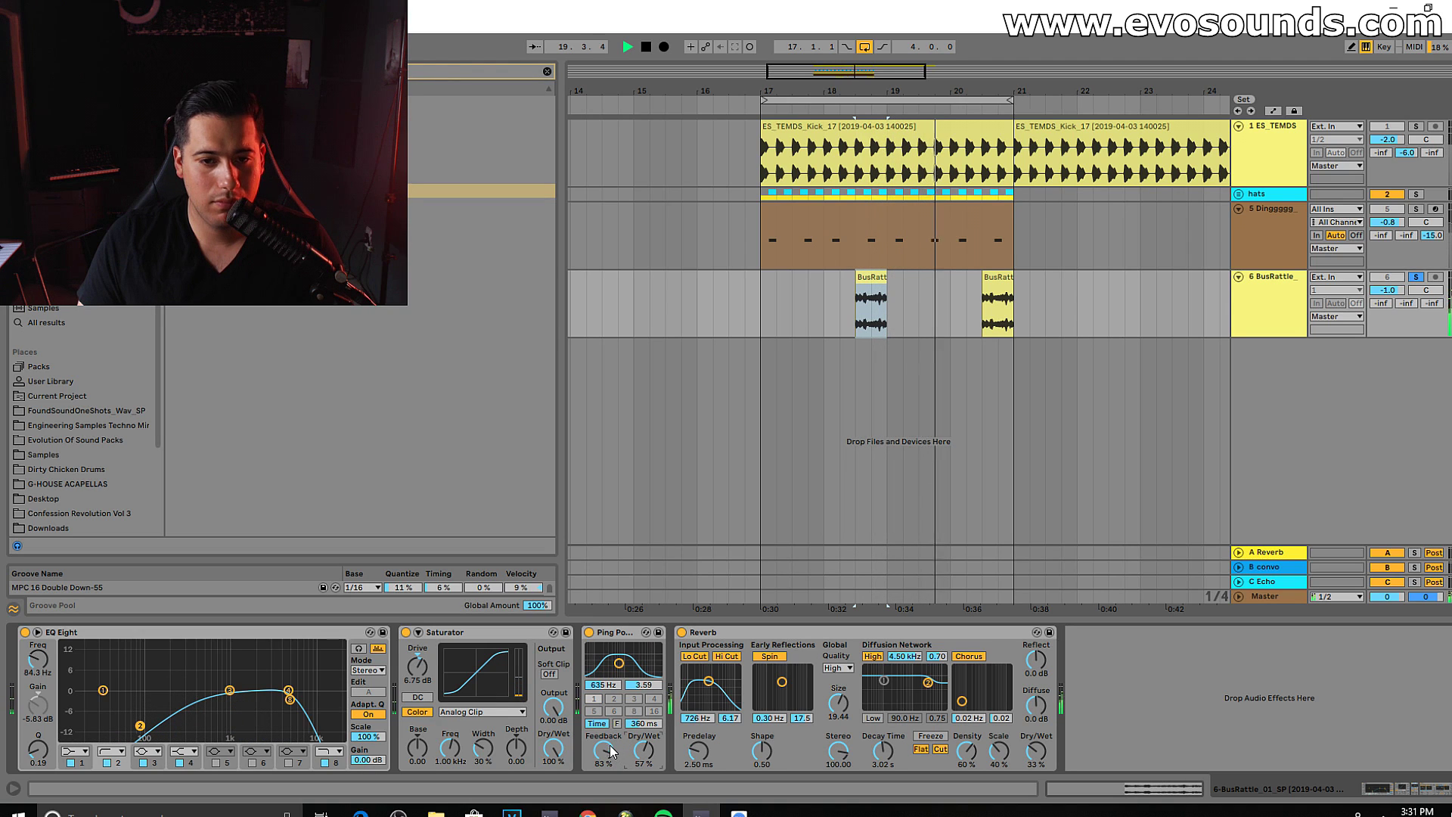
pyautogui.press('space')
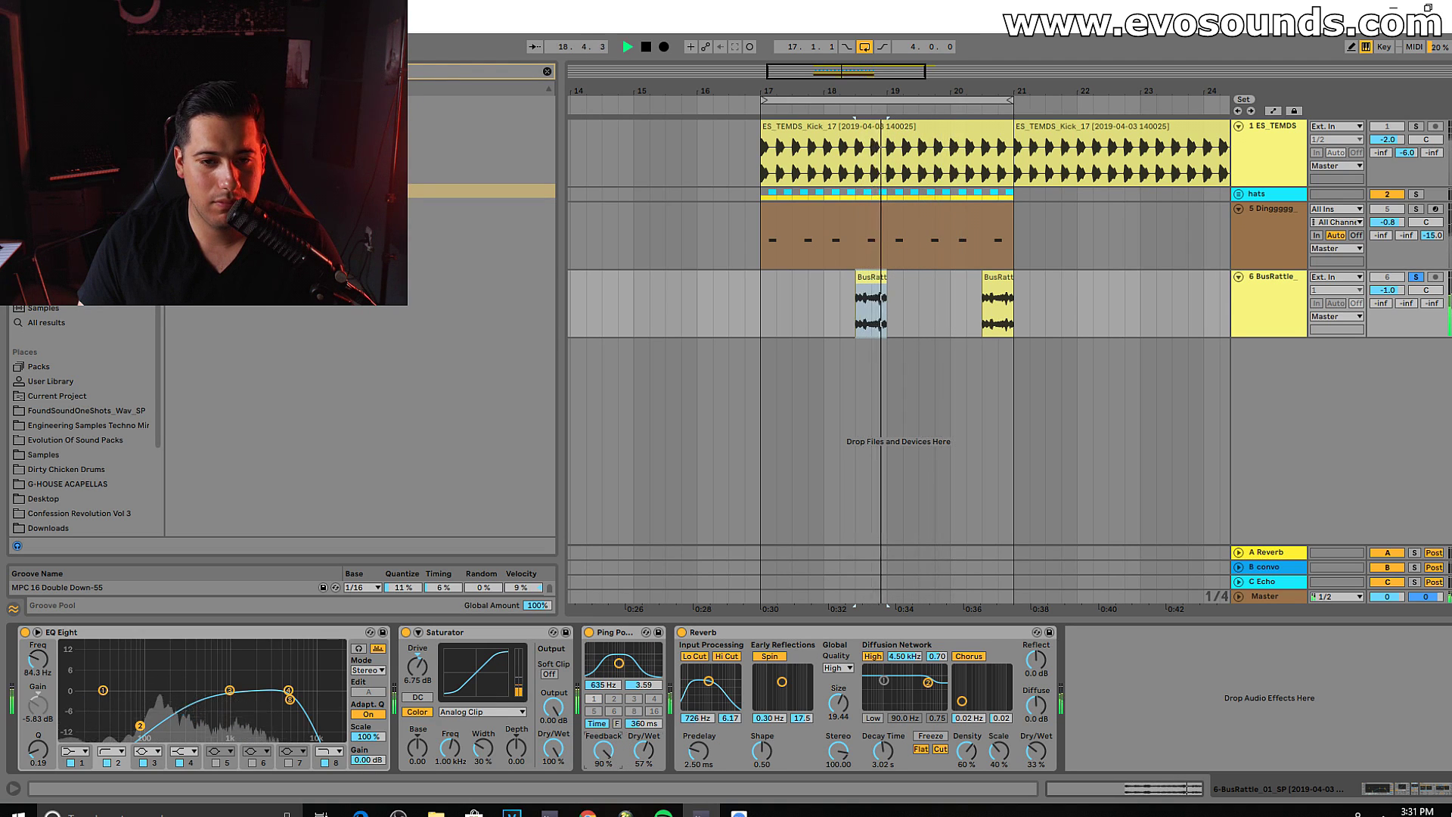
# Step: Try Ping Pong Delay times of 180 ms and 305 ms while listening to the rattle
pyautogui.moveTo(643, 724); pyautogui.dragTo(644, 749)
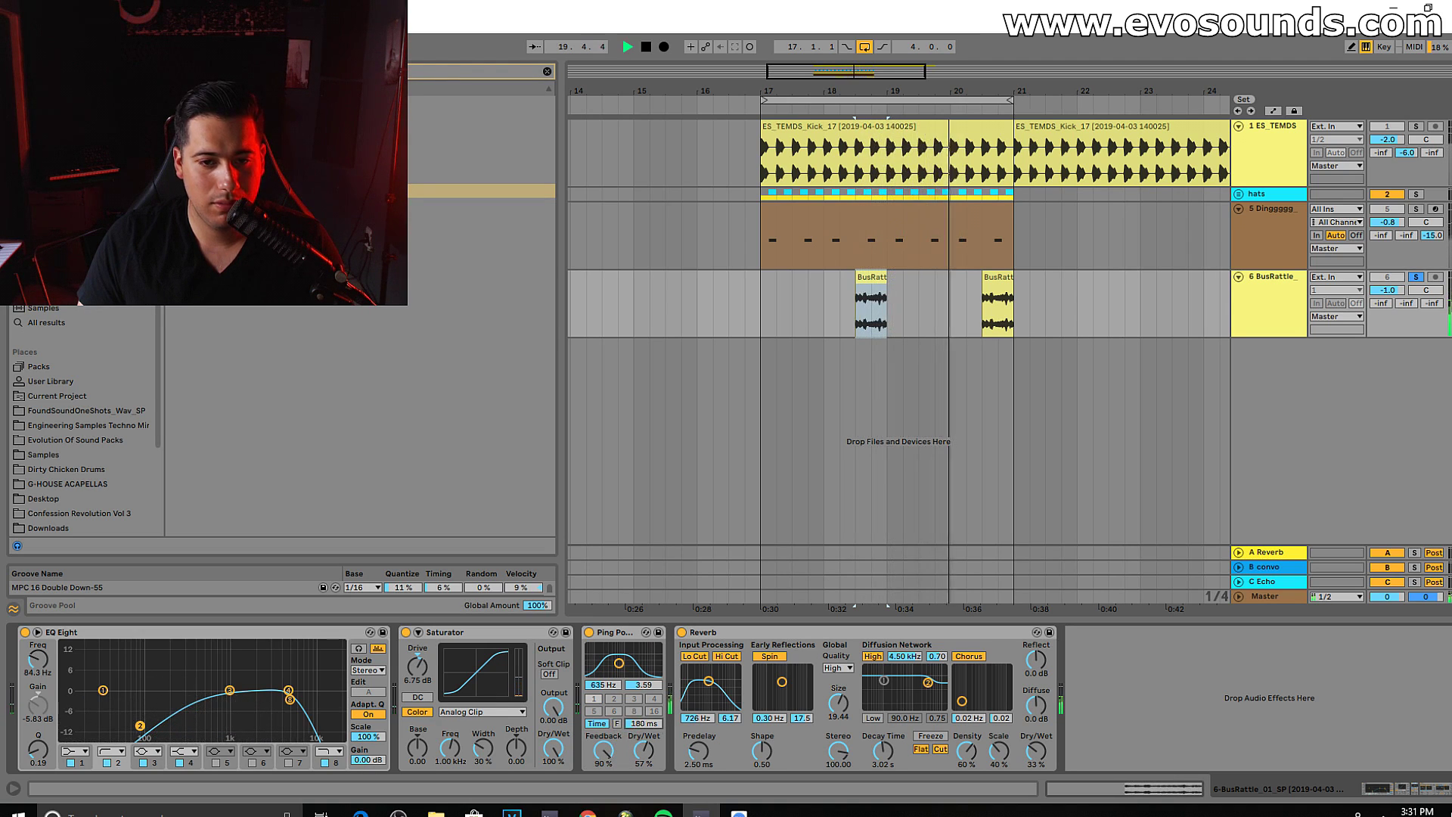
pyautogui.press('space')
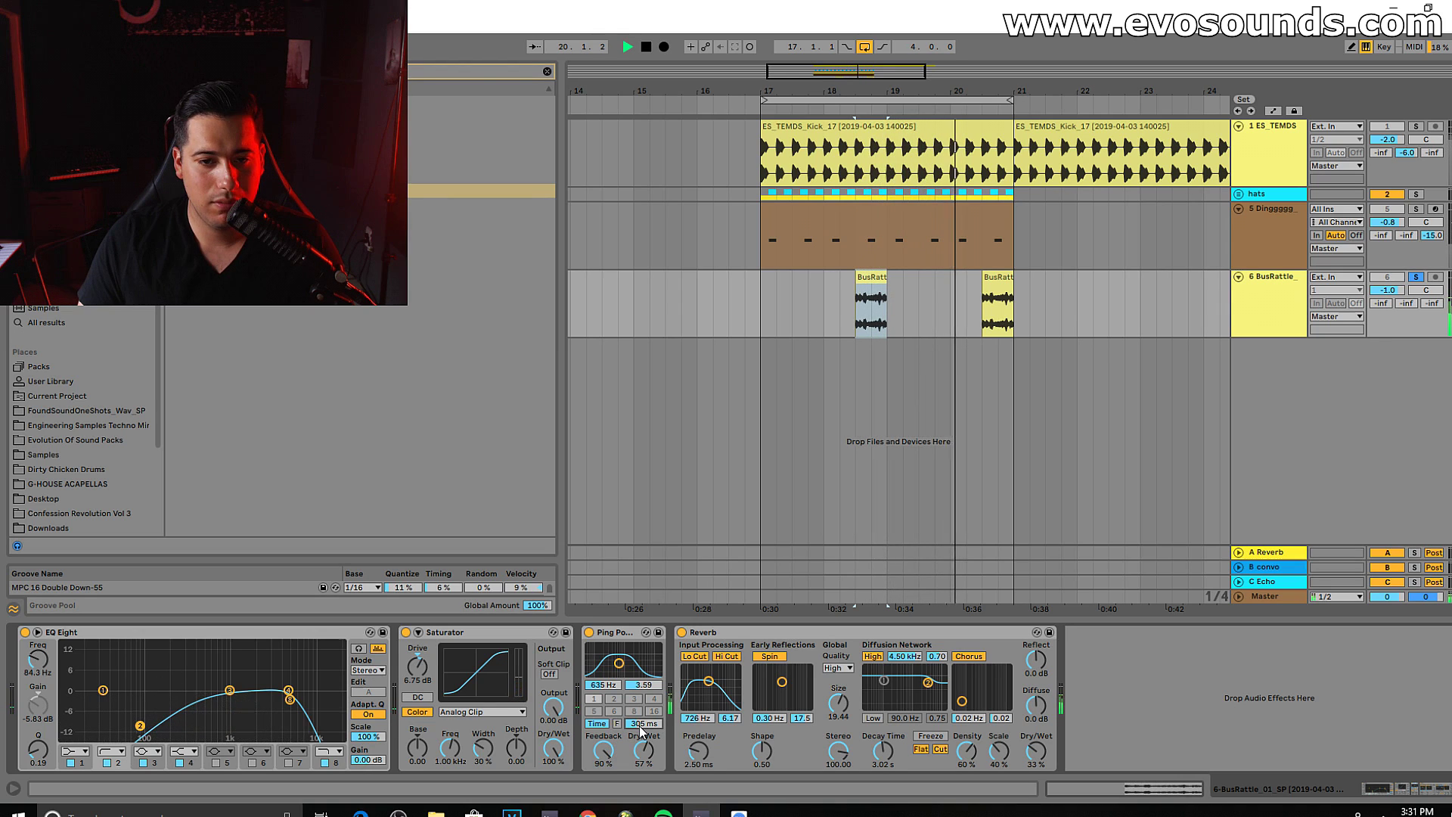
pyautogui.press('space')
# Step: Return the Ping Pong Delay to Sync mode with a beat division of 2 and audition it
pyautogui.press('space')
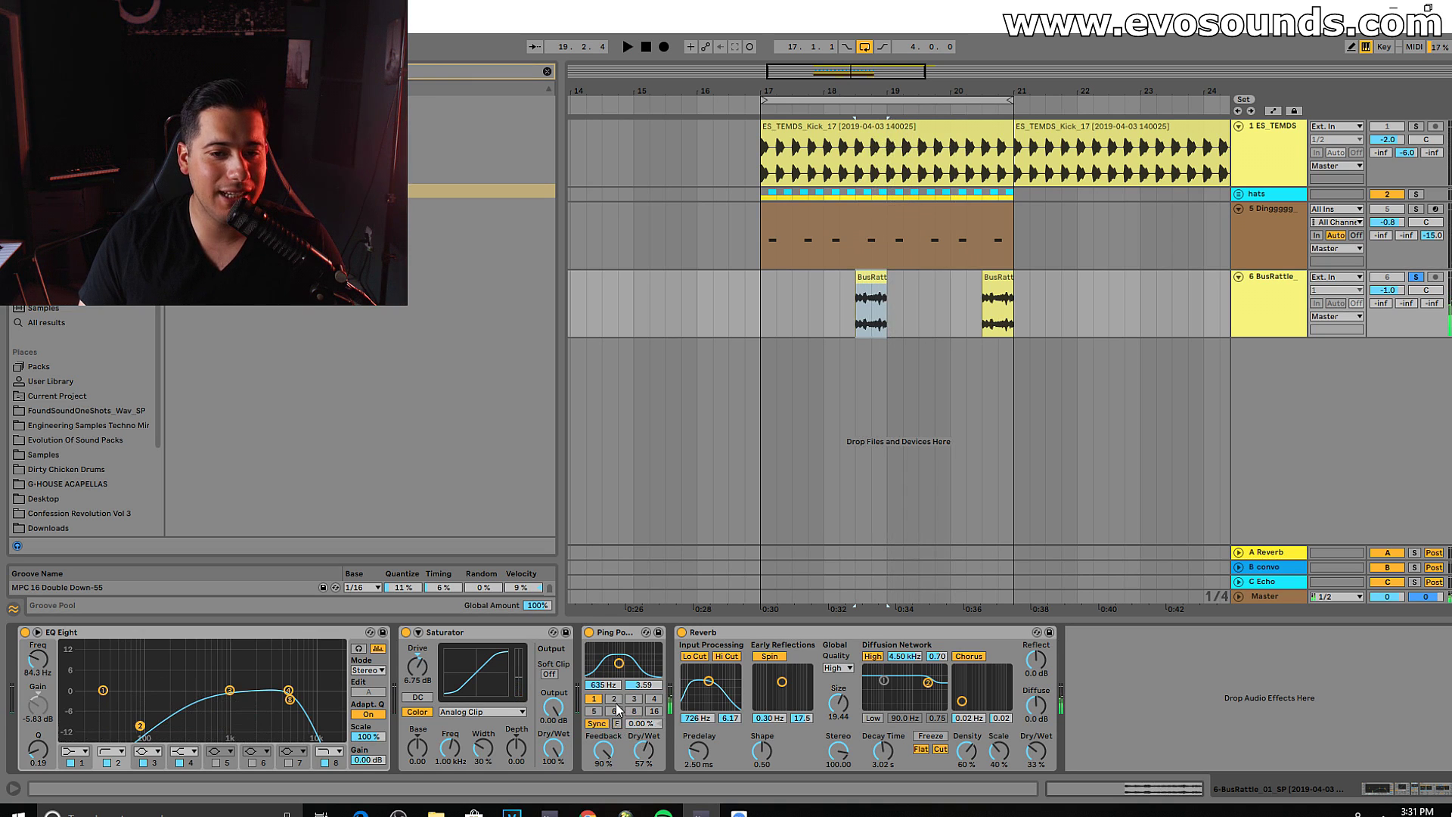
pyautogui.press('space')
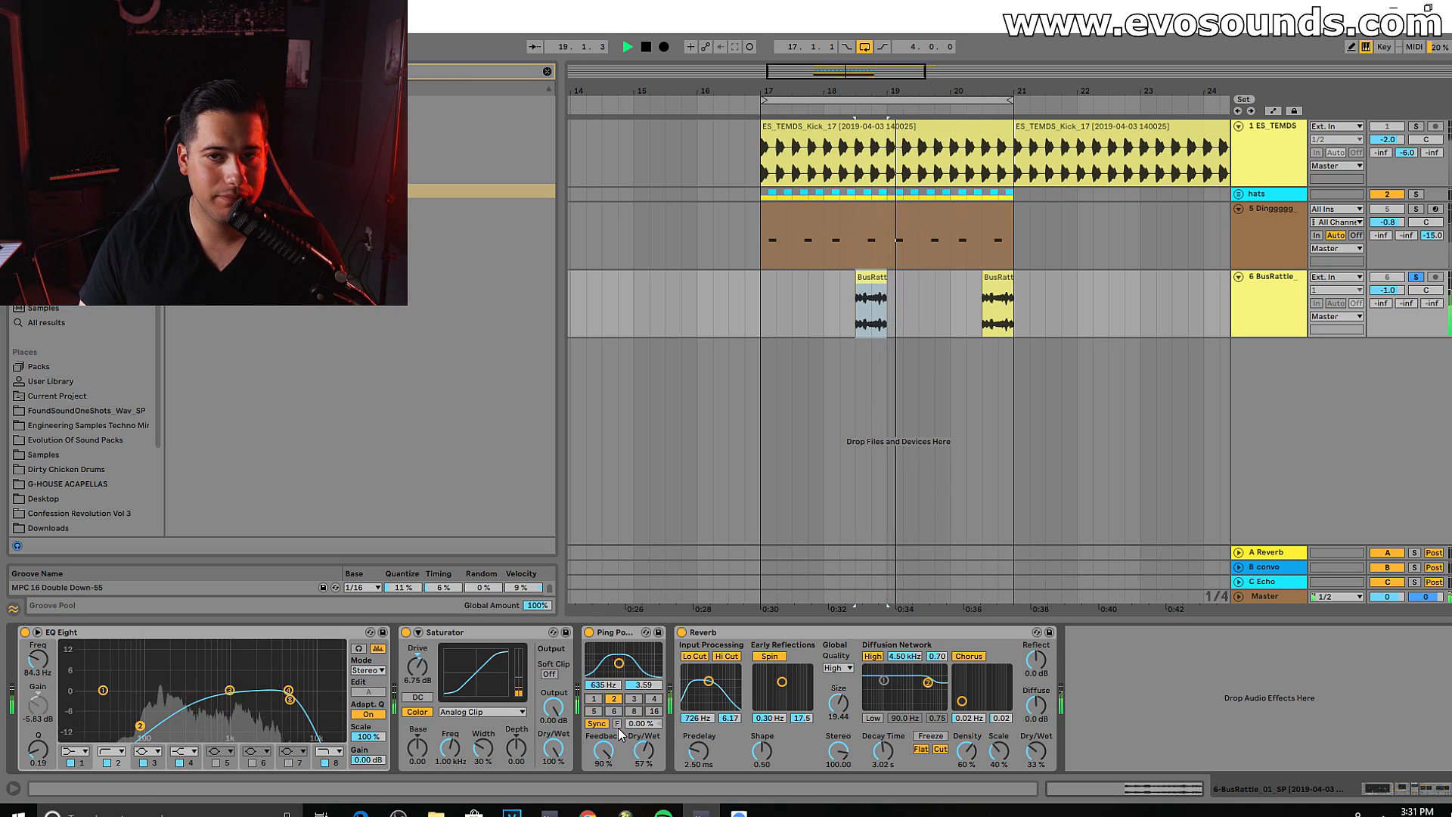
pyautogui.press('space')
# Step: Unsolo the BusRattle track and set its volume to -2.8 dB while the full loop plays
pyautogui.click(1415, 278)
pyautogui.press('space')
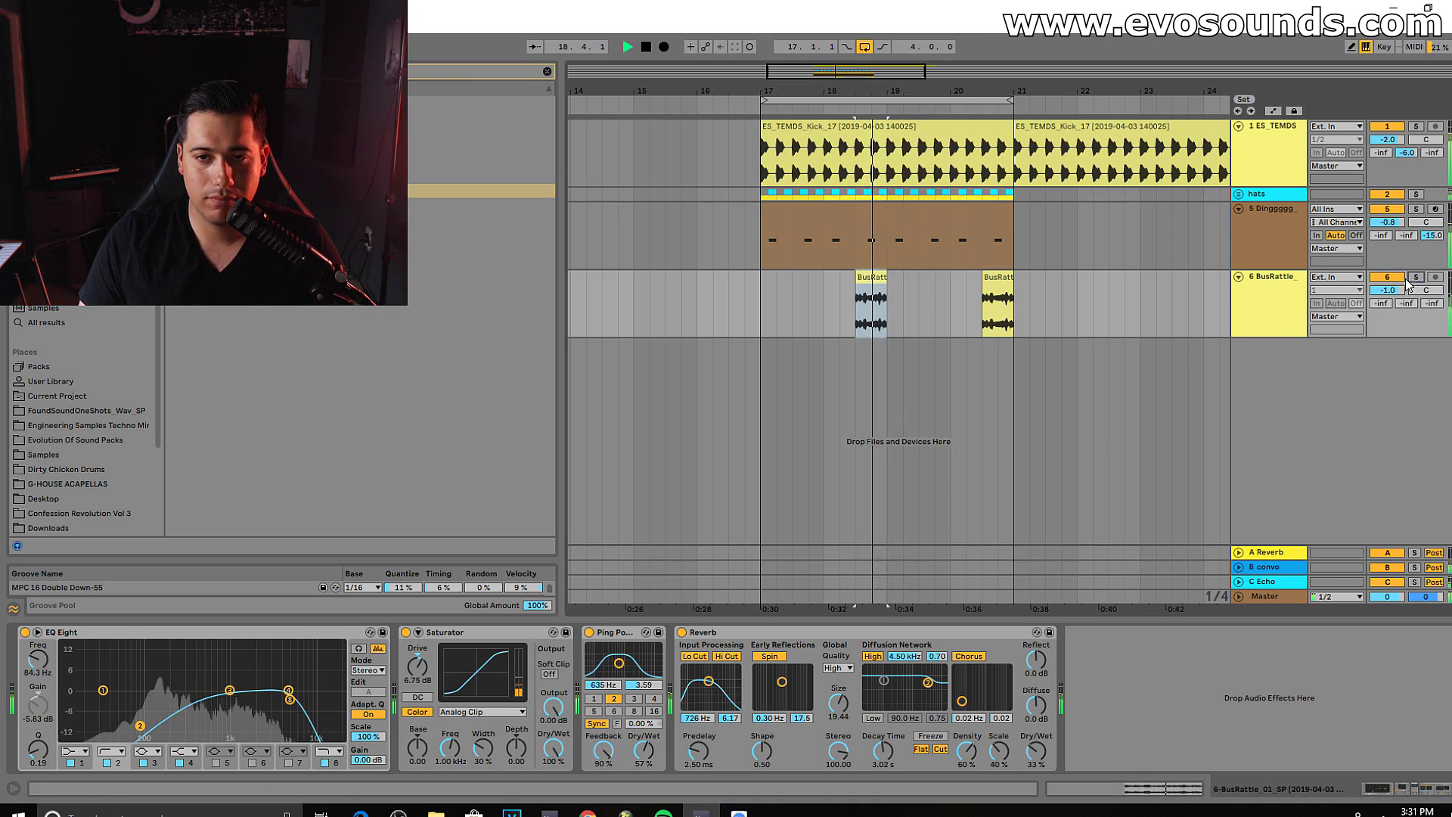
pyautogui.moveTo(1394, 288); pyautogui.dragTo(1394, 300)
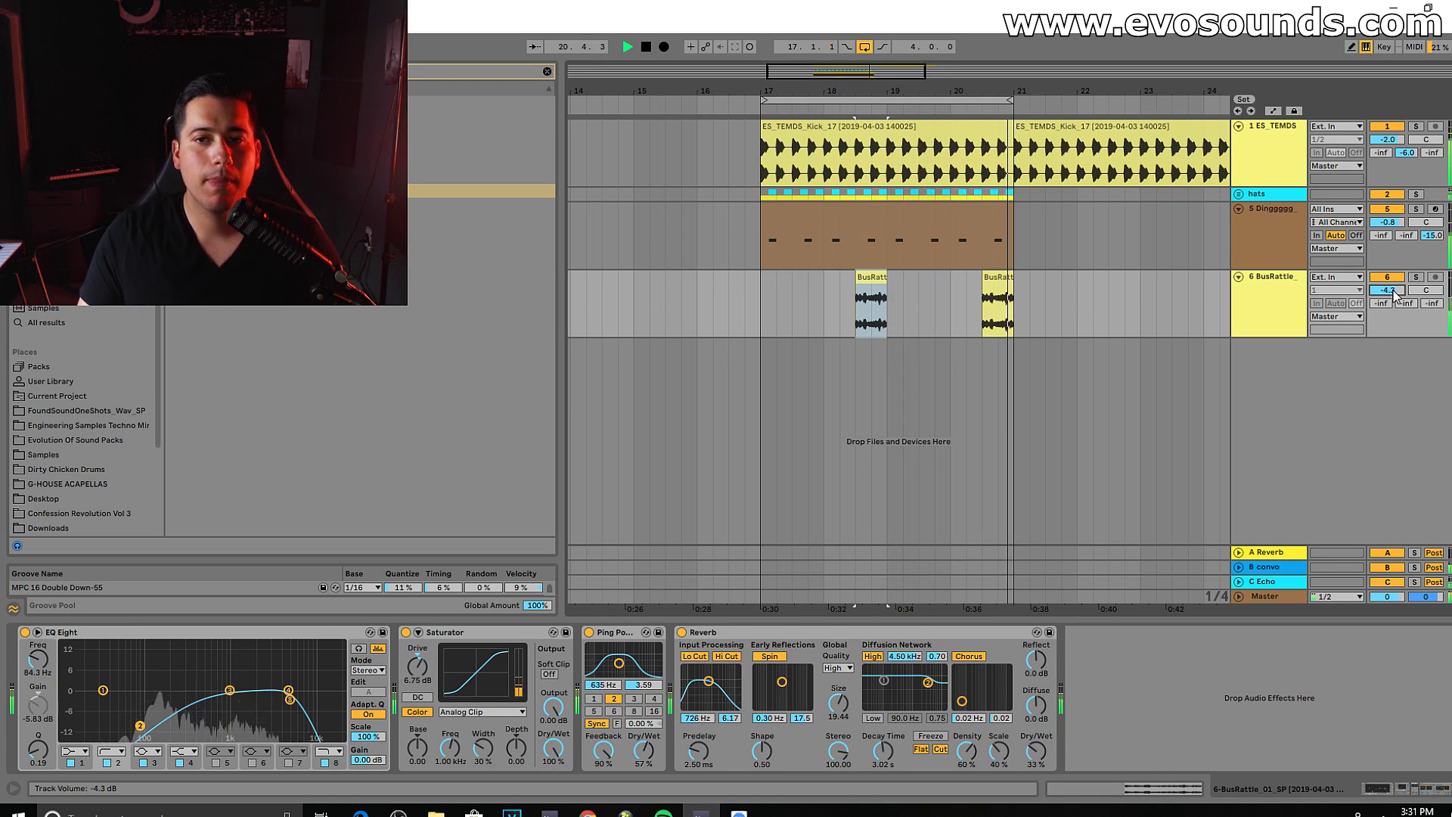
pyautogui.moveTo(1394, 290); pyautogui.dragTo(1394, 283)
# Step: Lower the Ping Pong Delay's Dry/Wet to 43% and audition the rattle in the full loop
pyautogui.click(1261, 288)
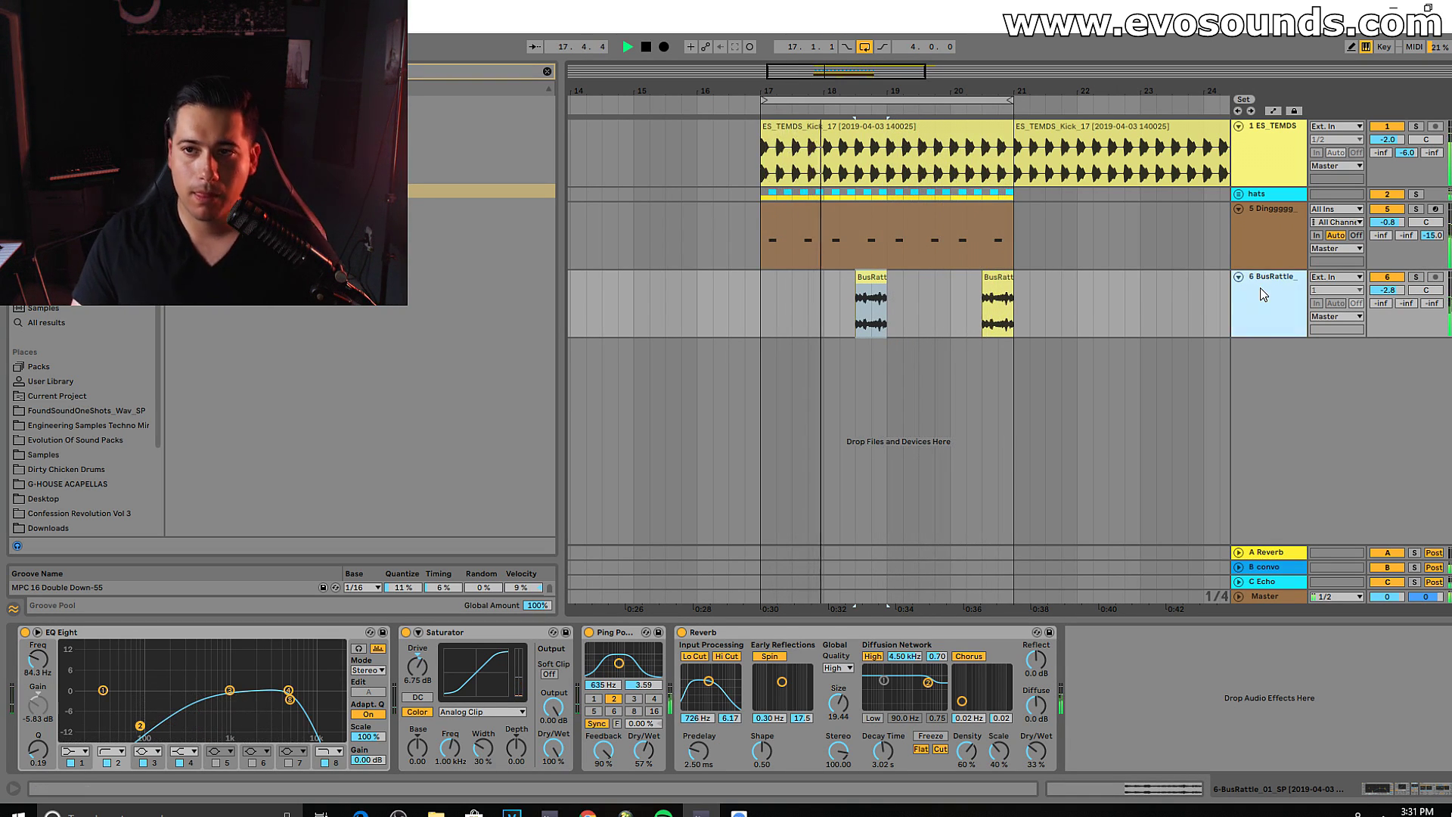
pyautogui.click(1259, 289)
pyautogui.moveTo(643, 750); pyautogui.dragTo(643, 760)
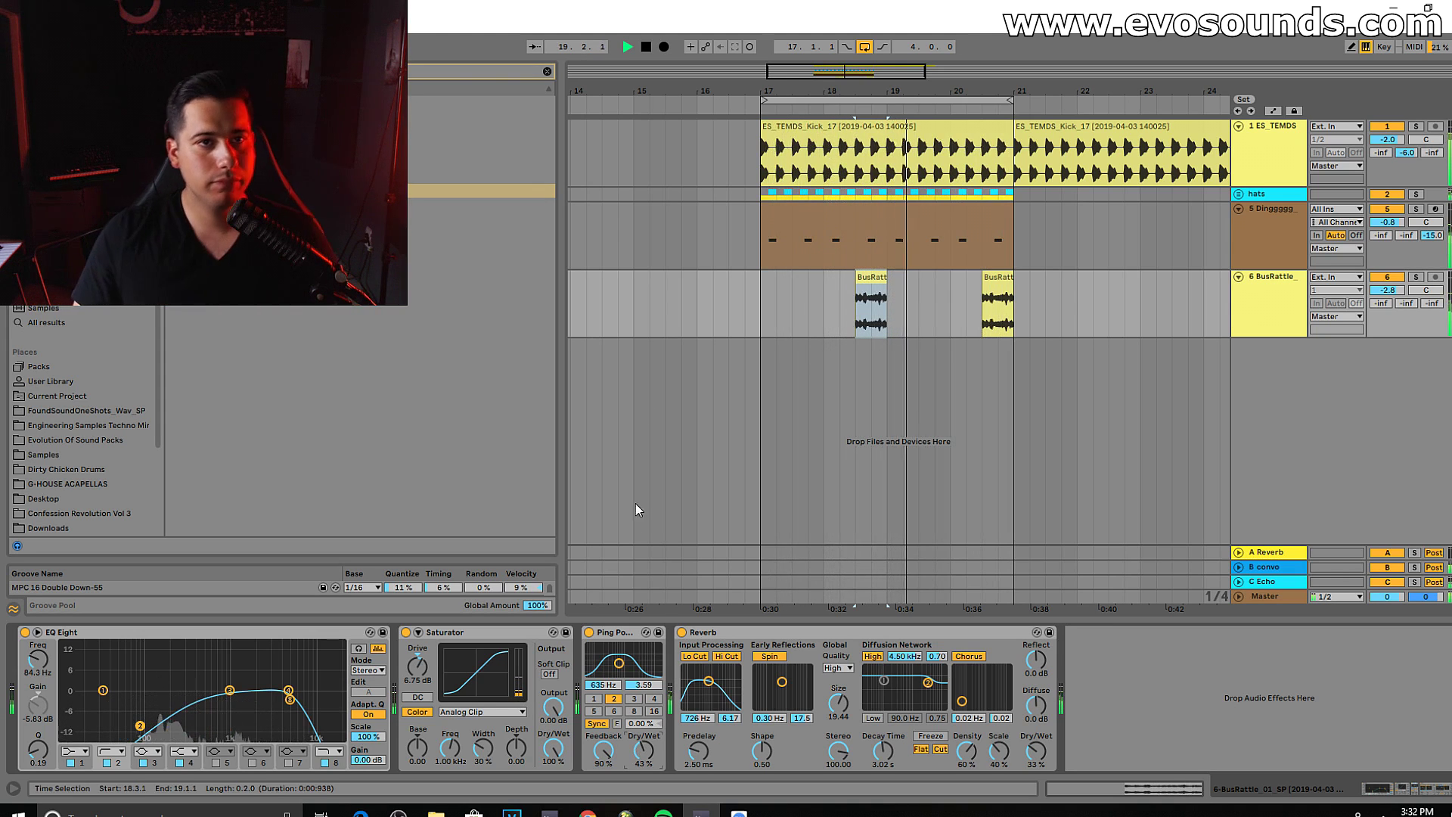
pyautogui.click(1295, 310)
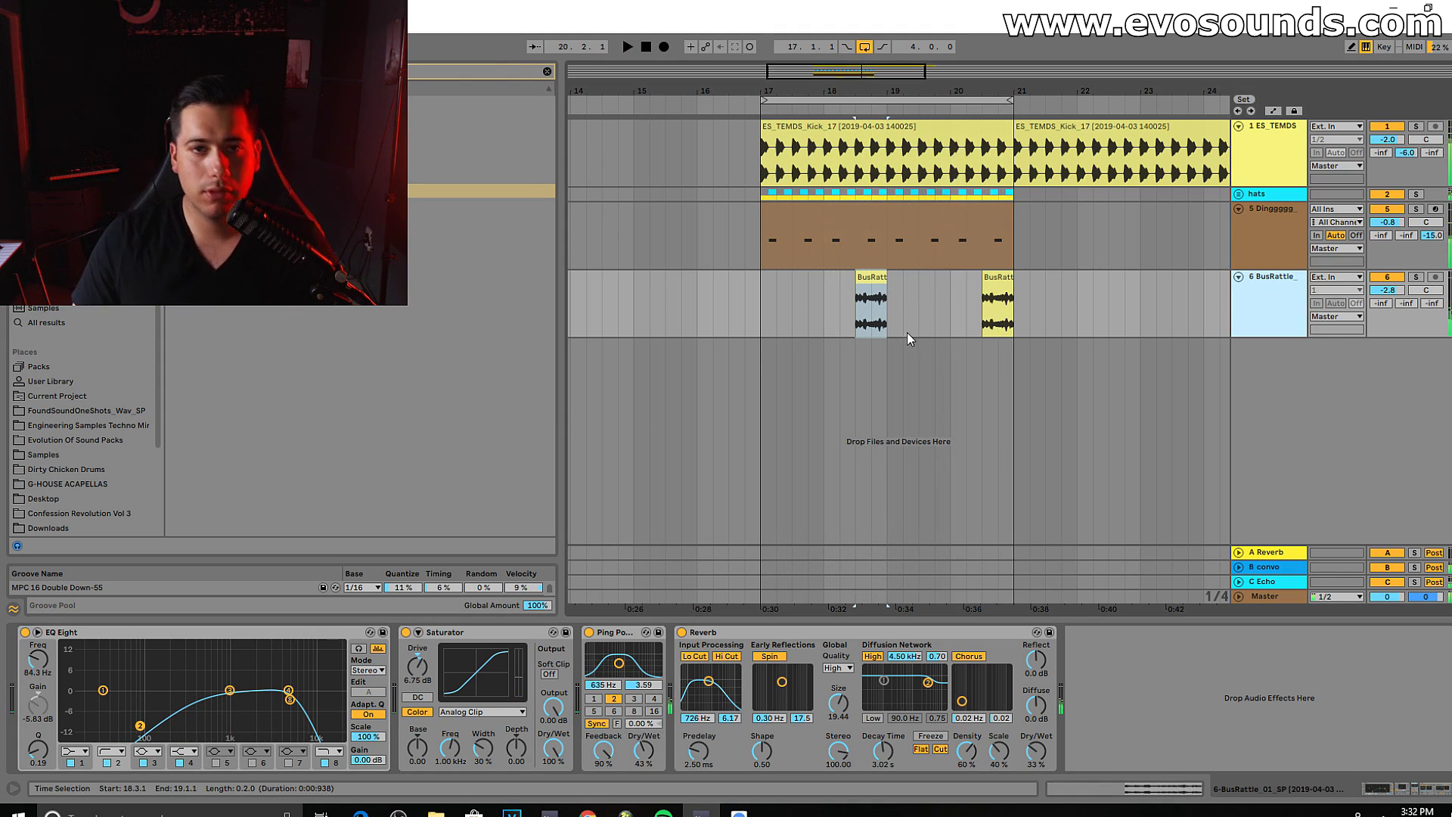
# Step: Preview the one-shots in the FoundSoundOneShots_Wav_SP folder, including the Texture, Water and Wind samples
pyautogui.click(547, 73)
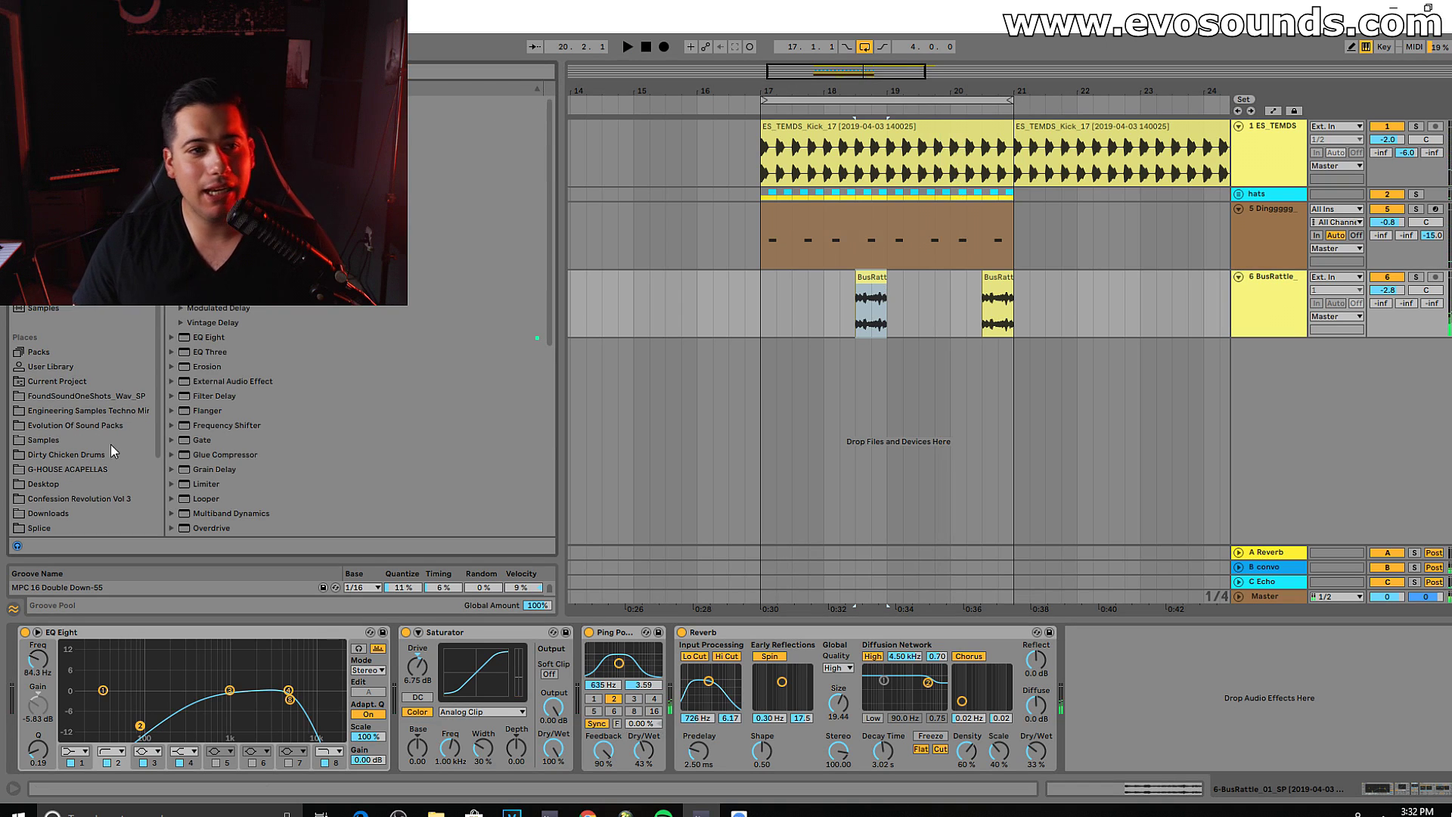
pyautogui.click(73, 393)
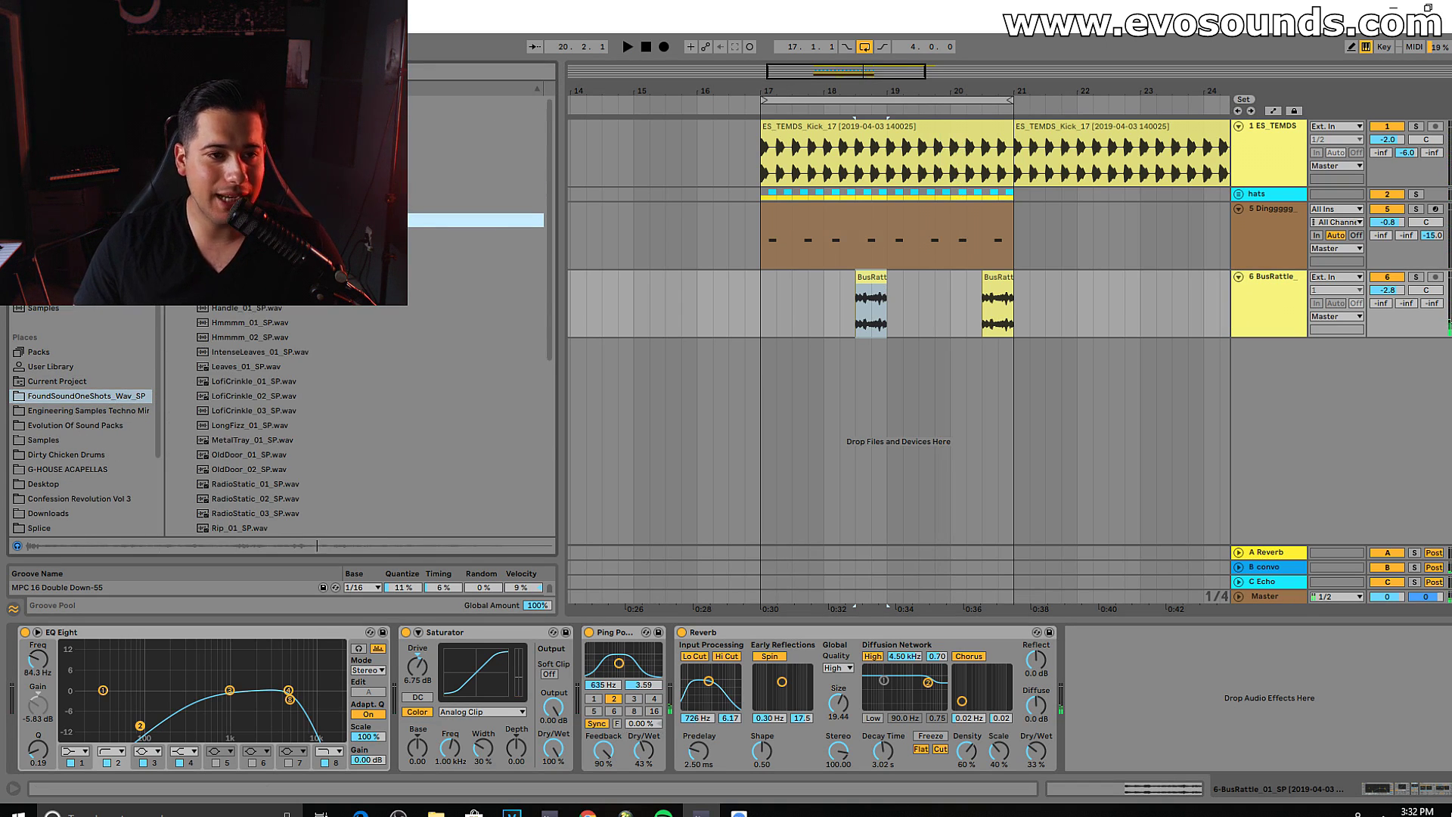
pyautogui.press('Down')
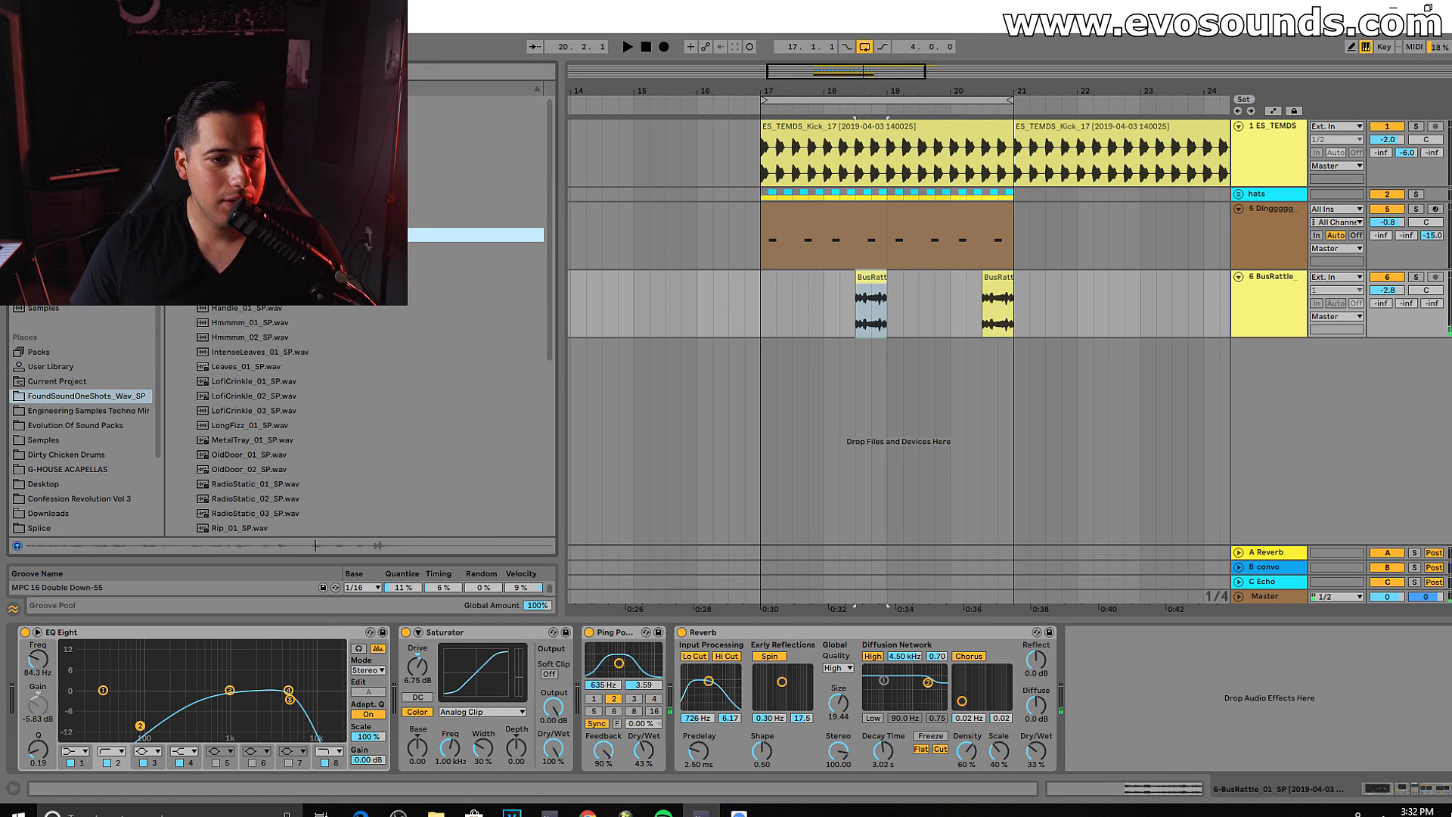
pyautogui.press('Down')
pyautogui.press('Down')
pyautogui.press('Down')
pyautogui.press('Down')
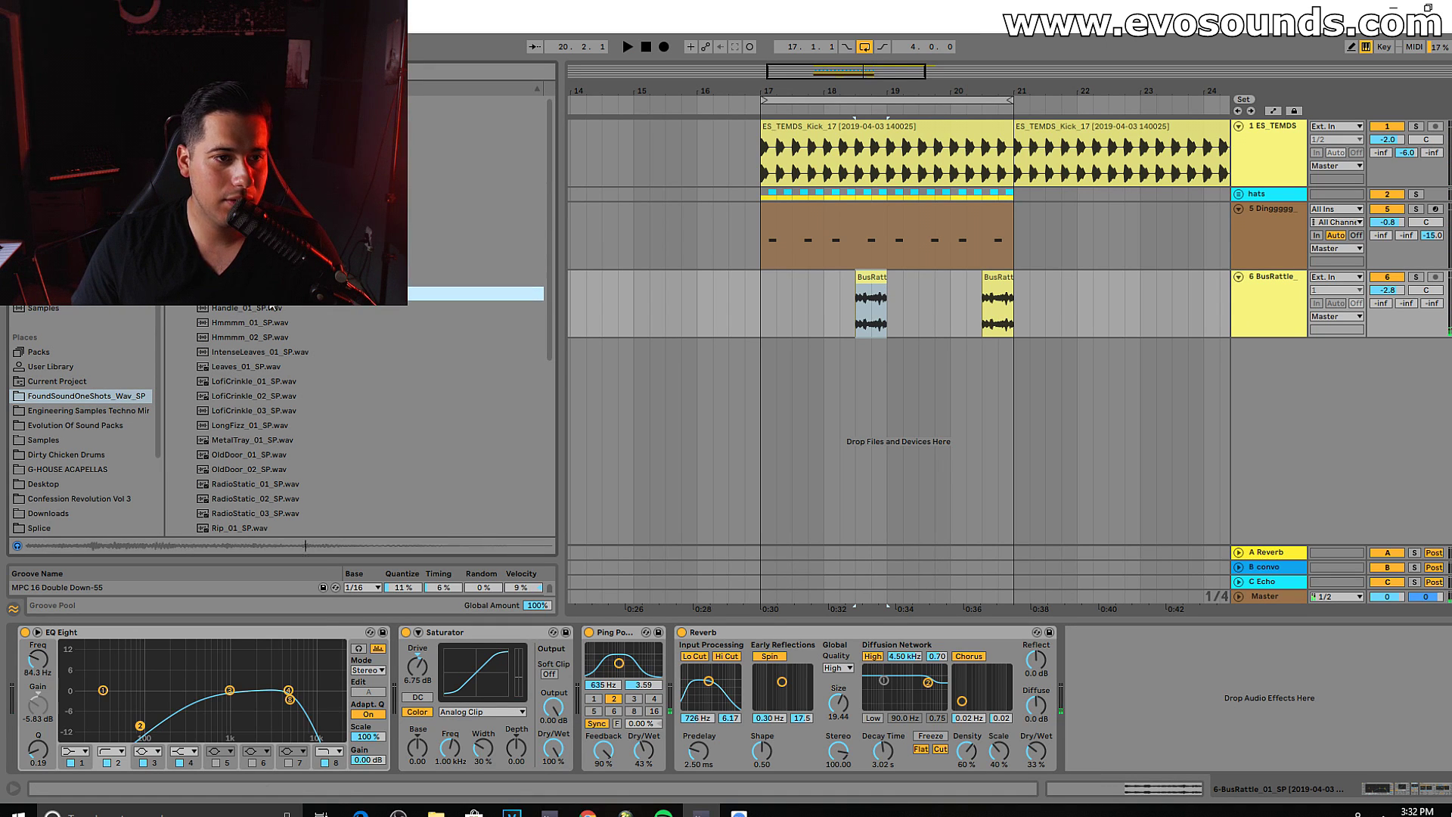
pyautogui.click(268, 323)
pyautogui.scroll(-6, 297, 381)
pyautogui.click(275, 456)
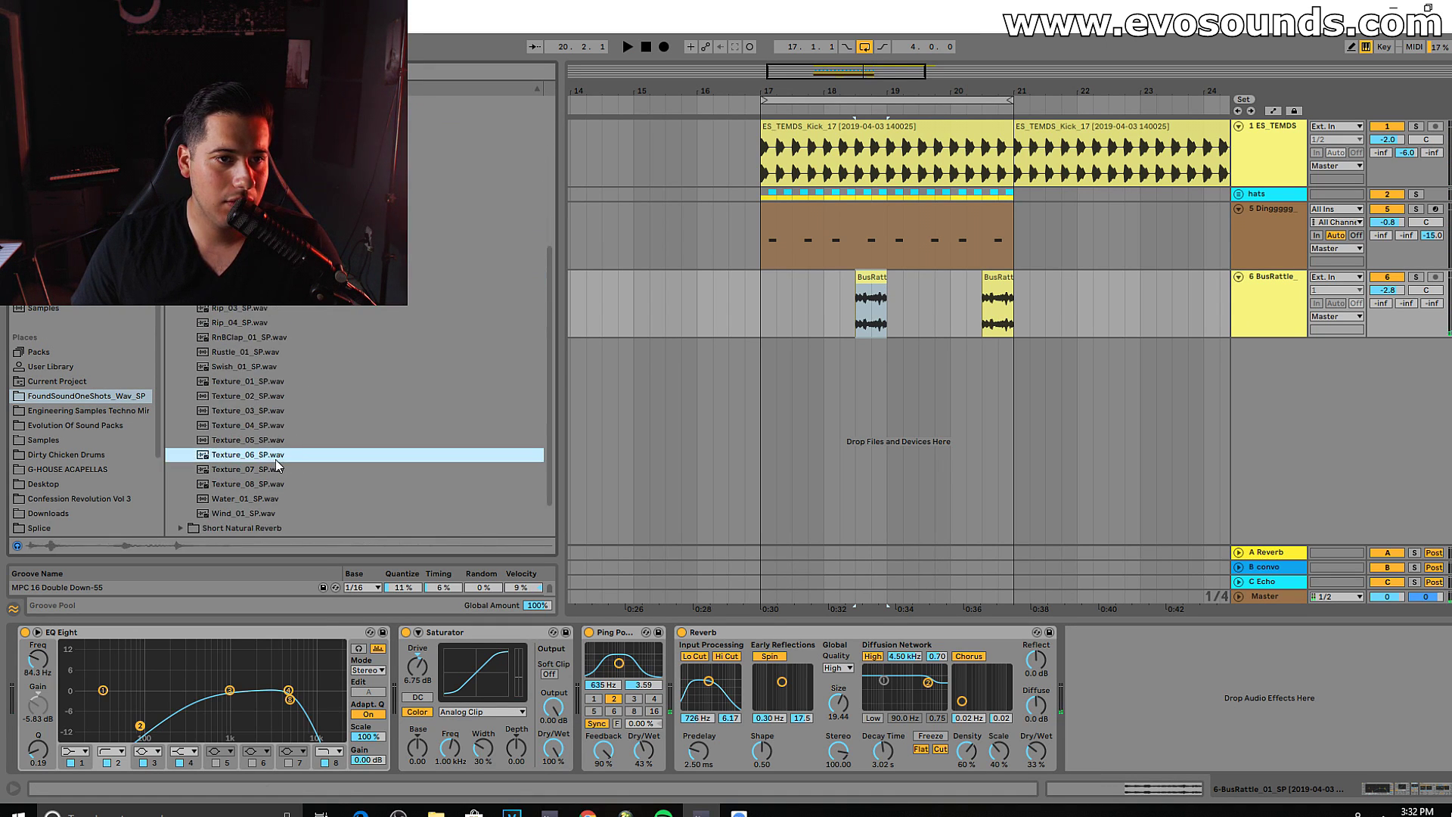
pyautogui.click(243, 516)
pyautogui.click(243, 499)
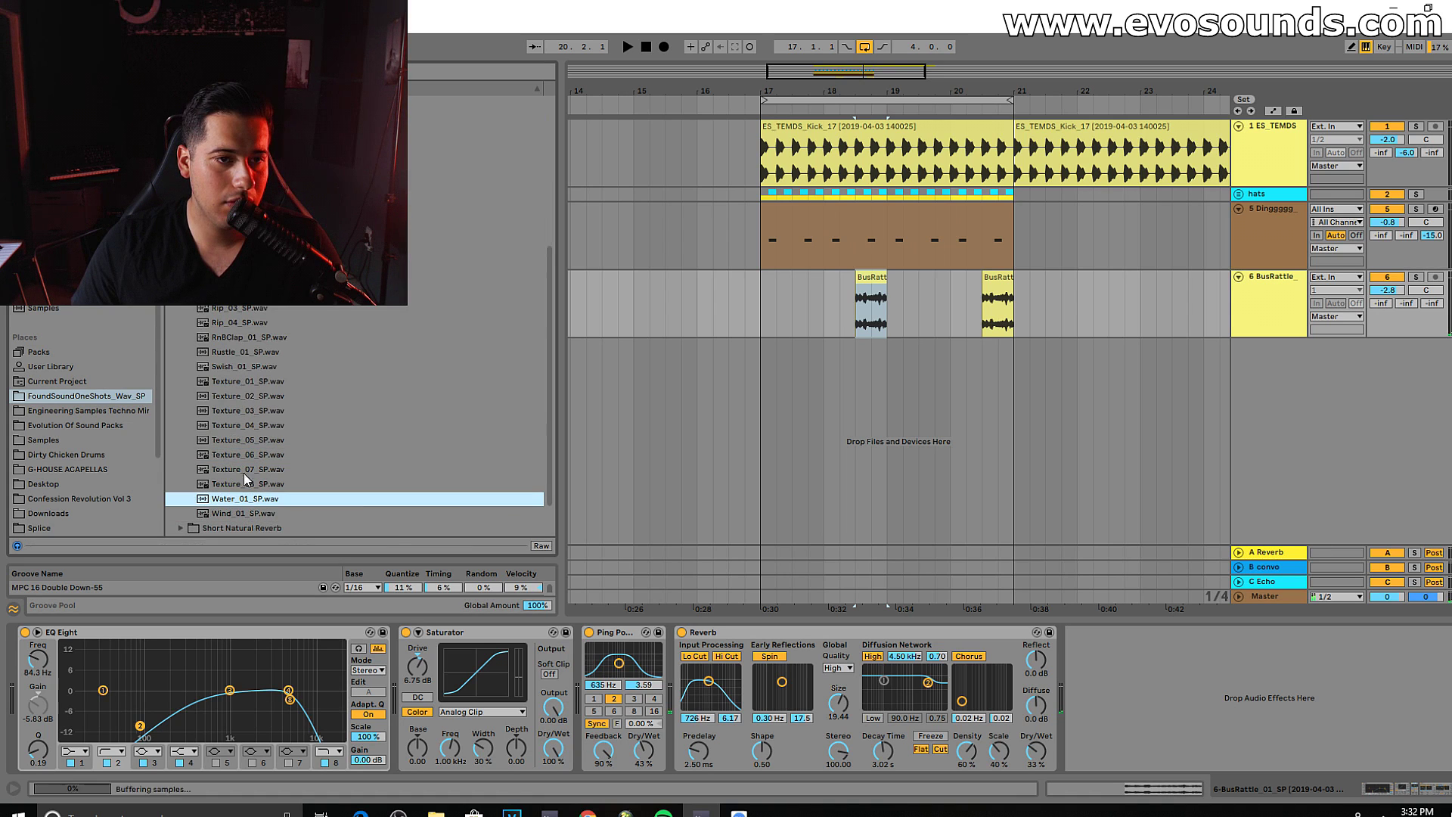
pyautogui.click(248, 458)
# Step: Place Wind_01_SP.wav on a new track at bar 17, lower its volume to -17.0 dB and add a Reverb
pyautogui.moveTo(239, 513); pyautogui.dragTo(764, 368)
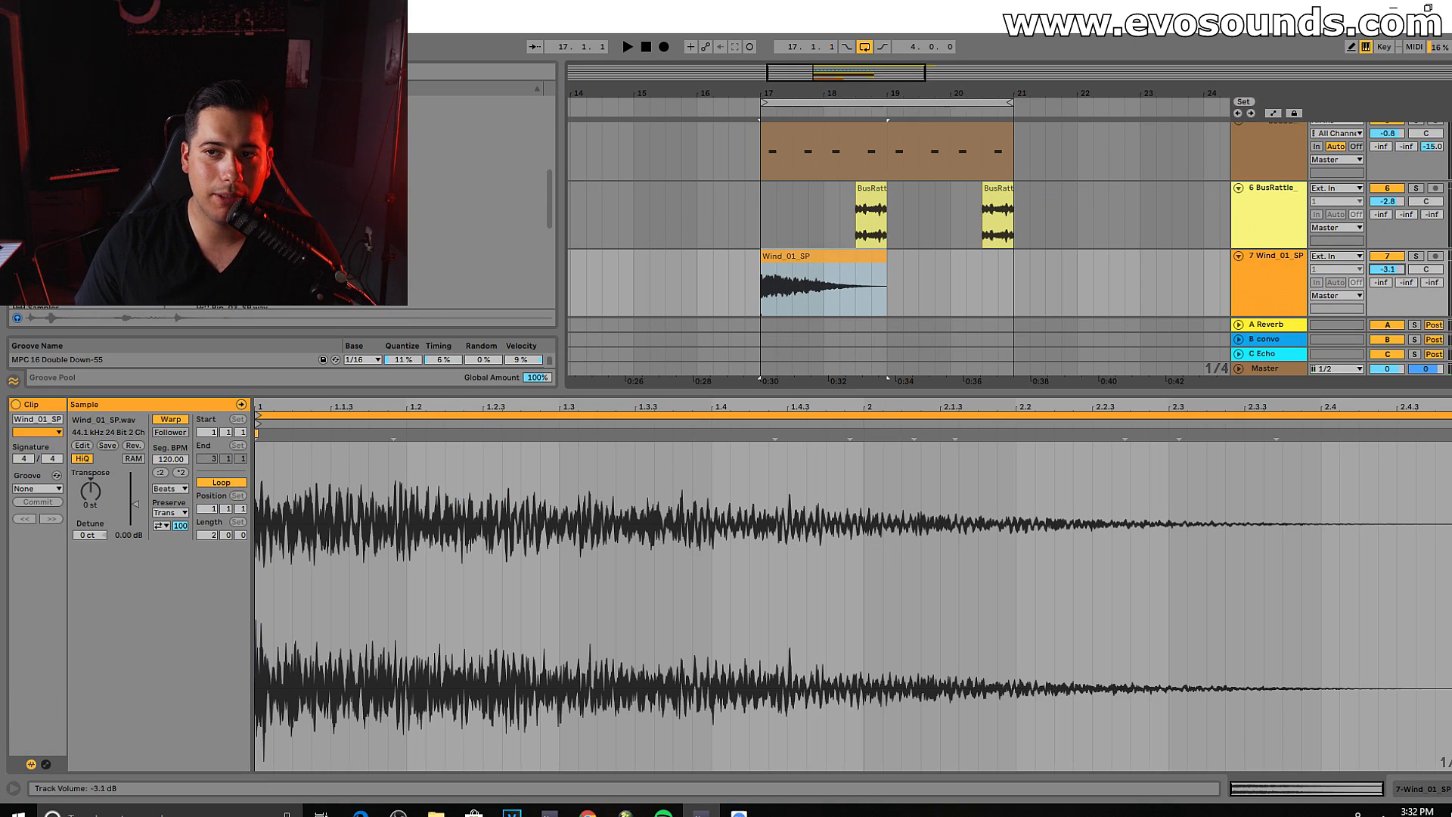
pyautogui.doubleClick(1270, 273)
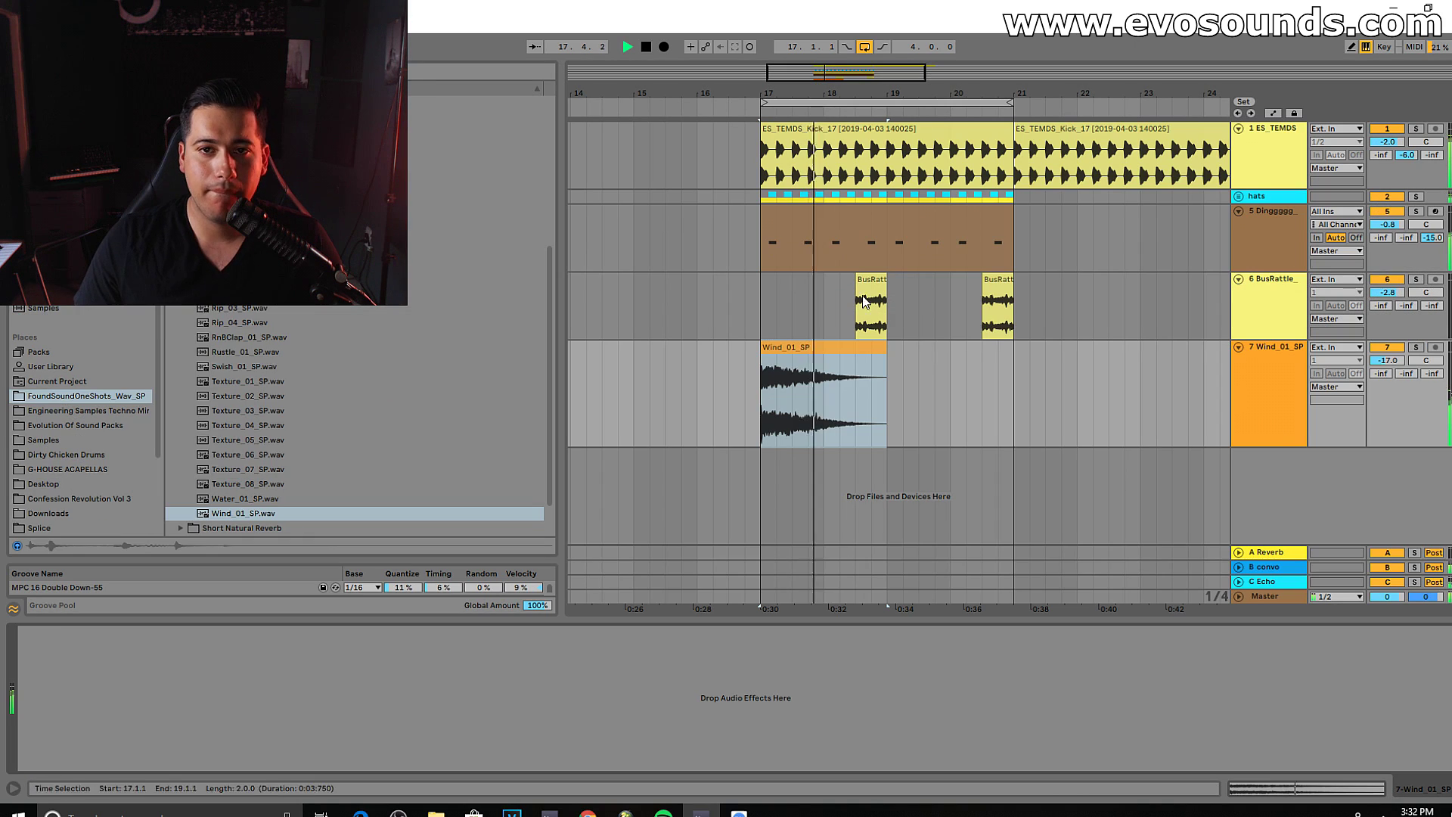
pyautogui.click(54, 235)
pyautogui.write('eq')
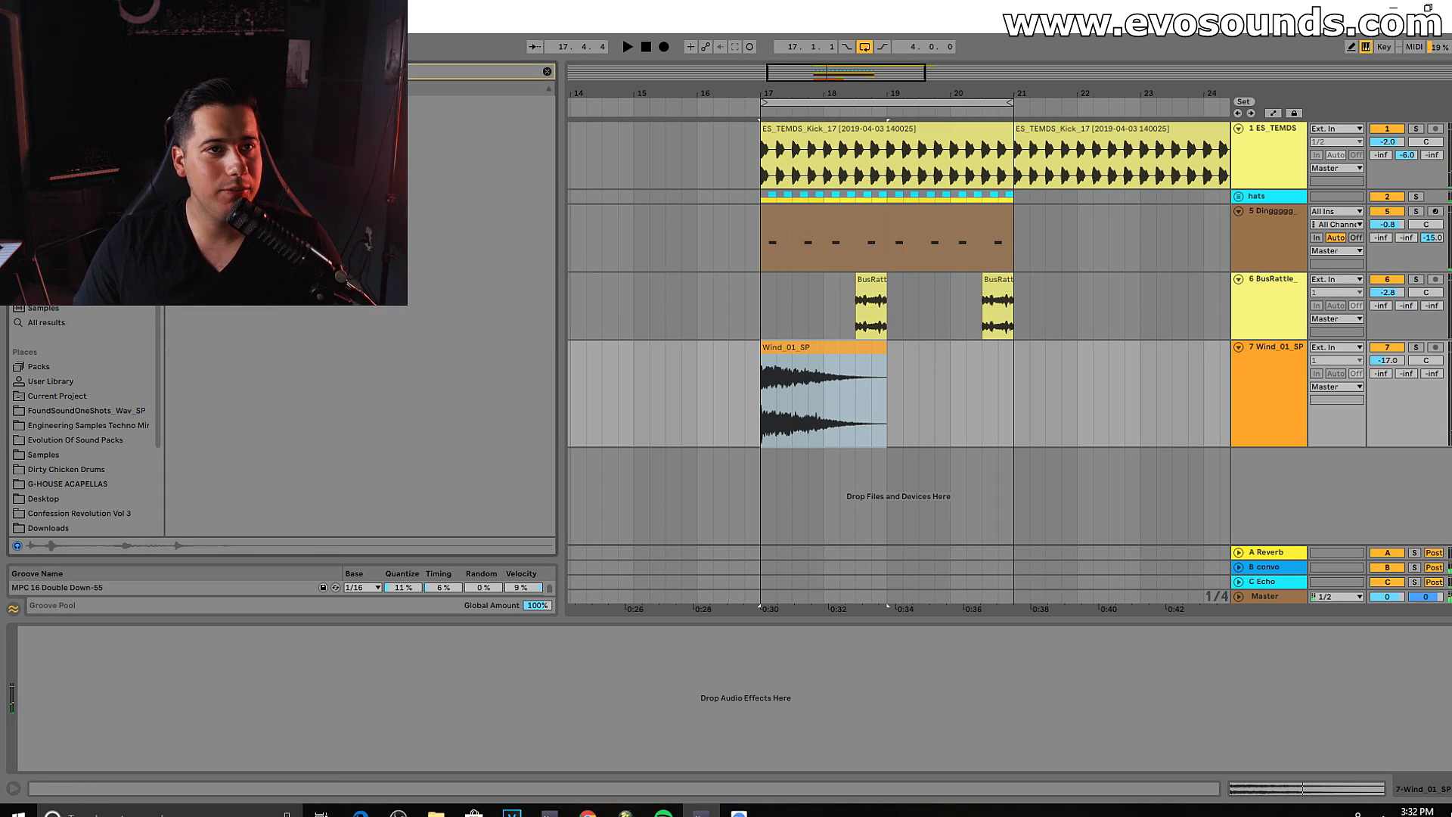
pyautogui.press('Down')
pyautogui.press('Return')
# Step: Set the Wind track's Reverb to a 2.41 s decay time, size 31.74 and High quality
pyautogui.moveTo(226, 750); pyautogui.dragTo(181, 726)
pyautogui.click(182, 668)
pyautogui.click(180, 701)
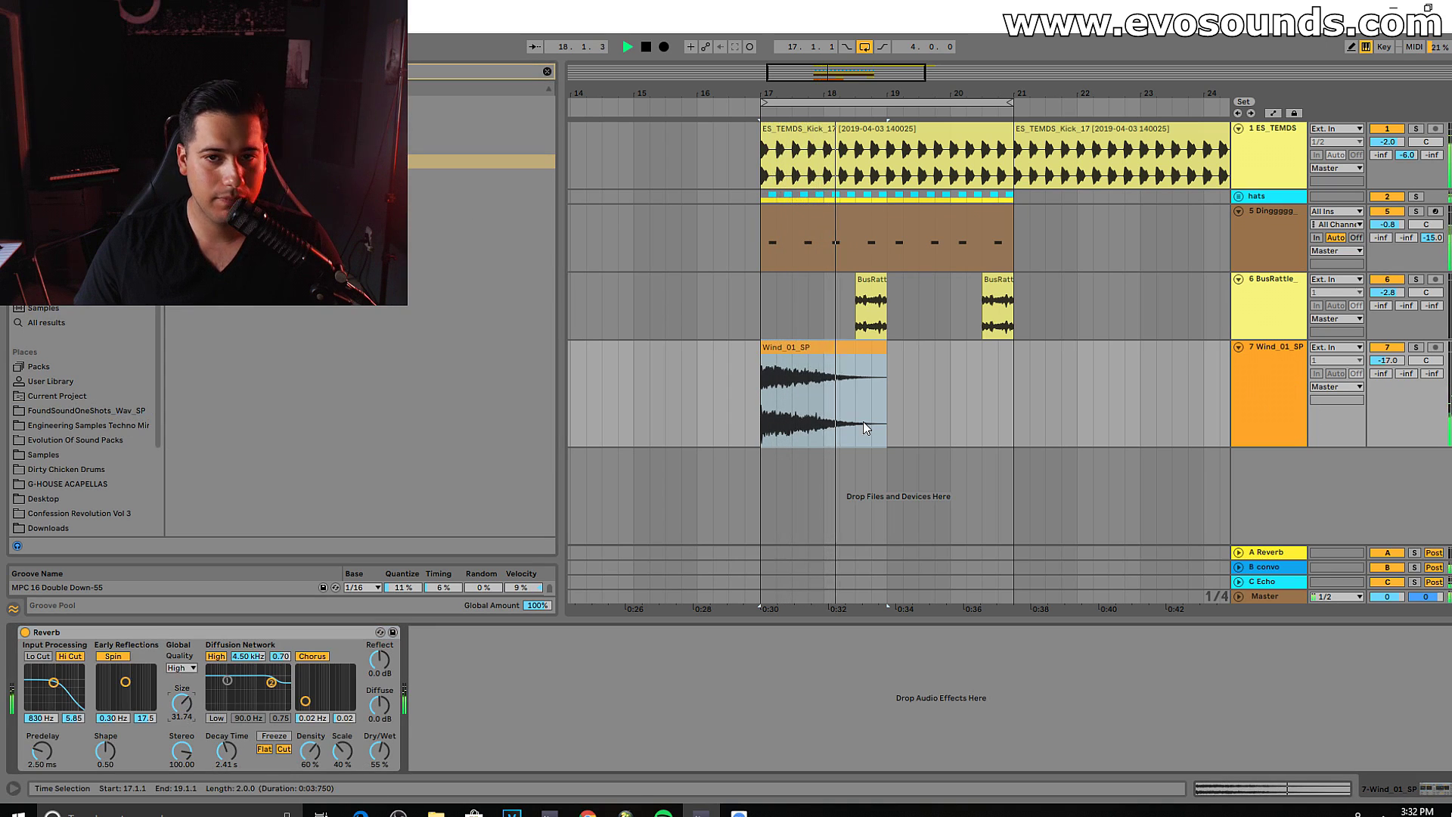
# Step: Solo the Wind_01_SP track and set its volume to -13.4 dB during playback
pyautogui.press('space')
pyautogui.click(1415, 348)
pyautogui.press('space')
pyautogui.moveTo(1387, 361); pyautogui.dragTo(1386, 347)
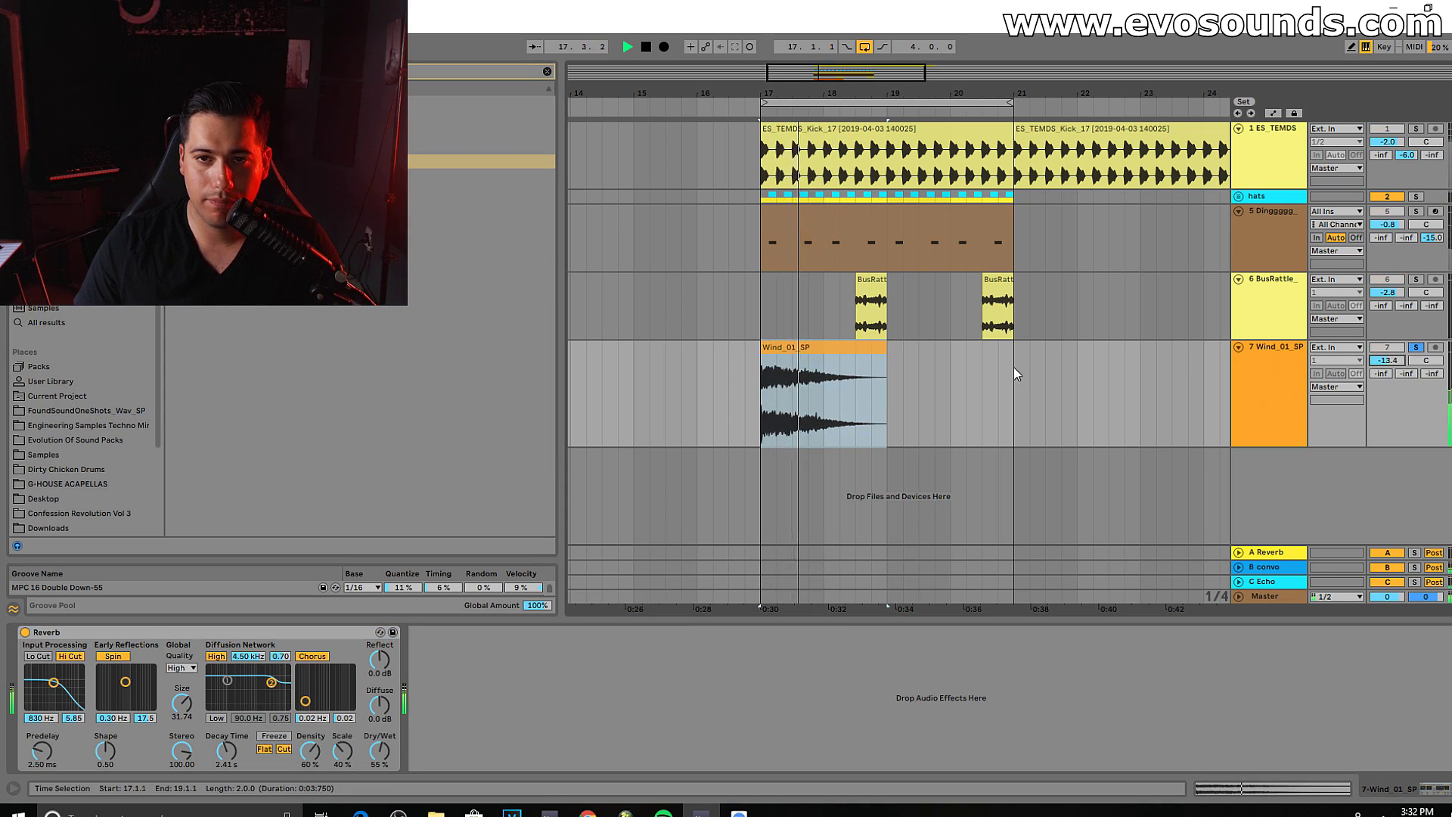
# Step: Transpose the Wind_01_SP clip up 8 semitones, and change its warp mode and that mode's setting
pyautogui.doubleClick(795, 364)
pyautogui.press('space')
pyautogui.press('space')
pyautogui.moveTo(91, 492); pyautogui.dragTo(91, 469)
pyautogui.press('space')
pyautogui.press('space')
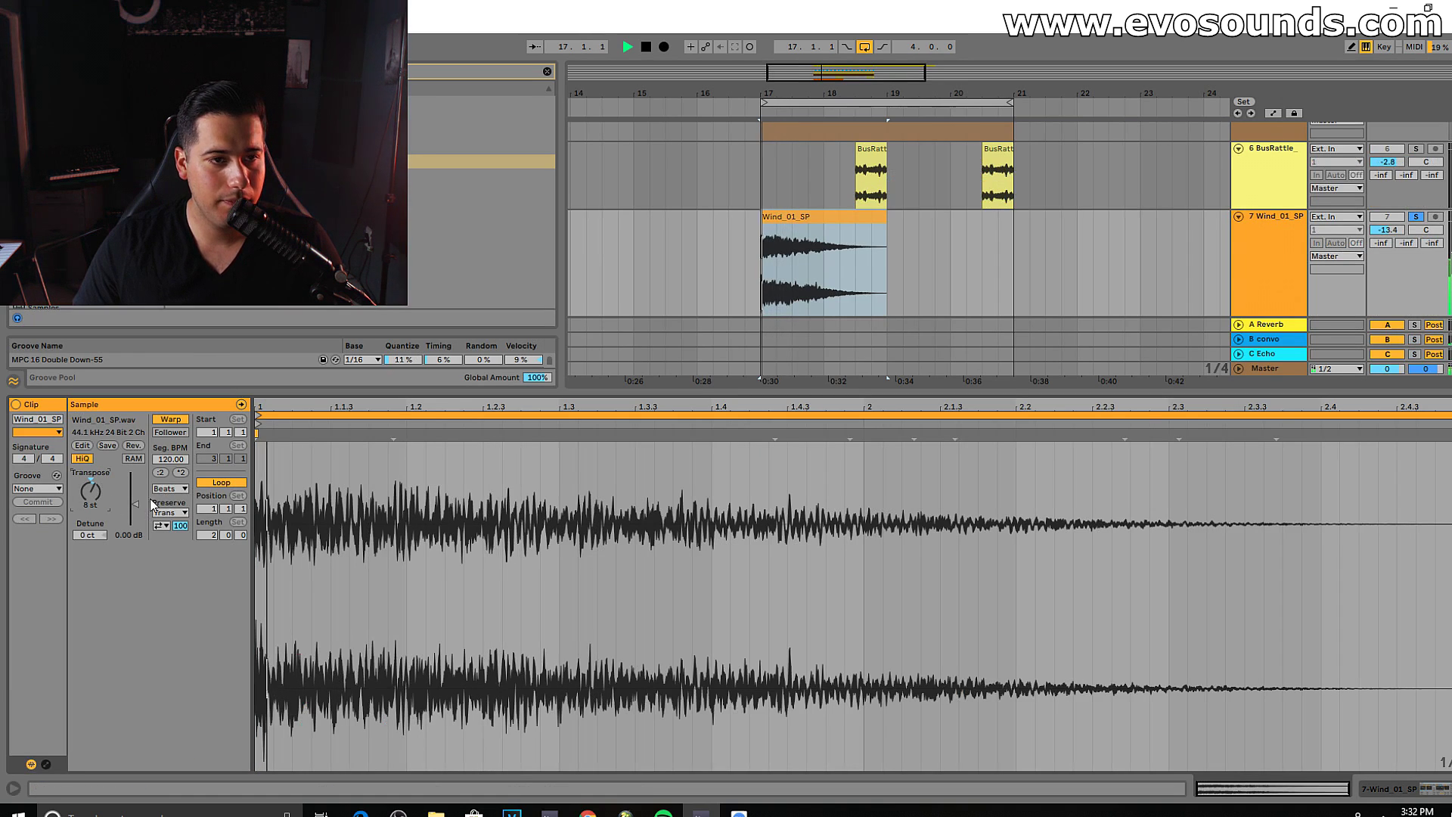
pyautogui.click(170, 489)
pyautogui.click(174, 537)
pyautogui.moveTo(172, 513); pyautogui.dragTo(173, 560)
# Step: Unsolo the Wind track and balance it against the full loop at -15.2 dB
pyautogui.click(1415, 217)
pyautogui.press('space')
pyautogui.press('space')
pyautogui.moveTo(1391, 229); pyautogui.dragTo(1391, 242)
pyautogui.moveTo(1033, 390); pyautogui.dragTo(986, 741)
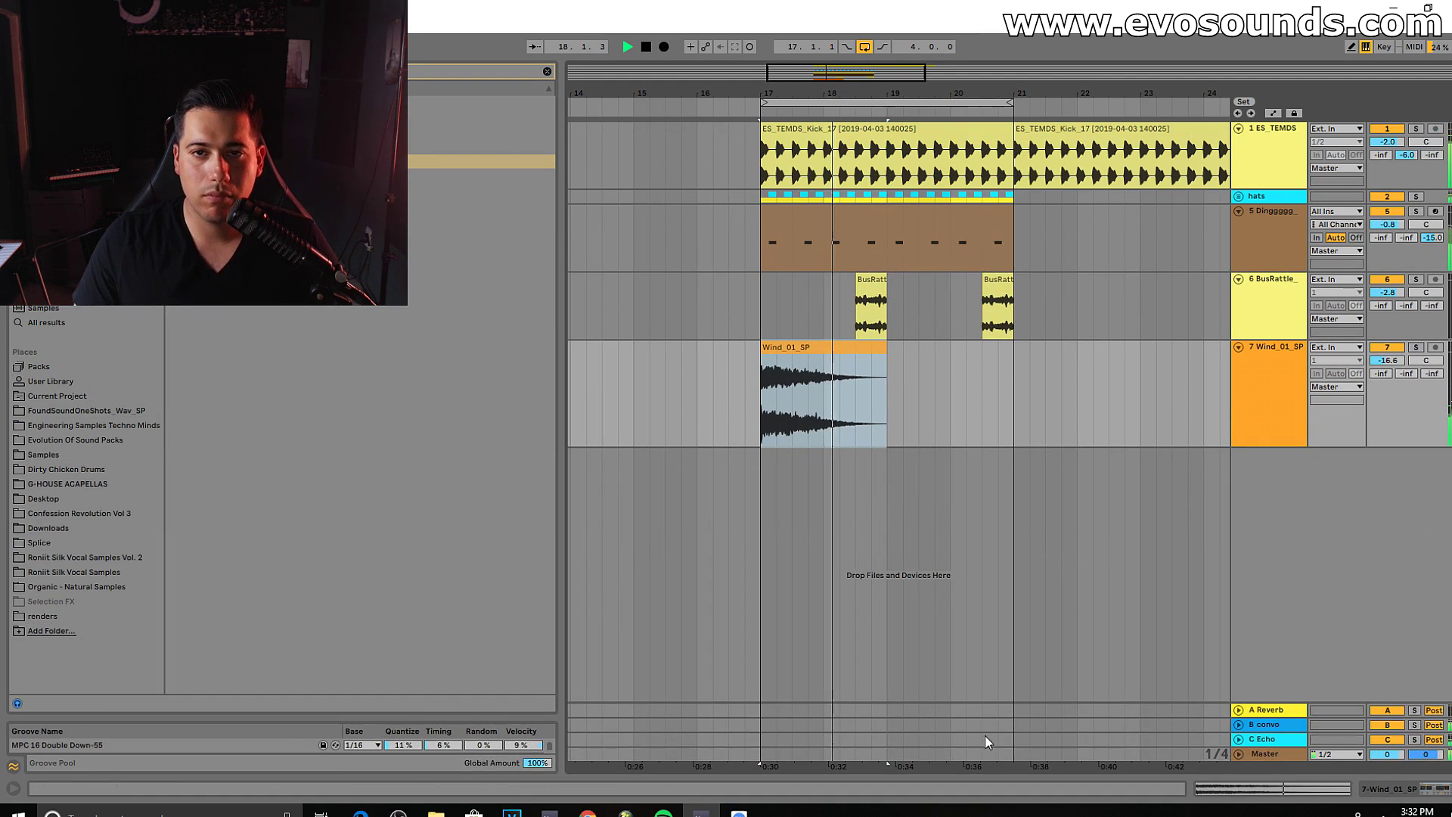
pyautogui.moveTo(1387, 360); pyautogui.dragTo(1393, 329)
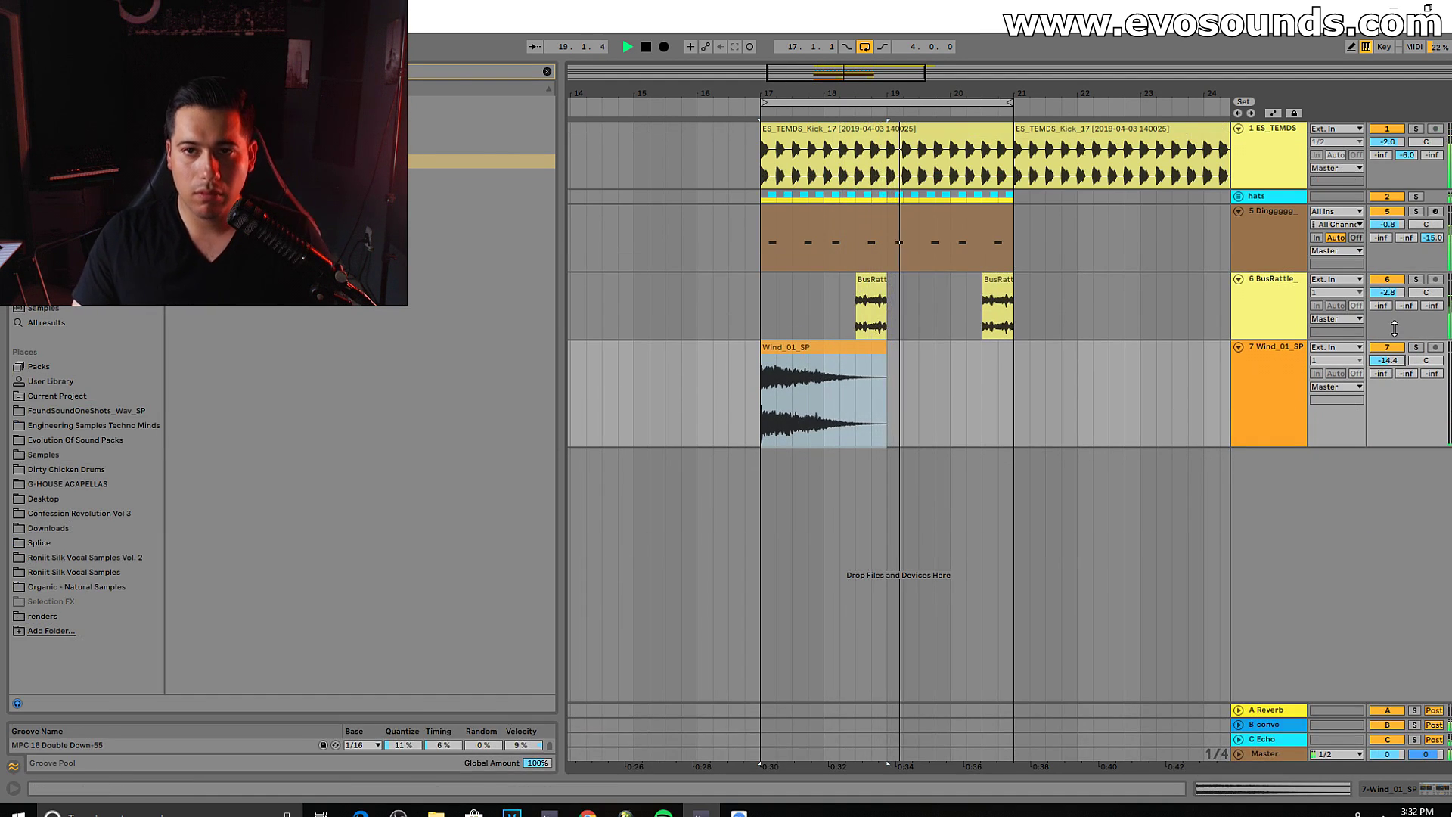
pyautogui.click(1292, 284)
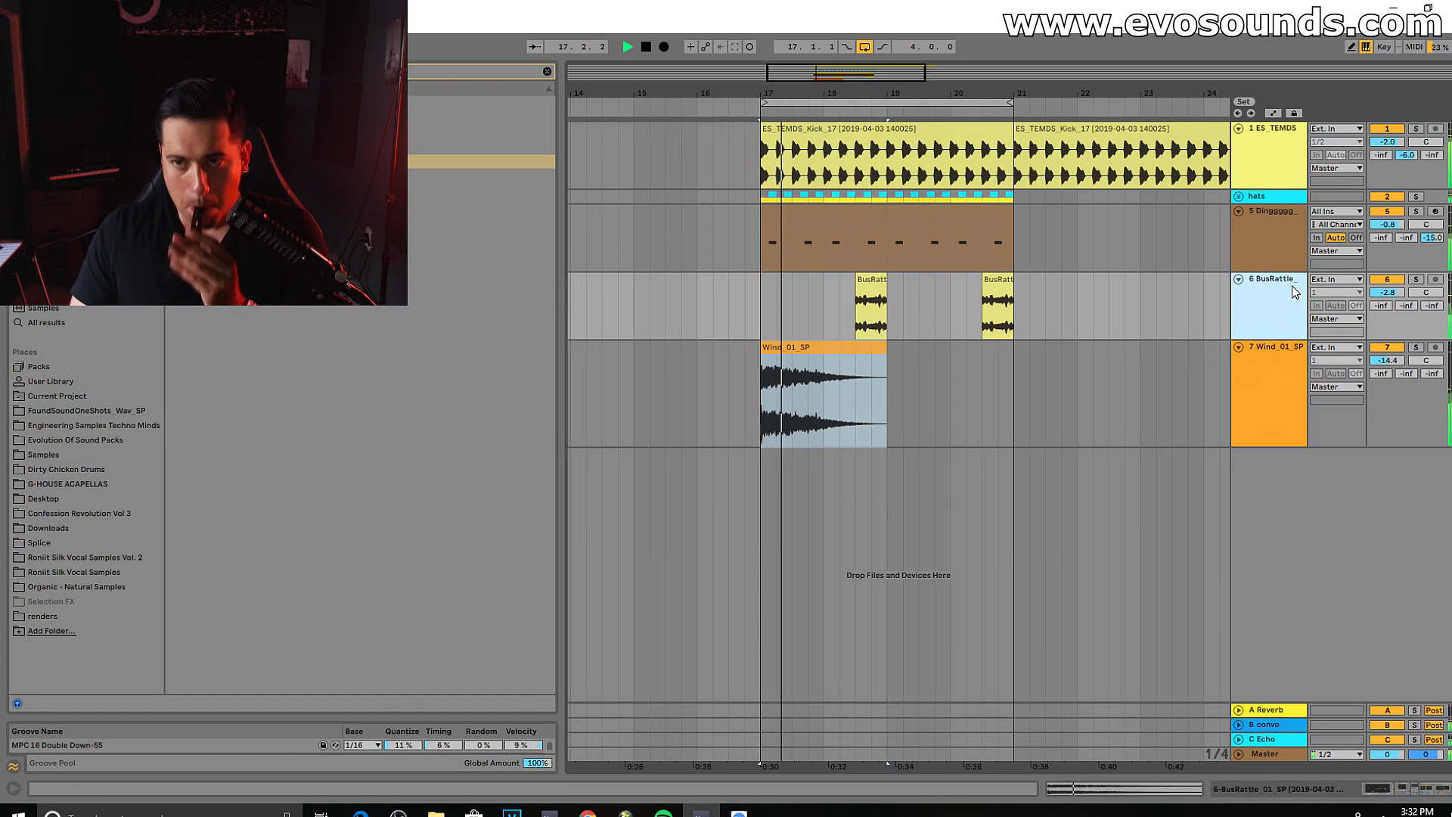
pyautogui.doubleClick(1291, 285)
pyautogui.moveTo(1387, 357); pyautogui.dragTo(1388, 363)
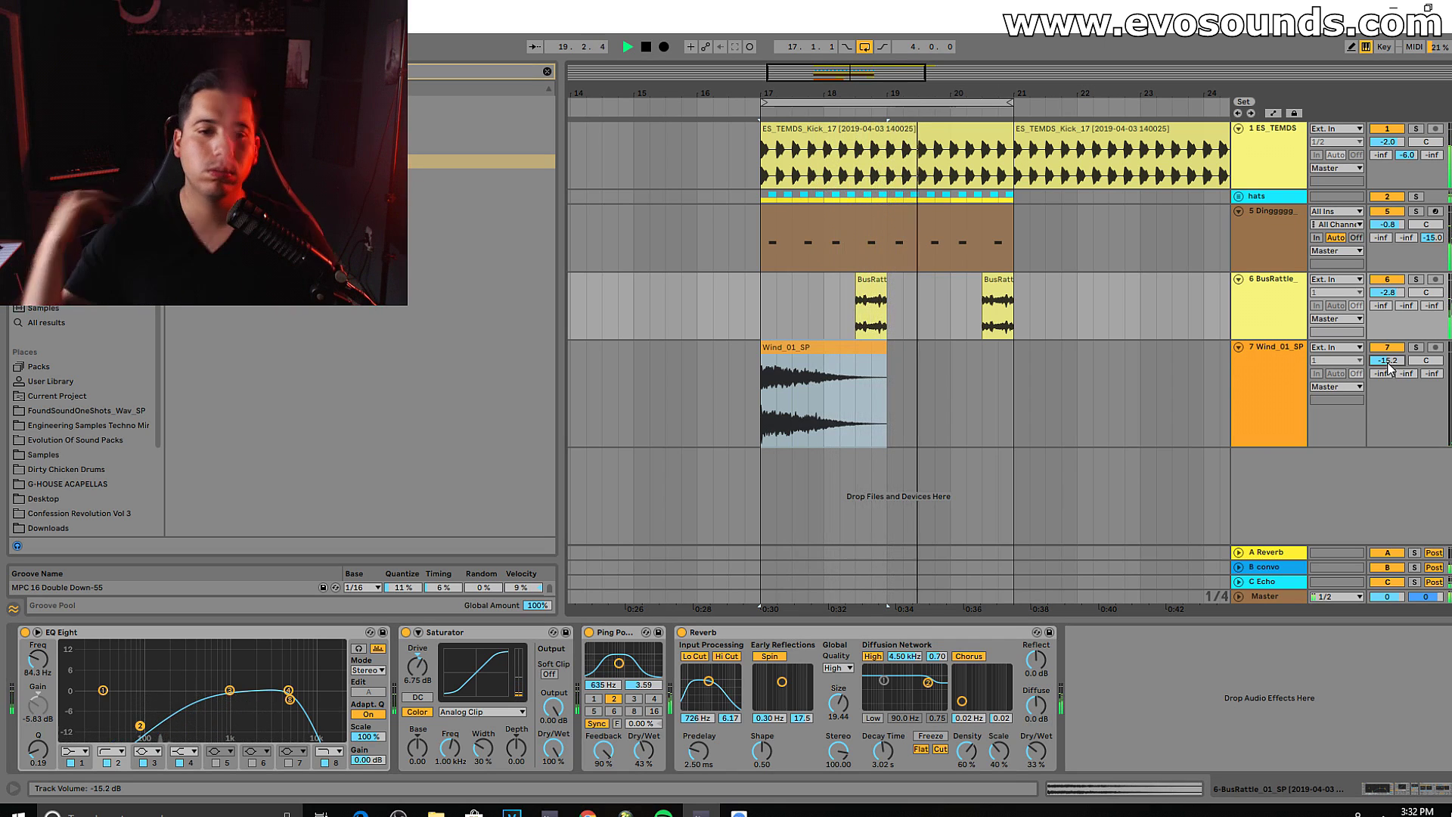
# Step: Return to the found-sound one-shots folder and preview shaker-type samples for another percussion layer
pyautogui.click(547, 71)
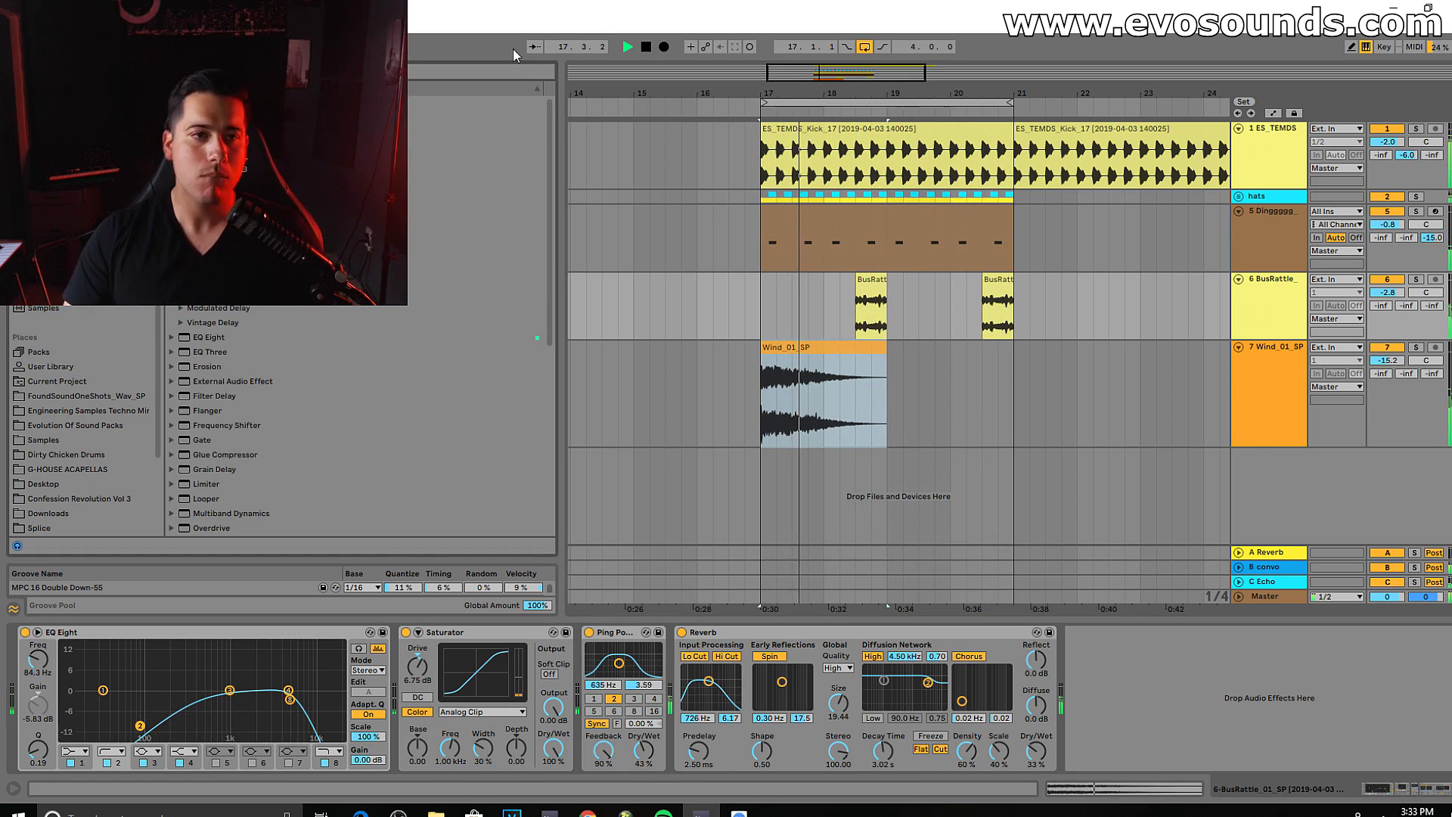
pyautogui.click(94, 390)
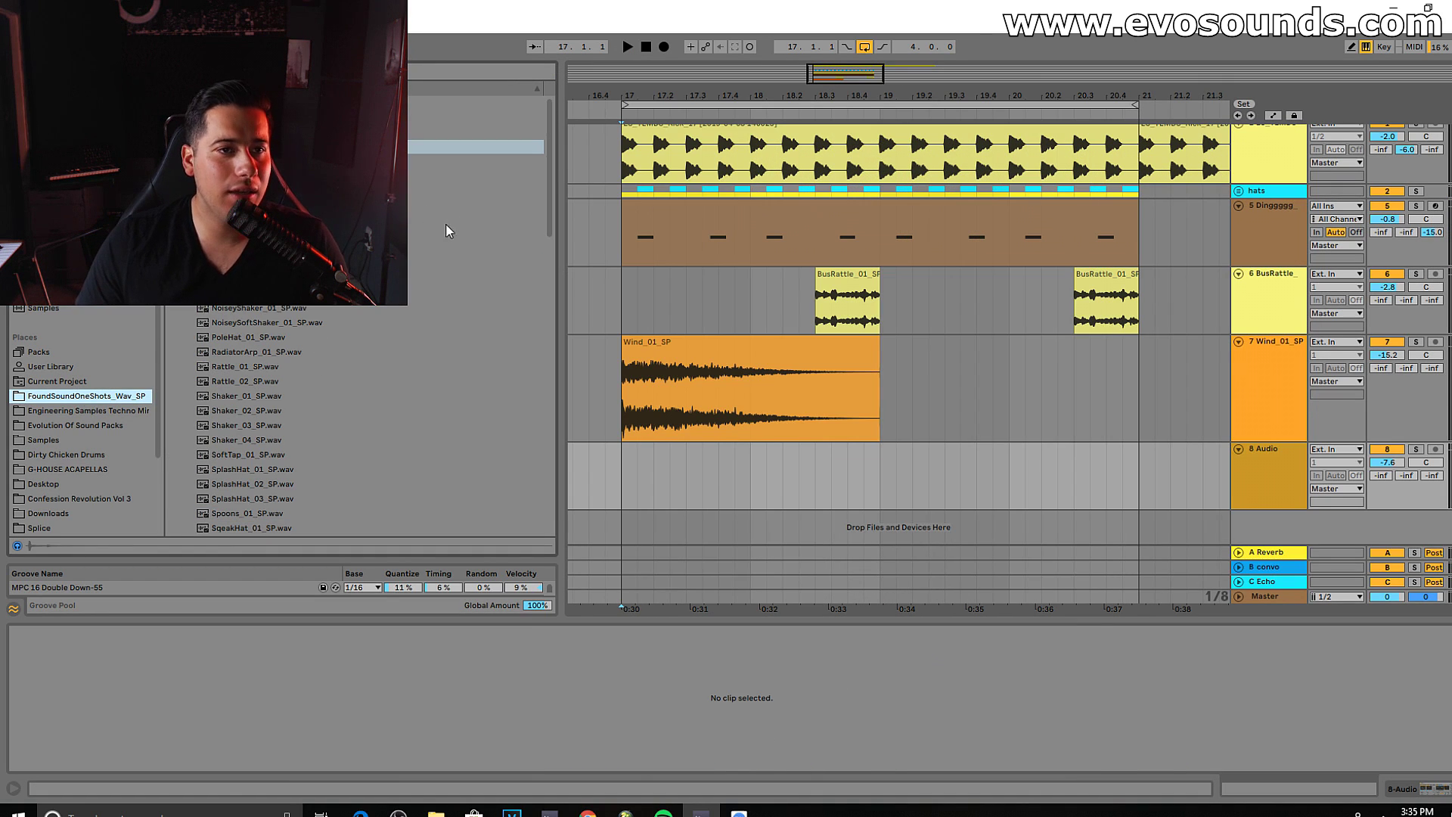
pyautogui.click(265, 294)
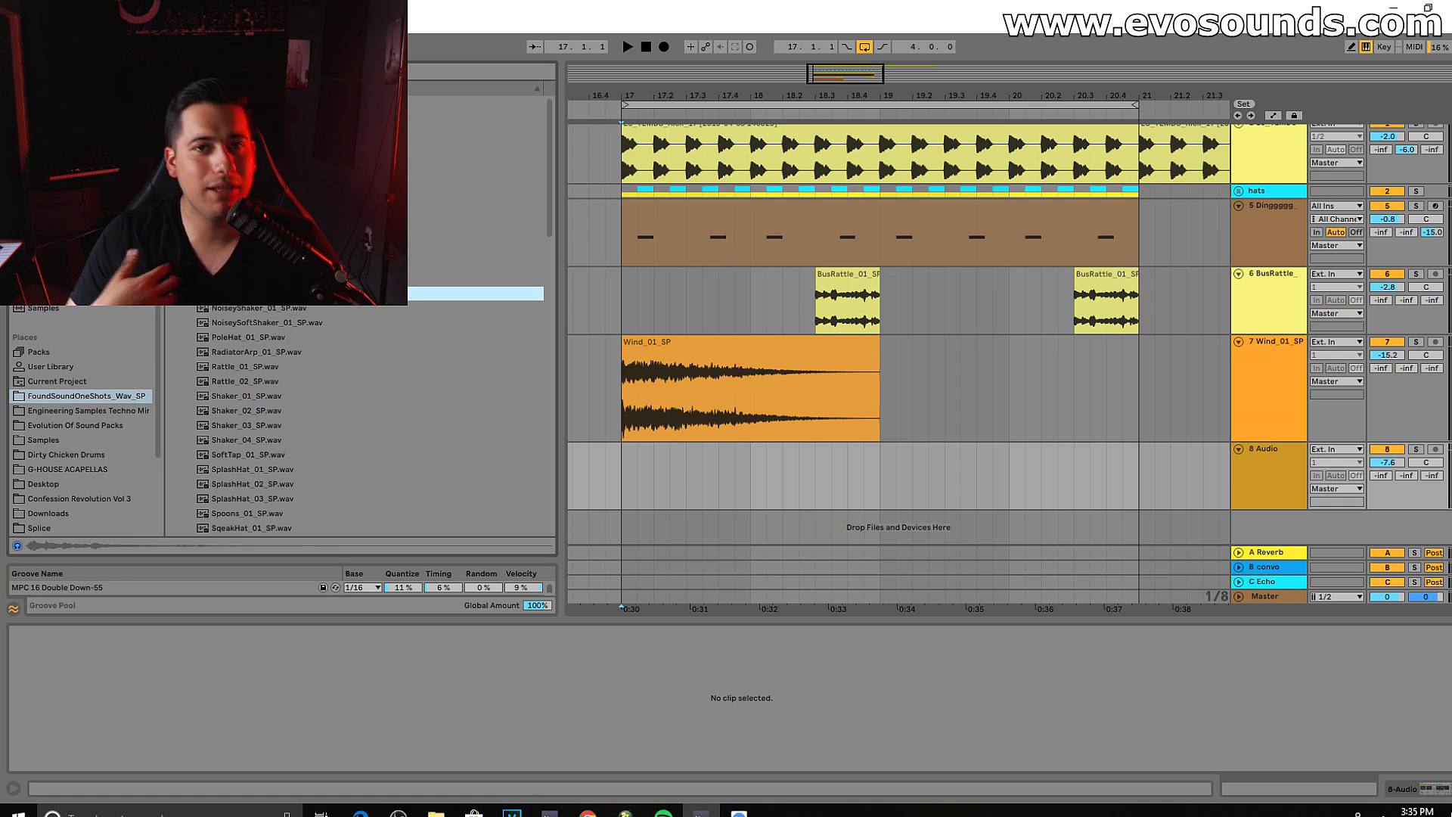
pyautogui.click(265, 176)
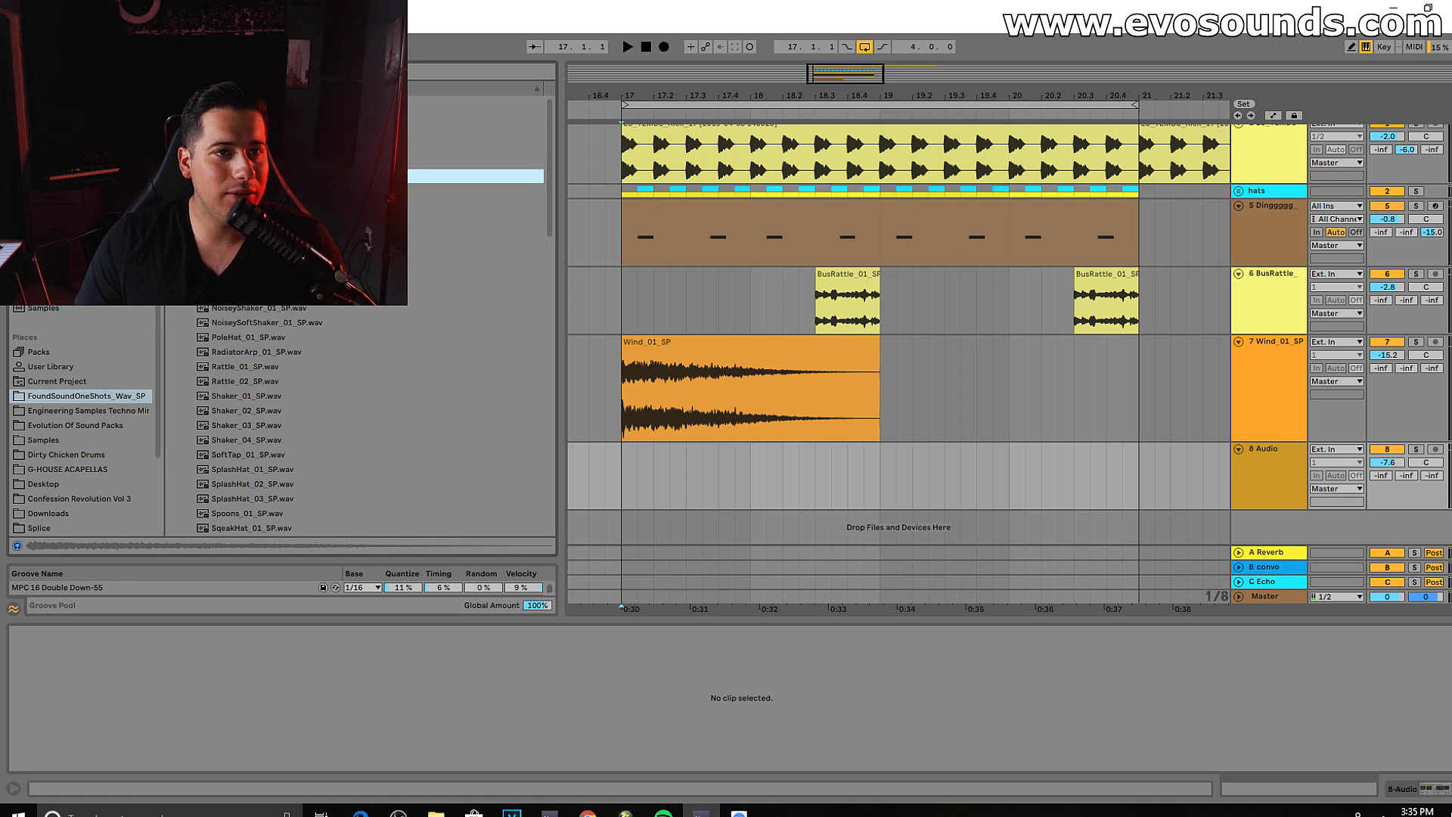
pyautogui.click(252, 161)
pyautogui.click(252, 147)
pyautogui.click(252, 293)
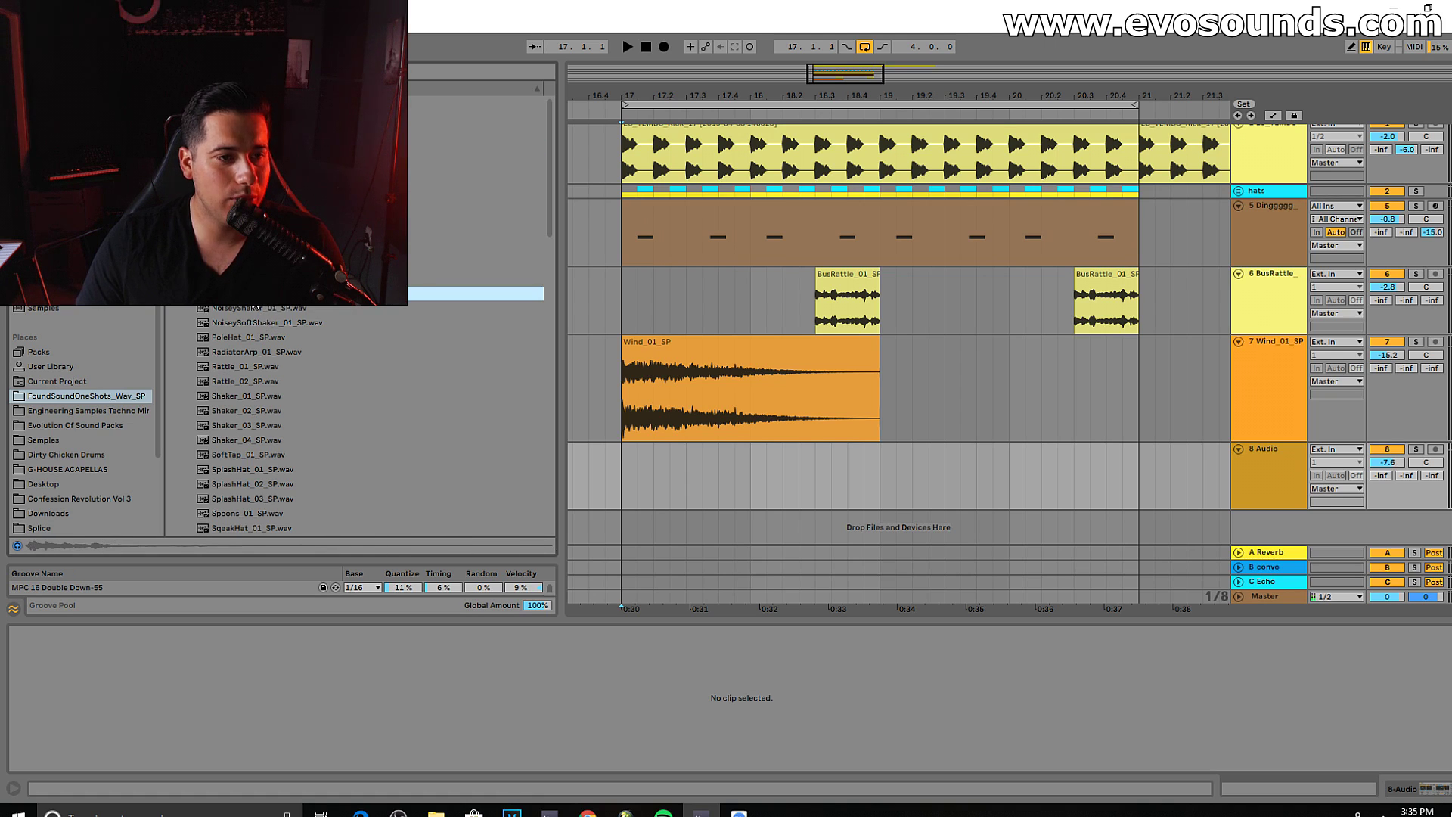
# Step: Place NaturalFilterShake_01_SP at bar 19 on the empty audio track, turn on Warp and set the track volume to -13.5 dB
pyautogui.moveTo(922, 532); pyautogui.dragTo(1006, 470)
pyautogui.click(170, 647)
pyautogui.moveTo(908, 461); pyautogui.dragTo(1059, 465)
pyautogui.moveTo(1376, 463); pyautogui.dragTo(1376, 477)
pyautogui.press('space')
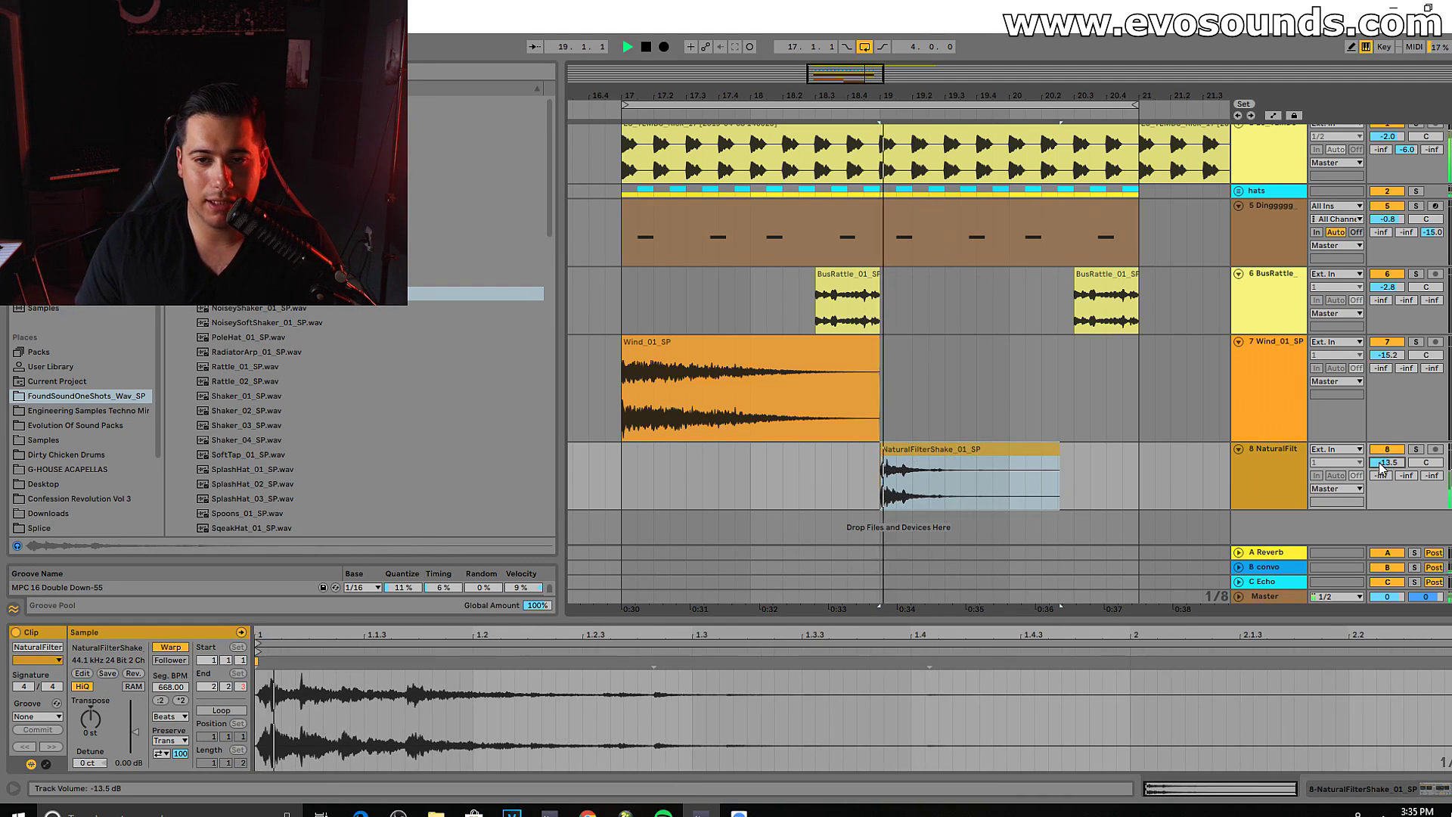
# Step: Stretch the NaturalFilterShake clip to end at 21.1.2 while listening to it in the loop
pyautogui.press('space')
pyautogui.doubleClick(1287, 462)
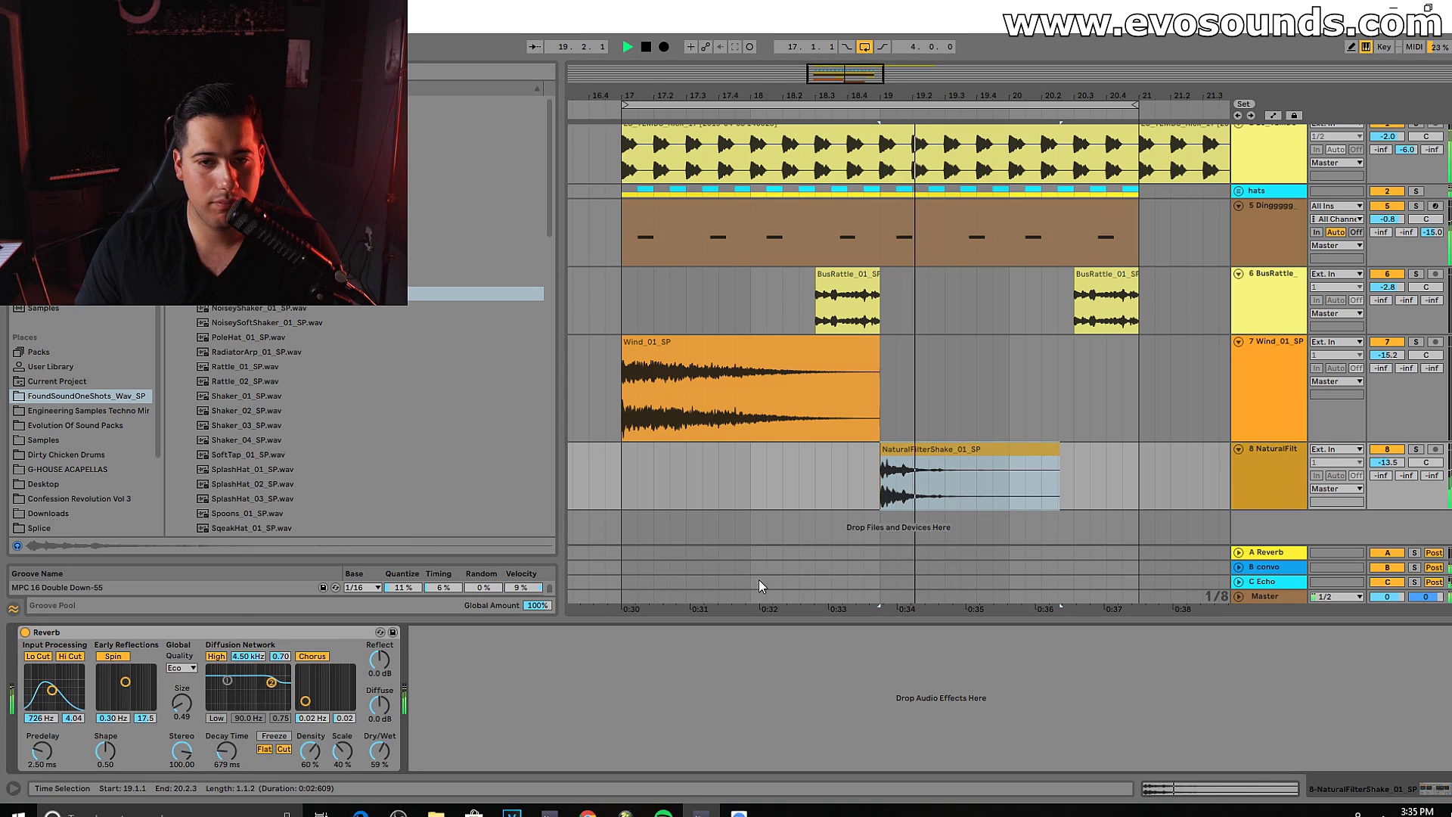
pyautogui.moveTo(1059, 462); pyautogui.dragTo(1200, 467)
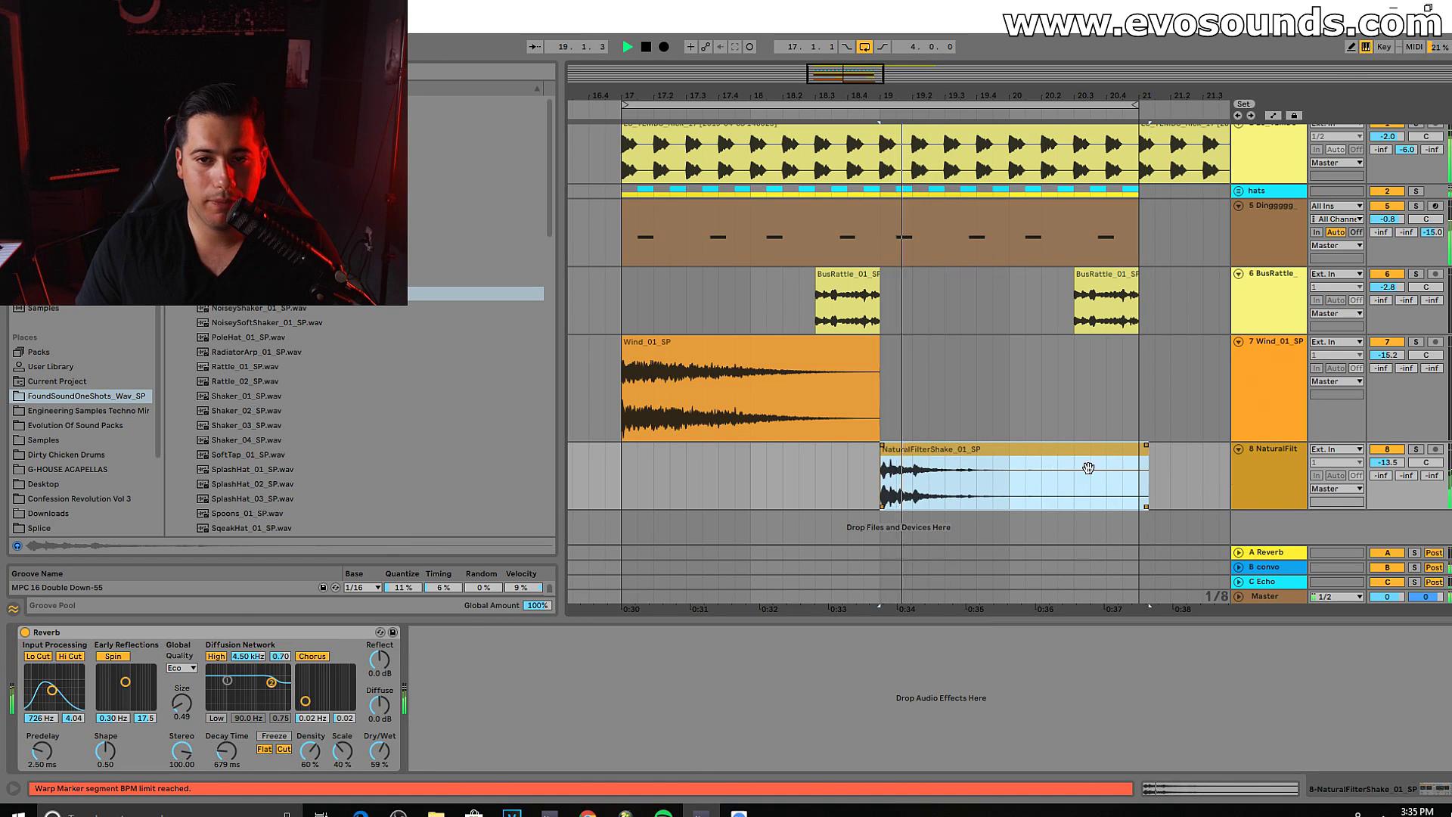
pyautogui.click(1277, 477)
# Step: Solo the NaturalFilterShake track and set its clip's warp mode to Complex Pro
pyautogui.press('space')
pyautogui.click(1415, 449)
pyautogui.press('space')
pyautogui.doubleClick(916, 464)
pyautogui.click(177, 717)
pyautogui.click(182, 788)
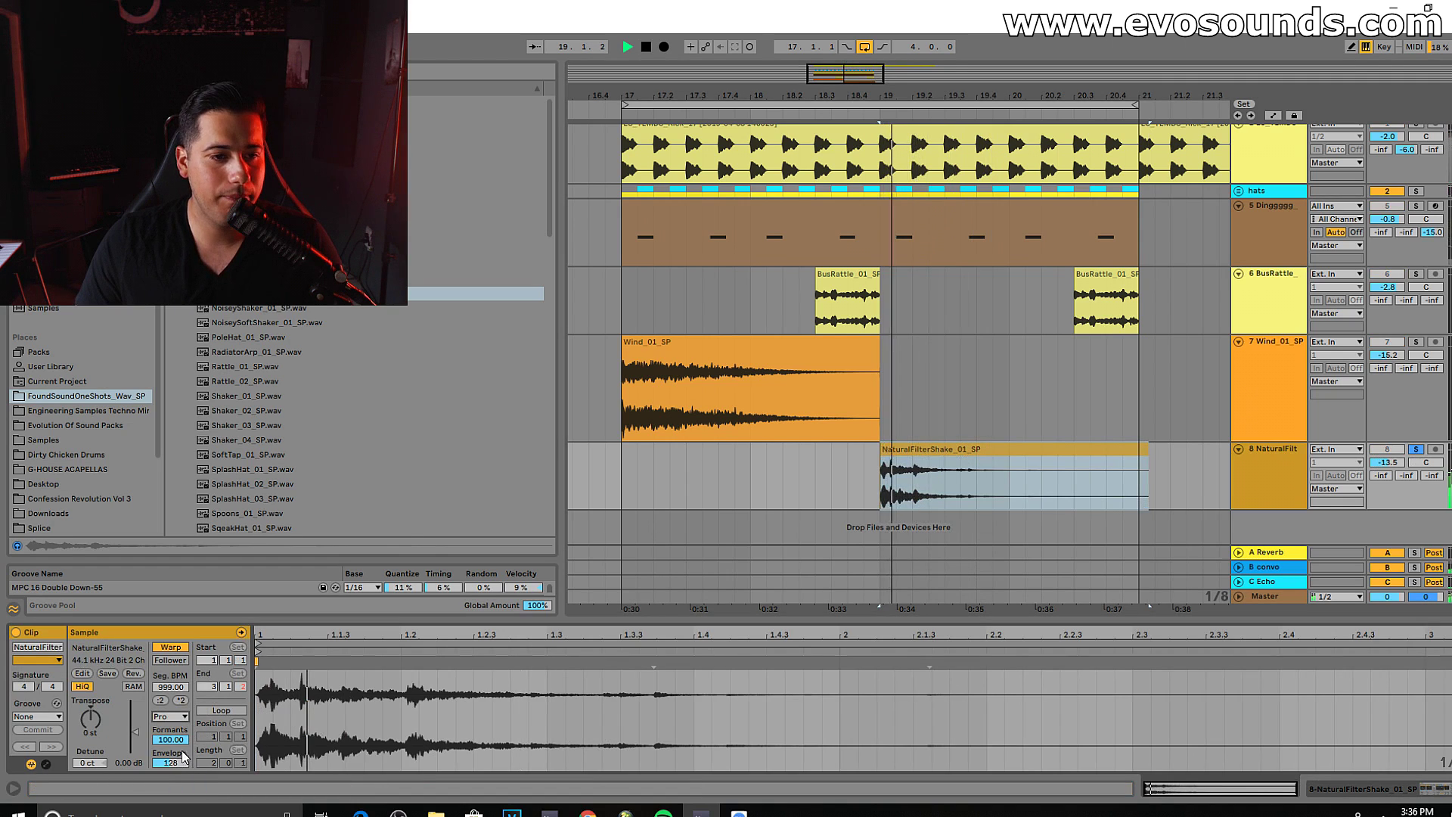
# Step: Lower the NaturalFilterShake clip's formants and transpose it to -38 st, auditioning the result
pyautogui.moveTo(171, 740); pyautogui.dragTo(171, 746)
pyautogui.press('space')
pyautogui.press('space')
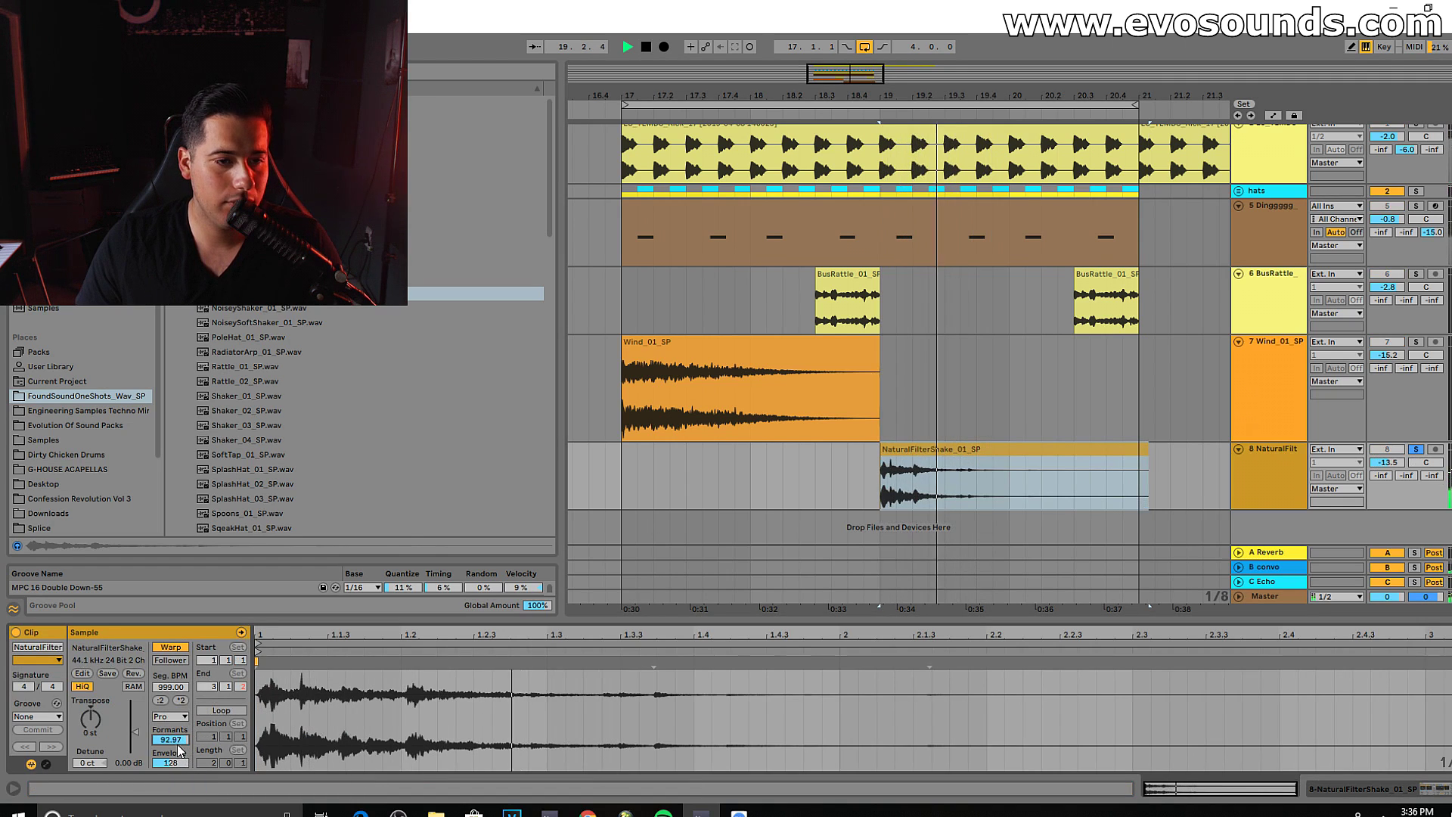
pyautogui.moveTo(90, 718); pyautogui.dragTo(90, 727)
pyautogui.press('space')
pyautogui.press('space')
pyautogui.press('space')
pyautogui.press('space')
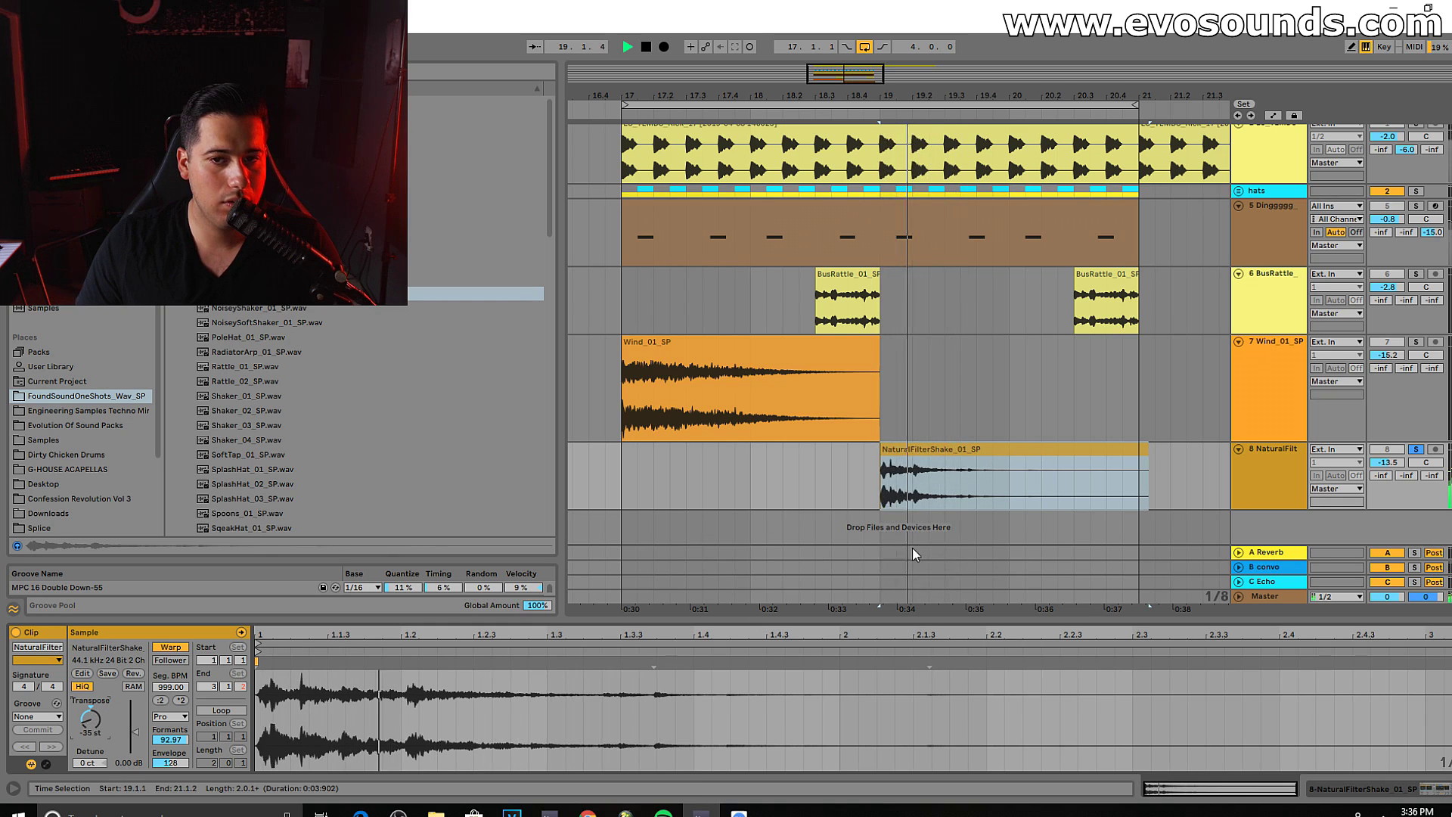
# Step: Trim the NaturalFilterShake clip to end at 19.1.3 and audition the short hit
pyautogui.moveTo(1146, 478); pyautogui.dragTo(894, 471)
pyautogui.press('space')
pyautogui.press('space')
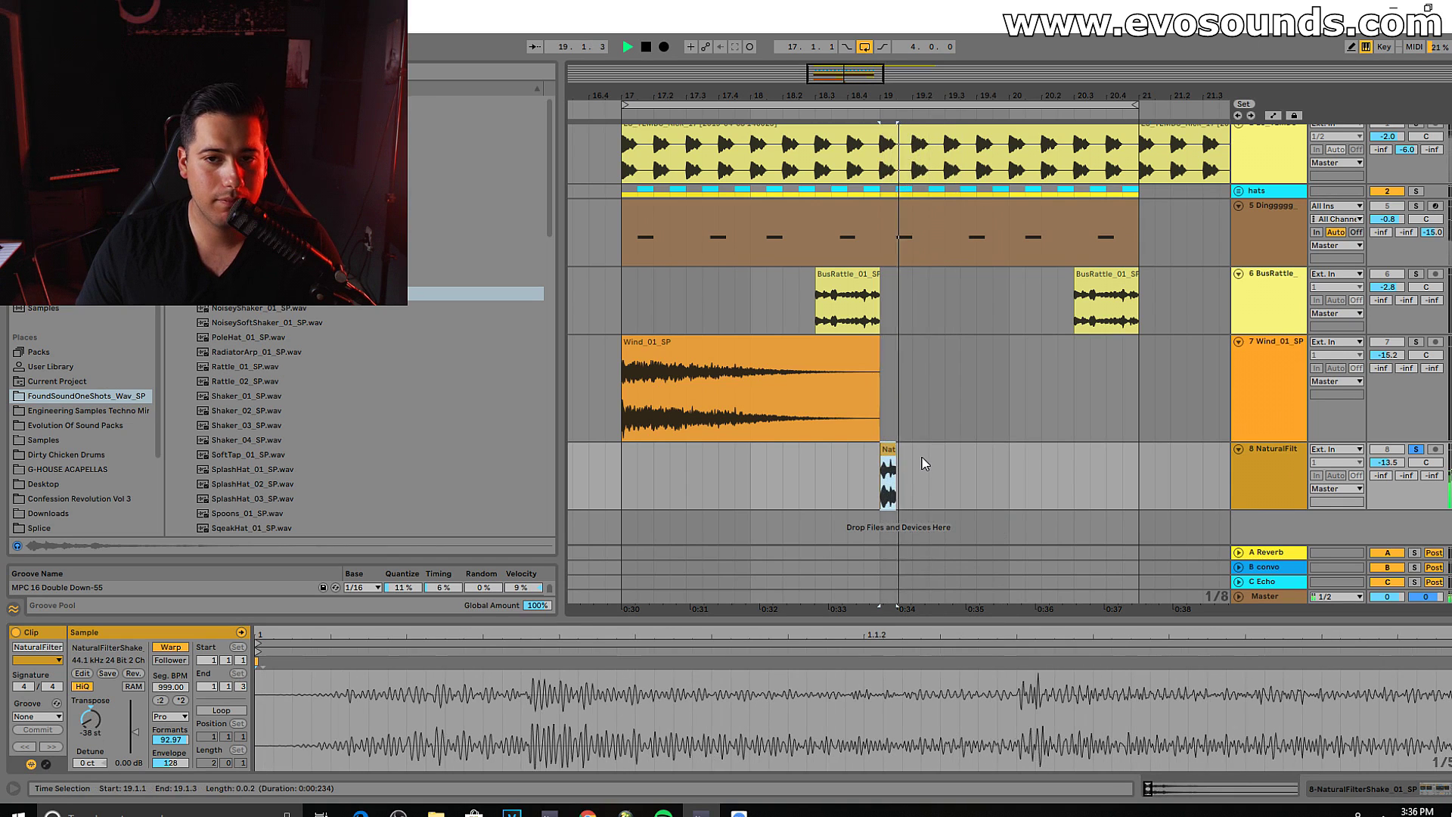
pyautogui.press('space')
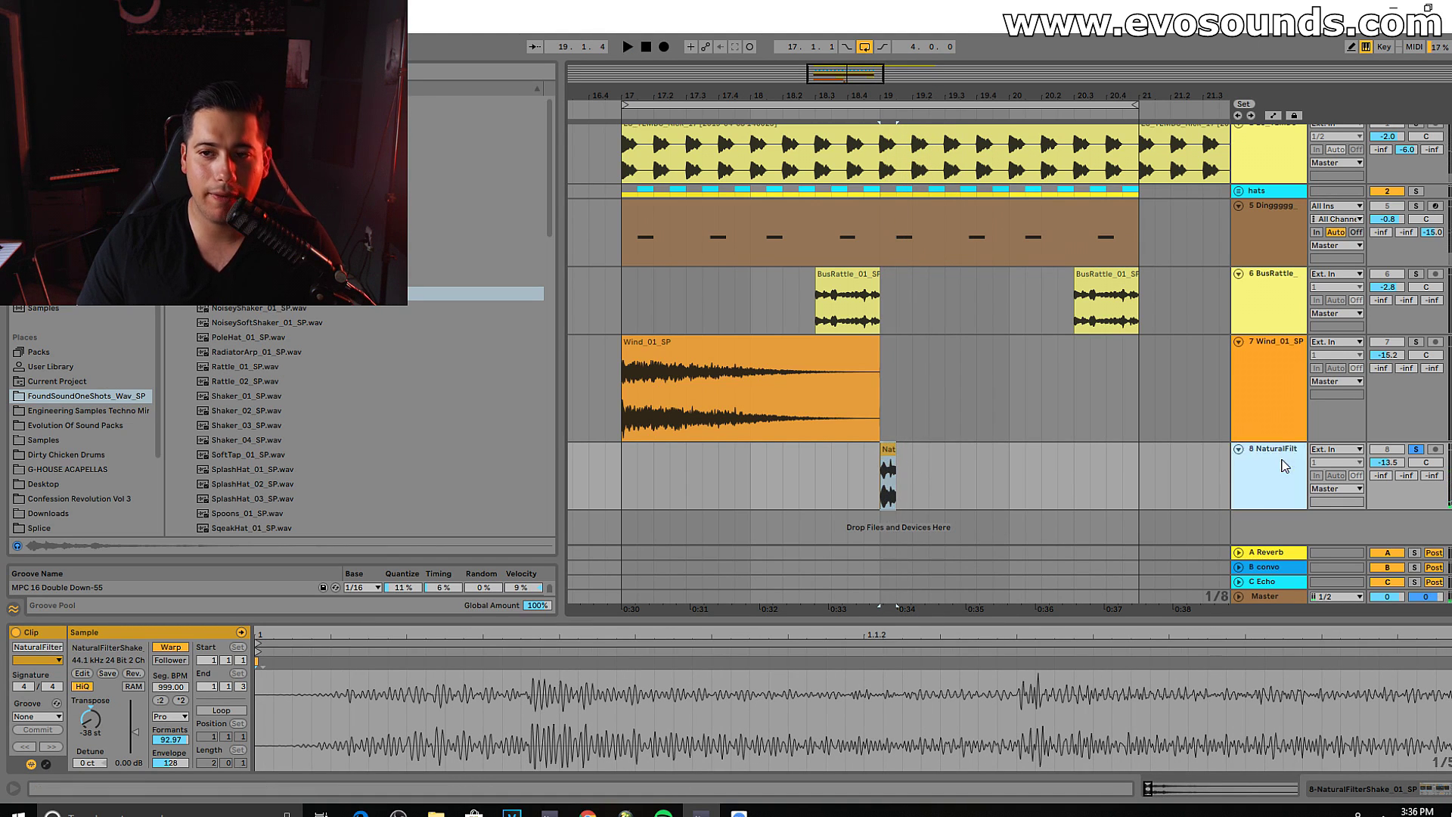
# Step: Add a Simple Delay after the NaturalFilterShake track's Reverb, with 57.1 ms left and 1.00 ms right times, 83% feedback and 100% dry/wet
pyautogui.doubleClick(1283, 460)
pyautogui.click(53, 235)
pyautogui.hotkey('ctrl', 'f')
pyautogui.click(53, 249)
pyautogui.write('sa')
pyautogui.press('BackSpace')
pyautogui.press('BackSpace')
pyautogui.write('sa')
pyautogui.press('BackSpace')
pyautogui.hotkey('ctrl', 'f')
pyautogui.write('sa')
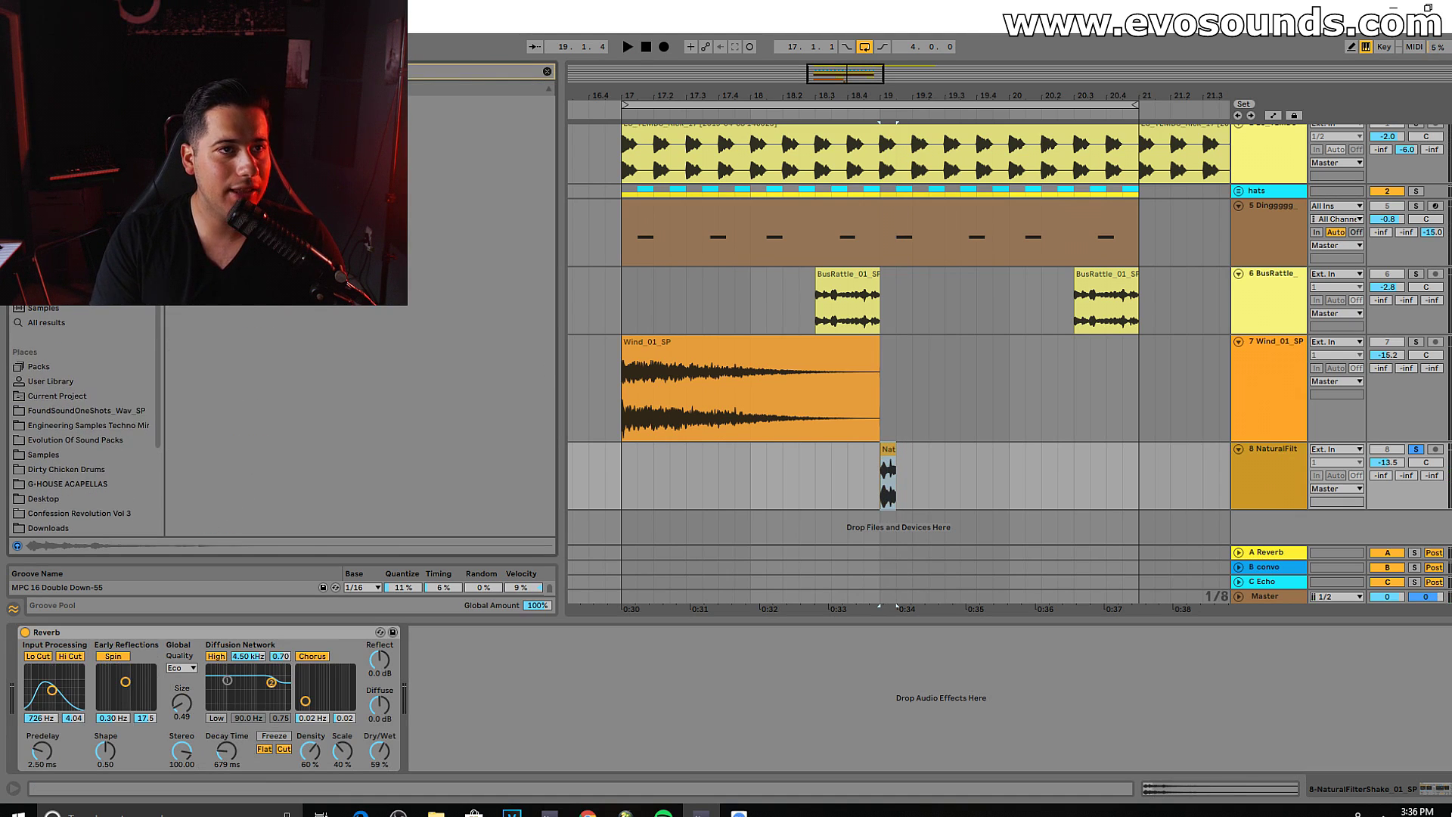
pyautogui.moveTo(249, 147); pyautogui.dragTo(592, 742)
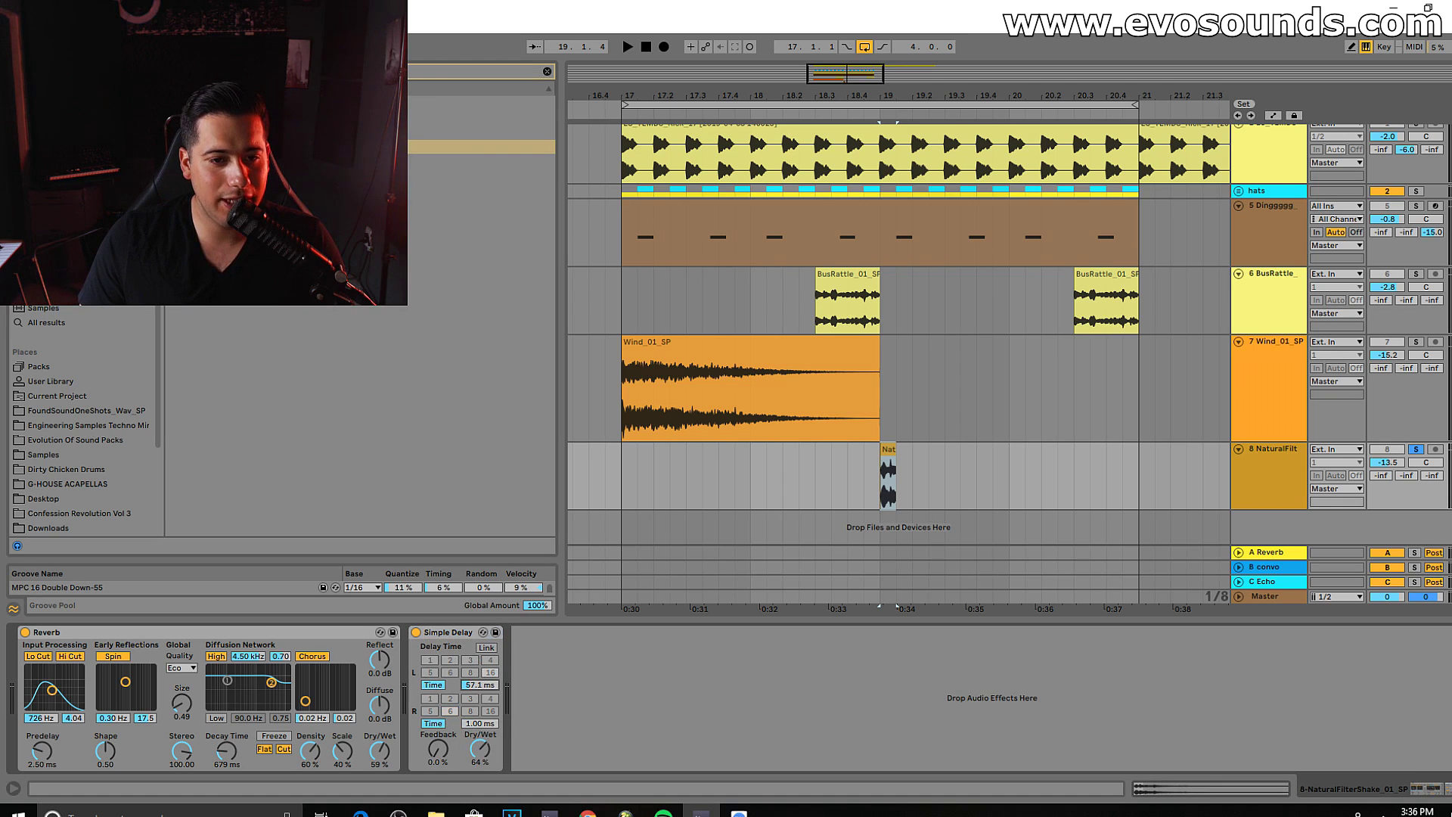
pyautogui.press('space')
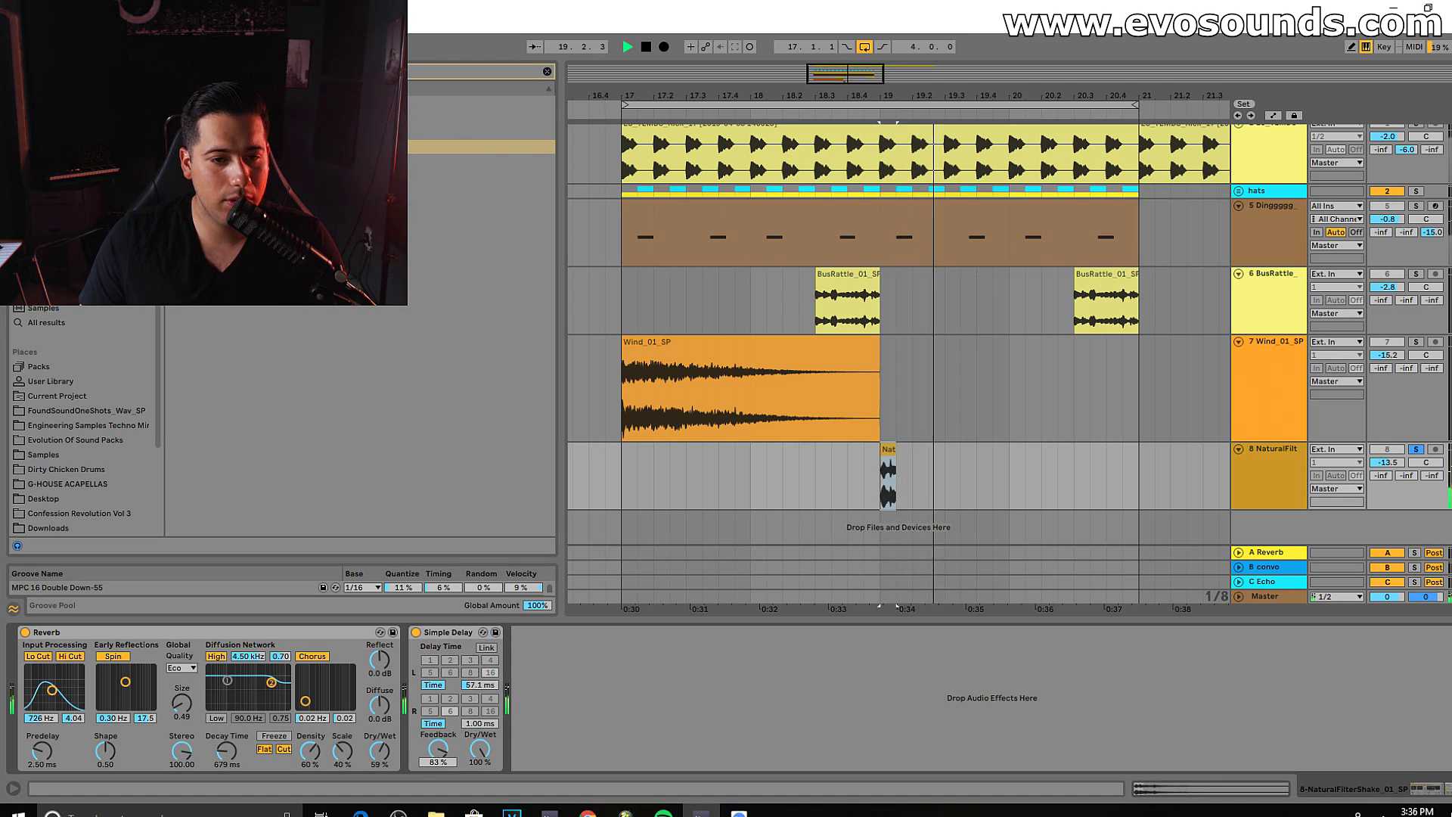
# Step: Set the NaturalFilterShake clip's transposition to -48 st and audition it
pyautogui.click(888, 452)
pyautogui.press('space')
pyautogui.doubleClick(889, 452)
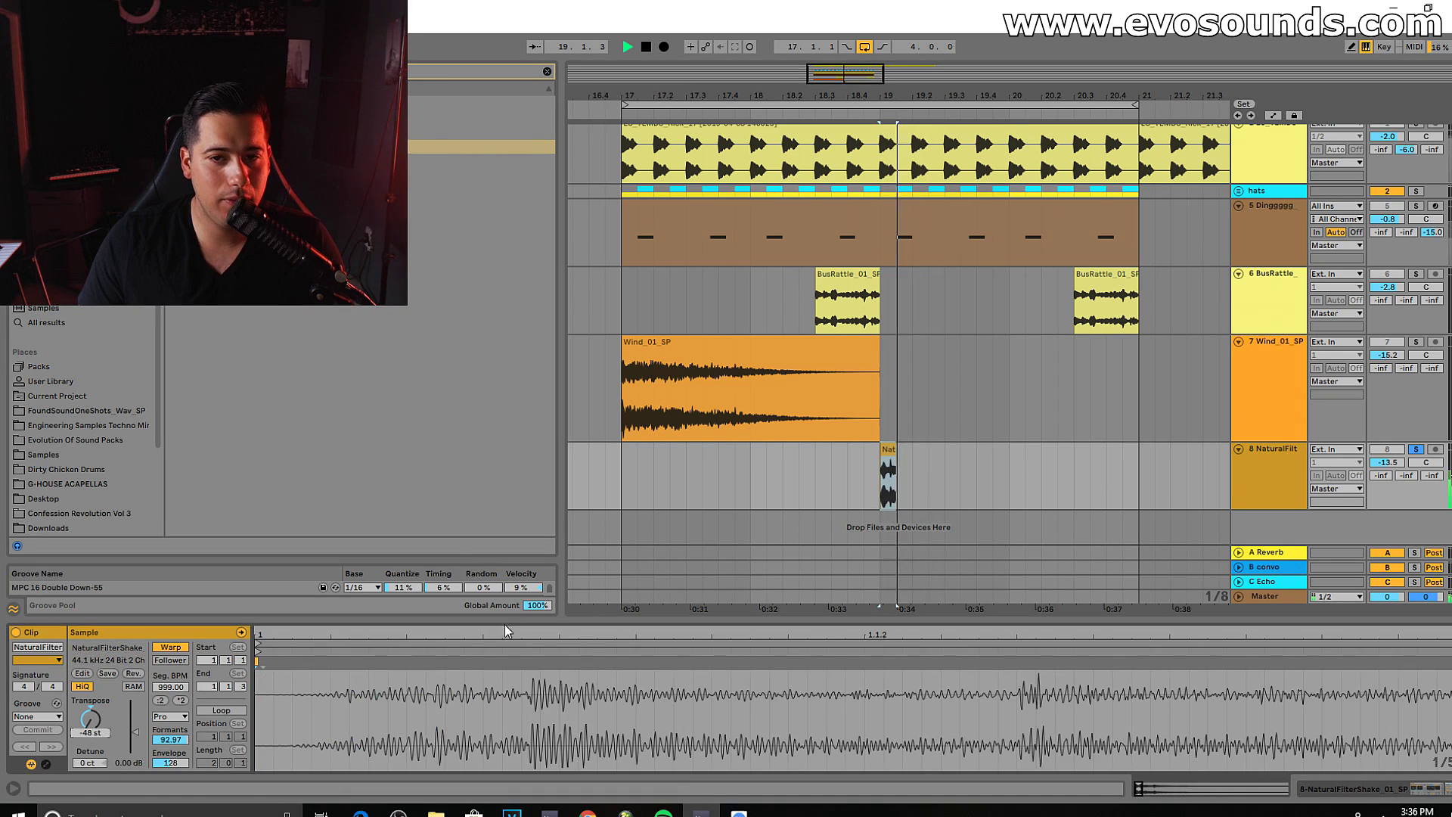
pyautogui.press('space')
# Step: Unsolo the NaturalFilterShake track and move its clip to start at 19.4.3 while the full loop plays
pyautogui.click(617, 465)
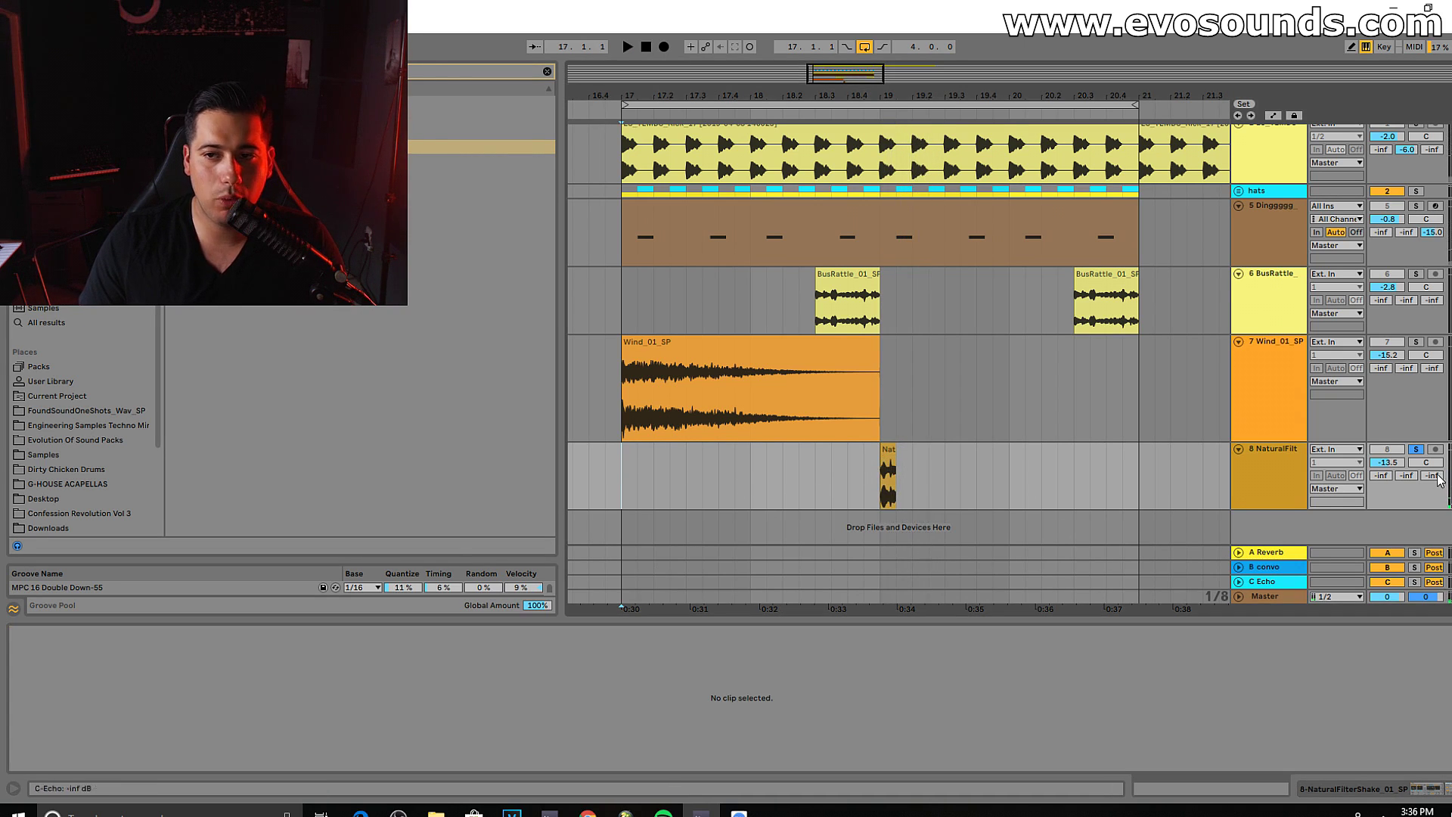
pyautogui.press('space')
pyautogui.moveTo(891, 465); pyautogui.dragTo(1024, 479)
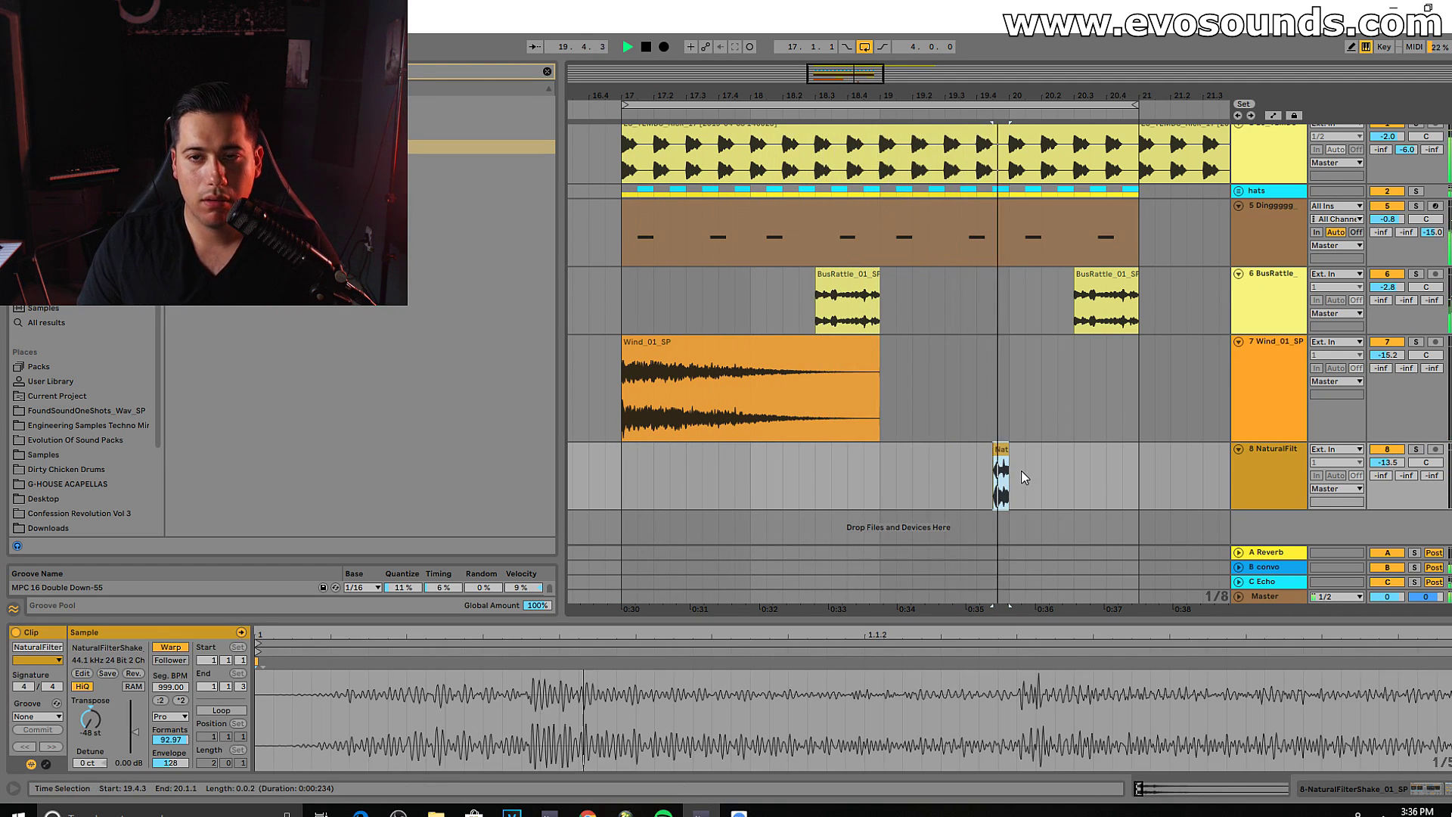
# Step: Set the NaturalFilterShake track's Simple Delay to 92.1 ms left and 80.4 ms right, and its volume to -2.5 dB
pyautogui.moveTo(1386, 462); pyautogui.dragTo(1387, 421)
pyautogui.doubleClick(1272, 450)
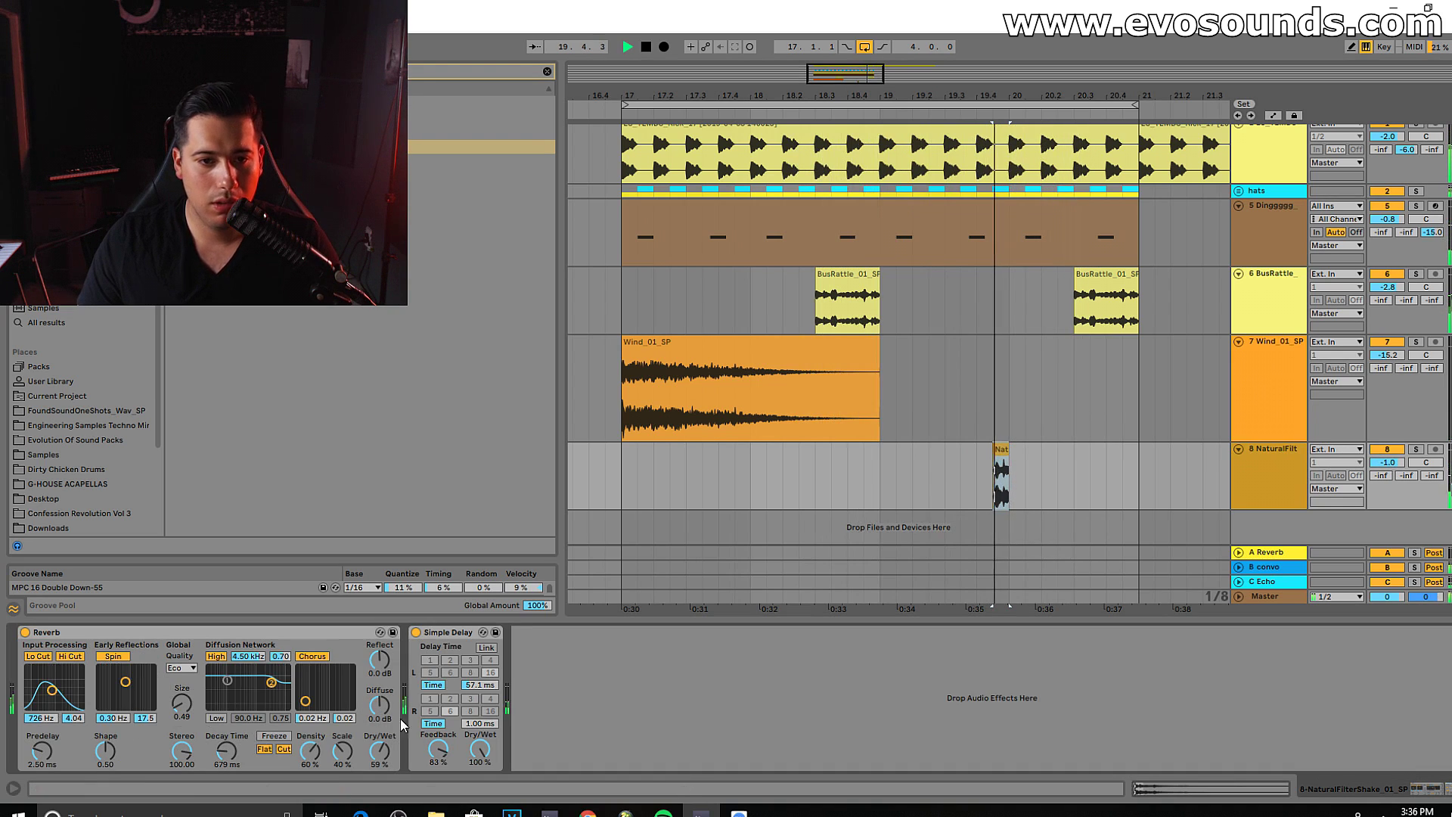
pyautogui.moveTo(478, 685); pyautogui.dragTo(480, 690)
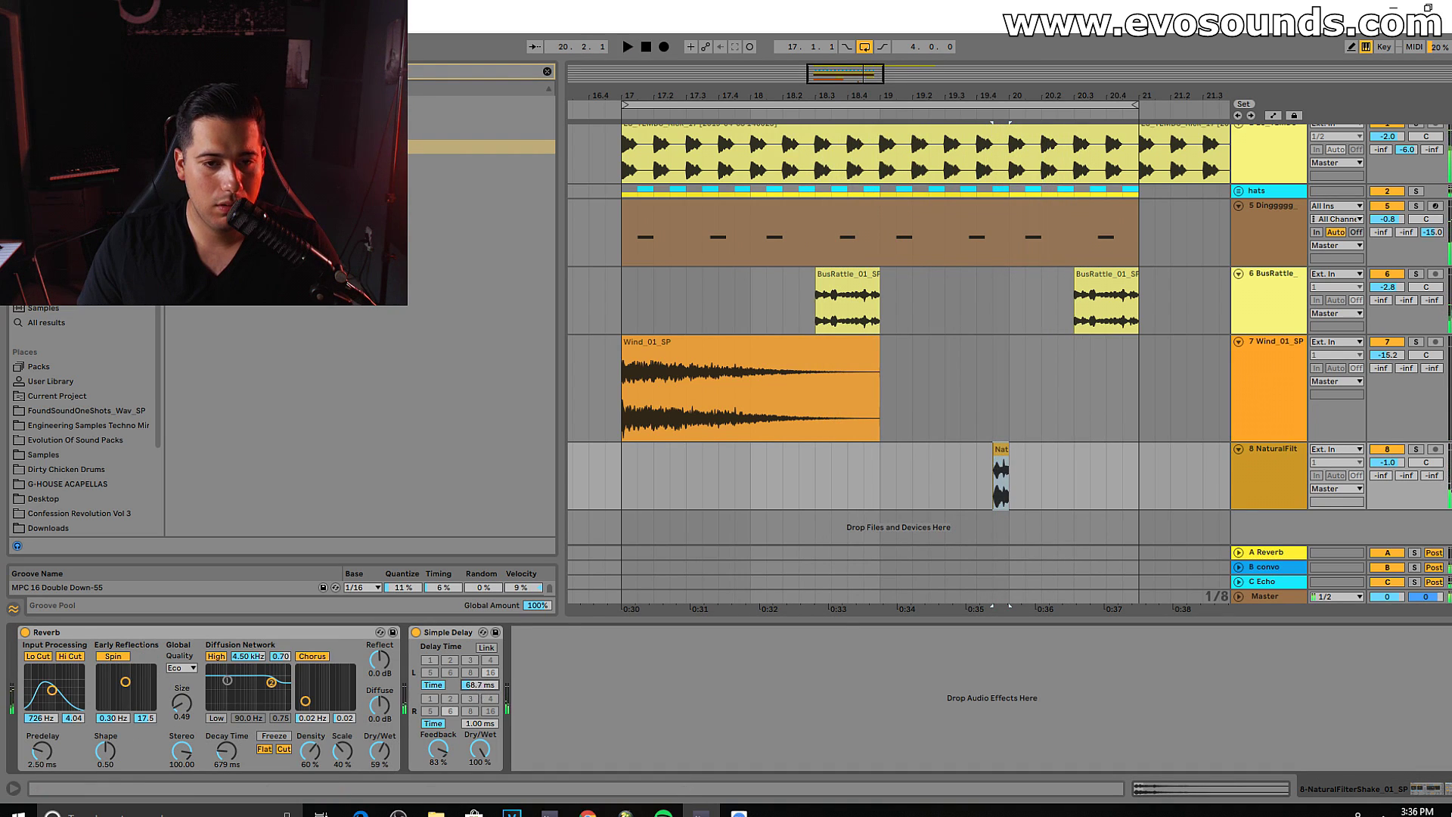
pyautogui.moveTo(479, 685); pyautogui.dragTo(461, 707)
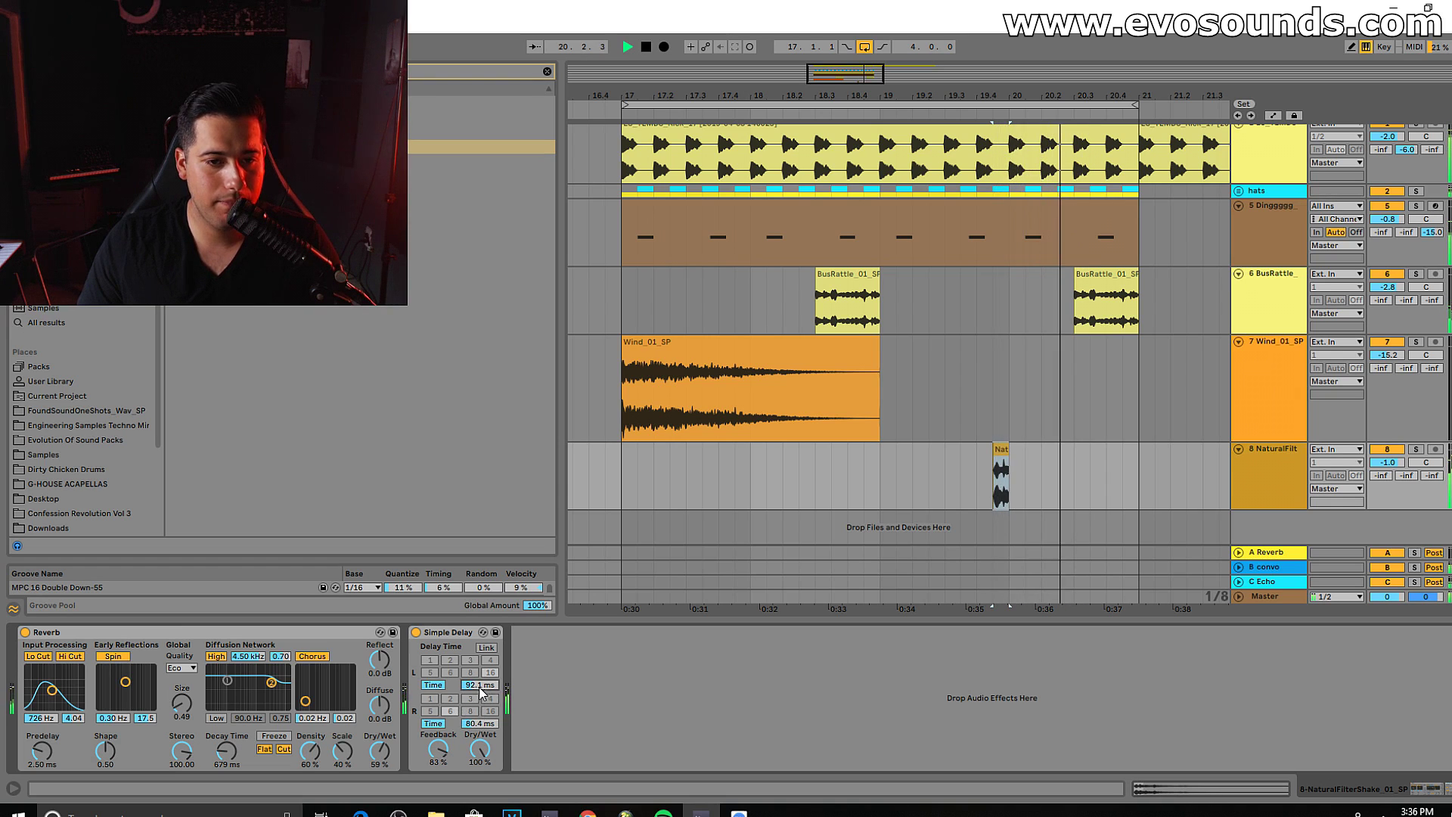
pyautogui.moveTo(1387, 462); pyautogui.dragTo(1387, 473)
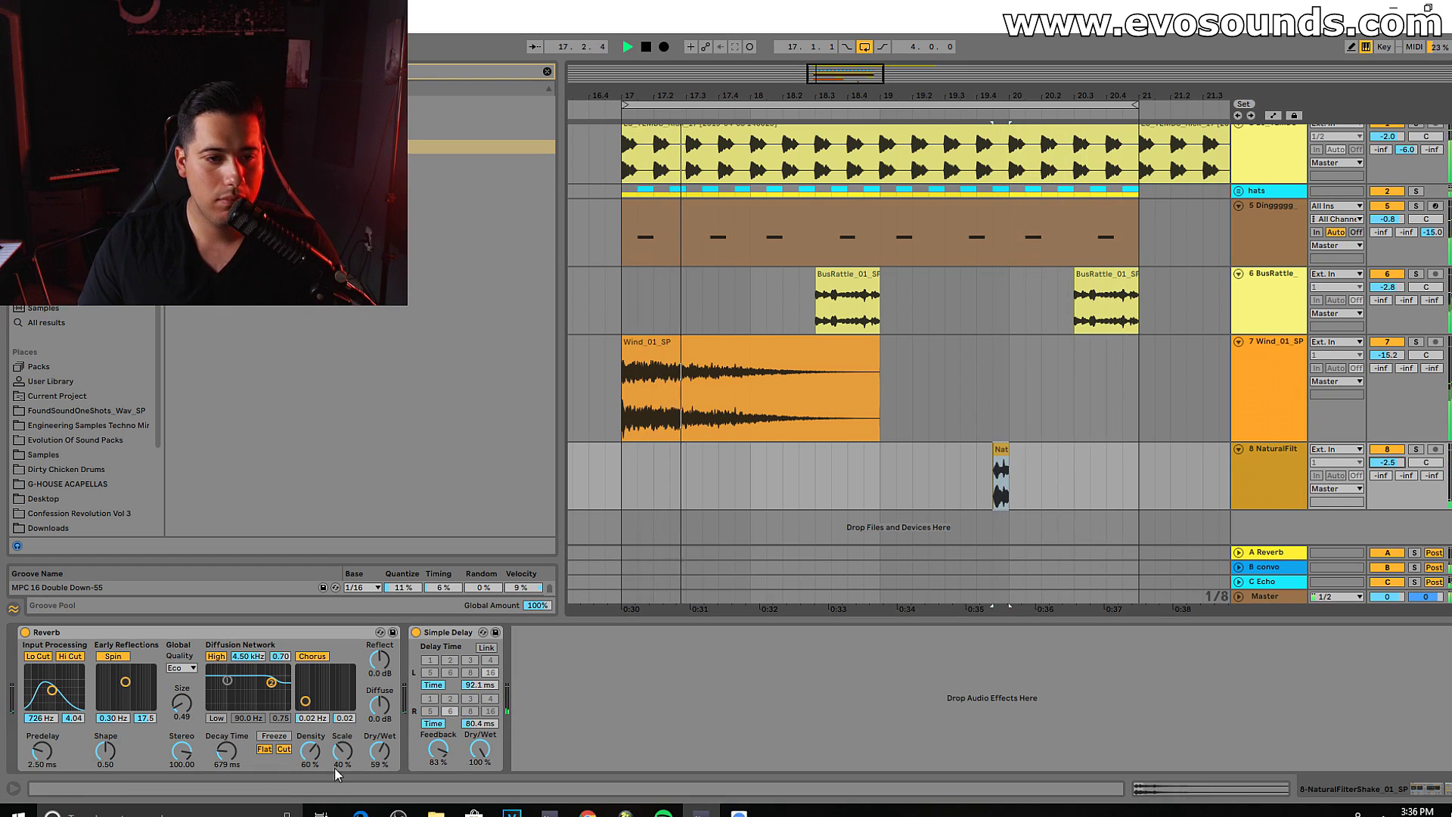
# Step: Place the NaturalFilterShake track's Reverb after the Simple Delay and bypass it, lowering the track volume to -4.6 dB
pyautogui.moveTo(227, 632); pyautogui.dragTo(538, 674)
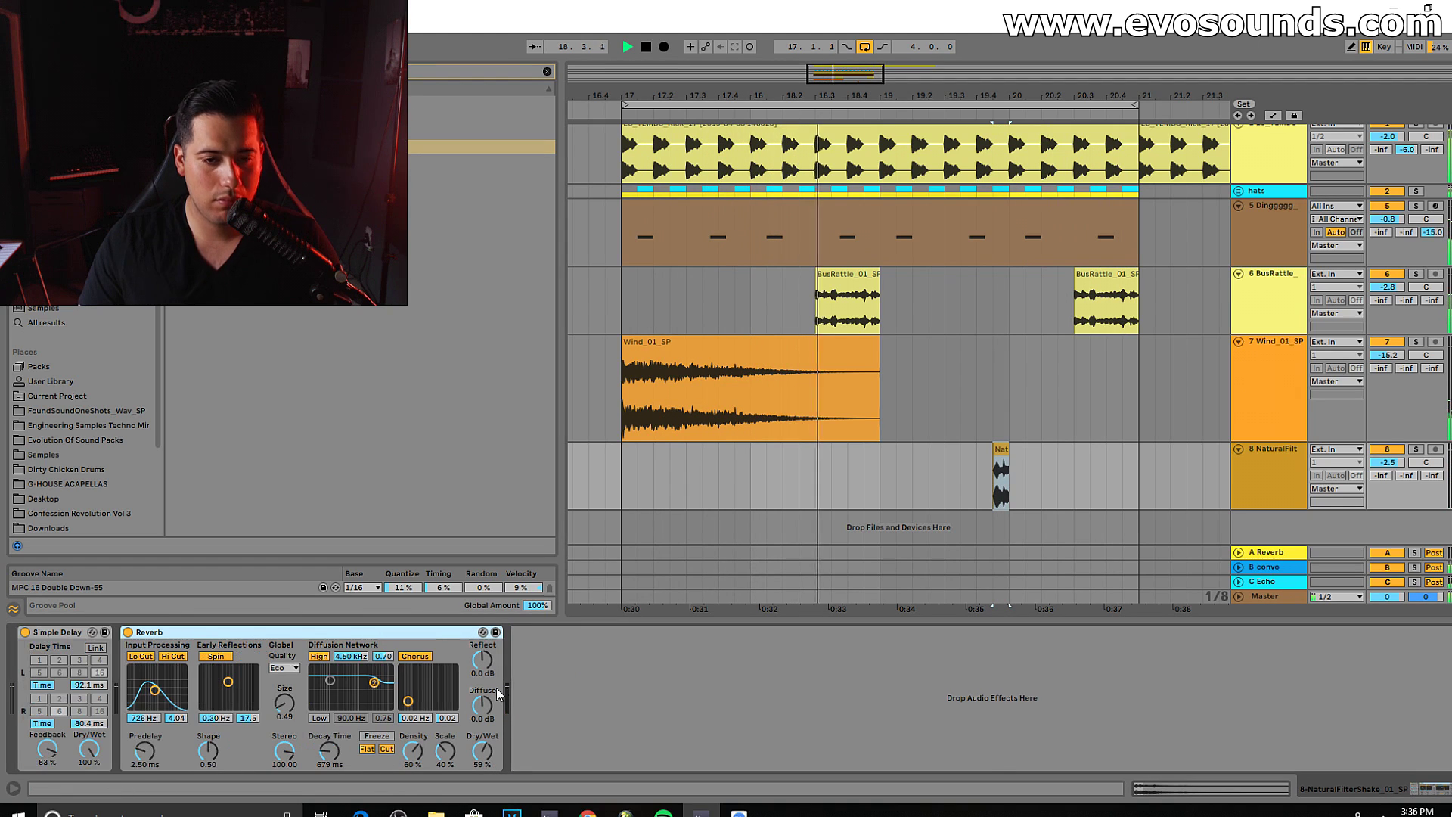
pyautogui.click(129, 633)
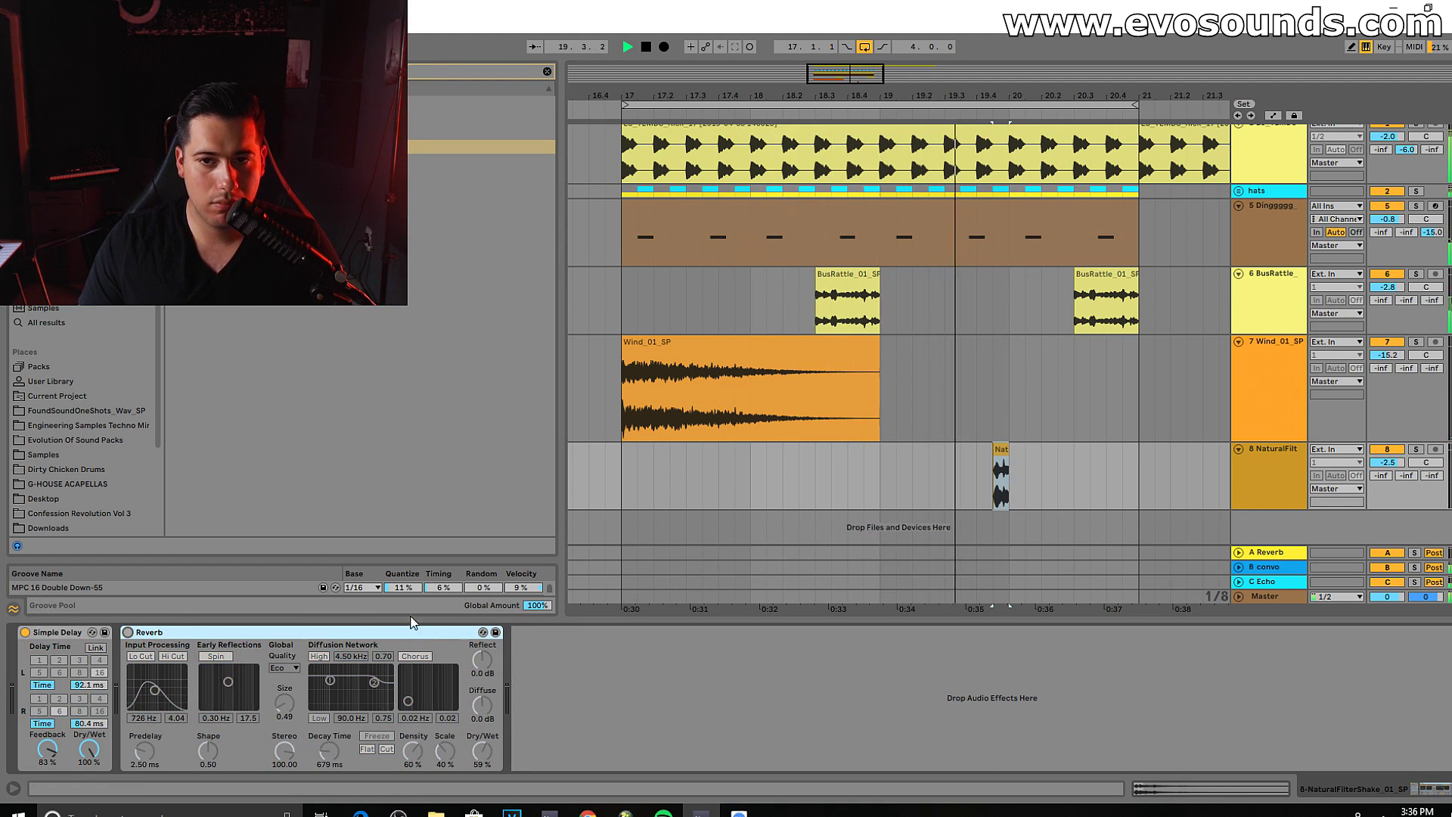
pyautogui.moveTo(1386, 462); pyautogui.dragTo(1386, 479)
# Step: Lower the NaturalFilterShake clip's formants to 10.94 and its track volume to -11.3 dB while auditioning the loop
pyautogui.press('space')
pyautogui.doubleClick(1000, 449)
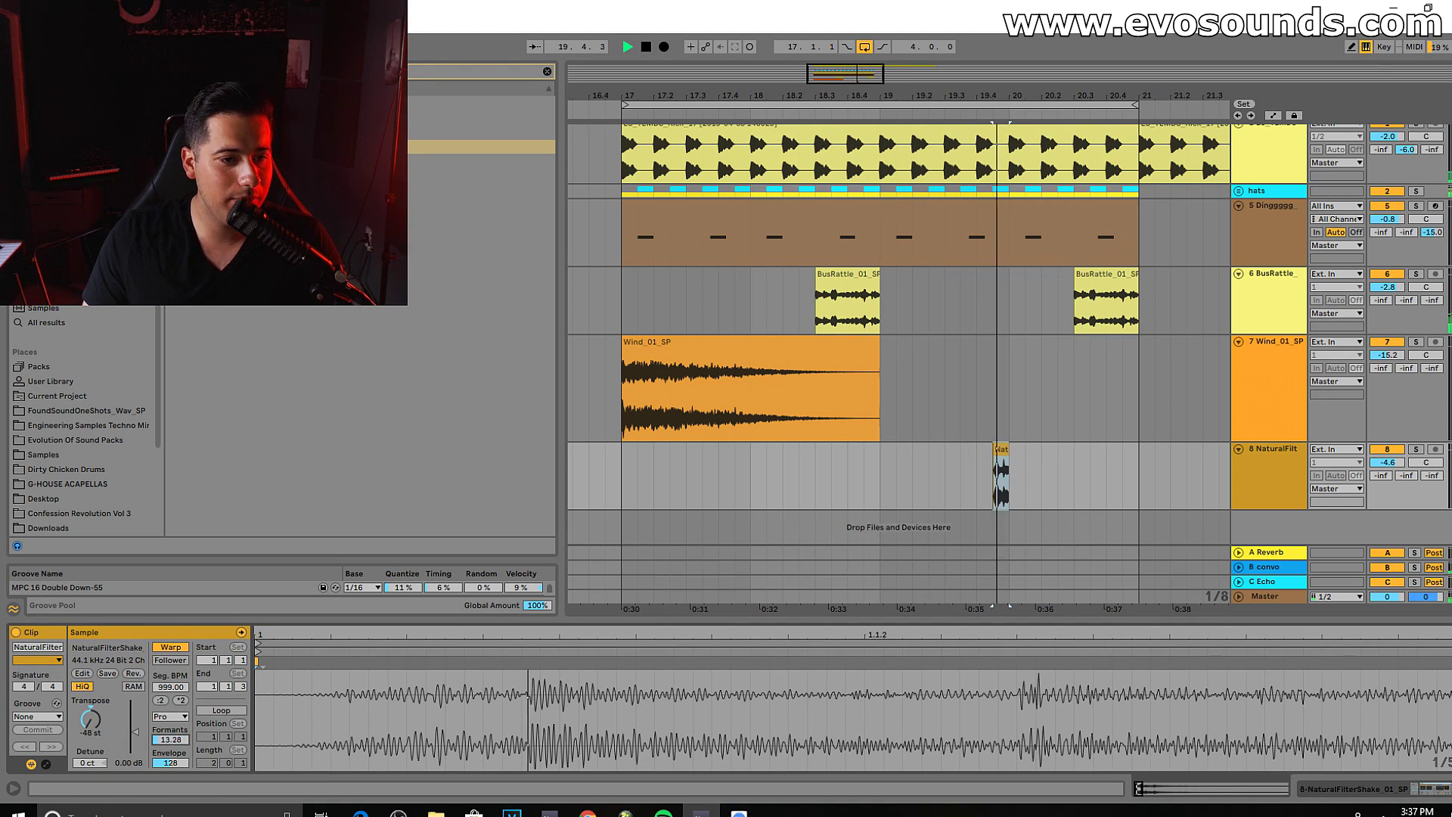
pyautogui.press('space')
pyautogui.press('space')
# Step: Extend the NaturalFilterShake clip to end at 20.1.3, reverse it, and move it to start at 19.4.1
pyautogui.click(997, 451)
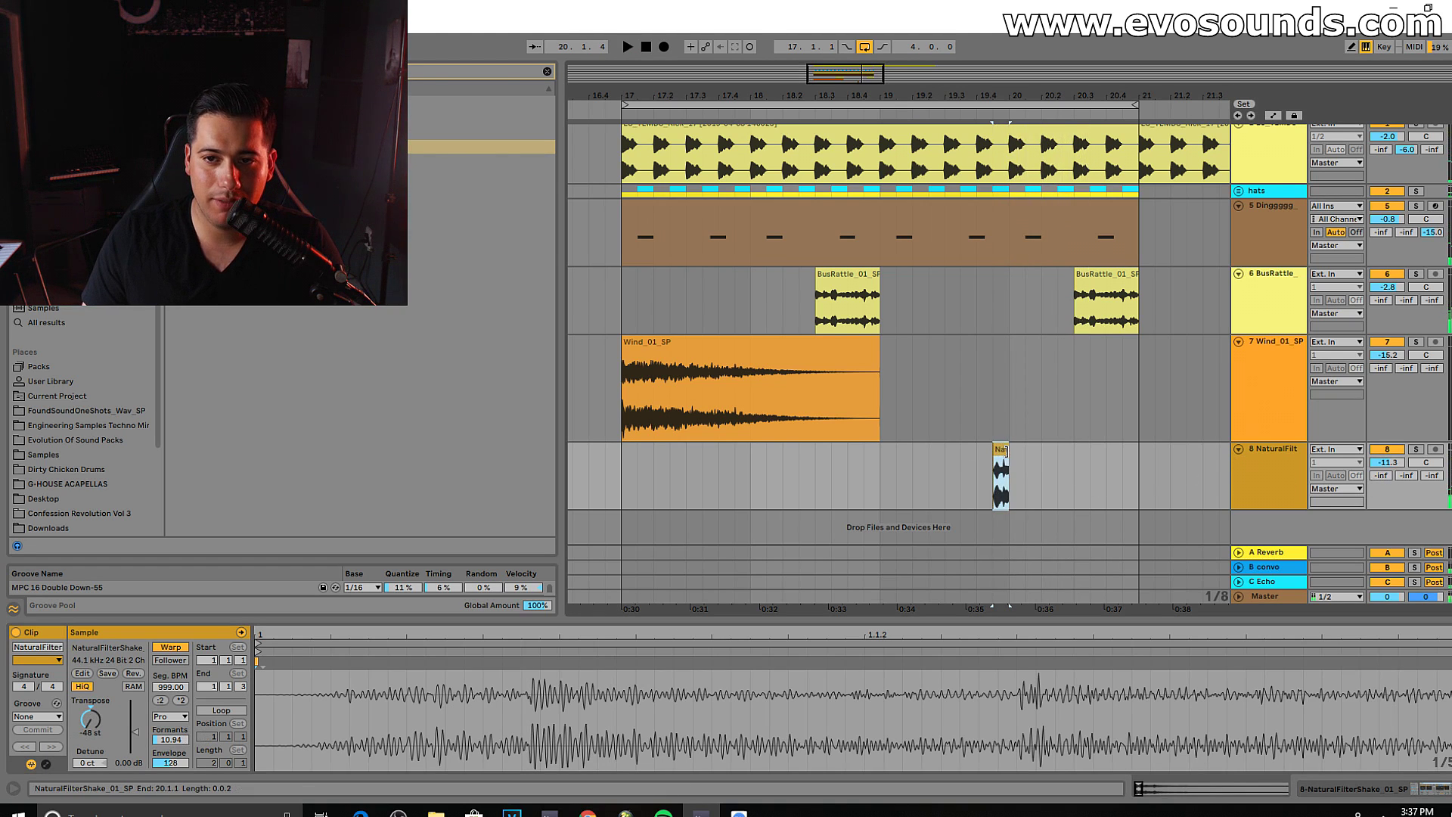
pyautogui.moveTo(1008, 454); pyautogui.dragTo(1029, 453)
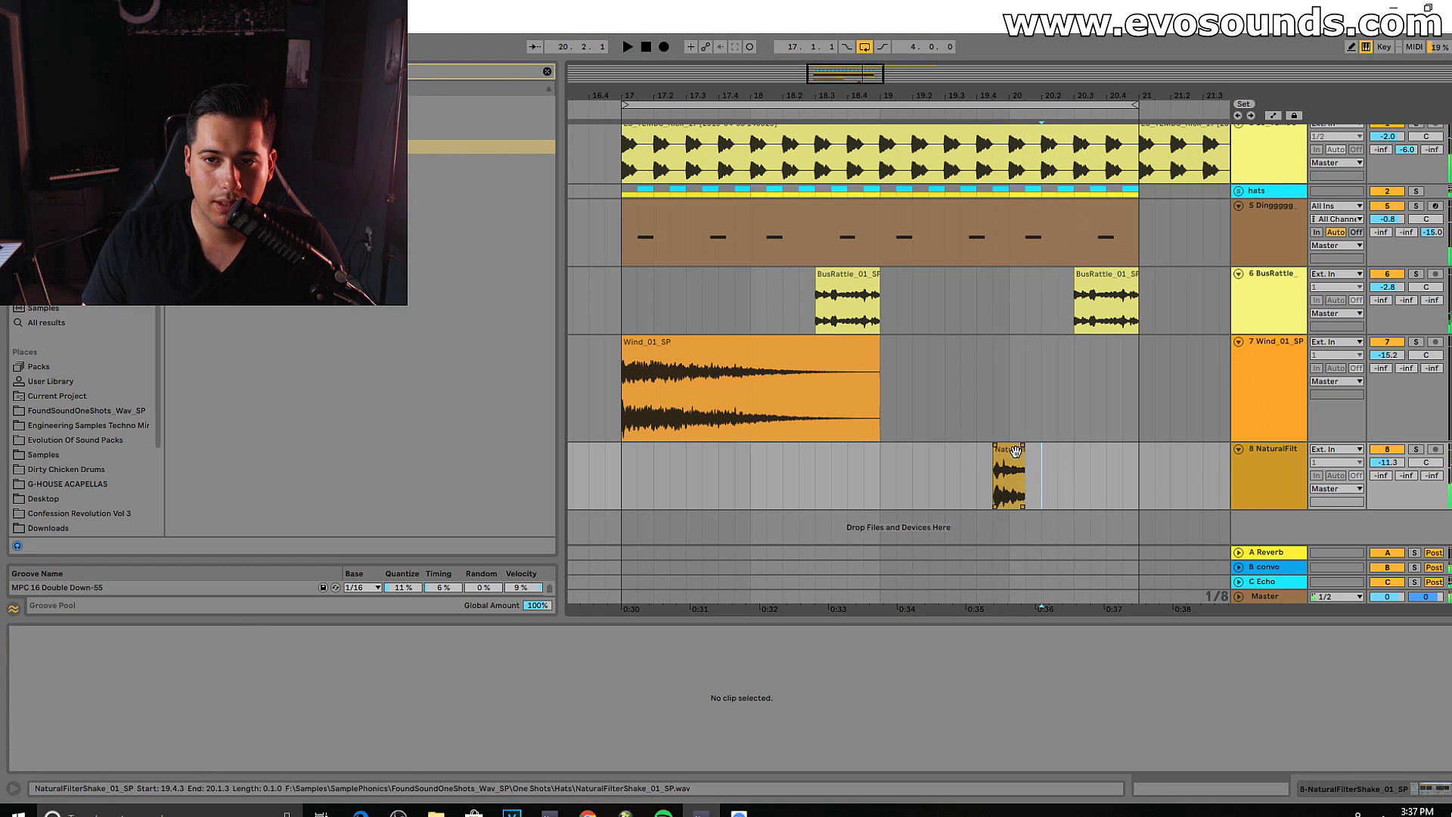
pyautogui.press('space')
pyautogui.click(134, 674)
pyautogui.moveTo(1007, 449); pyautogui.dragTo(990, 450)
# Step: Set the NaturalFilterShake track's volume to -12.8 dB and add an EQ Eight after its Reverb
pyautogui.press('space')
pyautogui.moveTo(1386, 462); pyautogui.dragTo(1387, 473)
pyautogui.doubleClick(1271, 473)
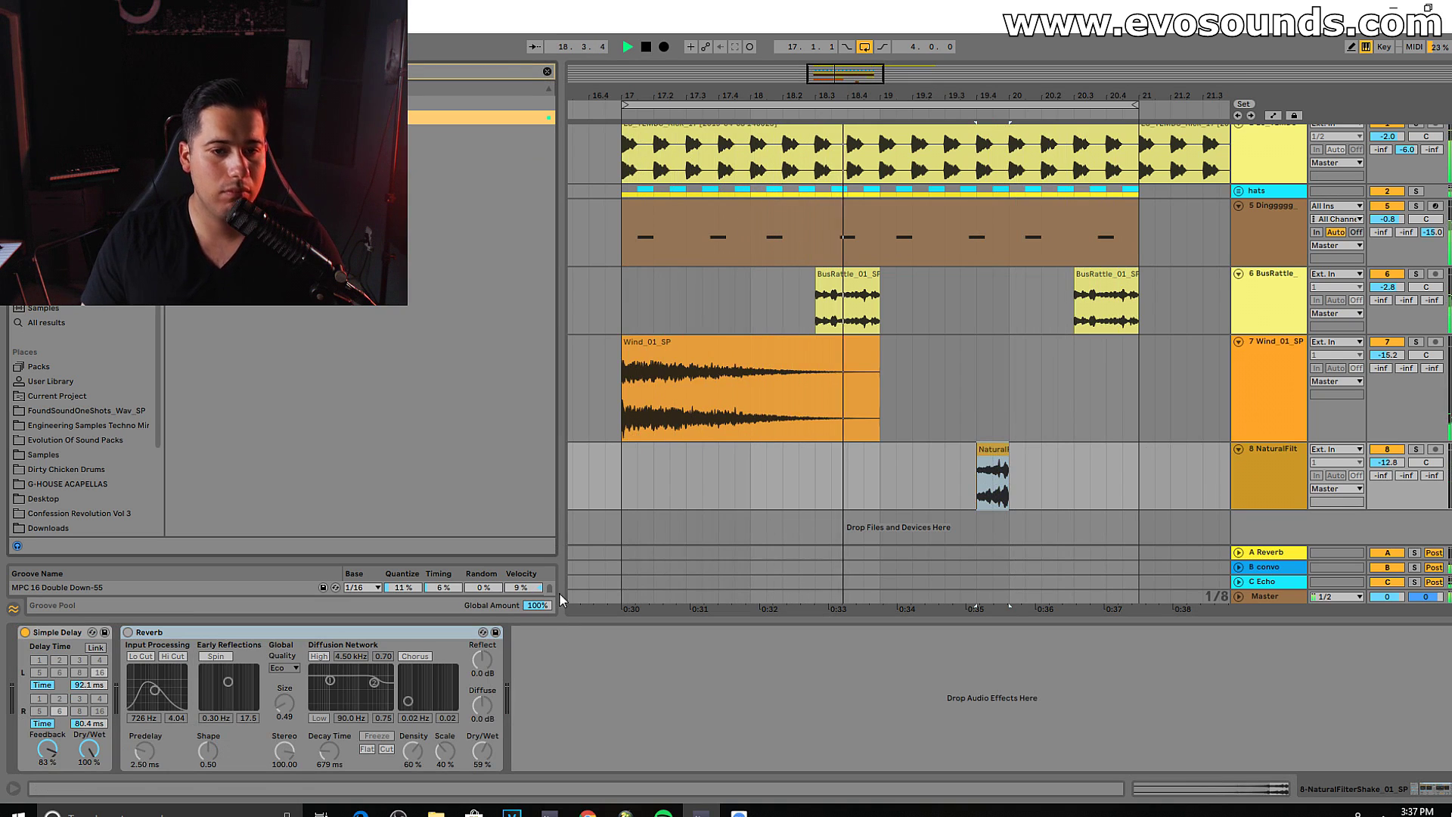
pyautogui.moveTo(227, 117); pyautogui.dragTo(573, 668)
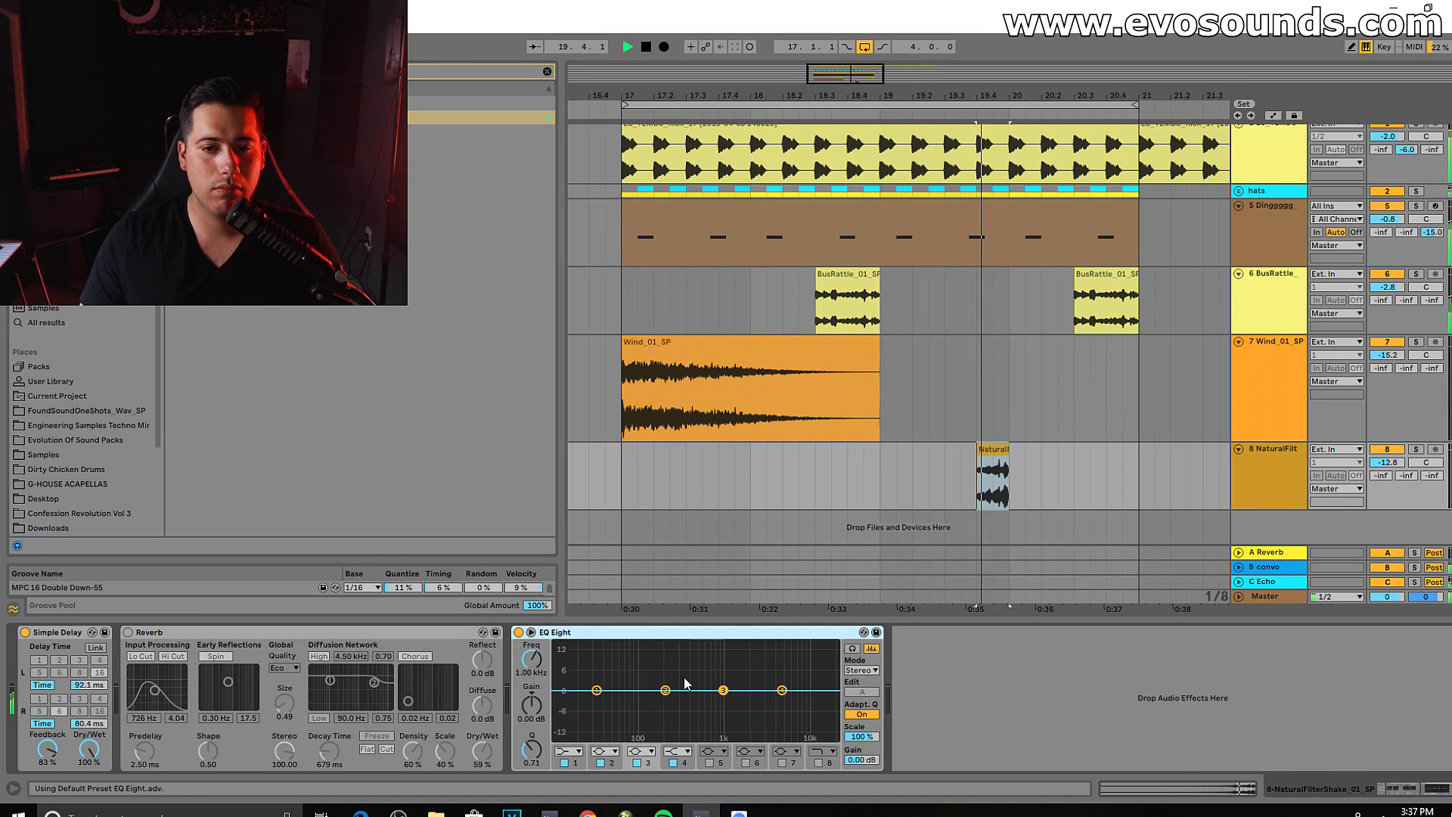
# Step: Move the reversed NaturalFilterShake clip to start at 19.3.1 and audition it in the loop
pyautogui.press('space')
pyautogui.moveTo(993, 459); pyautogui.dragTo(961, 460)
pyautogui.press('space')
pyautogui.click(895, 480)
pyautogui.press('space')
pyautogui.press('space')
# Step: Shape the NaturalFilterShake EQ Eight with a high cut on band 8 at 696 Hz and a raised low cut on band 2
pyautogui.click(818, 763)
pyautogui.press('space')
pyautogui.moveTo(761, 695); pyautogui.dragTo(710, 697)
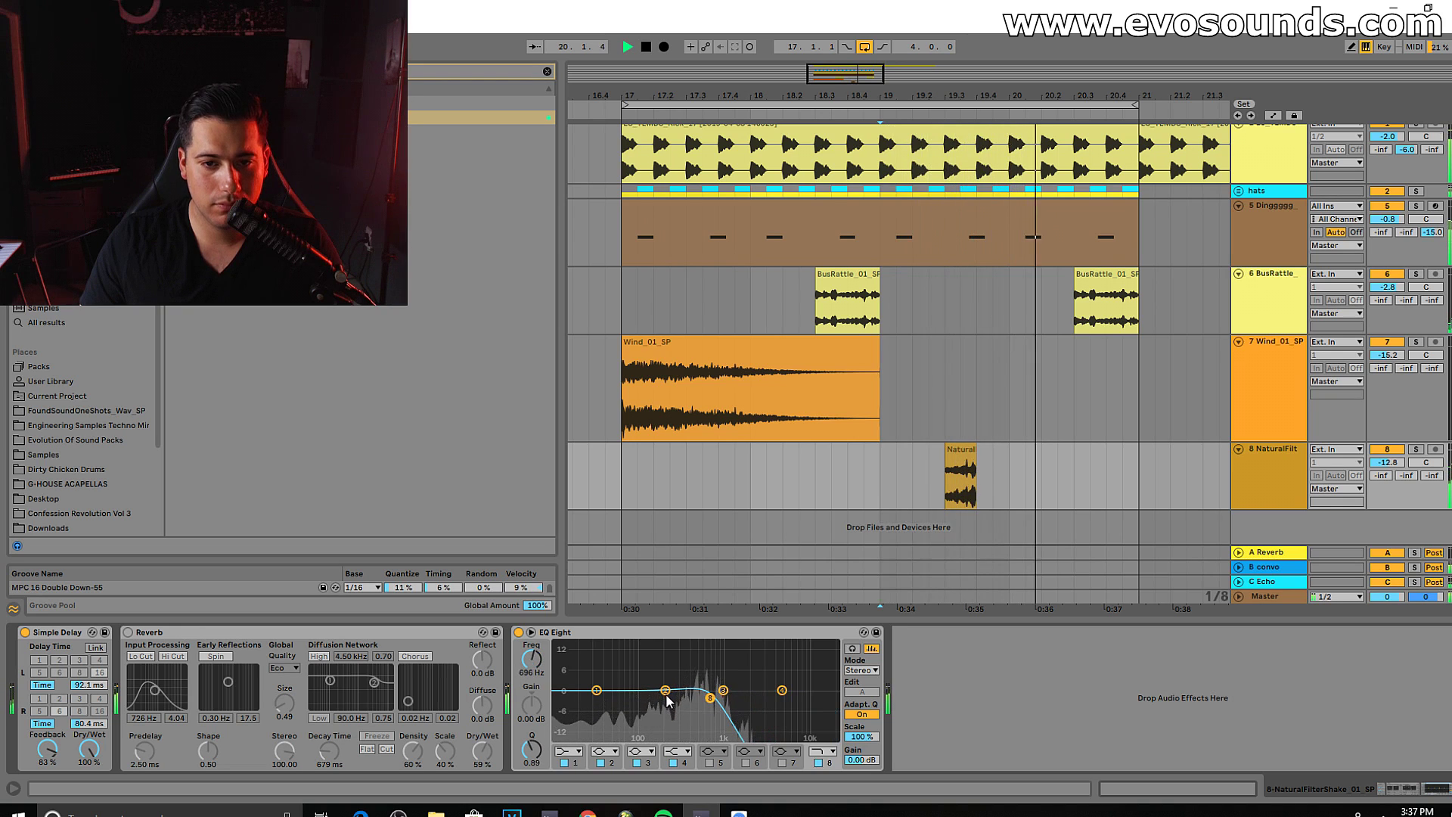
pyautogui.click(604, 751)
pyautogui.click(604, 670)
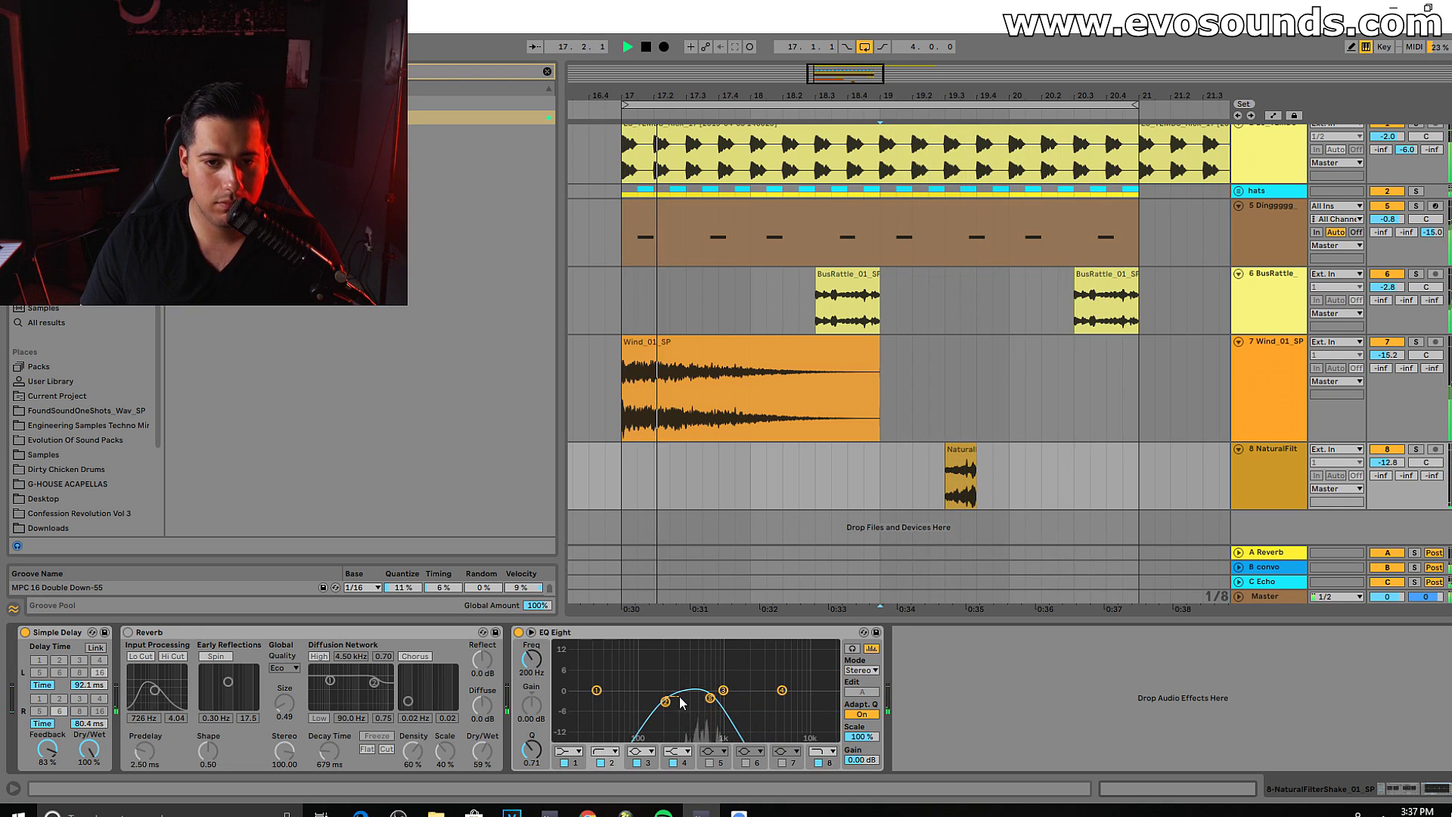
pyautogui.moveTo(669, 702); pyautogui.dragTo(687, 704)
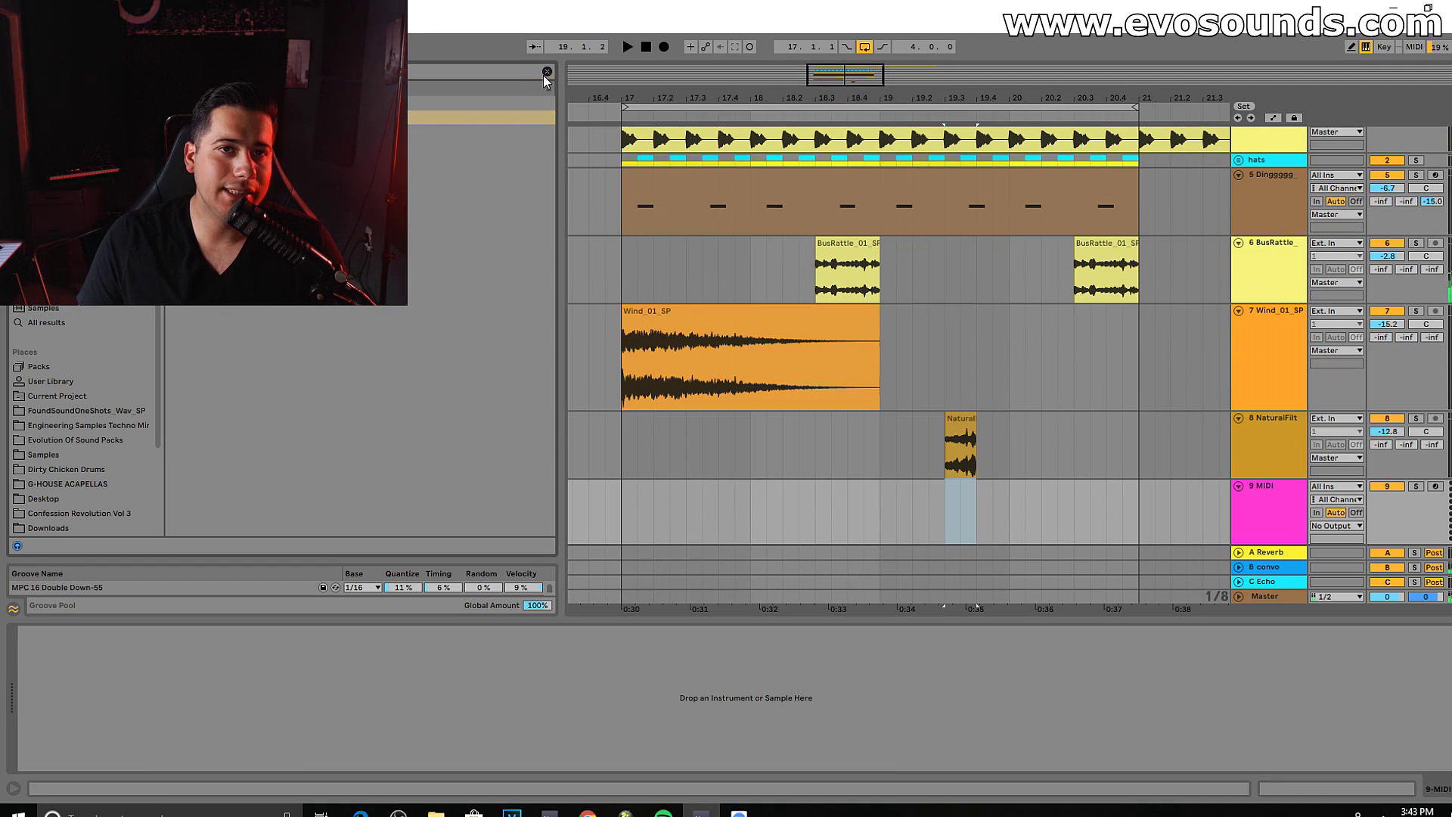
# Step: Load Serum onto the new MIDI track 9 and audition the Dinggggg track soloed as a reference
pyautogui.click(543, 74)
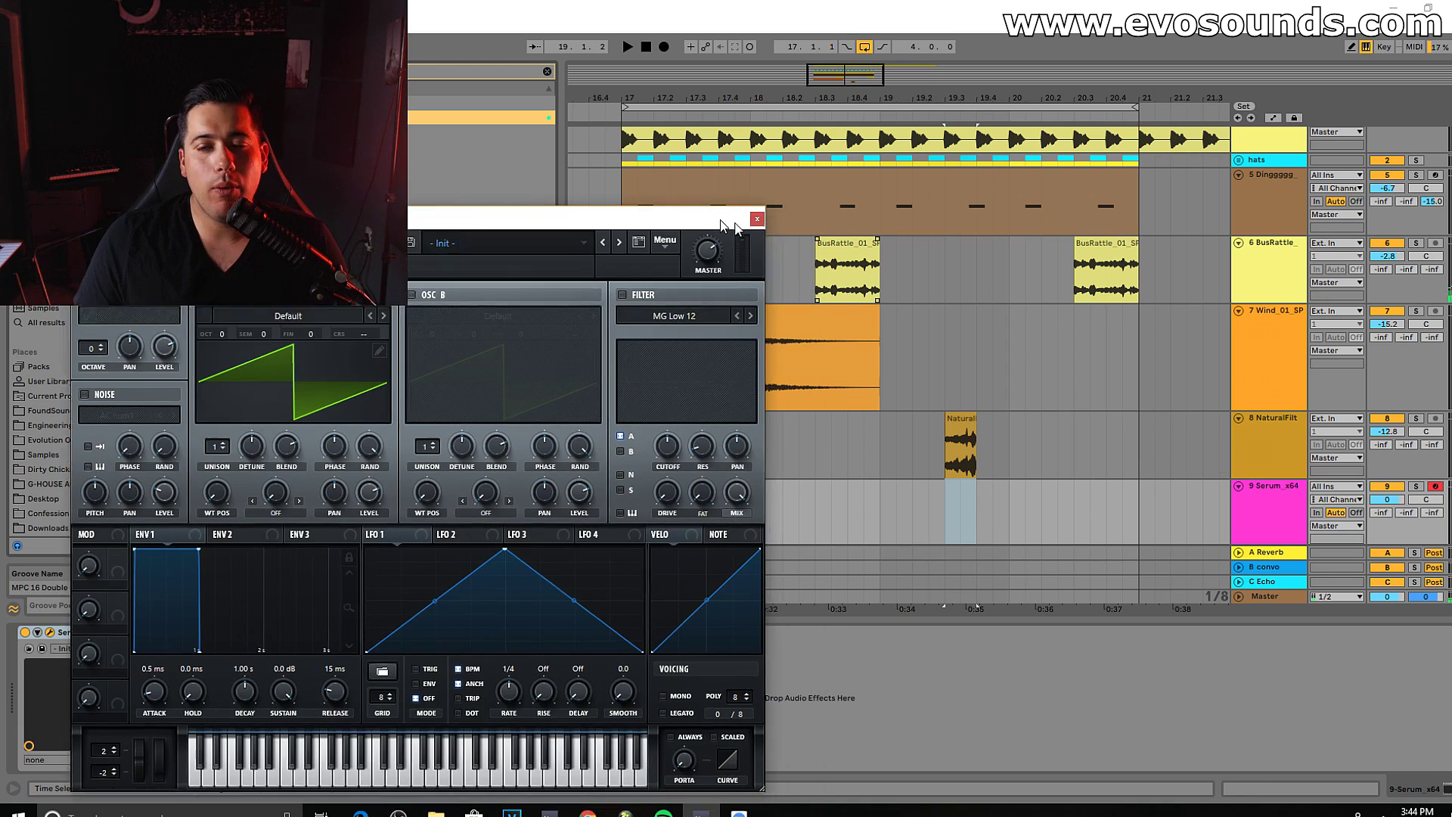
pyautogui.click(1276, 208)
pyautogui.click(1415, 176)
pyautogui.press('space')
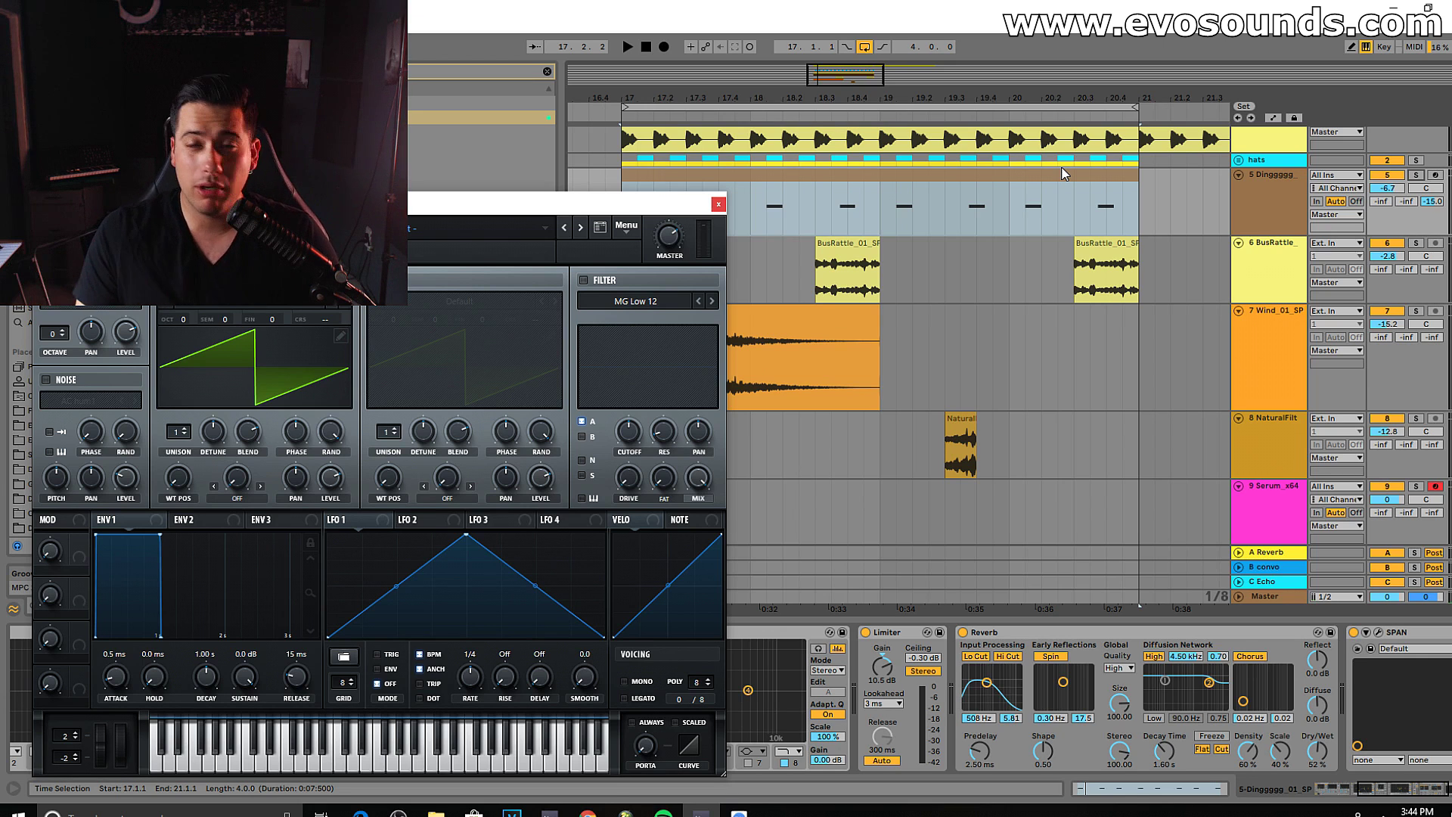
# Step: Load the preset LD - Big ASS Supersaw from the Evolution Of Sound Paradox bank in Serum and close its window
pyautogui.click(522, 226)
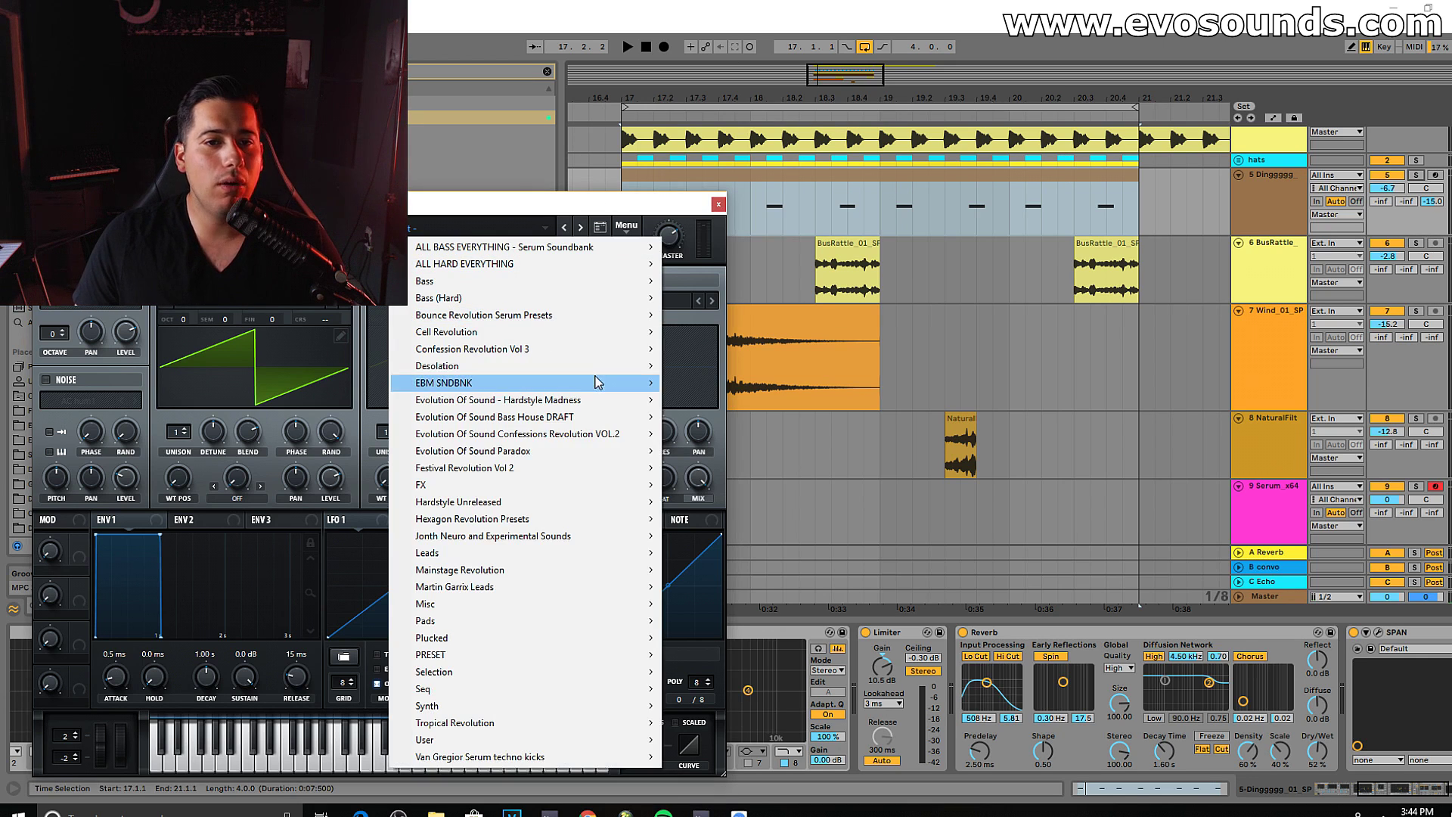
pyautogui.moveTo(599, 459)
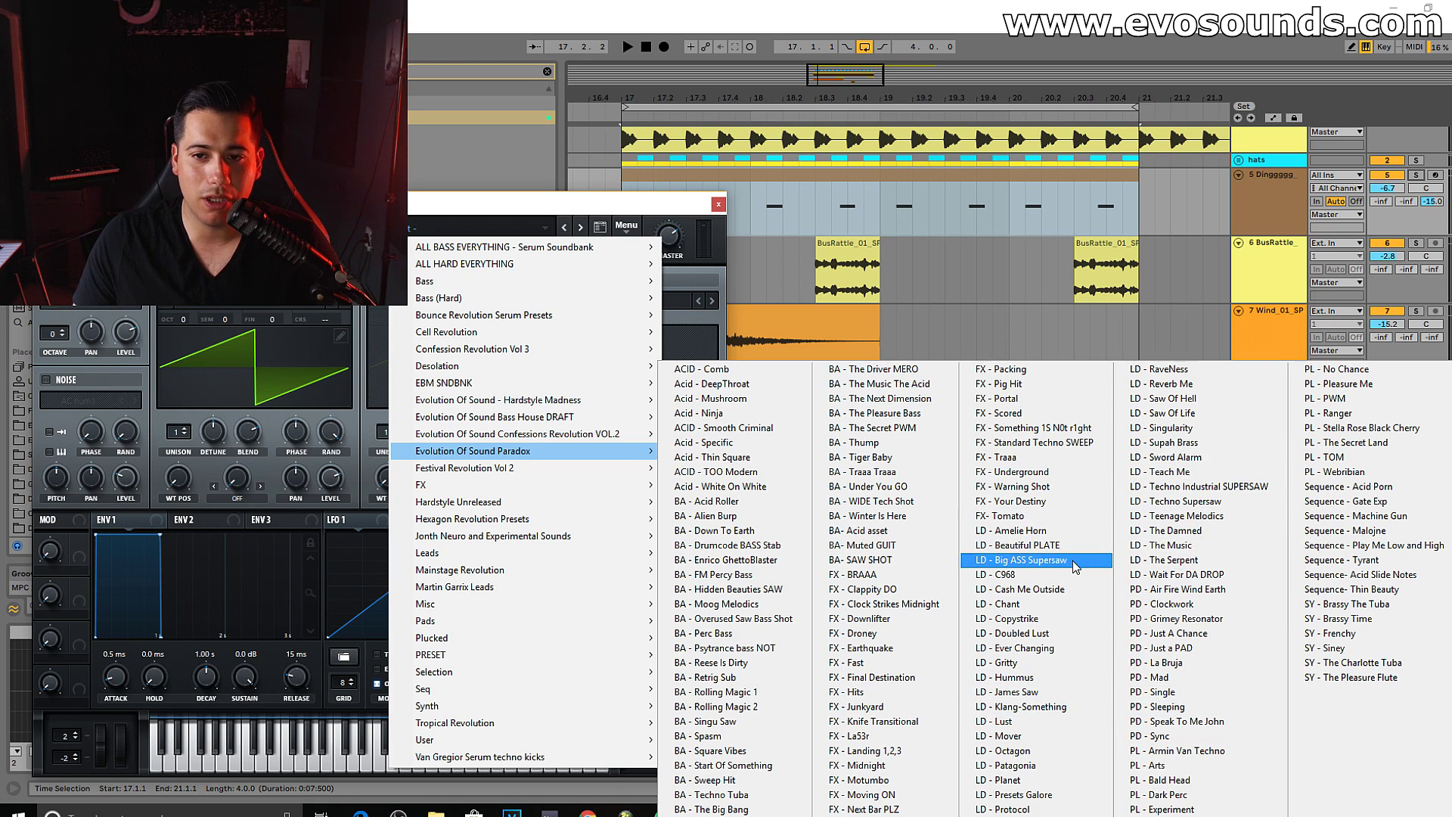
pyautogui.click(1020, 559)
pyautogui.click(718, 205)
pyautogui.scroll(-1, 1086, 379)
pyautogui.click(1297, 458)
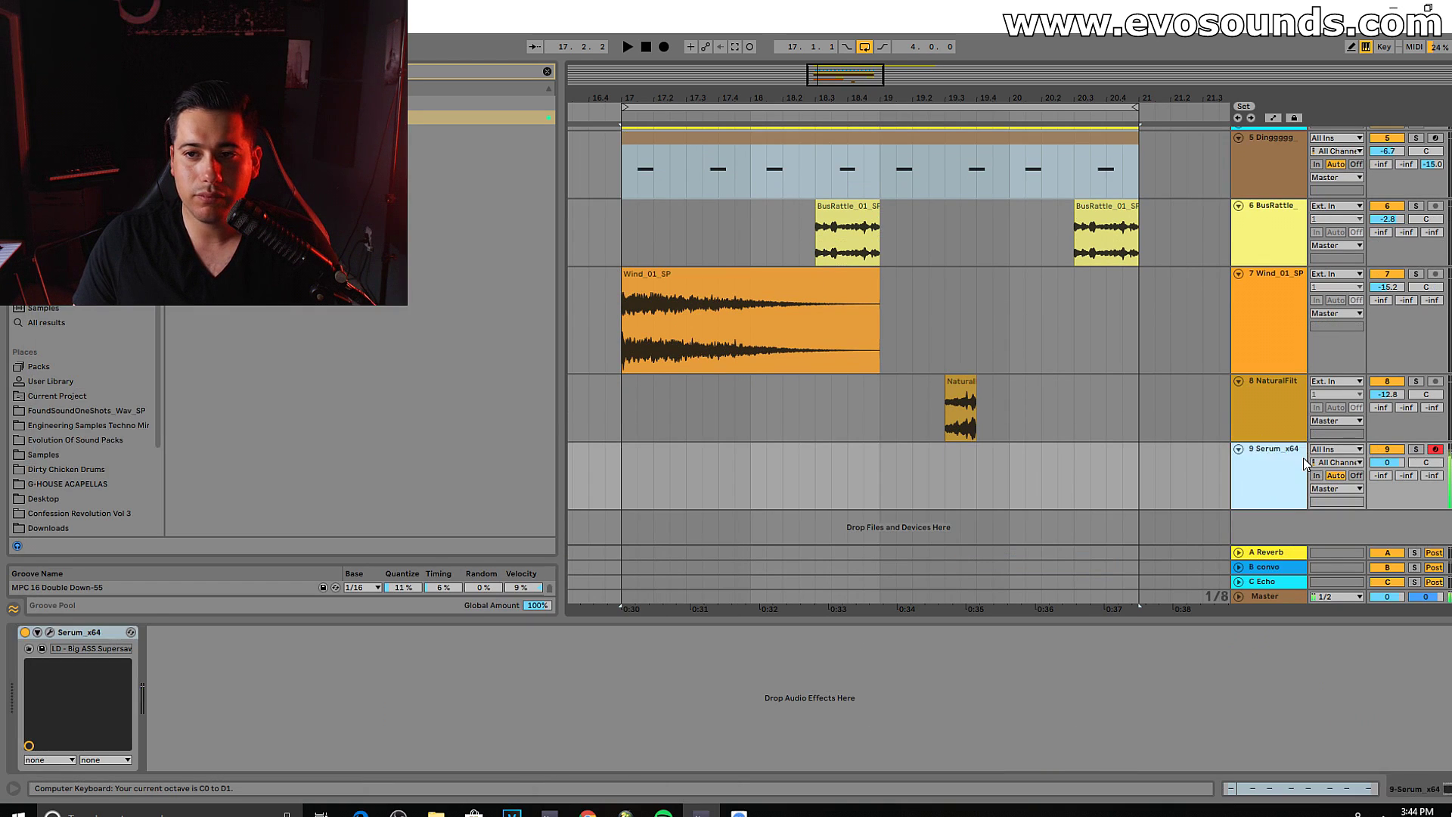
# Step: Add LFOTool after Serum on track 9 and close its window, keeping the default program
pyautogui.click(548, 75)
pyautogui.write('ott')
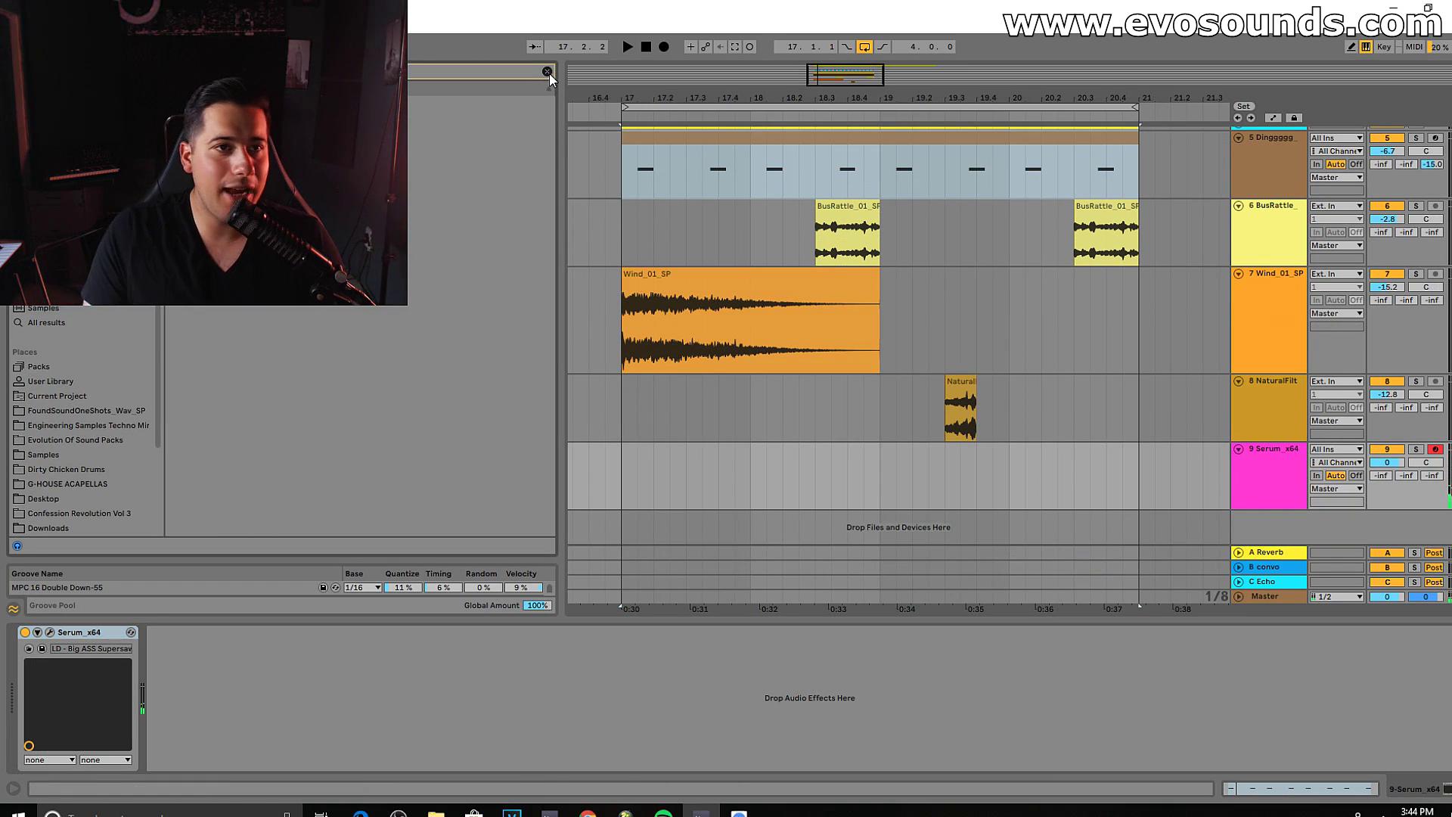
pyautogui.moveTo(227, 117); pyautogui.dragTo(344, 726)
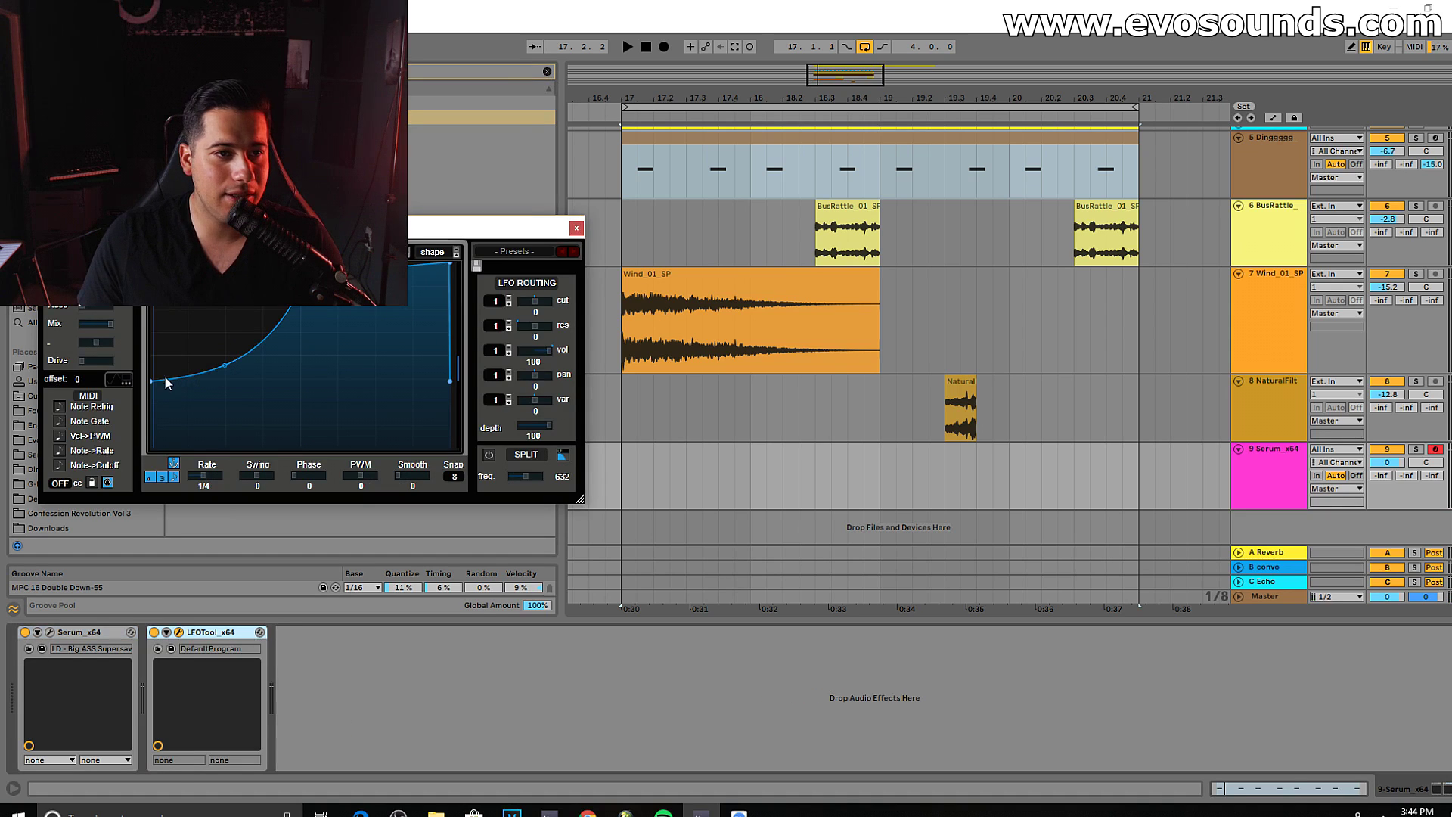
pyautogui.click(576, 228)
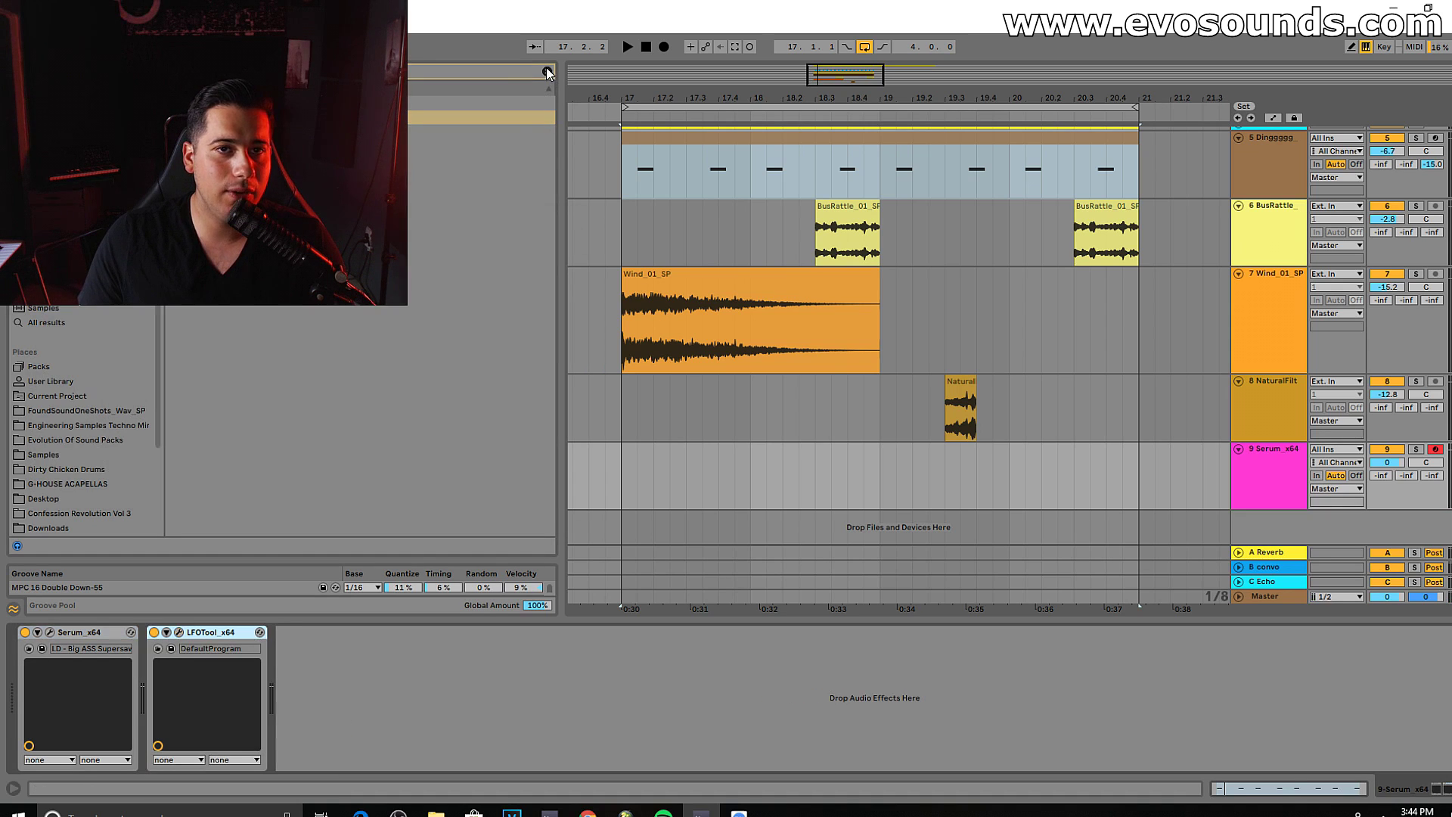
# Step: Insert an EQ Eight between Serum and LFOTool, with band 3 as a low cut at 211 Hz
pyautogui.moveTo(484, 118); pyautogui.dragTo(193, 697)
pyautogui.click(277, 750)
pyautogui.click(281, 672)
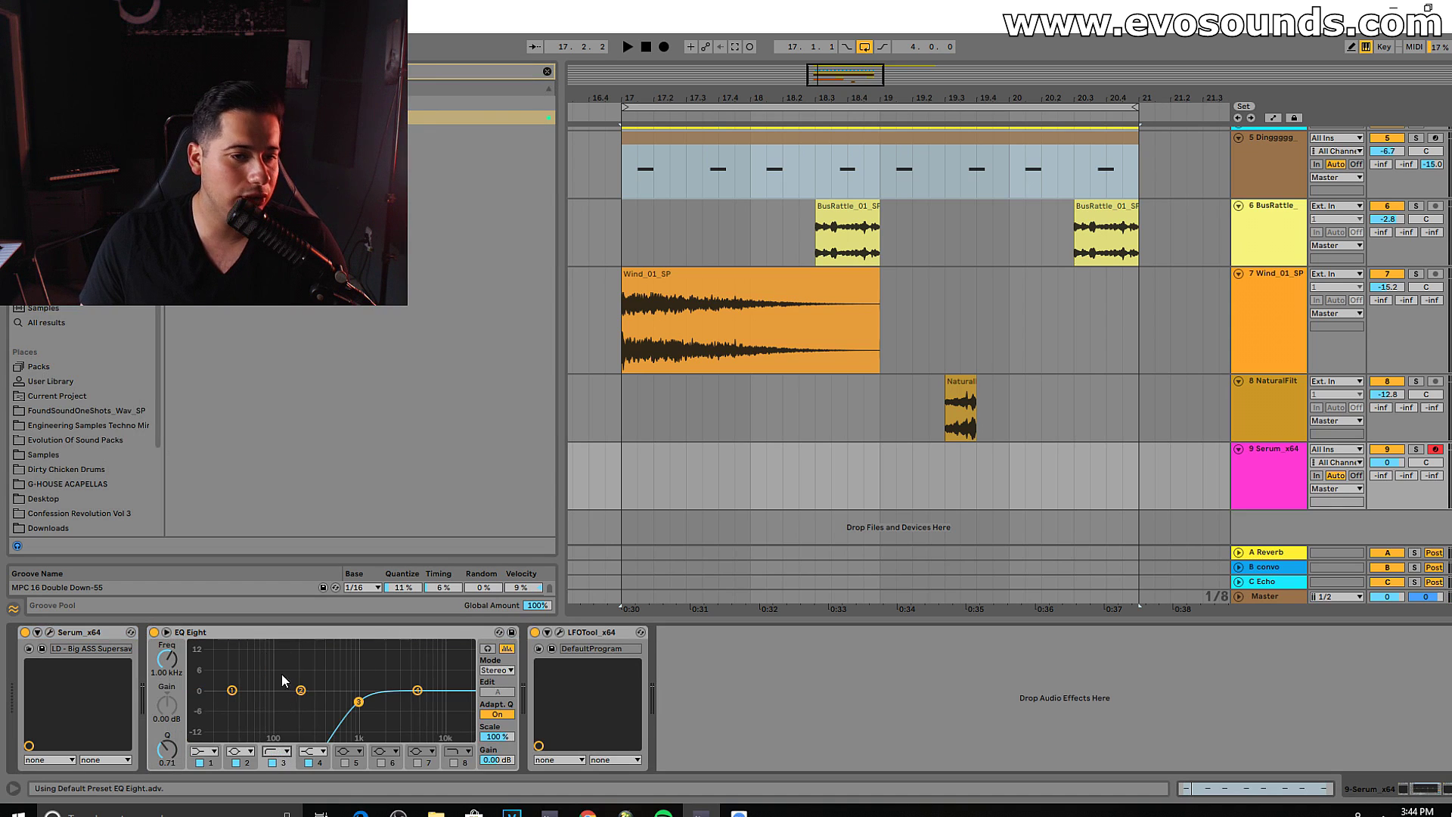
pyautogui.moveTo(359, 690); pyautogui.dragTo(295, 712)
# Step: Set the Serum track's volume to -10.8 dB and test the sound one octave lower against the loop
pyautogui.press('z')
pyautogui.moveTo(1392, 463); pyautogui.dragTo(1388, 472)
pyautogui.press('space')
pyautogui.press('space')
# Step: Create an empty MIDI clip from 17.1.1 to 21.1.1 on the Serum track and try out notes in several octaves
pyautogui.moveTo(1137, 458); pyautogui.dragTo(626, 464)
pyautogui.hotkey('ctrl', 'shift', 'm')
pyautogui.press('z')
pyautogui.press('h')
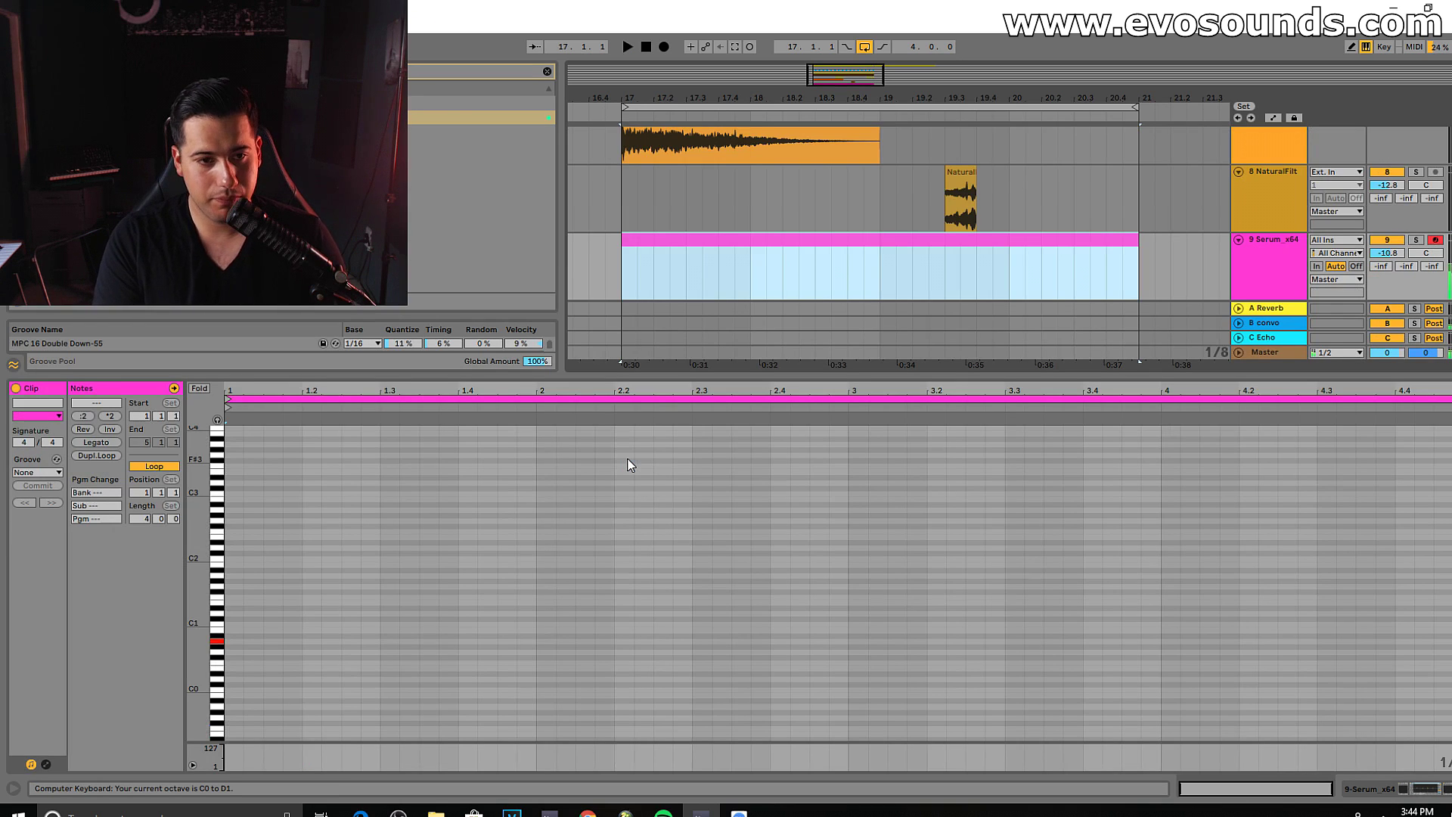
pyautogui.press('x')
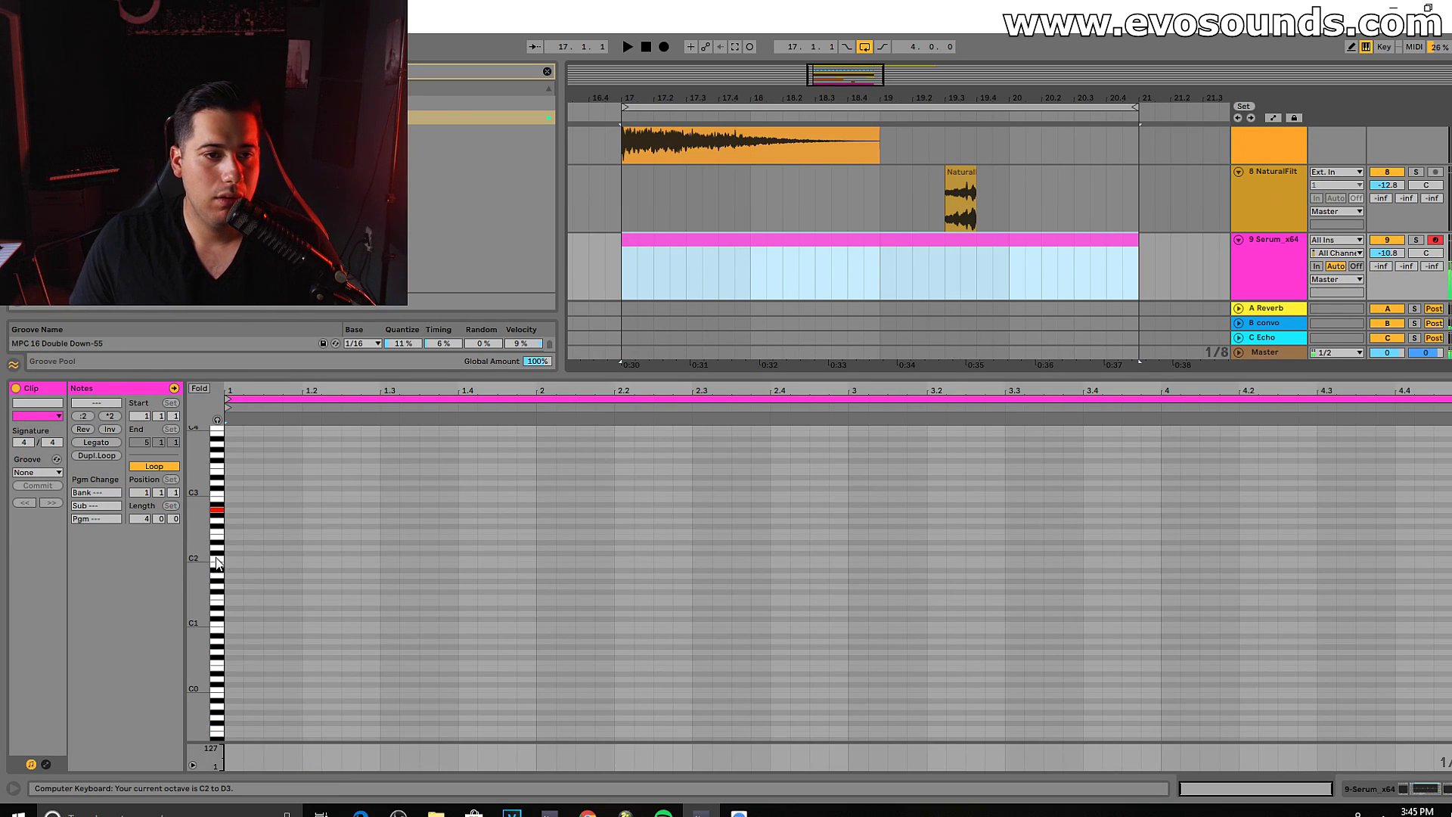
pyautogui.press('z')
# Step: Draw a single note in the Serum clip and stretch it across all four bars
pyautogui.moveTo(217, 563); pyautogui.dragTo(197, 546)
pyautogui.press('x')
pyautogui.scroll(-3, 254, 616)
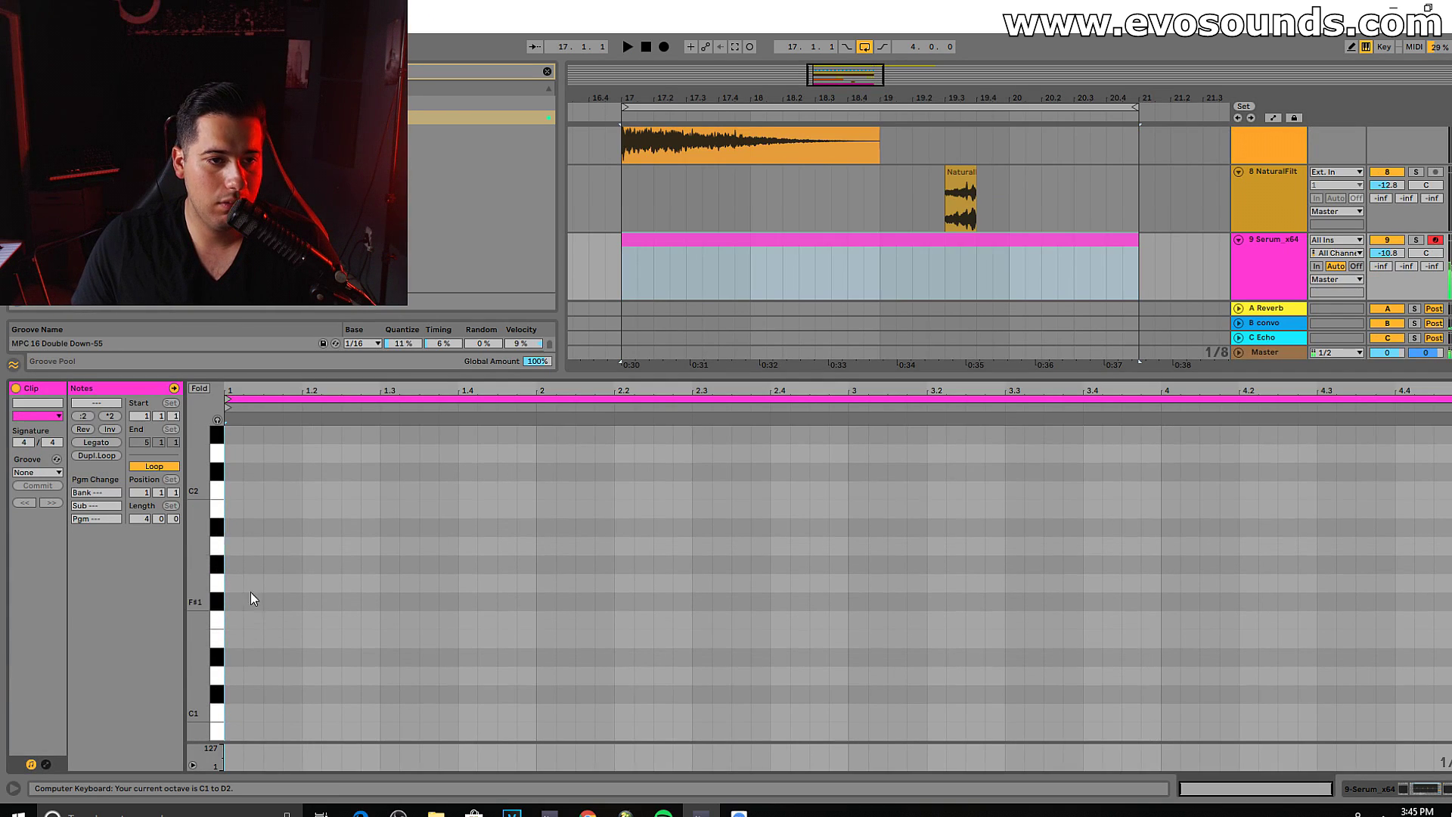
pyautogui.doubleClick(238, 552)
pyautogui.moveTo(242, 548); pyautogui.dragTo(1451, 548)
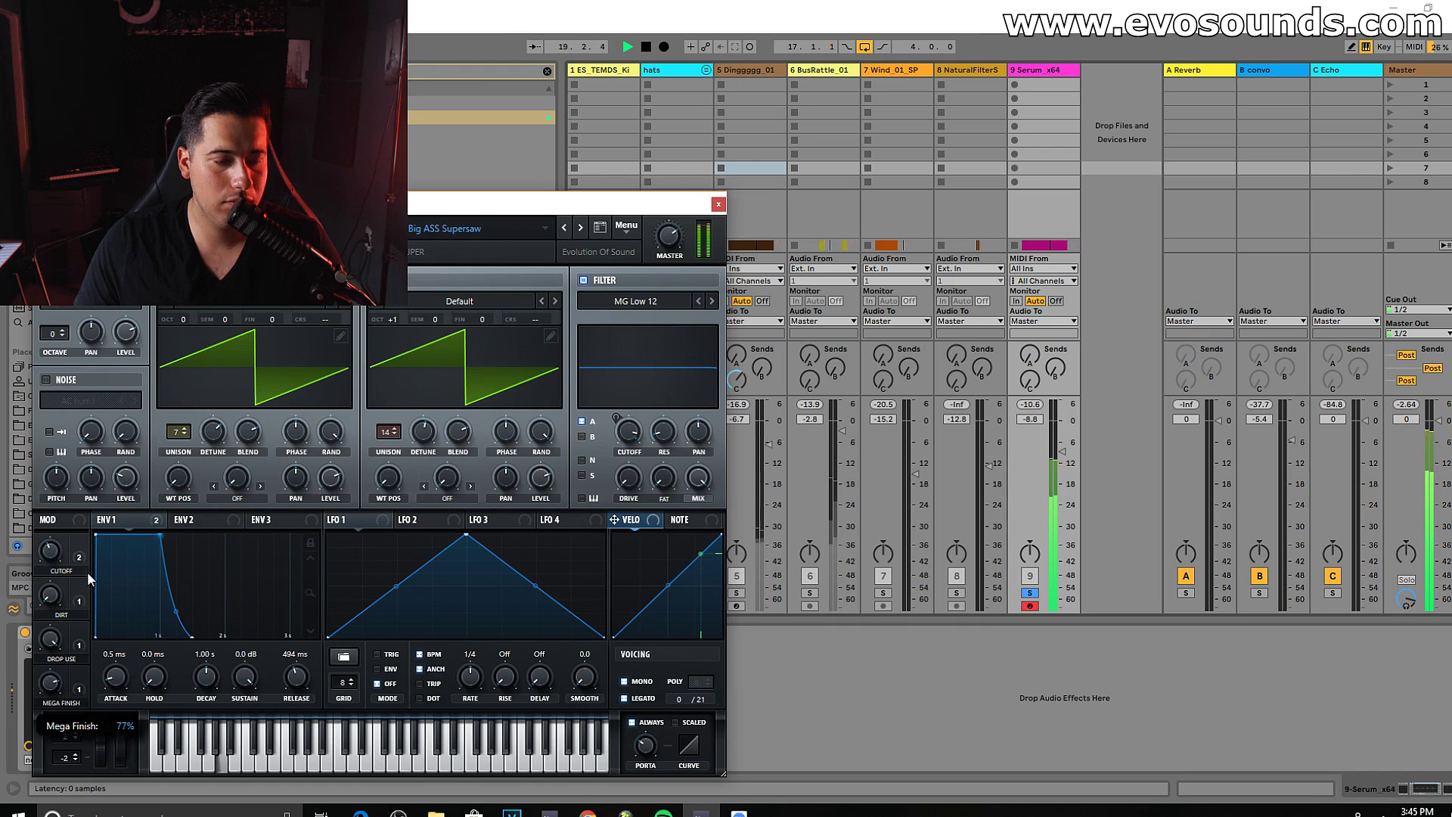
# Step: Lower the soloed Serum track's volume to -11.8 dB, close the synth window, and reduce the level further
pyautogui.moveTo(1062, 452); pyautogui.dragTo(1062, 463)
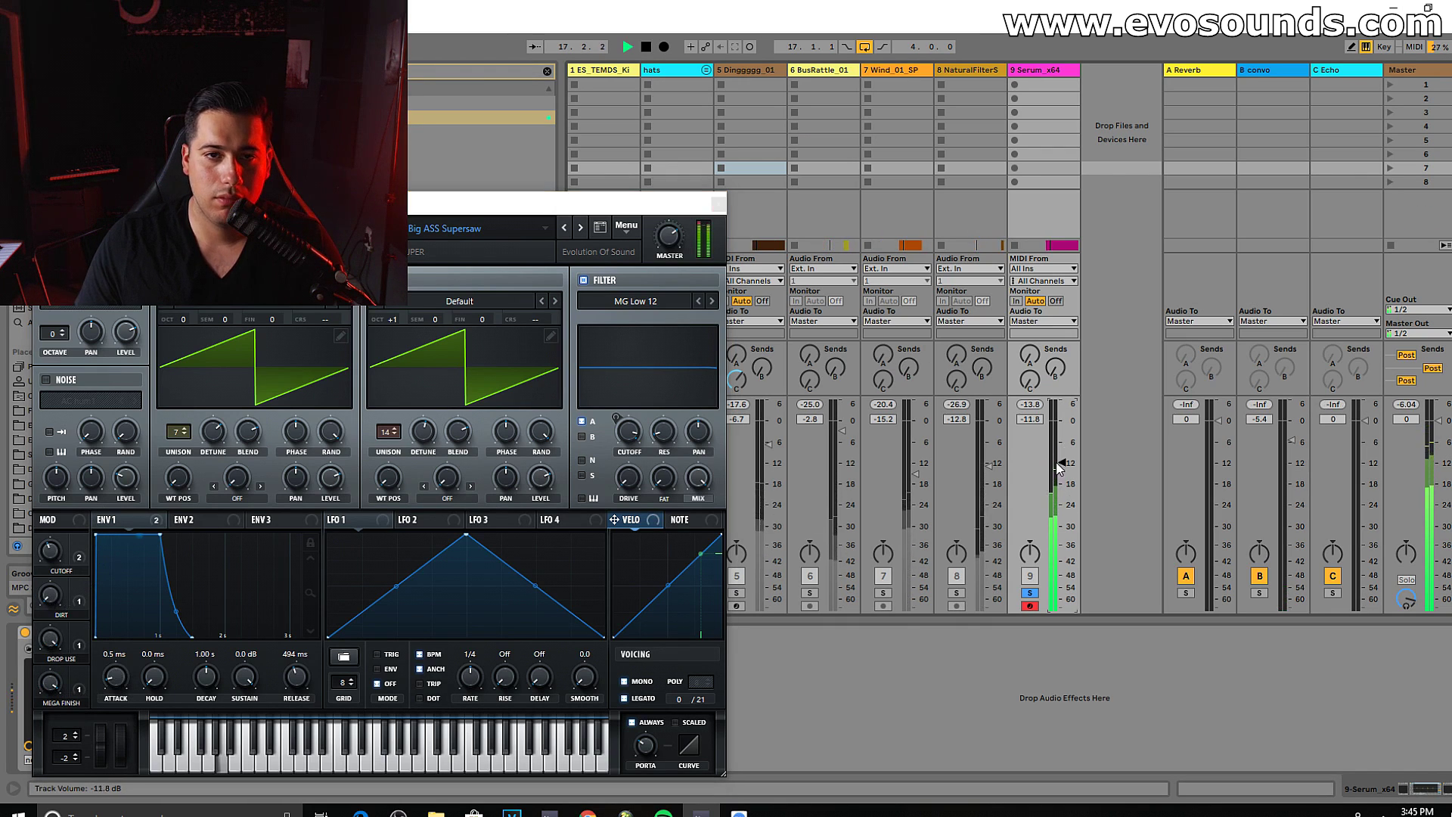
pyautogui.click(718, 204)
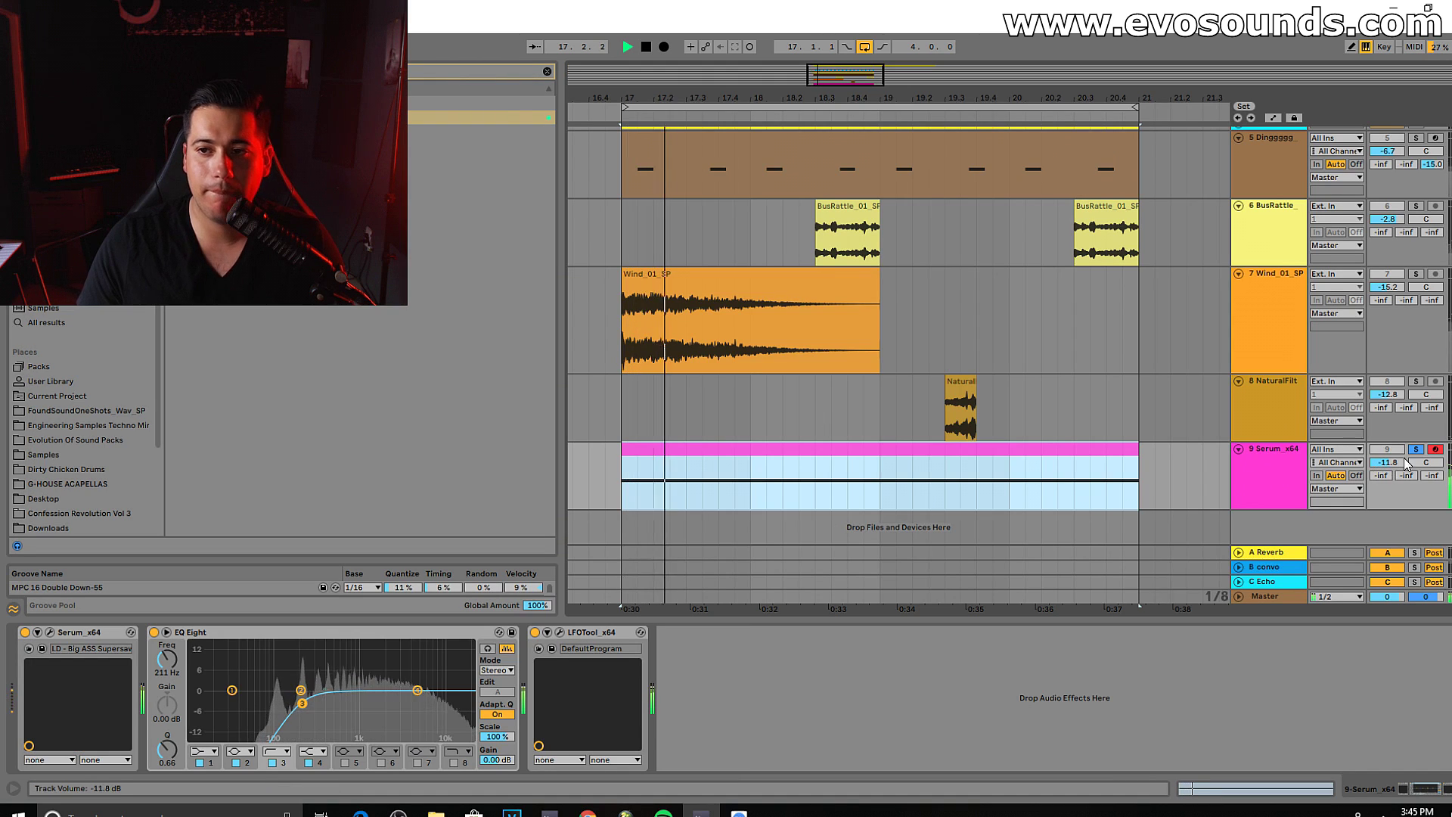
pyautogui.moveTo(1398, 465); pyautogui.dragTo(1397, 497)
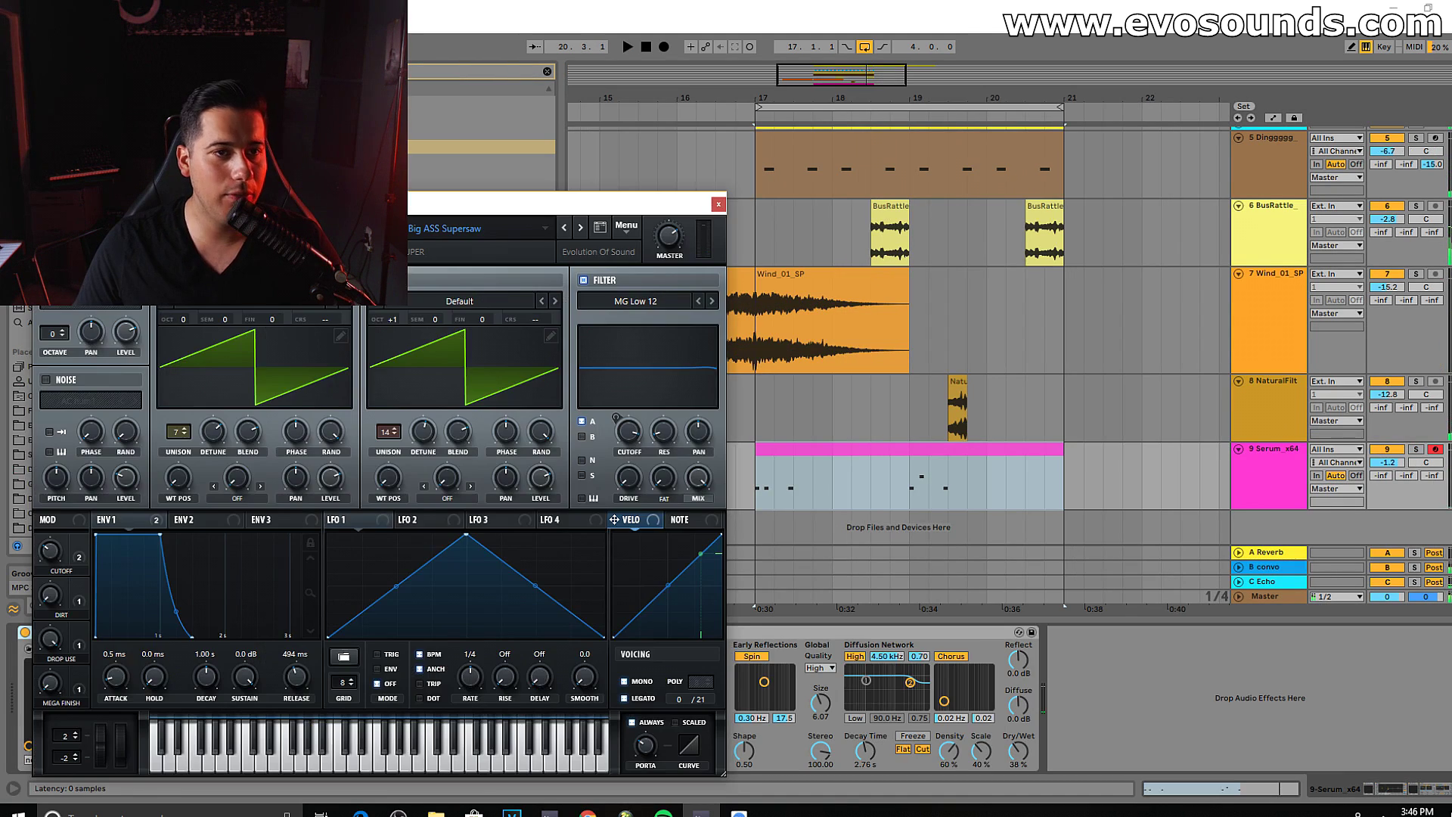
# Step: Turn off the Reverb in Serum's effects, close the synth window, and set the track volume to -6.2 dB
pyautogui.click(198, 243)
pyautogui.click(53, 467)
pyautogui.press('space')
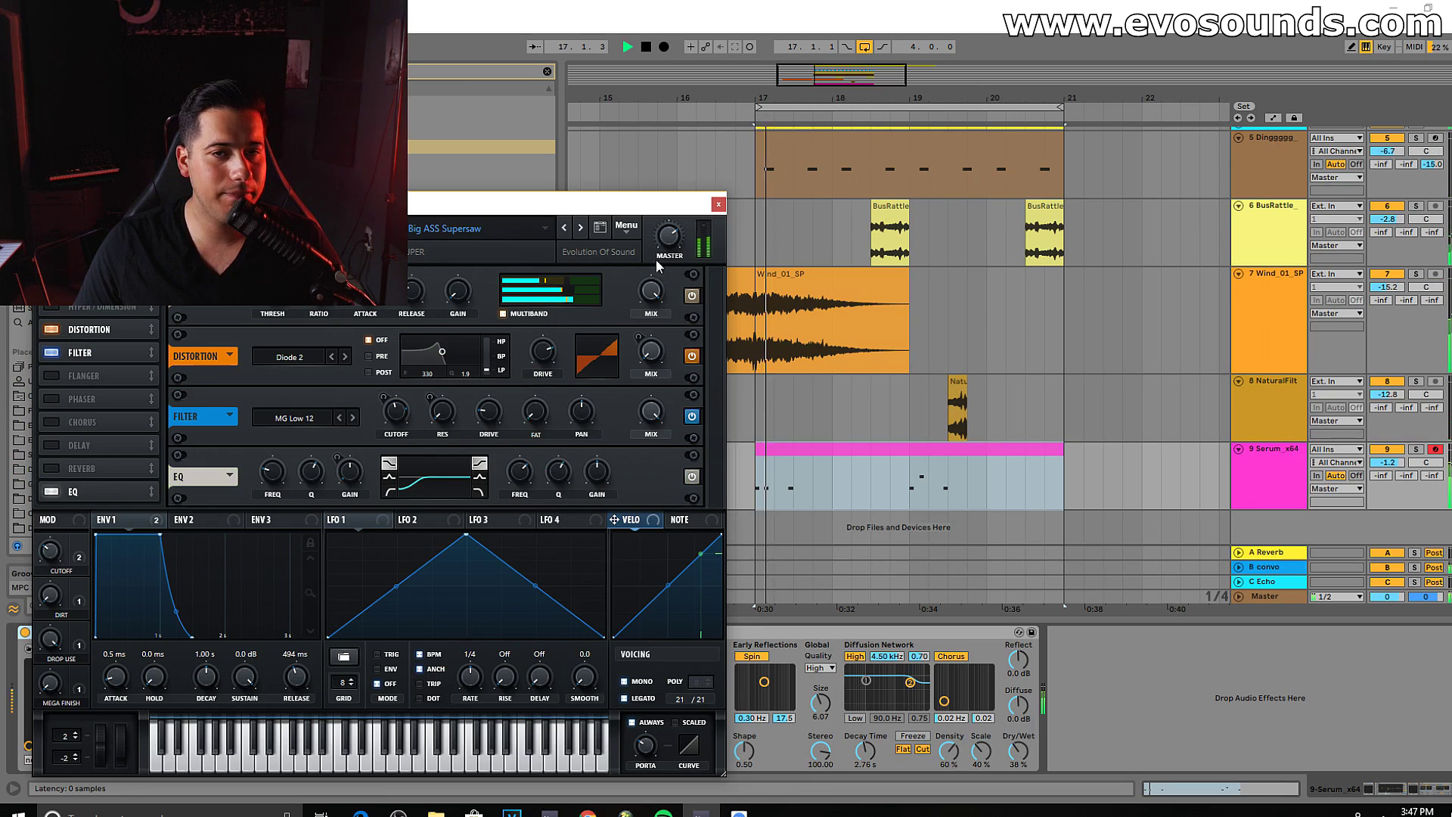
pyautogui.click(719, 204)
pyautogui.moveTo(1388, 462); pyautogui.dragTo(1387, 482)
# Step: Replace the Reverb on return A with the Serum track's Reverb and set its dry/wet to 100%
pyautogui.press('Tab')
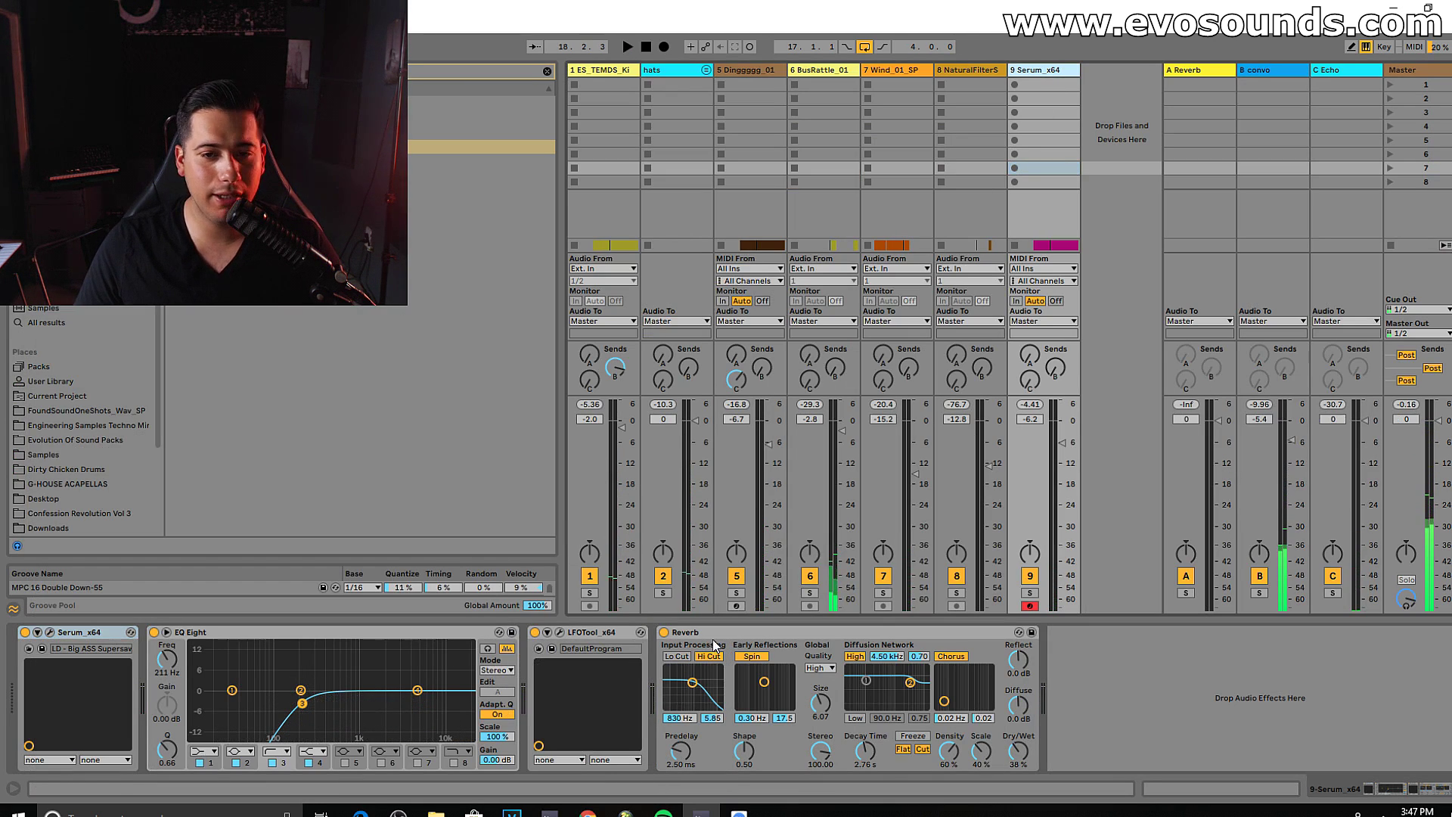
pyautogui.click(1193, 69)
pyautogui.moveTo(1195, 74); pyautogui.dragTo(1196, 74)
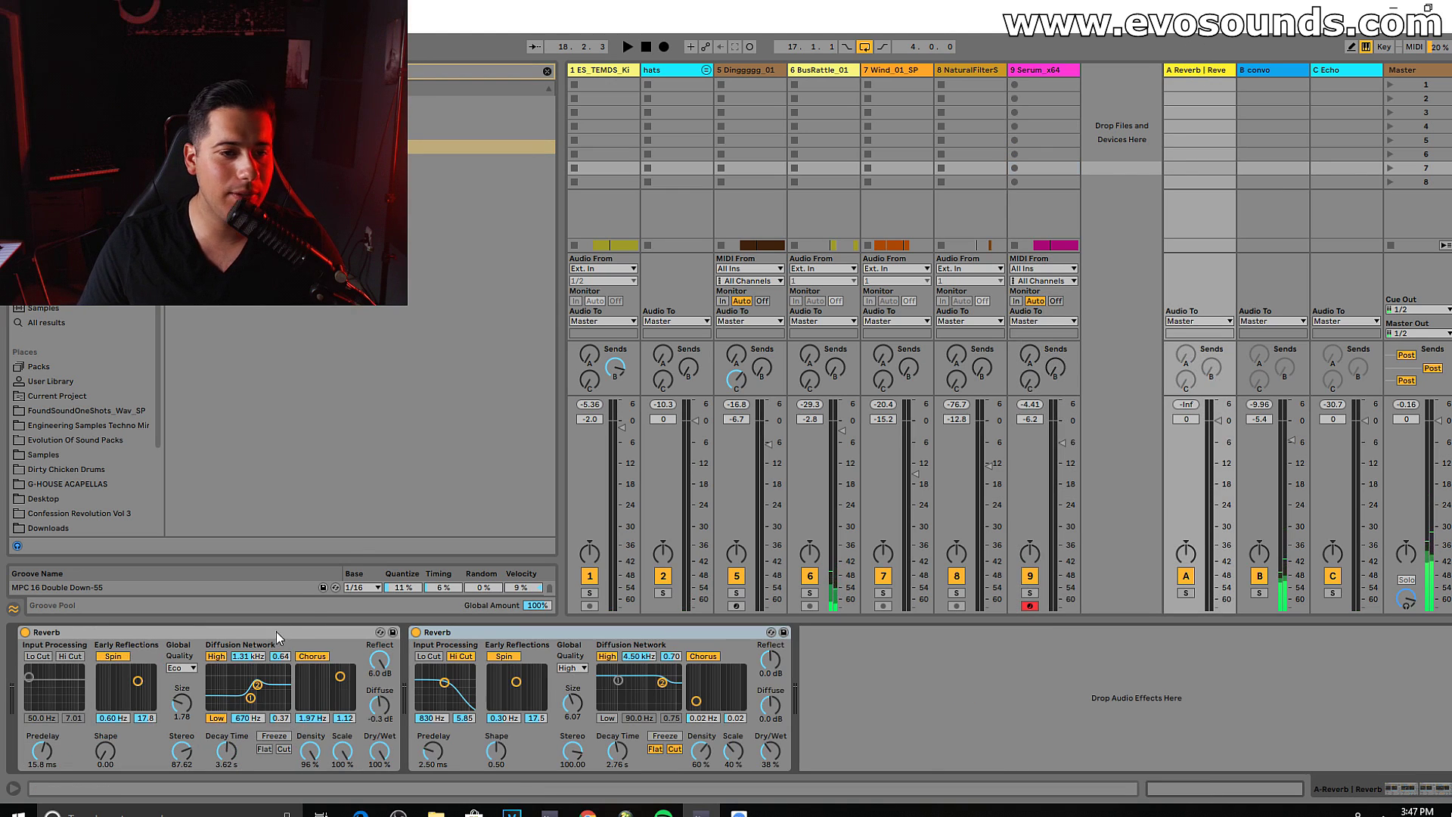
pyautogui.click(275, 633)
pyautogui.press('Delete')
pyautogui.moveTo(383, 751); pyautogui.dragTo(385, 703)
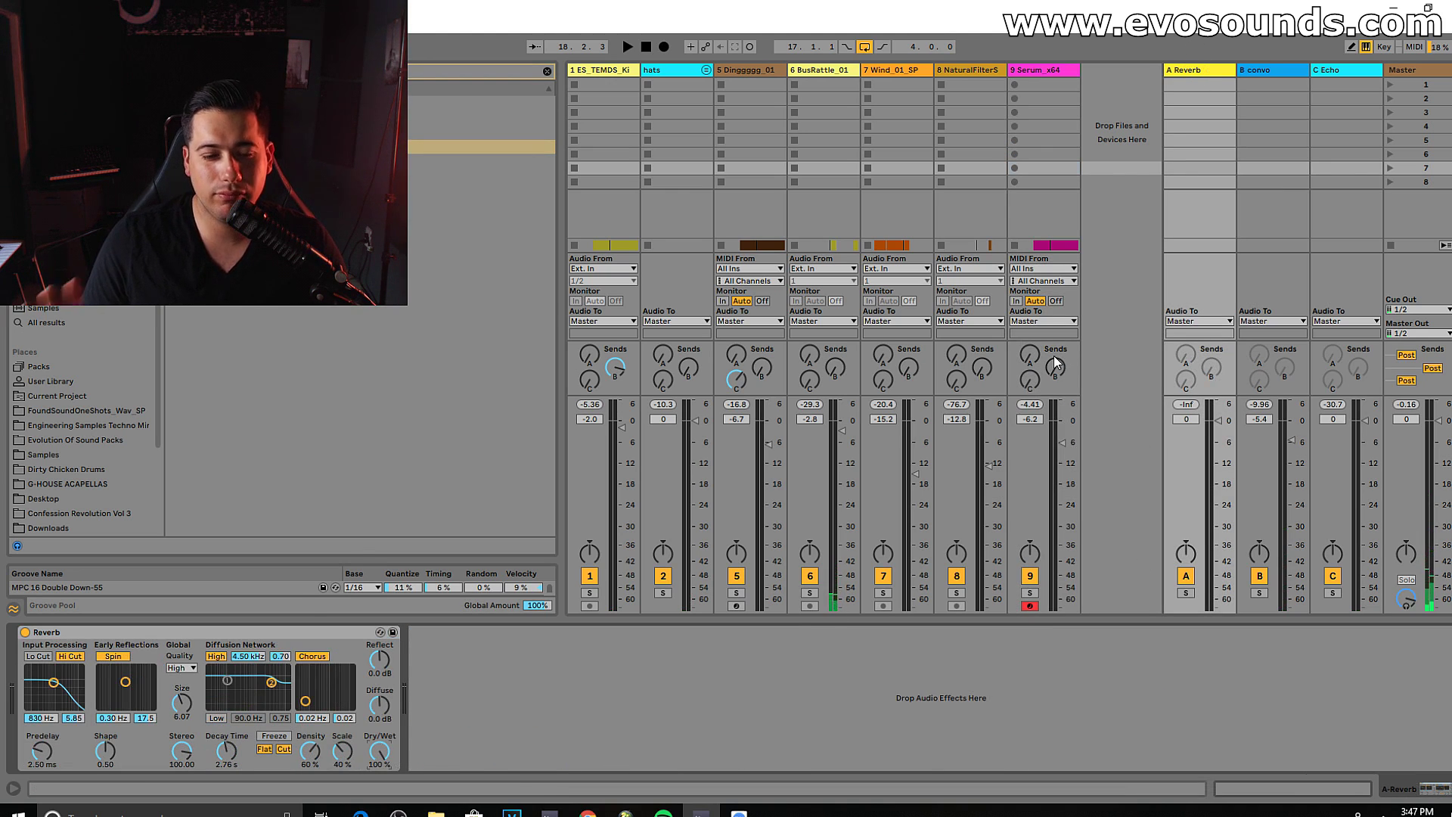
# Step: Raise the Serum track's send to return A and play the loop
pyautogui.moveTo(1037, 352)
pyautogui.mouseDown()
pyautogui.moveTo(1037, 337)
pyautogui.moveTo(1032, 355)
pyautogui.mouseUp()
pyautogui.press('space')
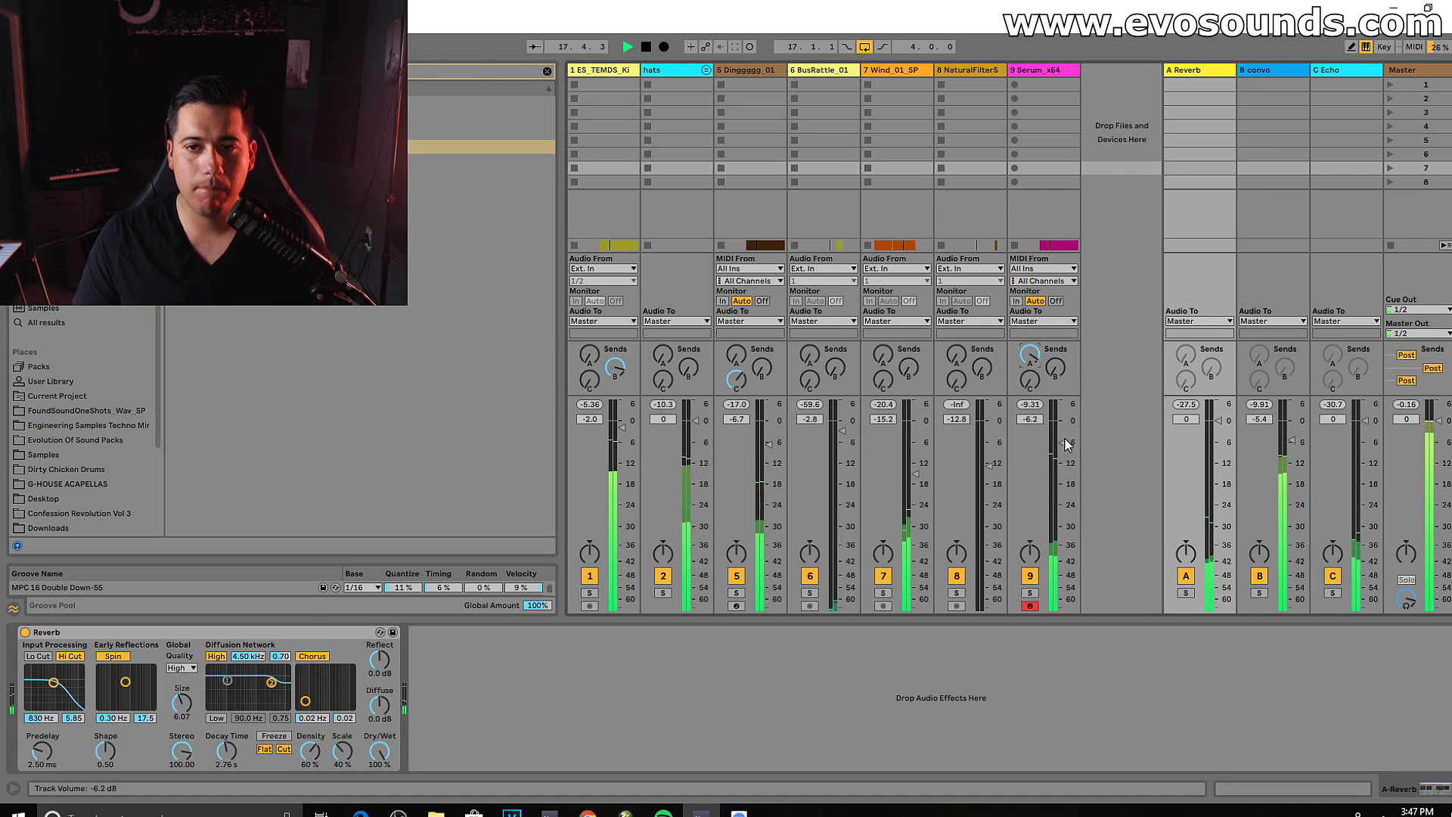
# Step: Lower the low-cut frequency of the Serum track's EQ Eight to 182 Hz in the arrangement
pyautogui.press('Tab')
pyautogui.click(1259, 474)
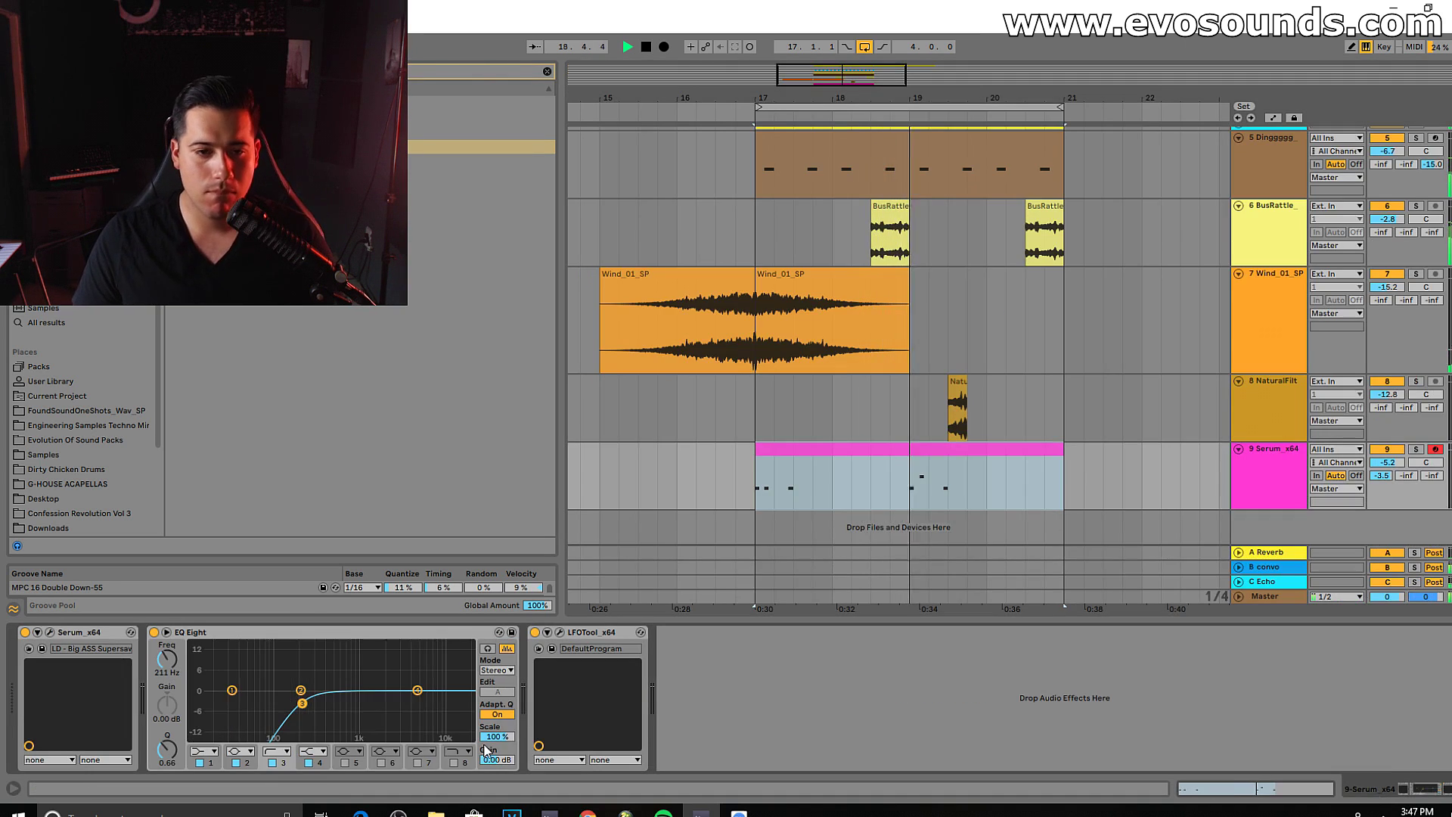
pyautogui.moveTo(295, 704); pyautogui.dragTo(292, 705)
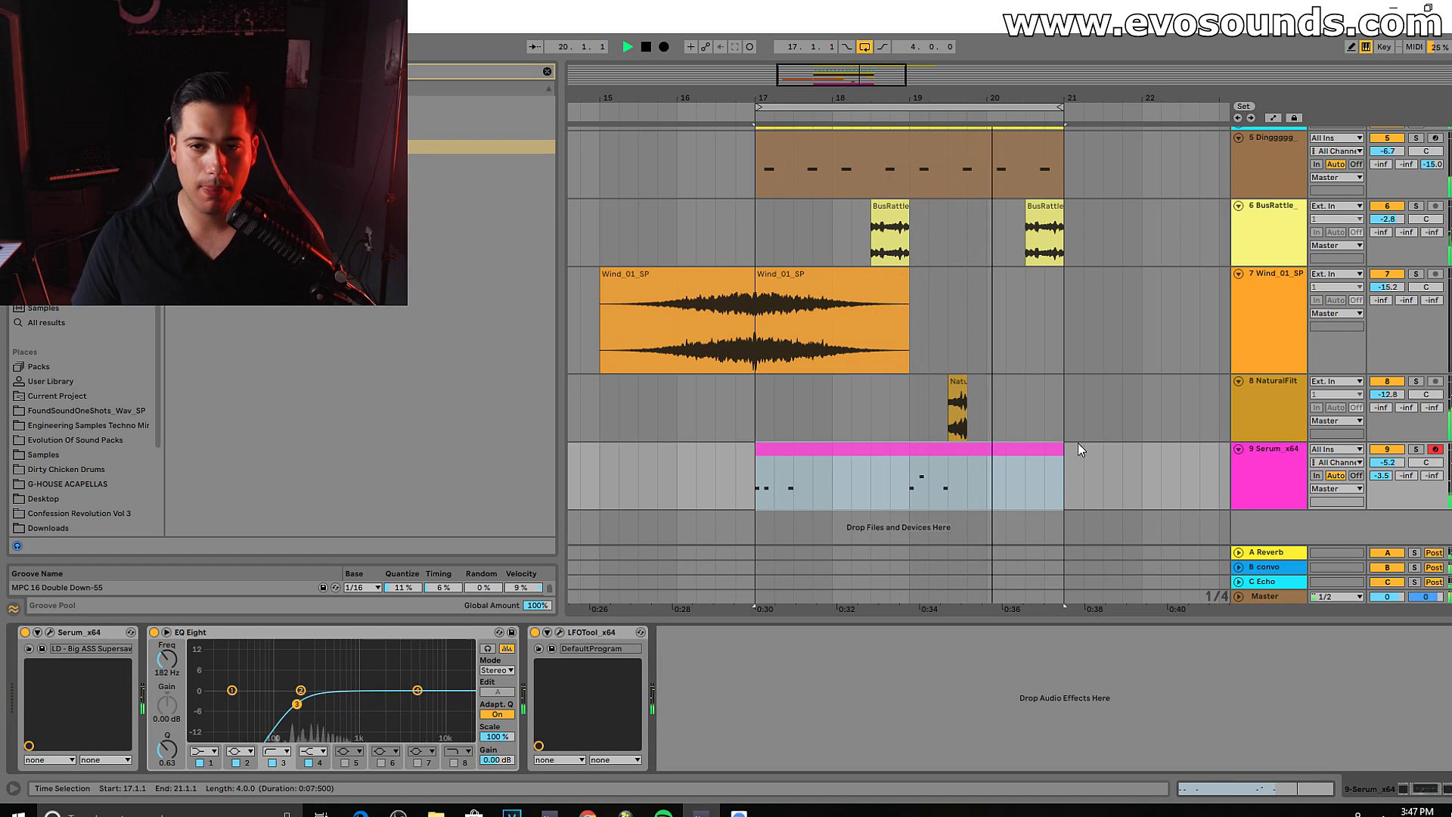
pyautogui.click(1280, 476)
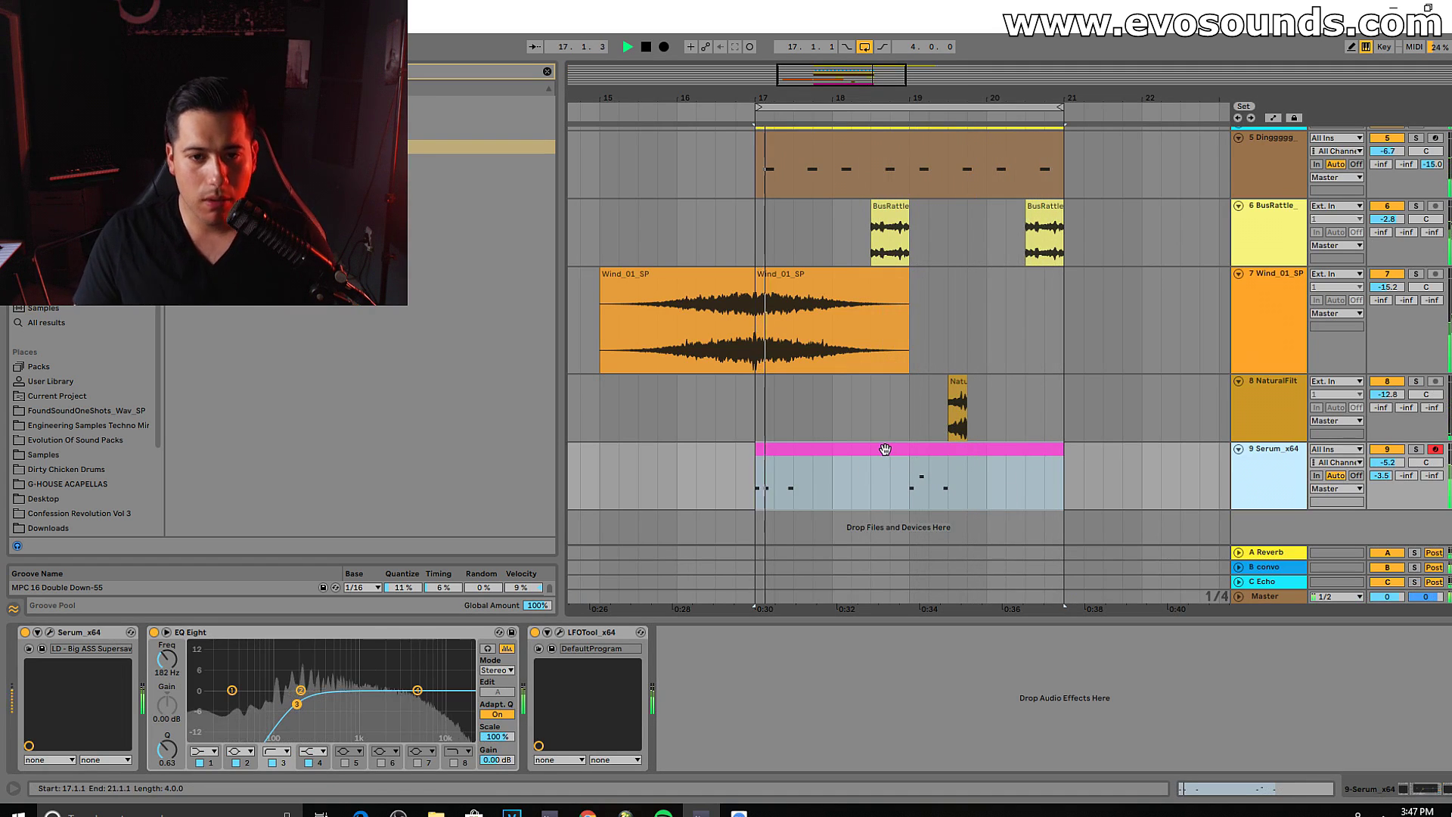
# Step: Set return A's Reverb to size 24.84 and decay 5.96 s, enable its low cut, and centre the input filter at 1.36 kHz with 7.23 bandwidth
pyautogui.press('Tab')
pyautogui.click(1182, 207)
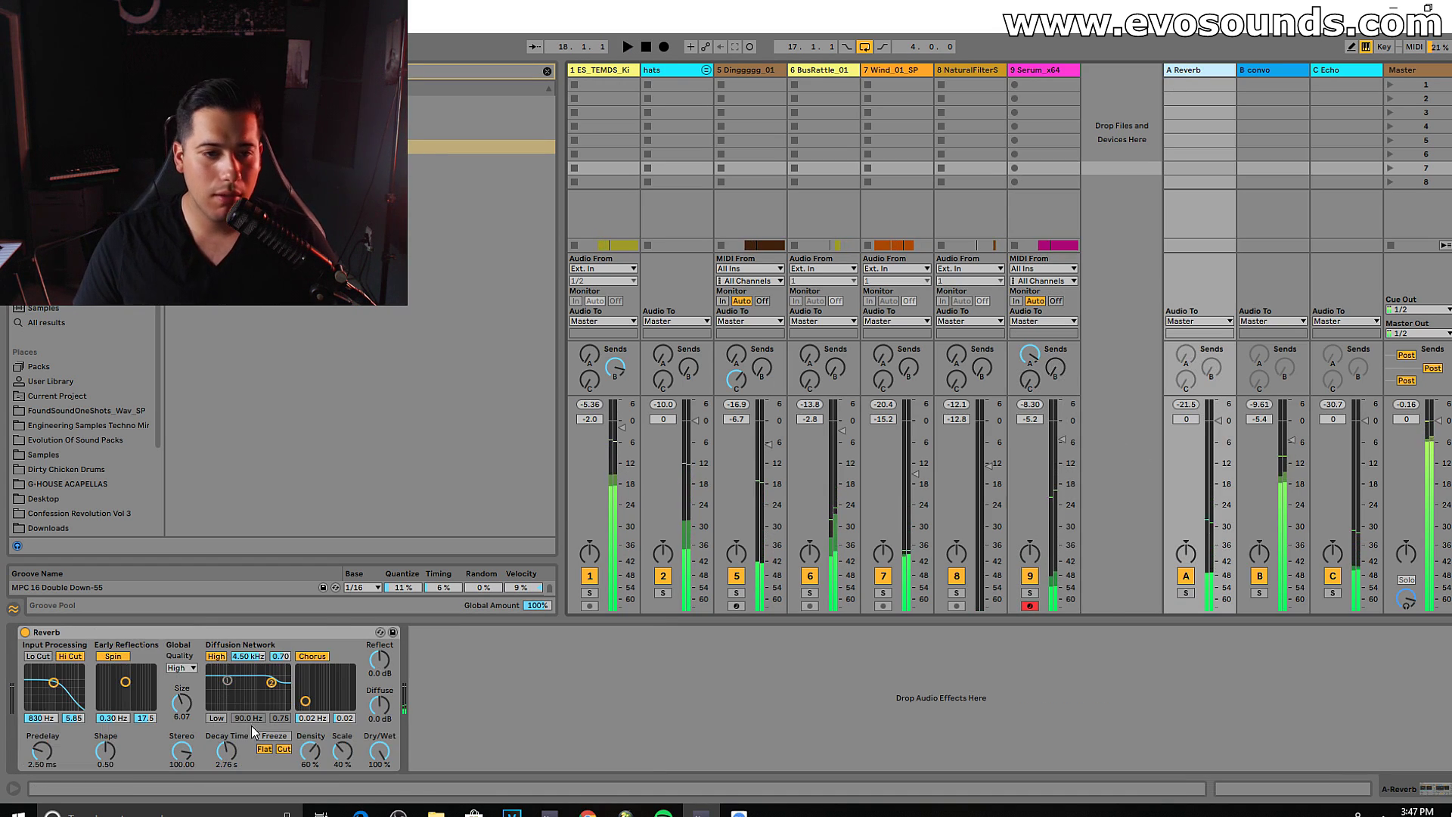
pyautogui.moveTo(182, 703); pyautogui.dragTo(182, 692)
pyautogui.press('space')
pyautogui.click(38, 656)
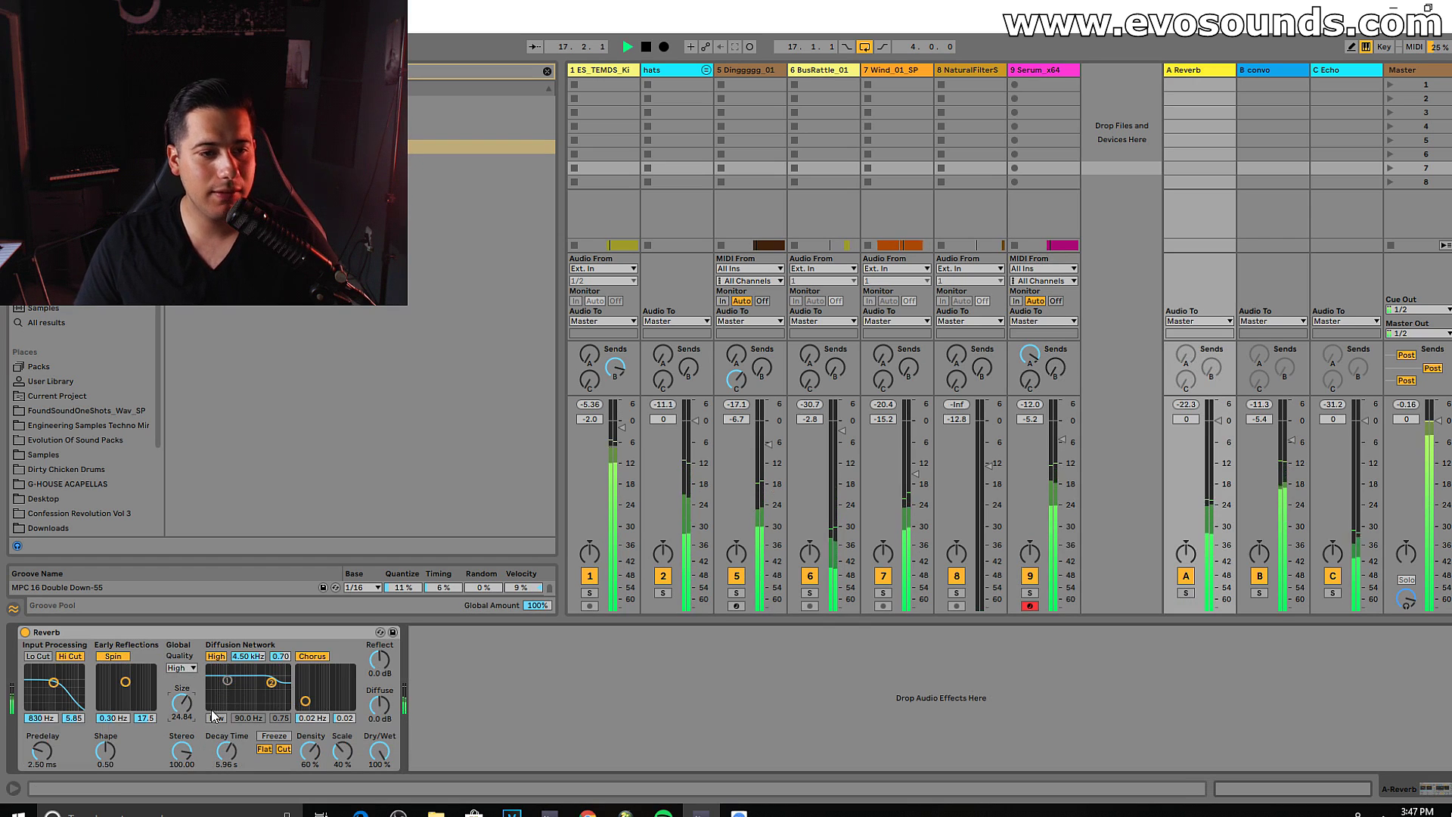
pyautogui.moveTo(53, 682); pyautogui.dragTo(58, 676)
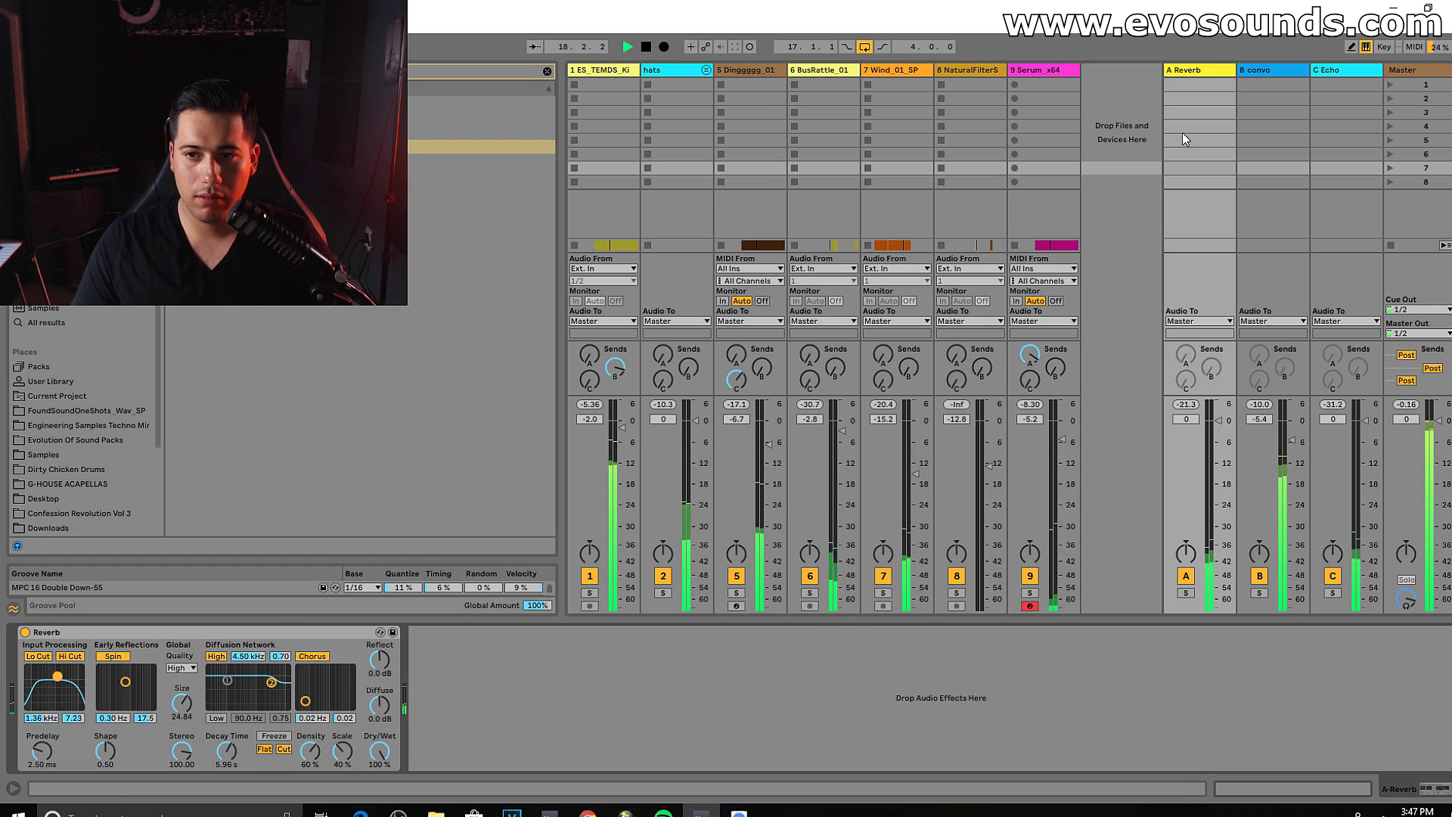
# Step: Raise the Serum track's send to return C to -17.0 dB and set its track volume to -4.5 dB
pyautogui.moveTo(1030, 379); pyautogui.dragTo(1029, 357)
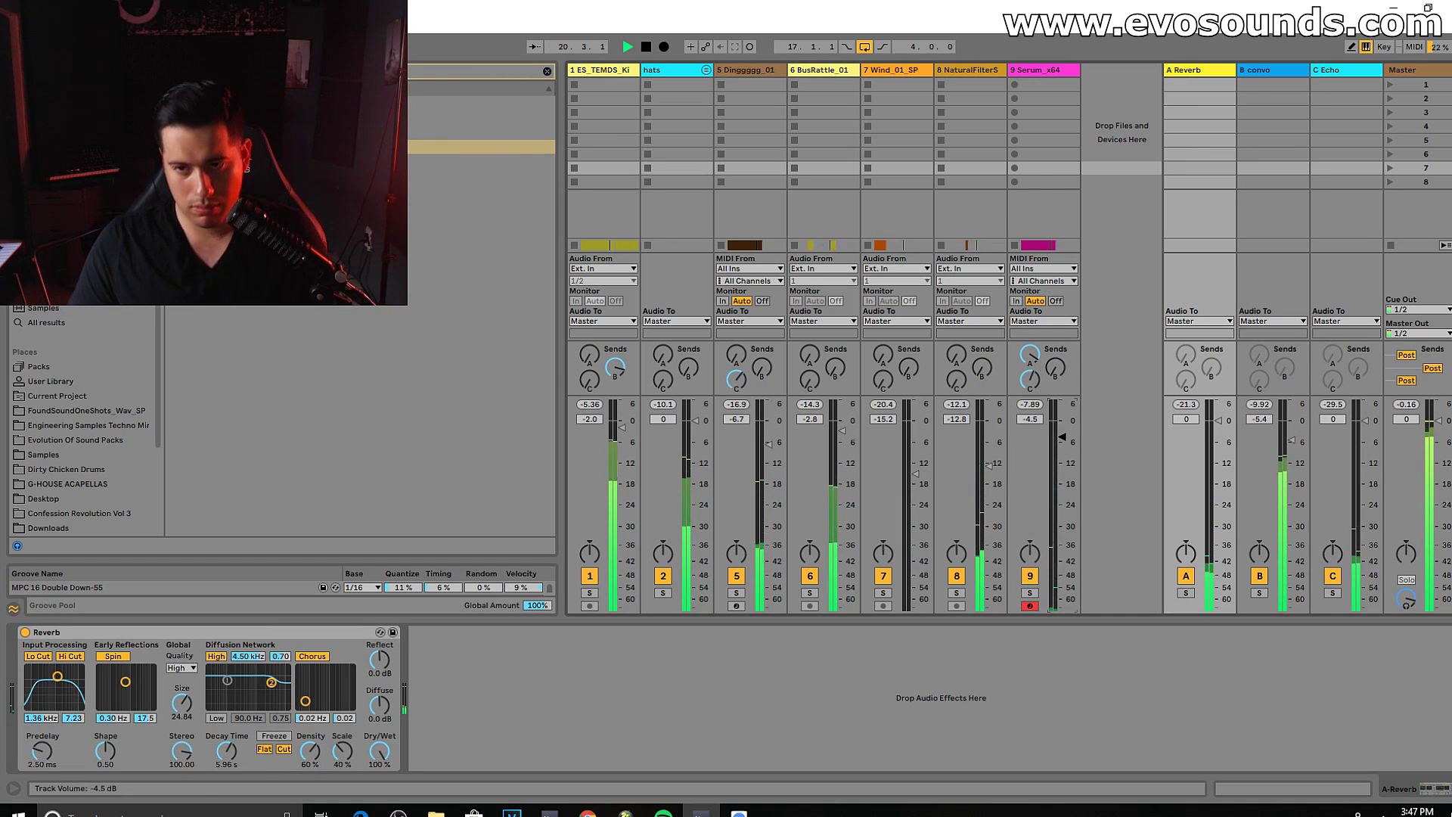
# Step: In the Serum clip, raise the second note a semitone to A#-1 and shift the third note a sixteenth earlier
pyautogui.press('Tab')
pyautogui.click(784, 447)
pyautogui.doubleClick(784, 447)
pyautogui.doubleClick(276, 674)
pyautogui.moveTo(277, 674)
pyautogui.mouseDown()
pyautogui.moveTo(277, 624)
pyautogui.moveTo(277, 659)
pyautogui.mouseUp()
pyautogui.moveTo(370, 677)
pyautogui.mouseDown()
pyautogui.moveTo(338, 681)
pyautogui.moveTo(353, 681)
pyautogui.mouseUp()
pyautogui.click(375, 687)
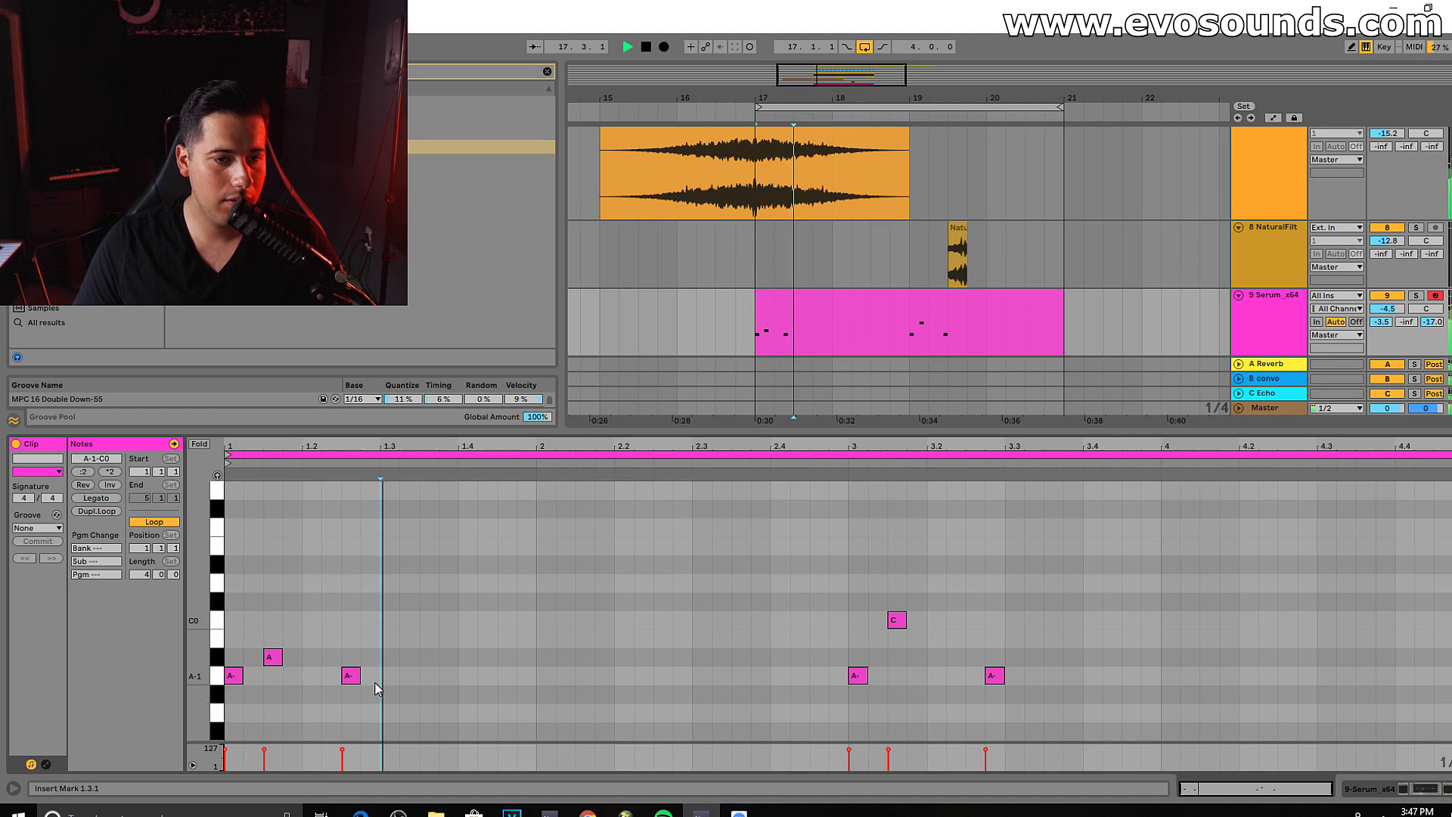
# Step: Lengthen the Serum clip's first A-1 note to three sixteenths, raise the A#-1 note an octave to A#0, and play the loop
pyautogui.click(276, 661)
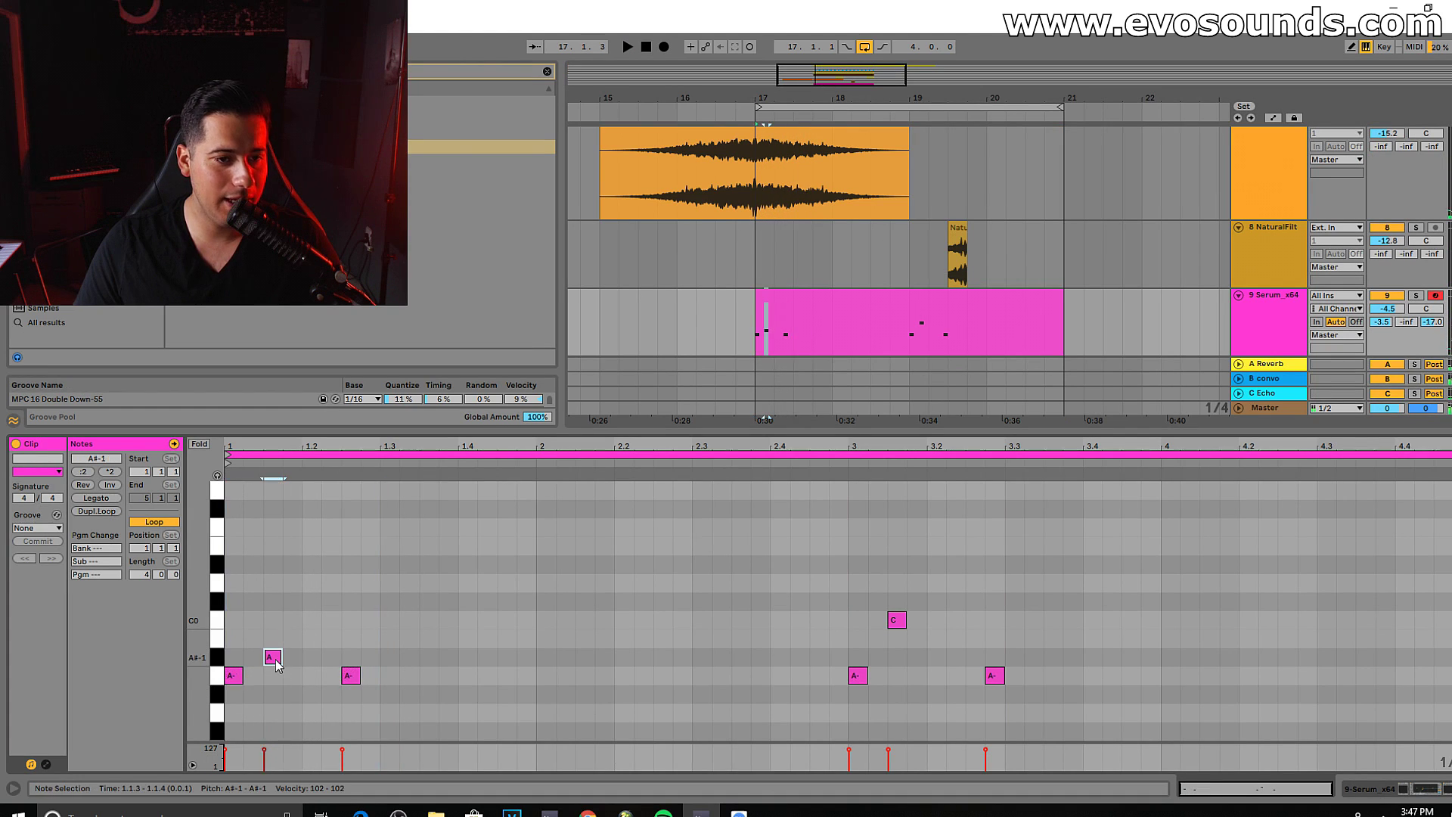
pyautogui.scroll(1, 277, 675)
pyautogui.moveTo(242, 693); pyautogui.dragTo(282, 693)
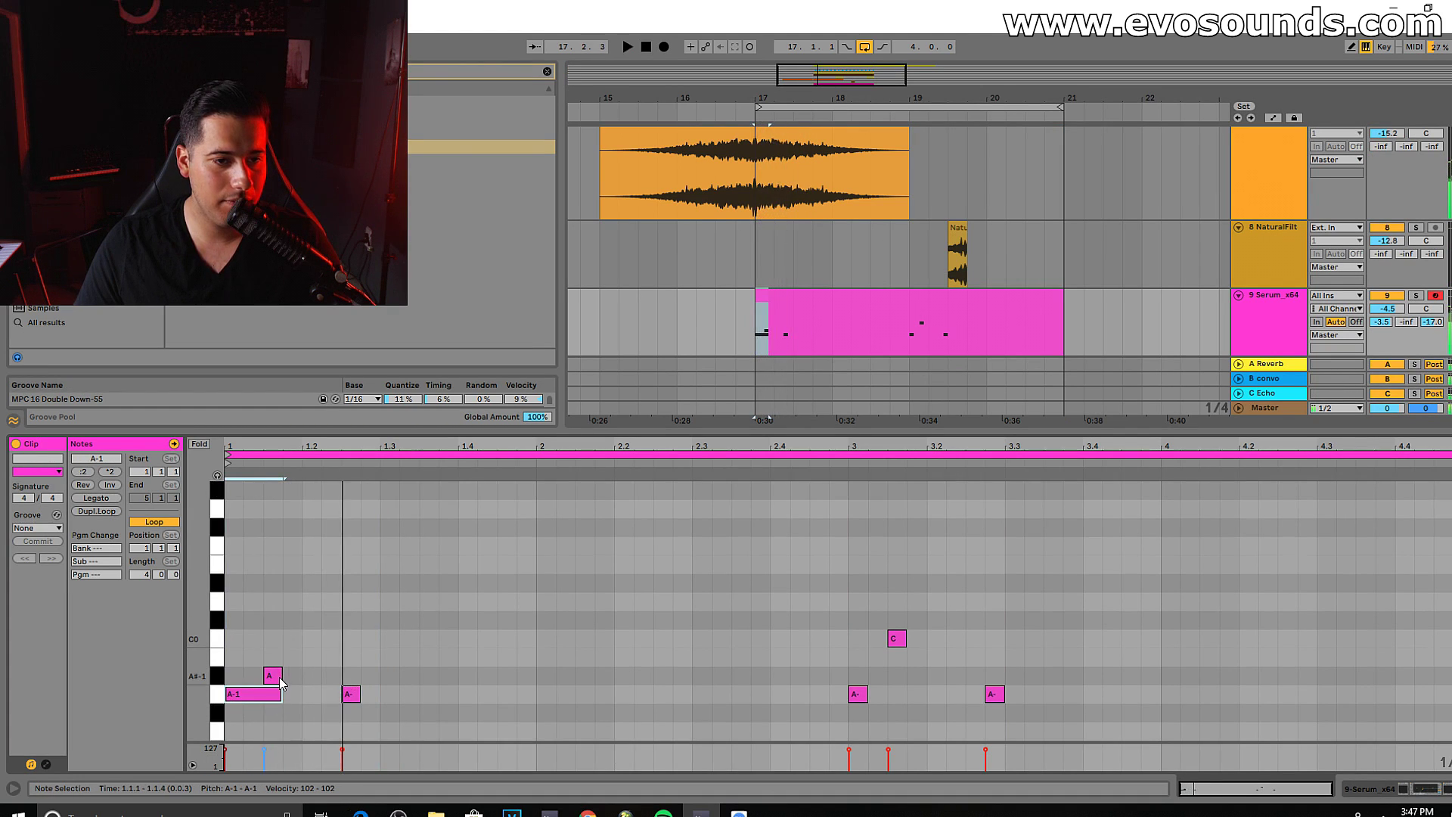
pyautogui.click(278, 676)
pyautogui.hotkey('shift', 'Up')
pyautogui.press('space')
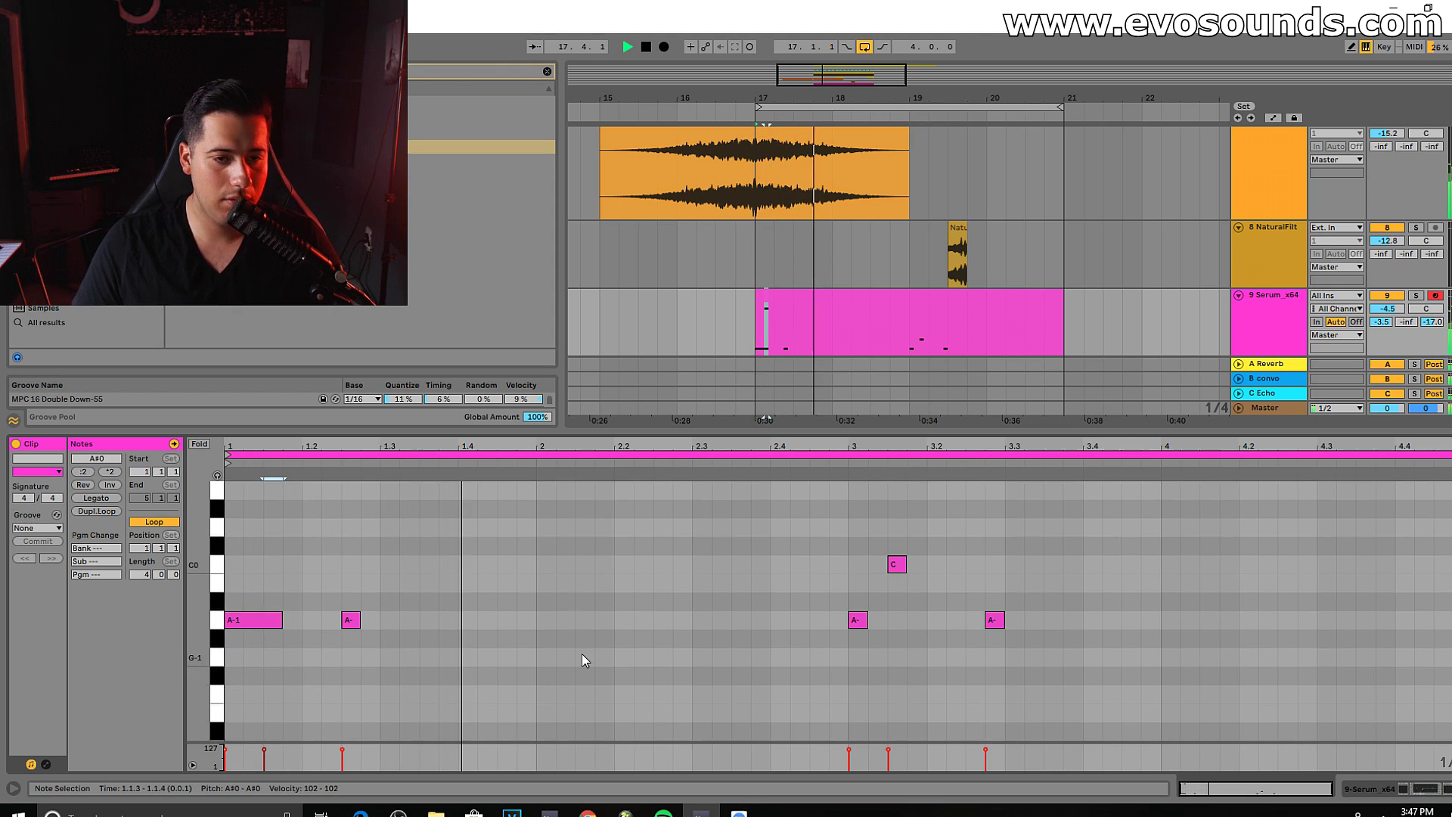
# Step: Select the Serum clip in the arrangement and hide its note editor to show all tracks
pyautogui.scroll(-3, 692, 648)
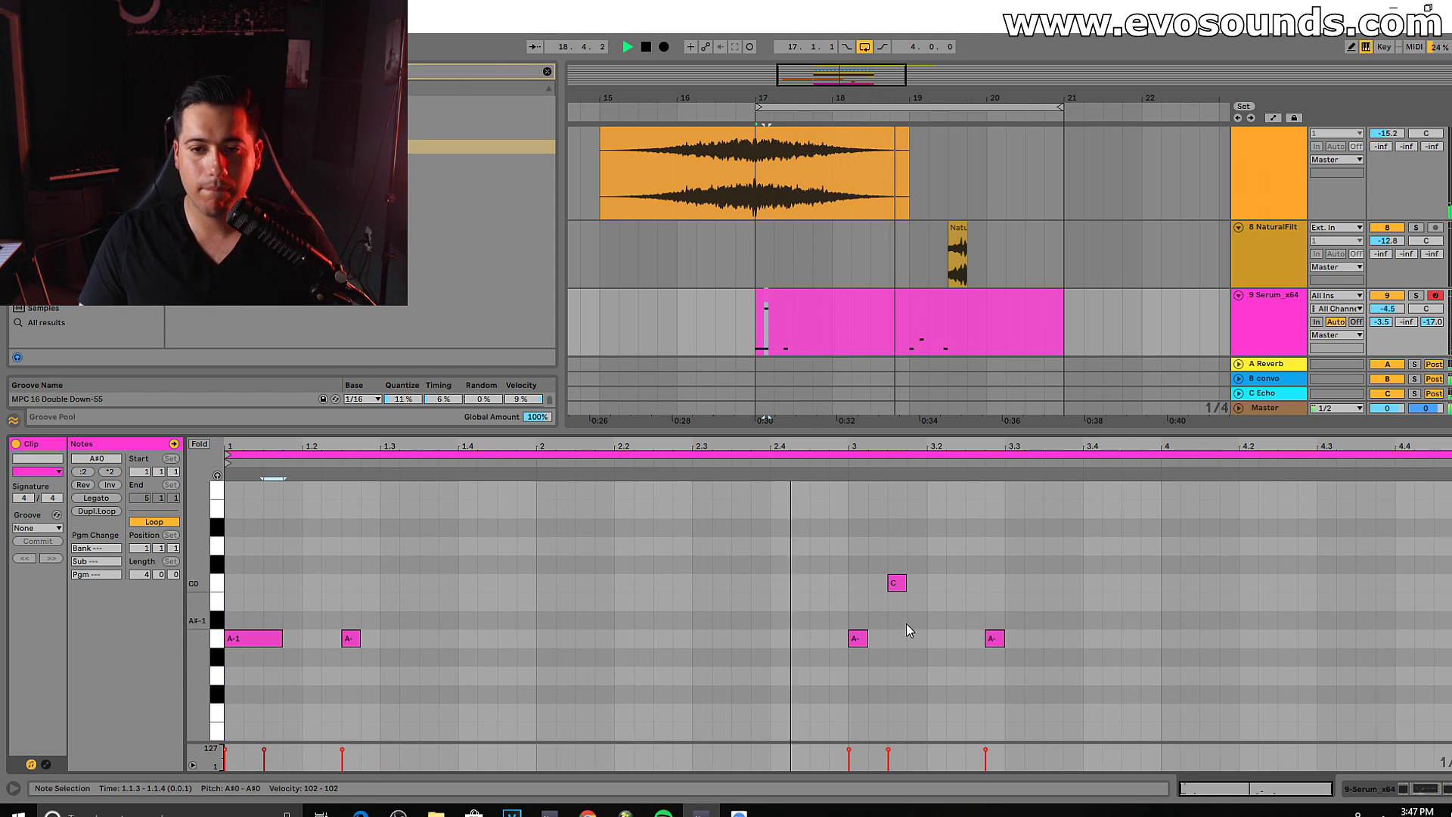
pyautogui.click(973, 297)
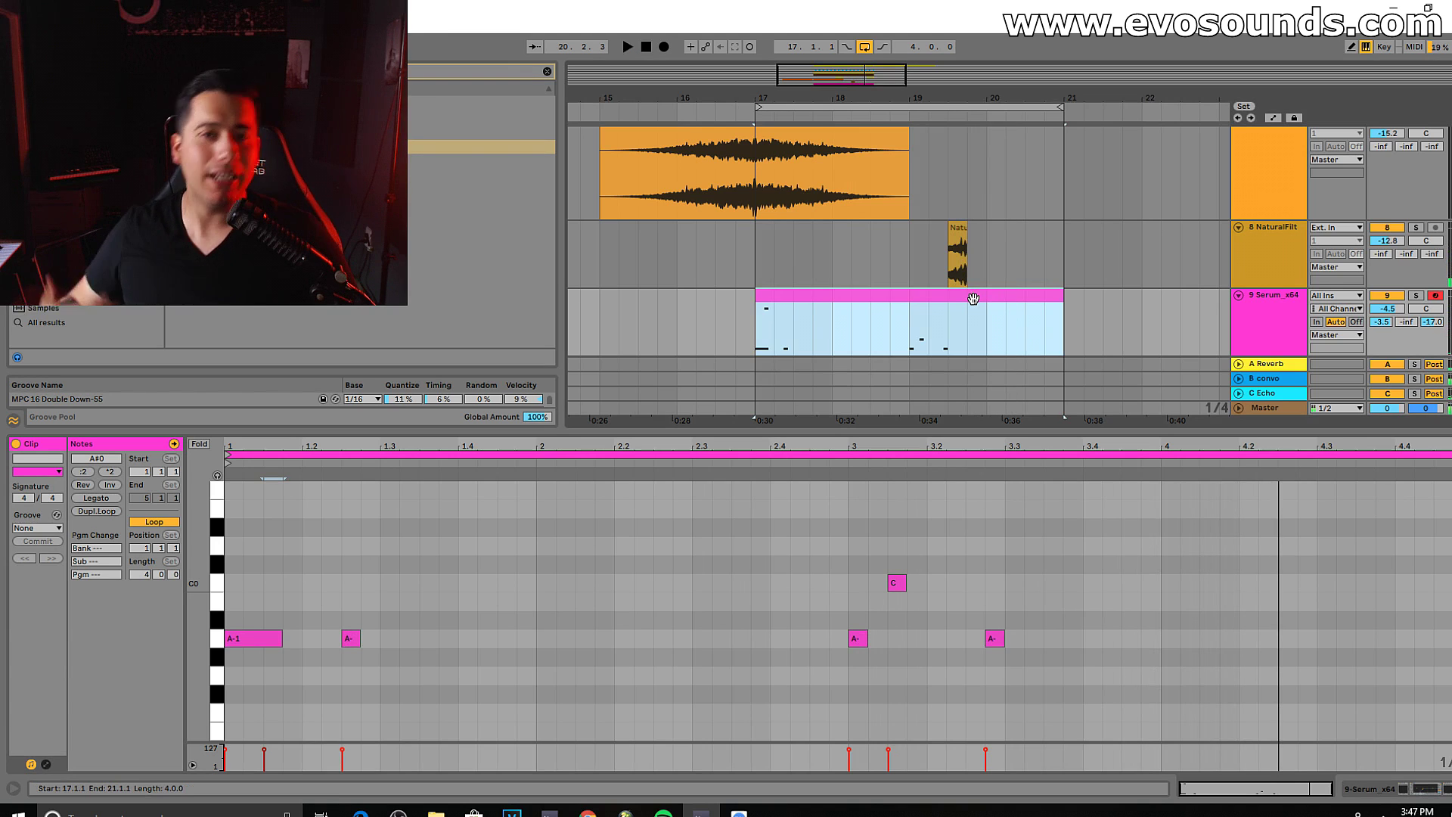
pyautogui.moveTo(1010, 430); pyautogui.dragTo(923, 792)
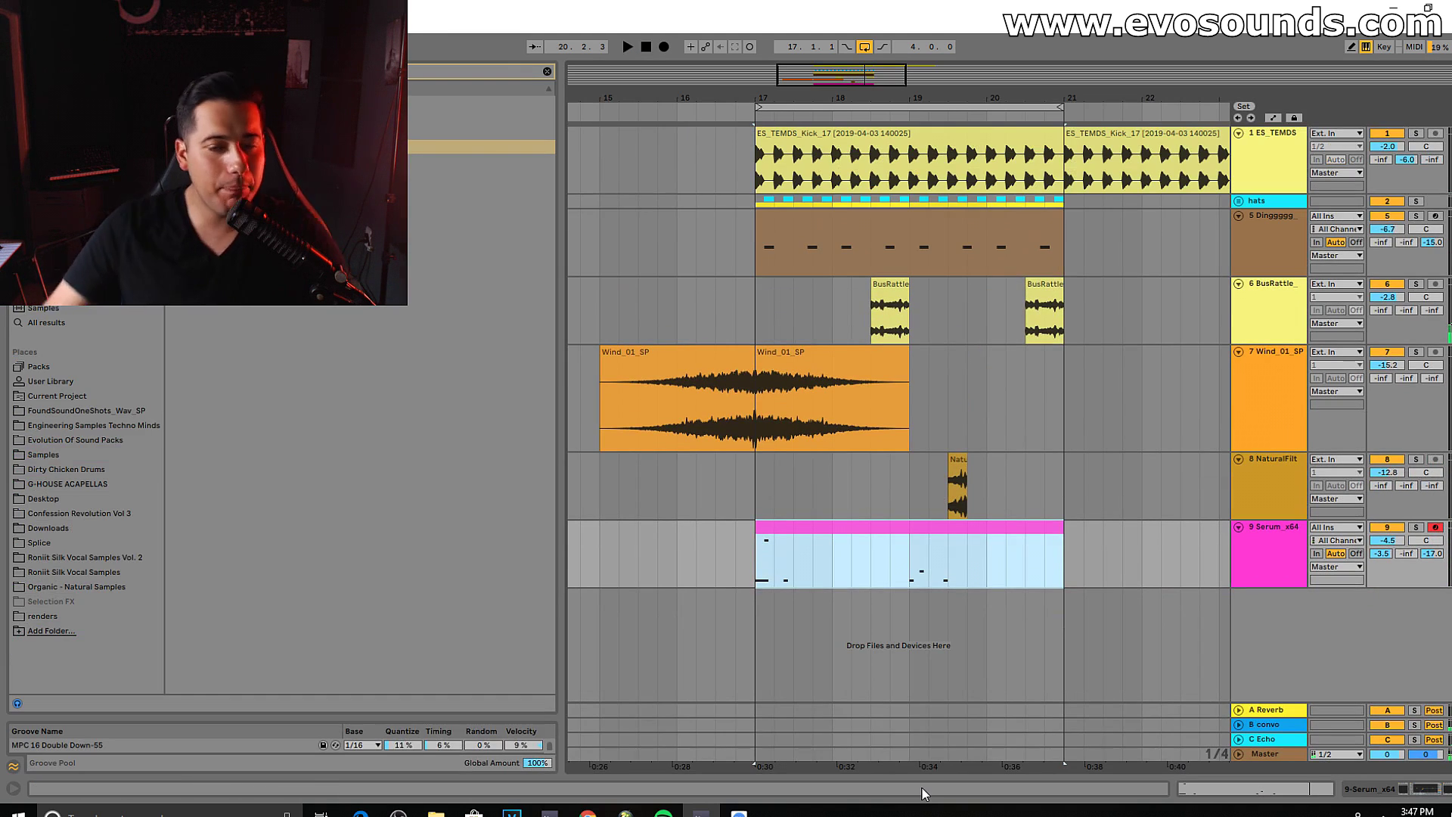